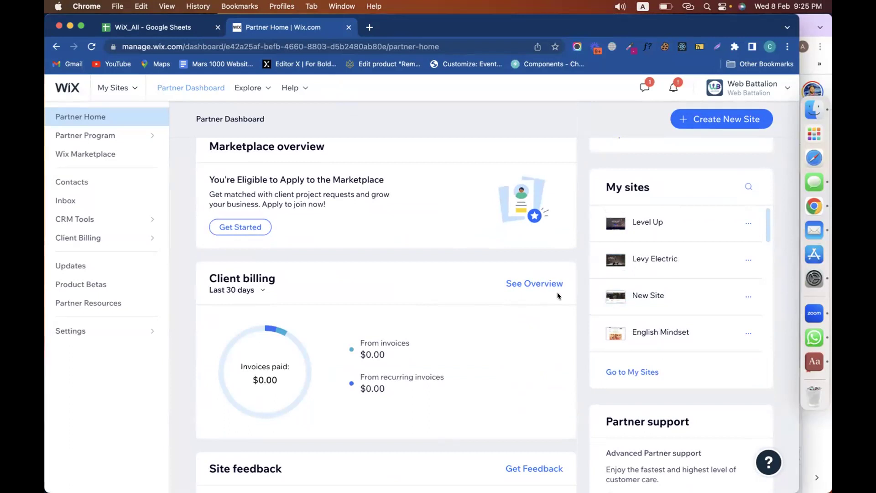
# Open the dashboard of the PeopleIN site from the partner dashboard's list of sites
pyautogui.scroll(-4, 673, 294)
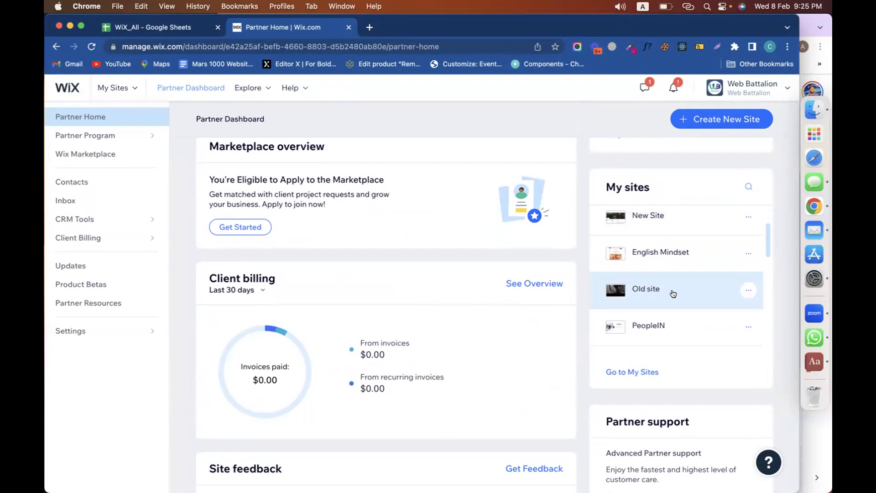
pyautogui.click(645, 326)
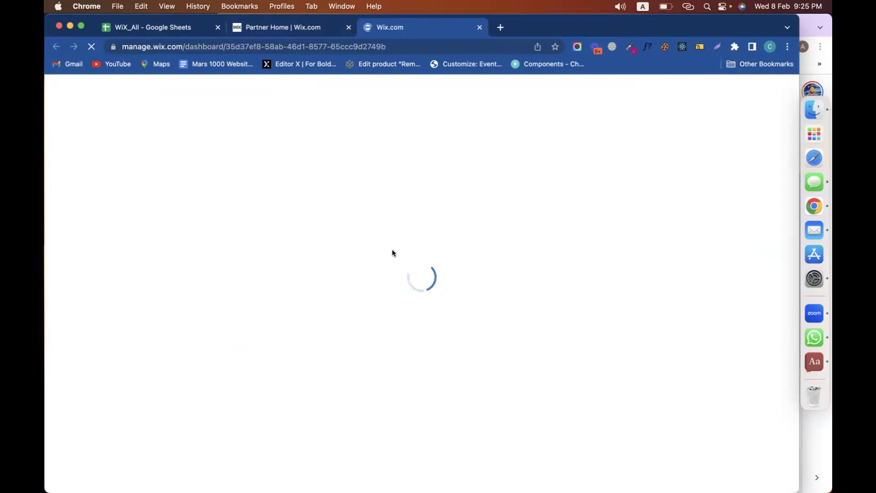
# Switch to the WiX_All spreadsheet and read the instructions on the "39. Wix LightBox & Pop Up" sheet
pyautogui.click(175, 29)
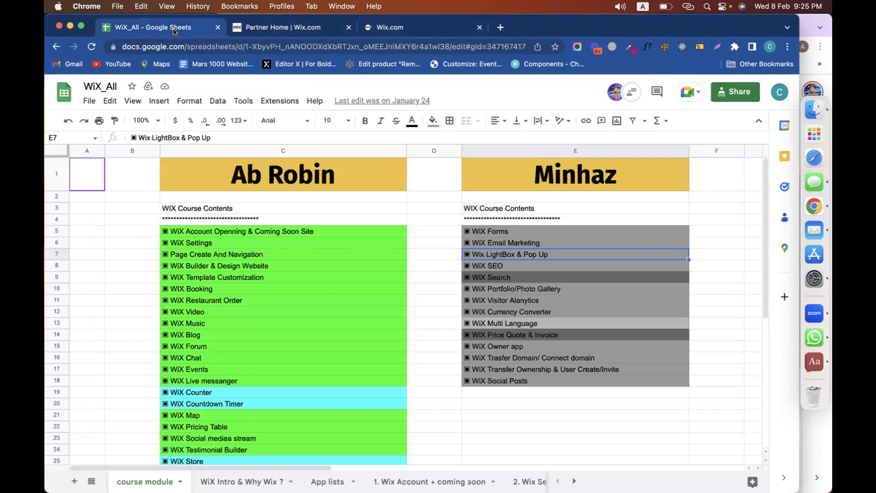
pyautogui.click(92, 479)
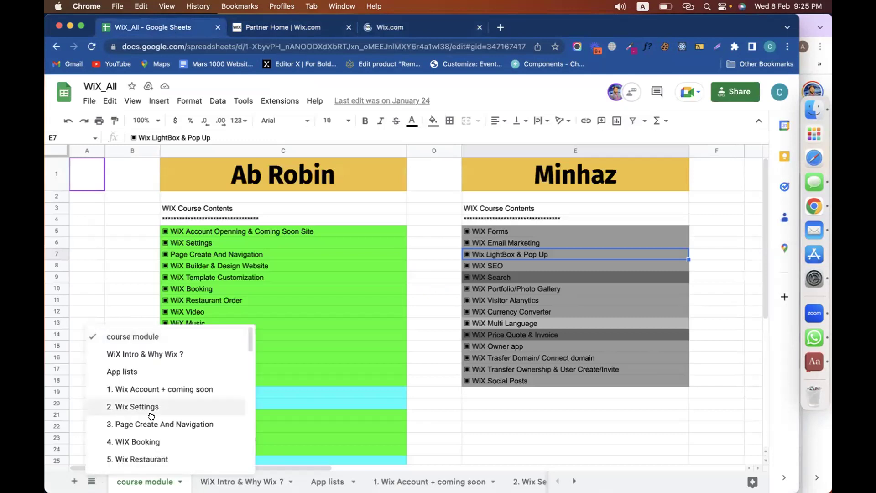
pyautogui.scroll(-8, 151, 413)
pyautogui.scroll(-8, 151, 415)
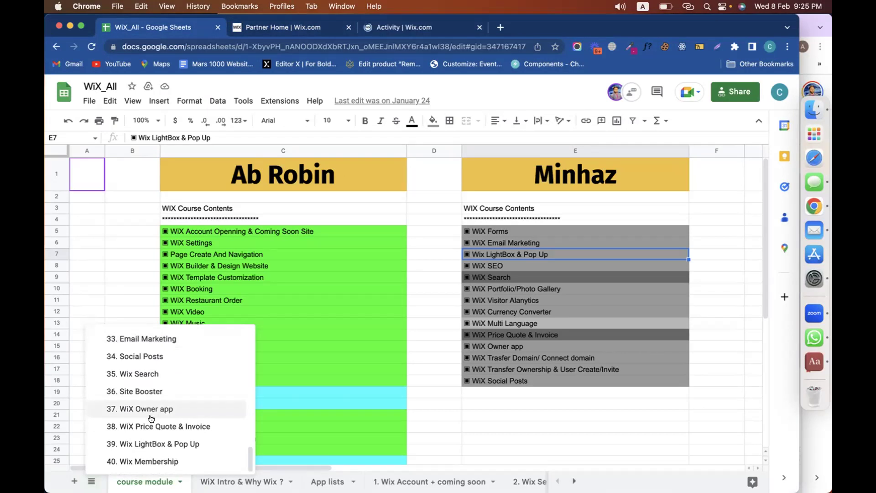
pyautogui.click(150, 447)
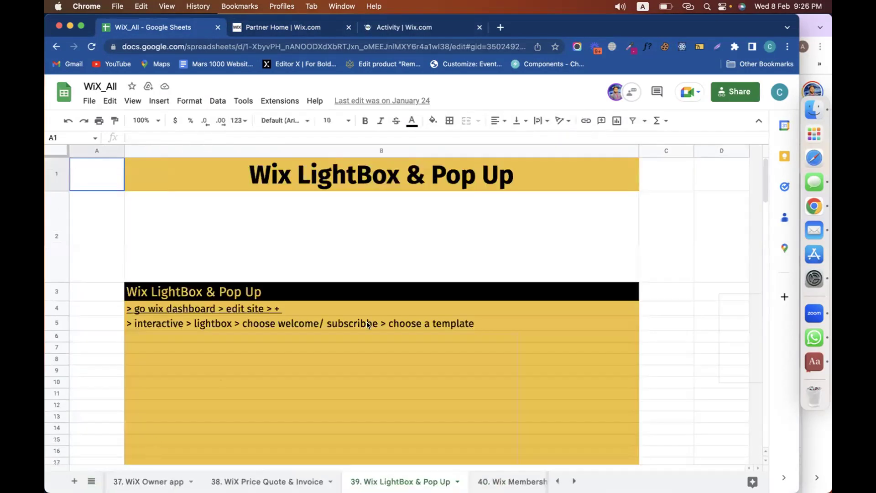
pyautogui.click(178, 311)
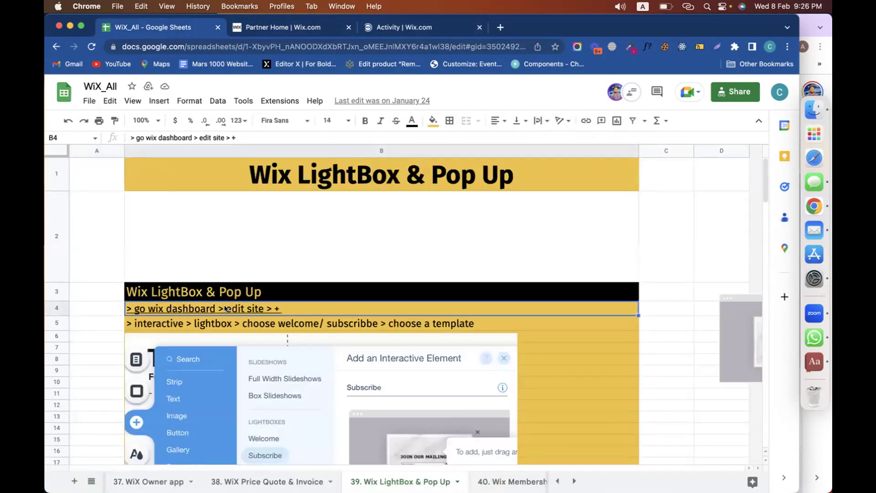
pyautogui.click(161, 324)
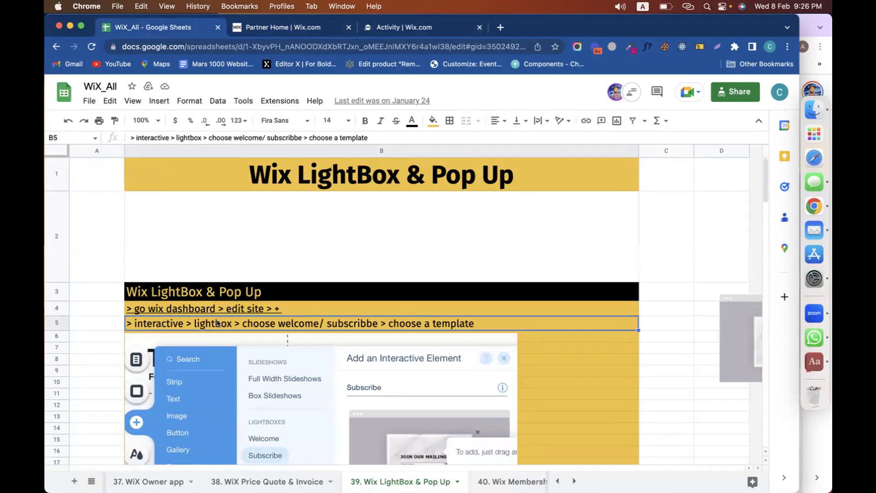
# Return to the PeopleIN dashboard and open the website in the Wix Editor to view its home page
pyautogui.click(426, 29)
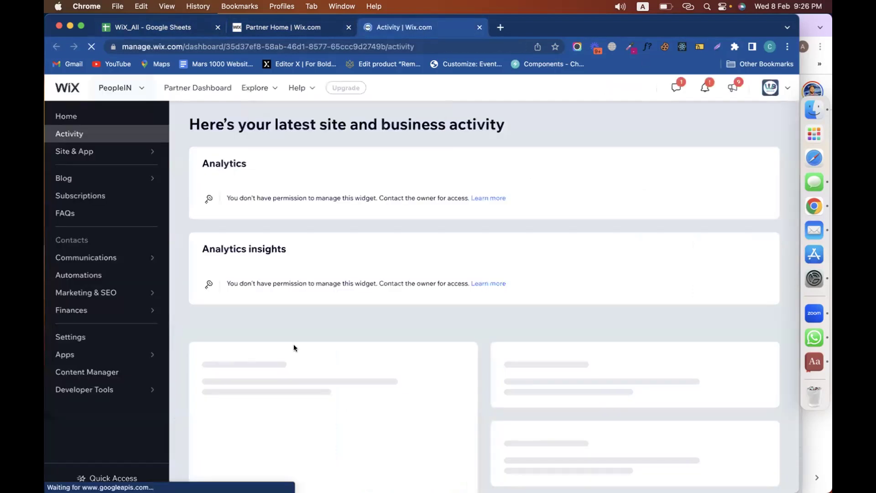
pyautogui.scroll(-5, 458, 263)
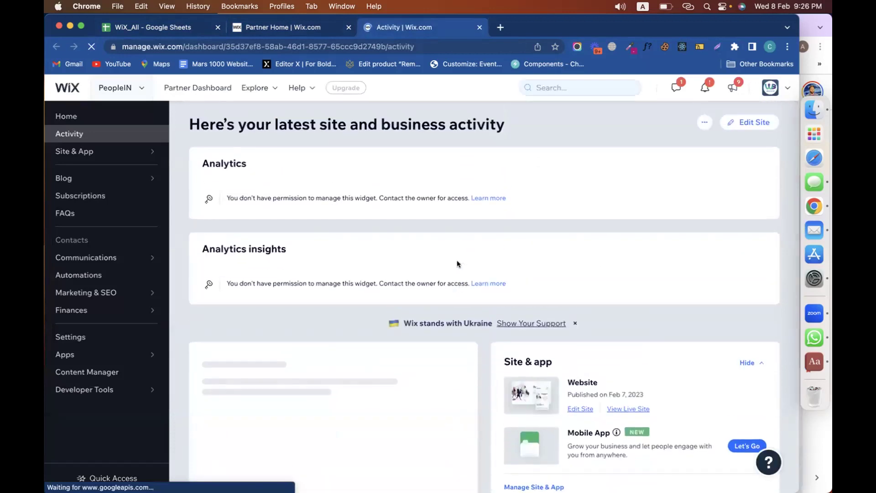
pyautogui.click(580, 409)
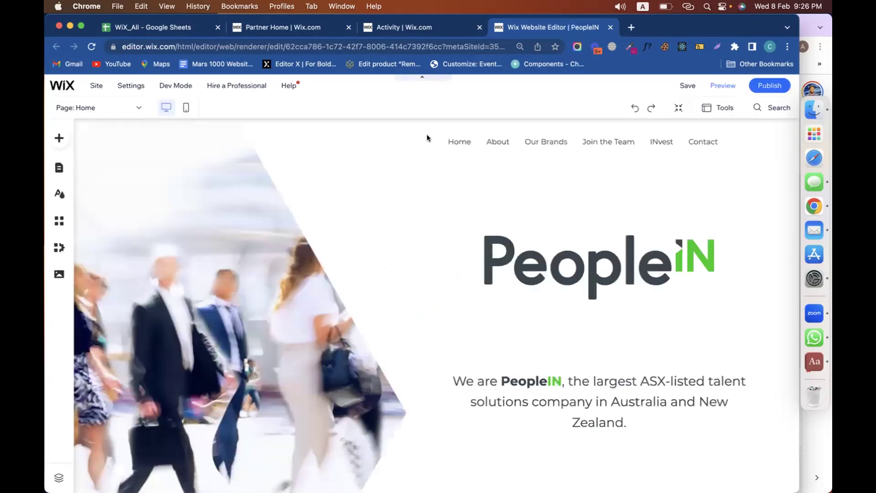
pyautogui.scroll(-10, 417, 270)
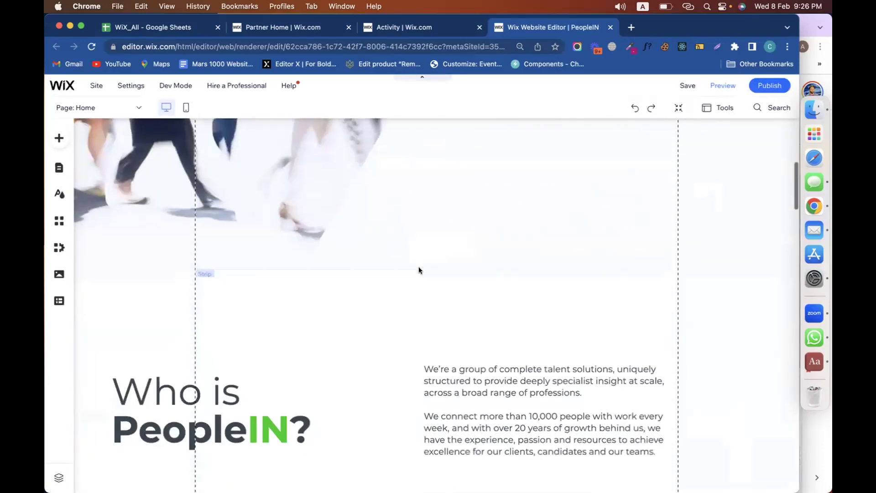
pyautogui.scroll(-3, 419, 270)
pyautogui.scroll(15, 419, 270)
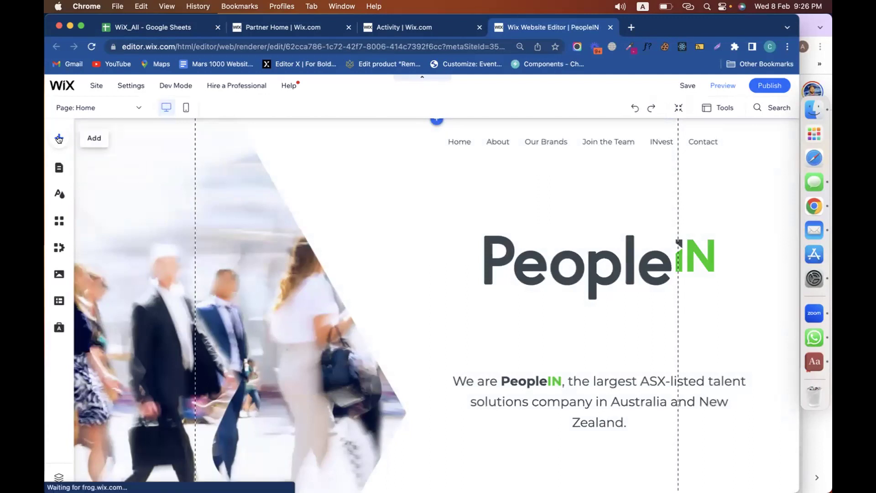
# Browse the Welcome, Subscribe, Promotion and Contact lightbox templates among the interactive elements that can be added to the site
pyautogui.click(59, 173)
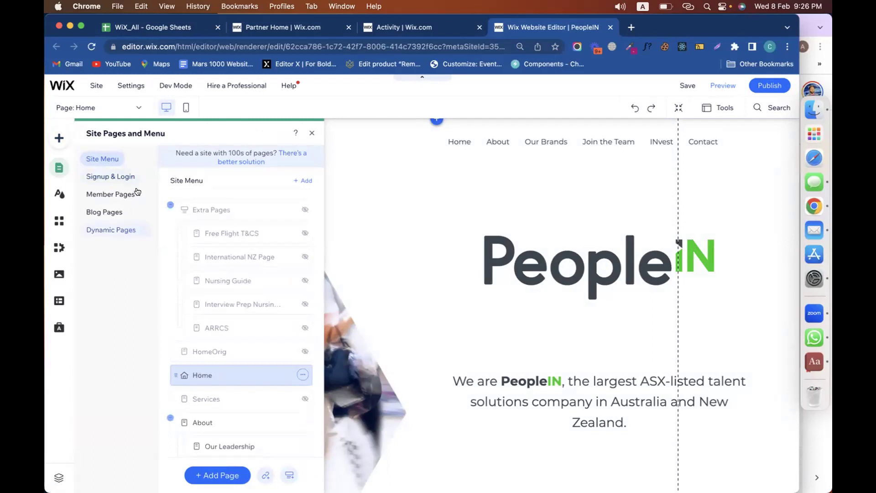
pyautogui.click(57, 138)
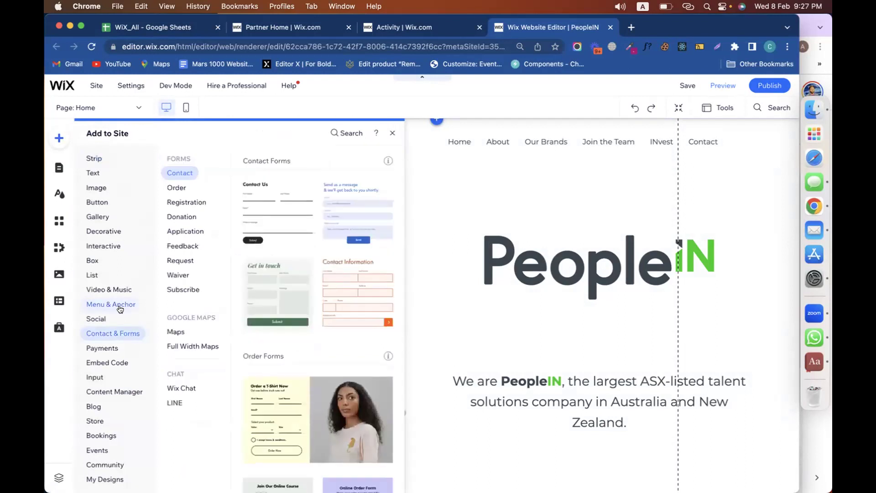
pyautogui.moveTo(120, 309)
pyautogui.moveTo(114, 244)
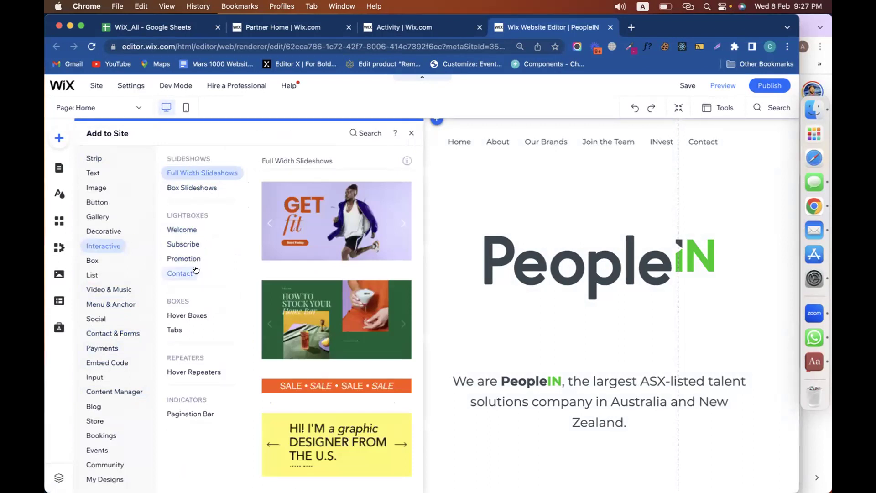
pyautogui.click(177, 227)
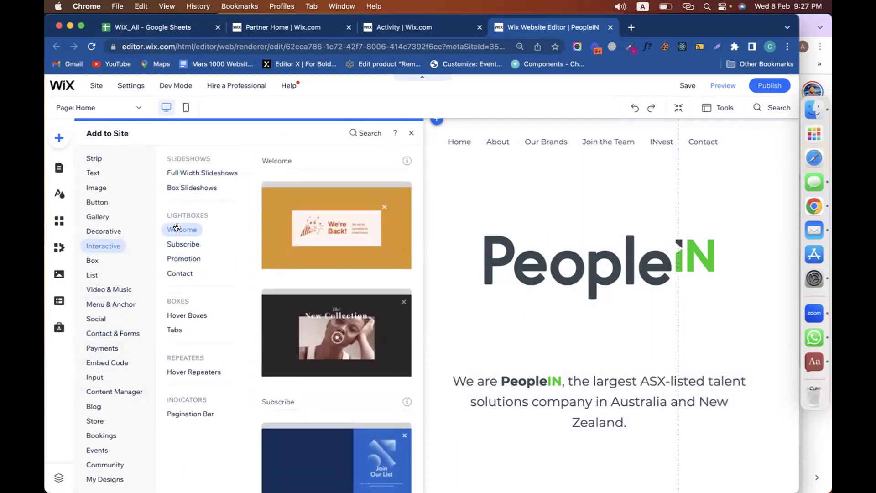
pyautogui.click(182, 243)
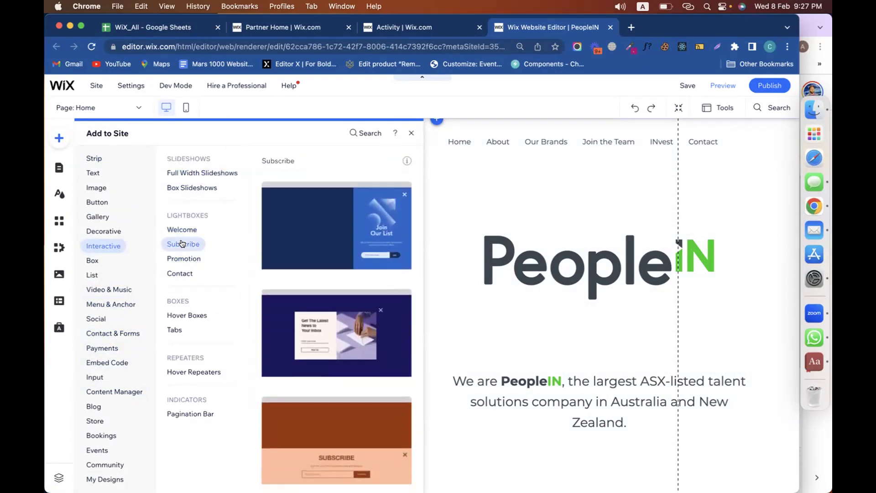
pyautogui.click(182, 257)
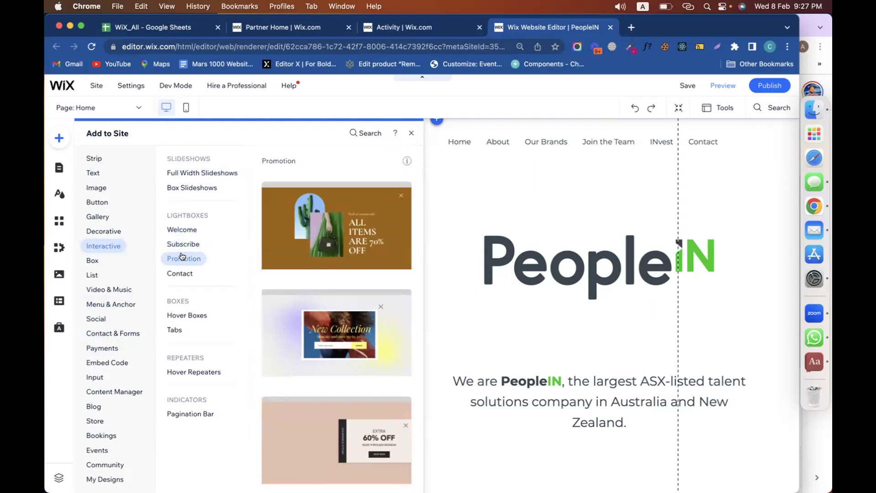
pyautogui.click(180, 272)
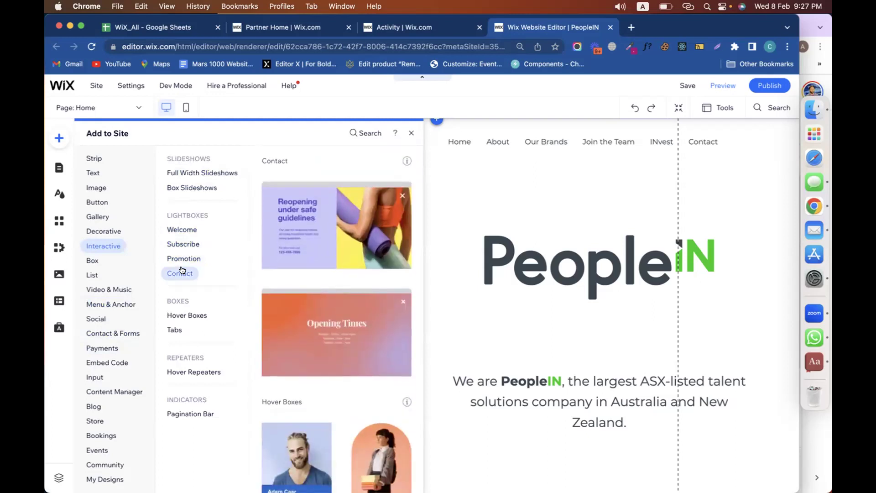
# Add the "Subscribe (Get the Latest News)" lightbox template to the site
pyautogui.click(178, 245)
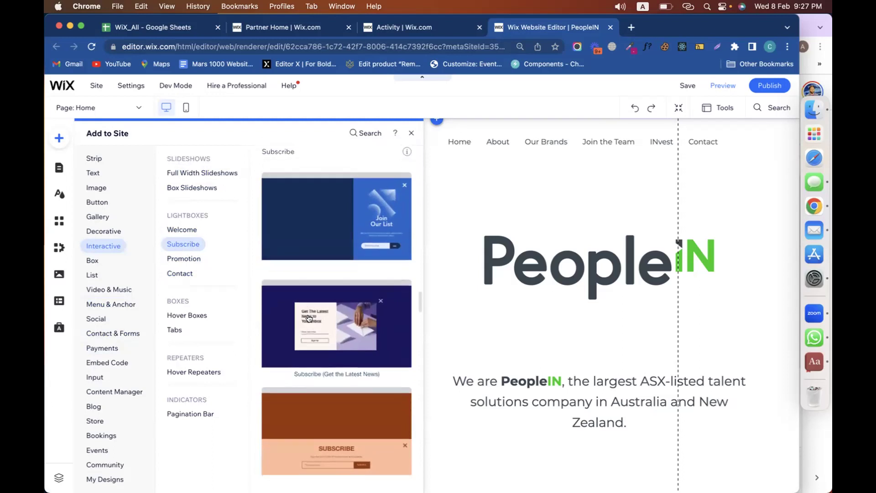
pyautogui.scroll(-1, 315, 299)
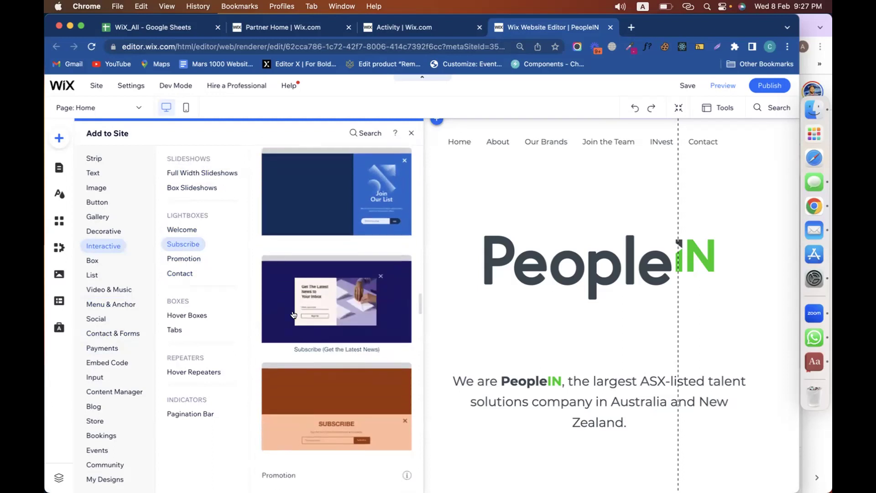
pyautogui.click(314, 293)
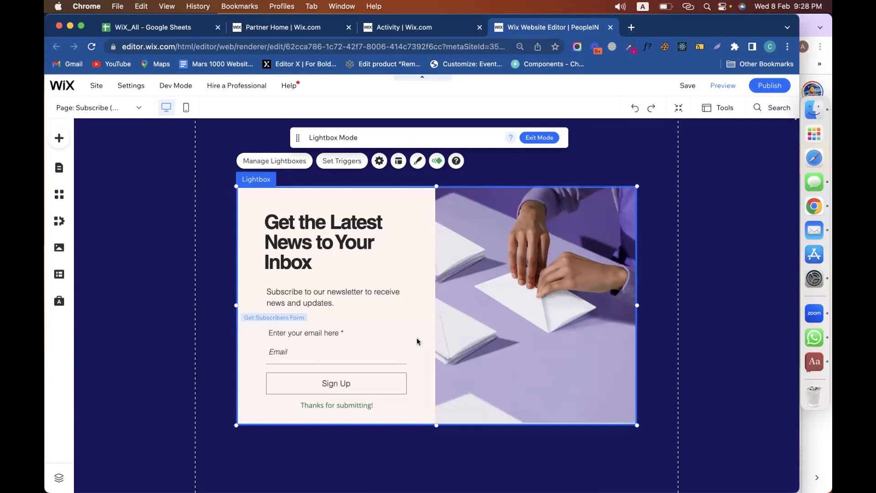
# Start replacing the envelope photo in the lightbox and show the Media from Wix image library
pyautogui.click(505, 299)
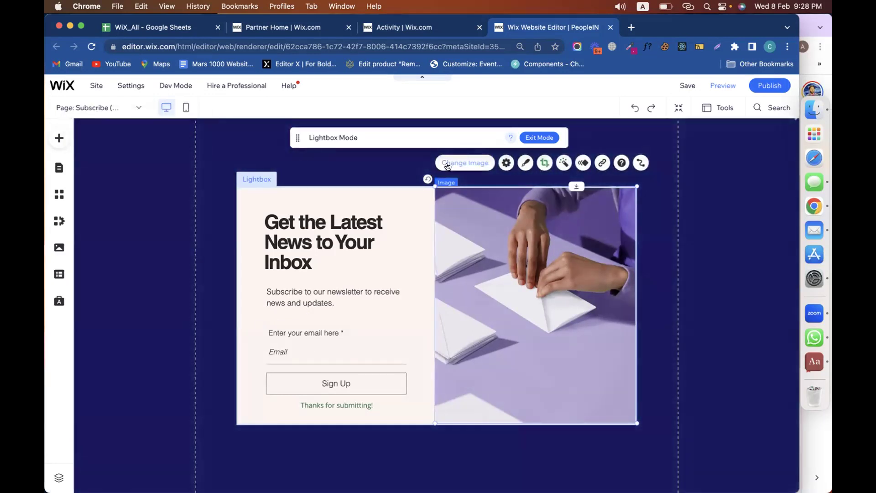
pyautogui.click(448, 167)
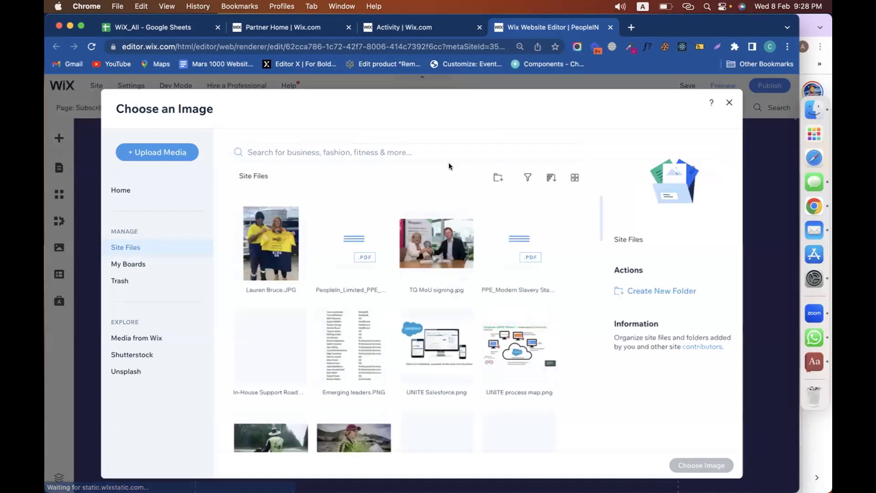
pyautogui.click(147, 339)
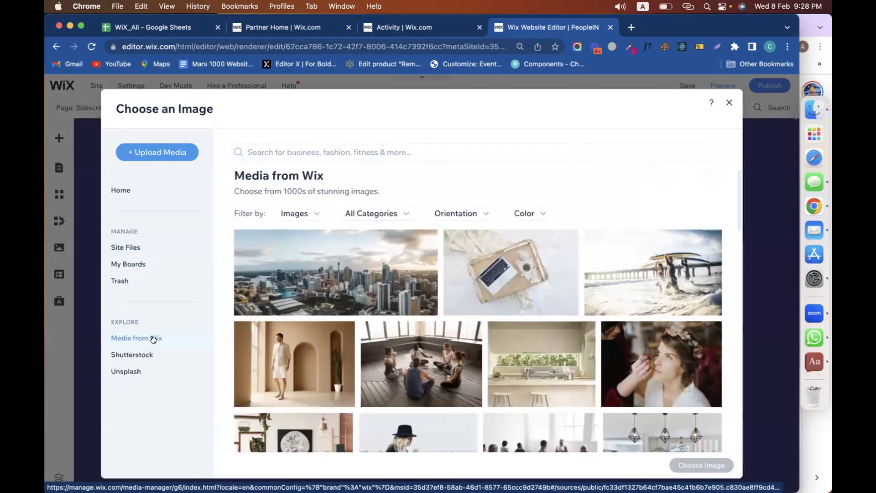
# Search the Media from Wix library for "newsletter"
pyautogui.click(306, 153)
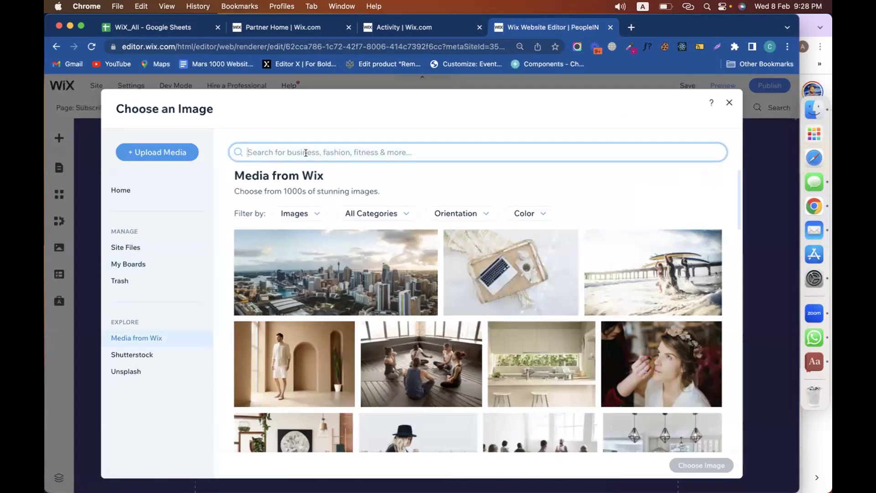
pyautogui.write('s')
pyautogui.press('BackSpace')
pyautogui.write('news')
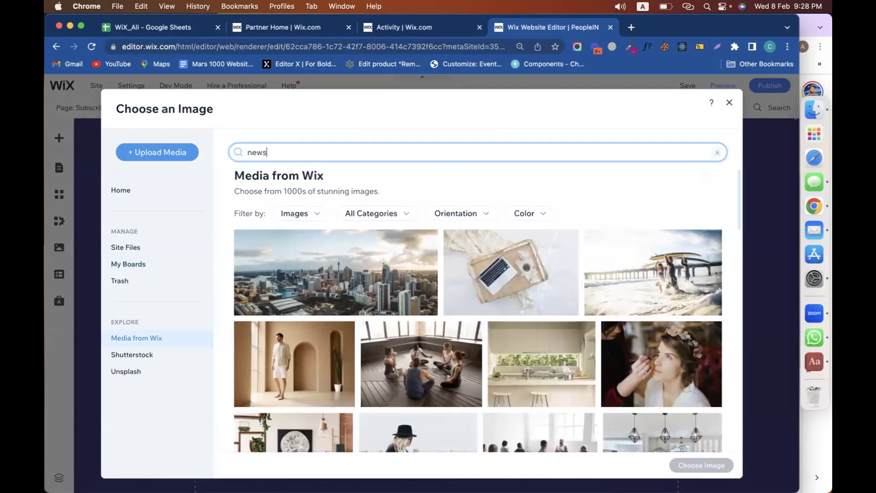
pyautogui.write('letter')
pyautogui.press('Return')
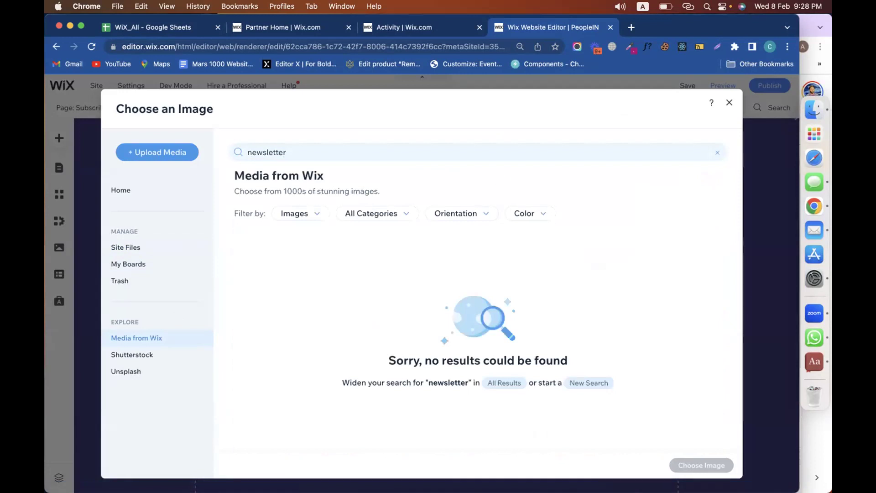
# Search the Media from Wix library for "contact" and browse the images found
pyautogui.click(309, 148)
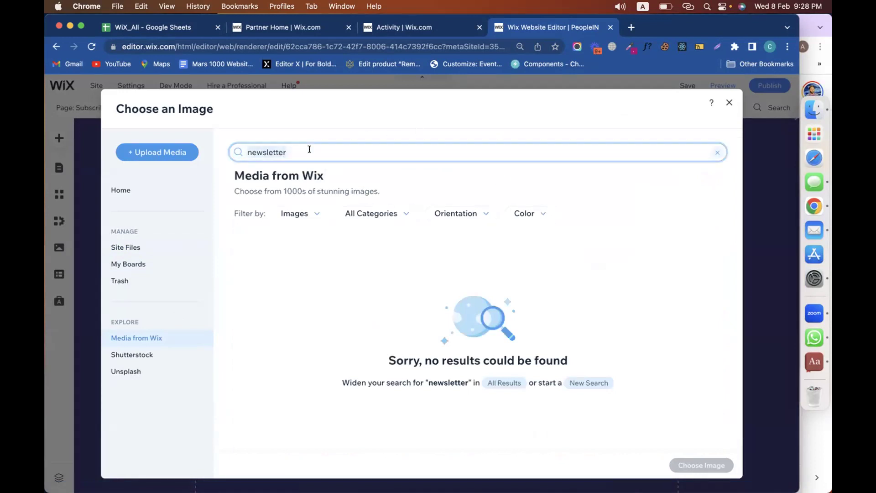
pyautogui.write('contact')
pyautogui.press('Return')
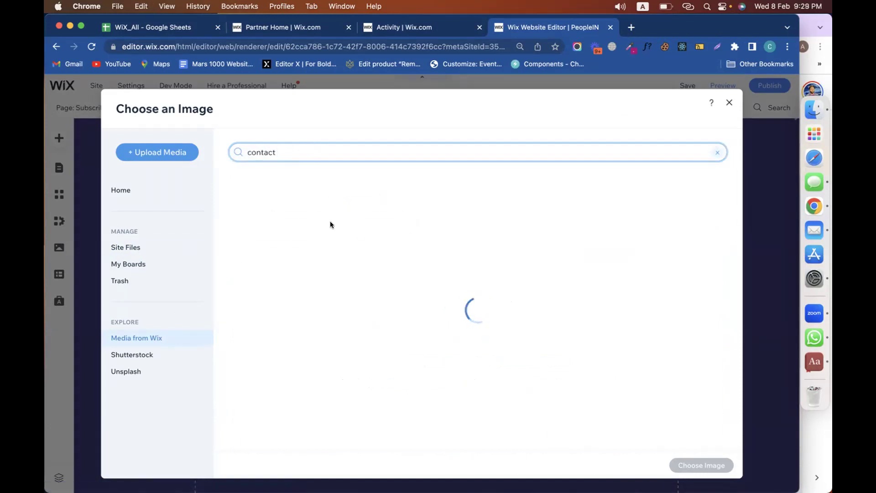
pyautogui.scroll(-1, 418, 334)
pyautogui.scroll(-5, 418, 334)
pyautogui.scroll(8, 418, 334)
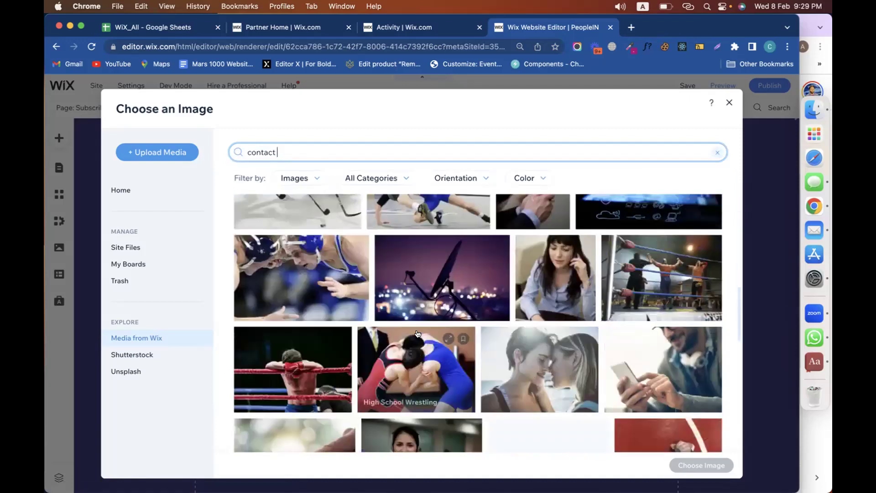
# Look through the media home page and the site files, and return to the Media from Wix library
pyautogui.click(109, 187)
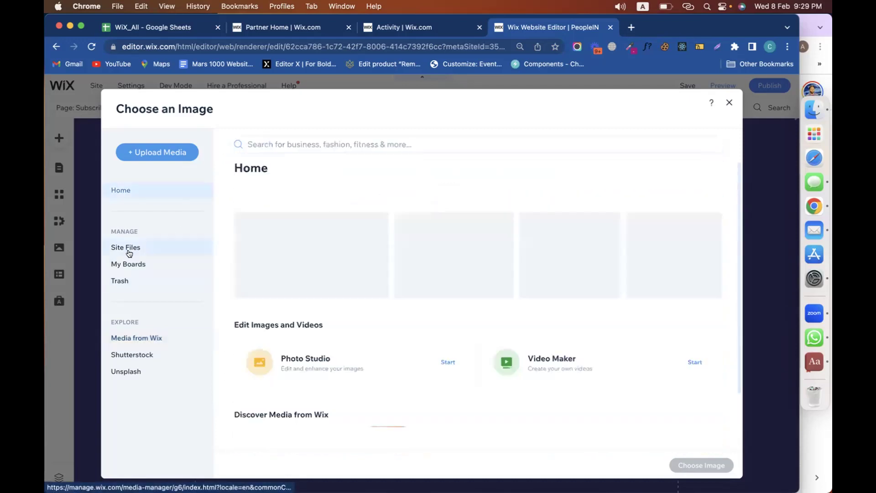
pyautogui.click(130, 253)
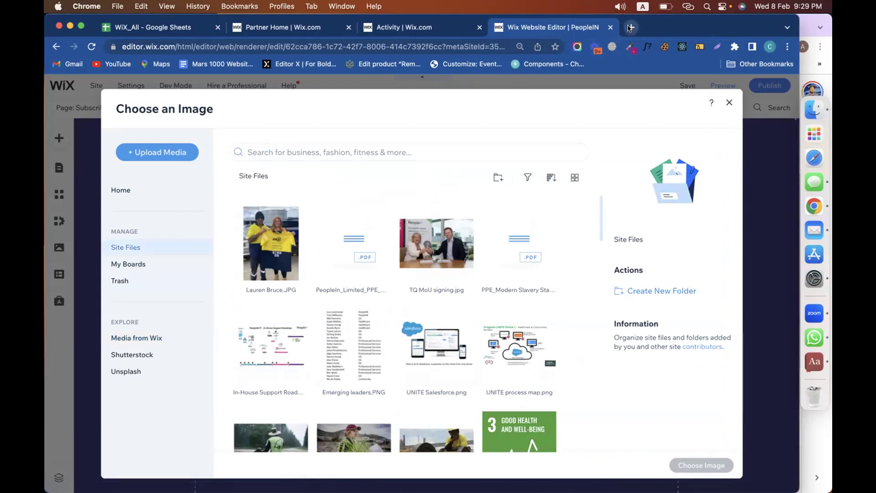
pyautogui.click(157, 343)
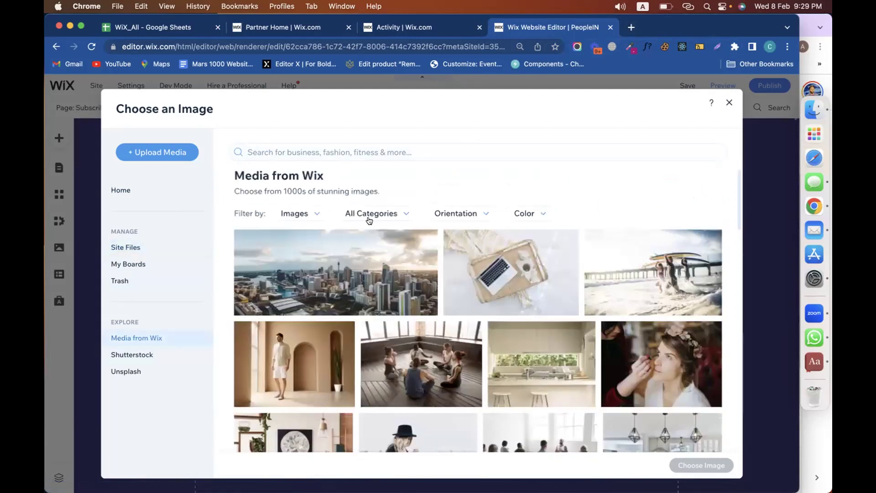
# Show the Unsplash image library, and open the Flaticon website in a new browser tab
pyautogui.click(135, 373)
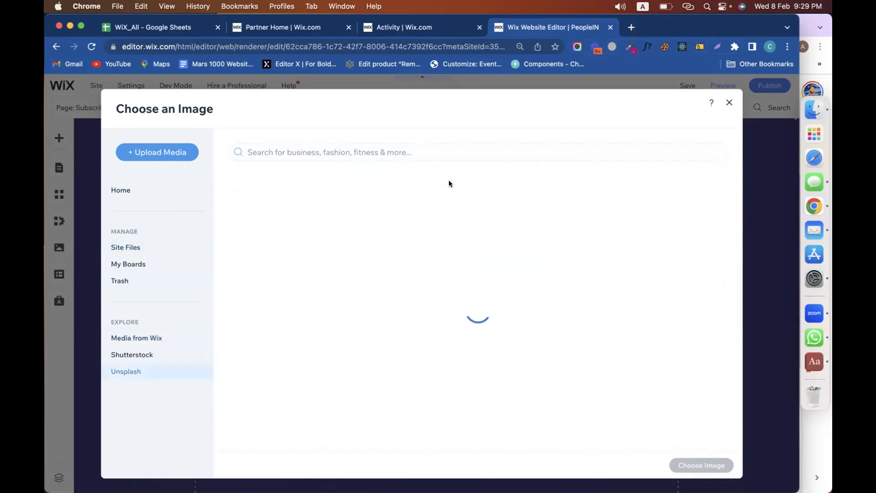
pyautogui.click(632, 27)
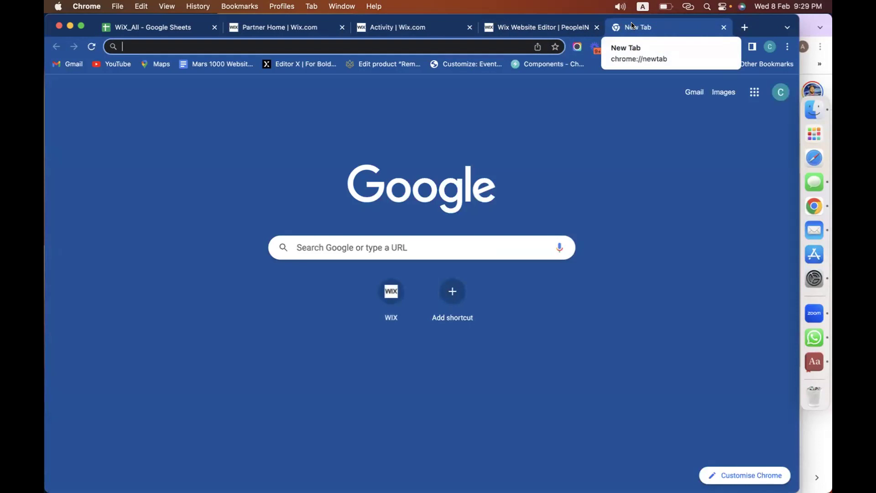
pyautogui.write('pixa')
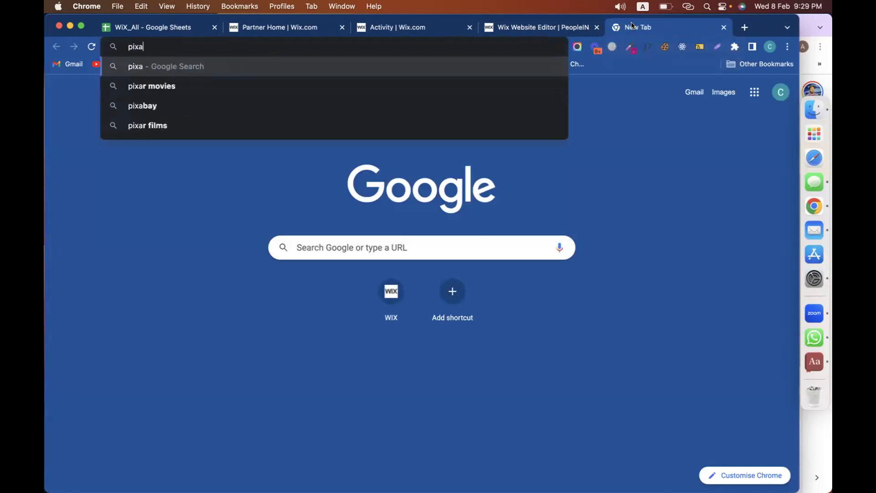
pyautogui.write('bay')
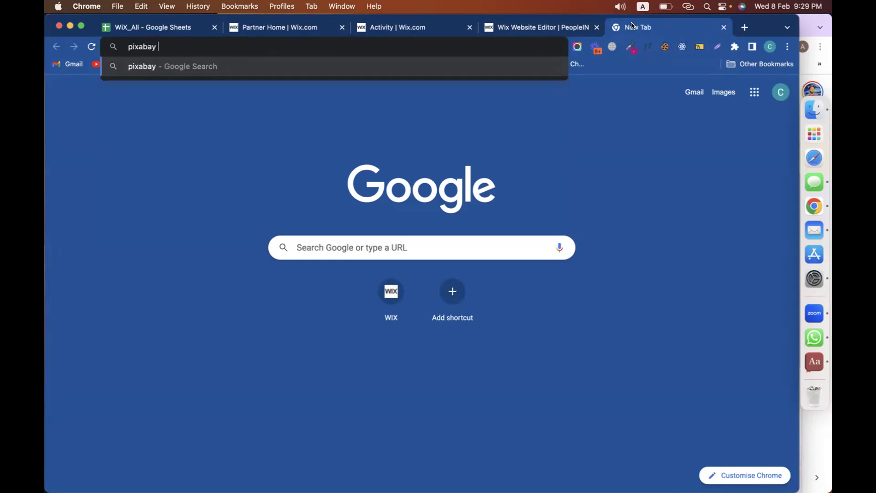
pyautogui.press('super+a')
pyautogui.write('fl')
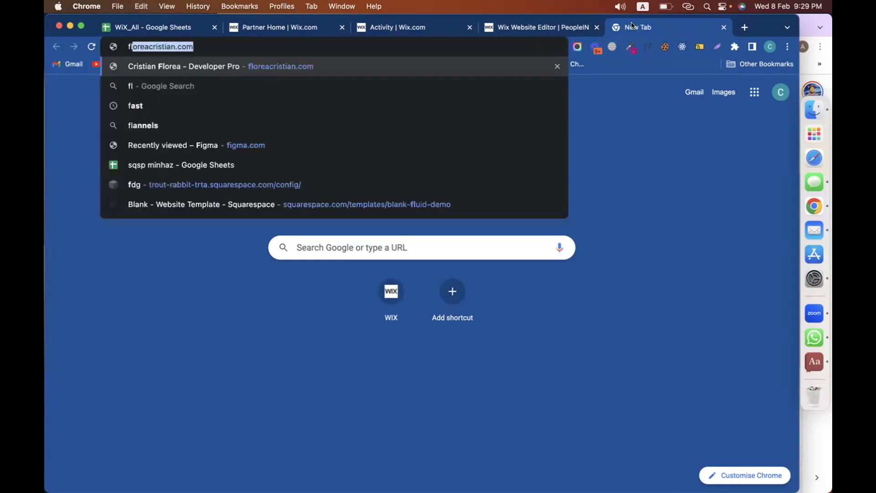
pyautogui.write('aticom')
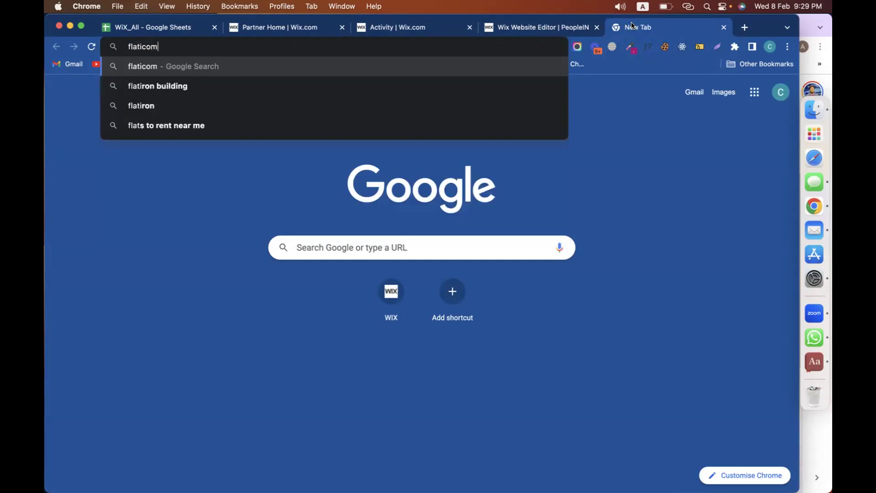
pyautogui.press('Return')
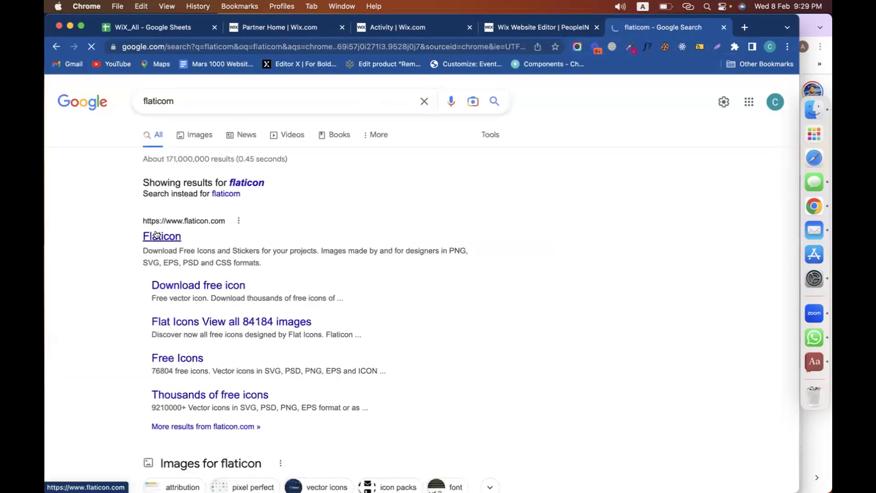
pyautogui.click(156, 235)
# Return to the Wix editor and replace the lightbox image with the site-files photo of two people holding a yellow and navy jersey
pyautogui.click(543, 29)
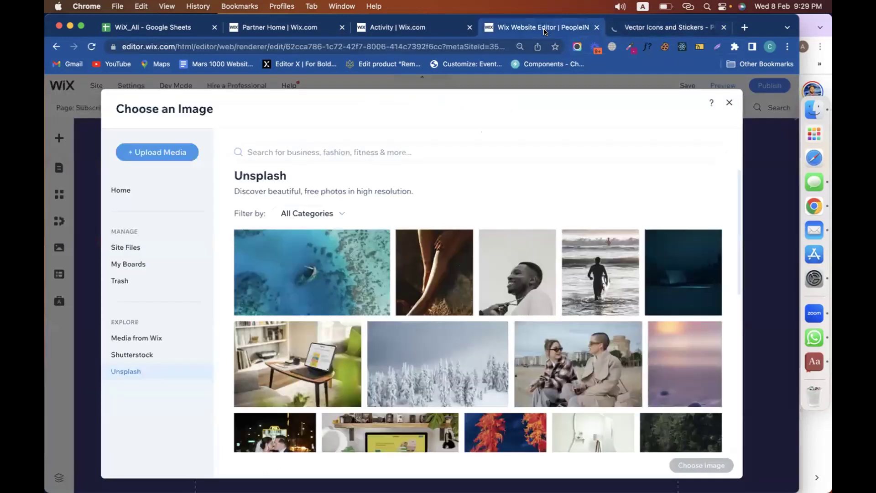
pyautogui.scroll(-5, 421, 293)
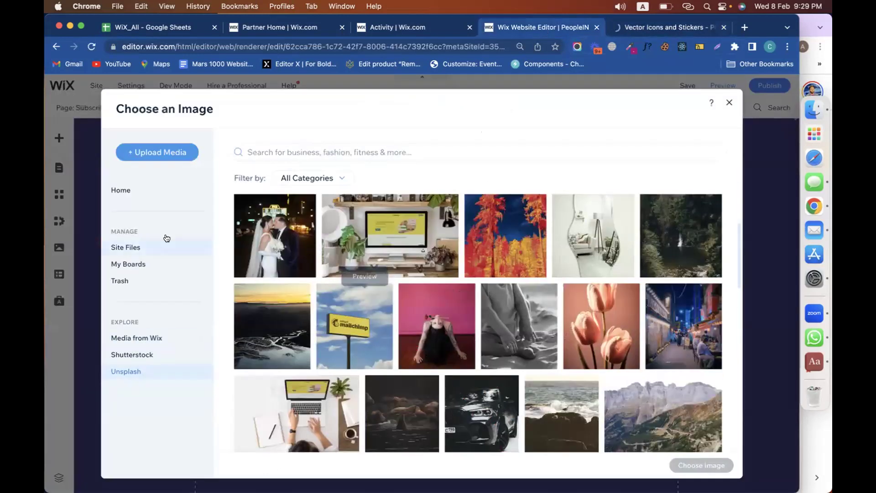
pyautogui.click(127, 247)
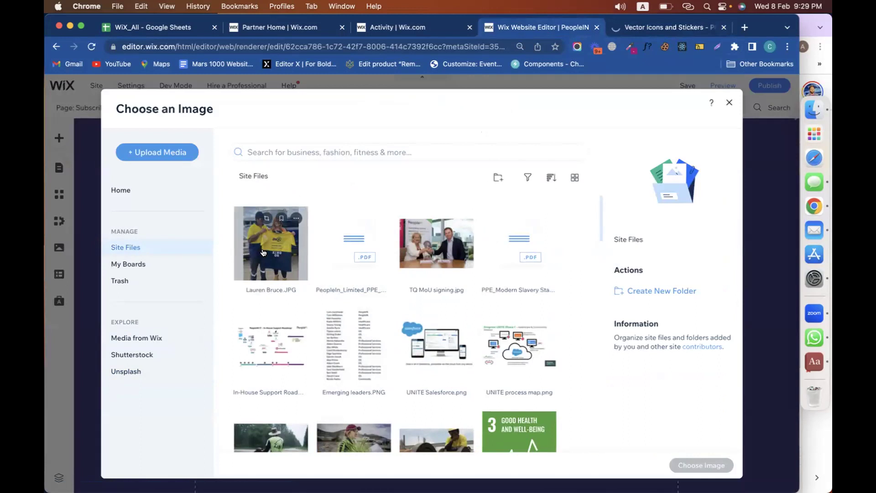
pyautogui.click(264, 254)
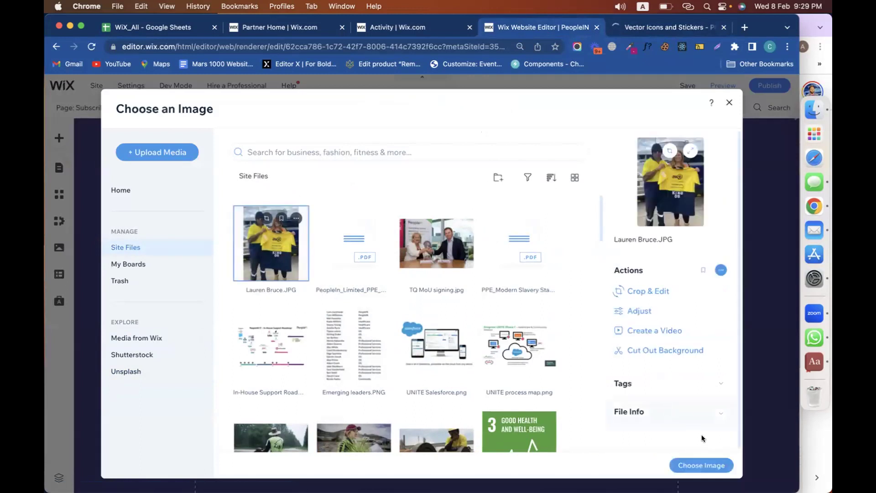
pyautogui.click(701, 465)
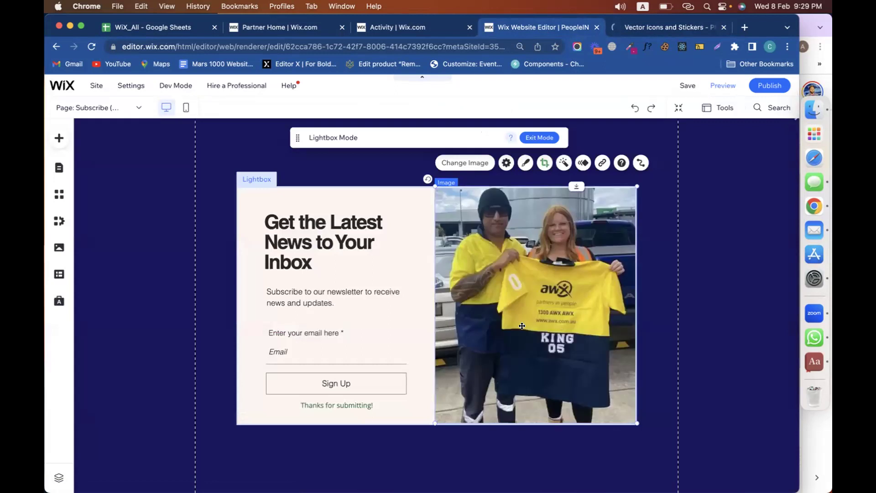
# Replace the lightbox heading text with "Subscribe Now"
pyautogui.click(330, 242)
pyautogui.click(330, 238)
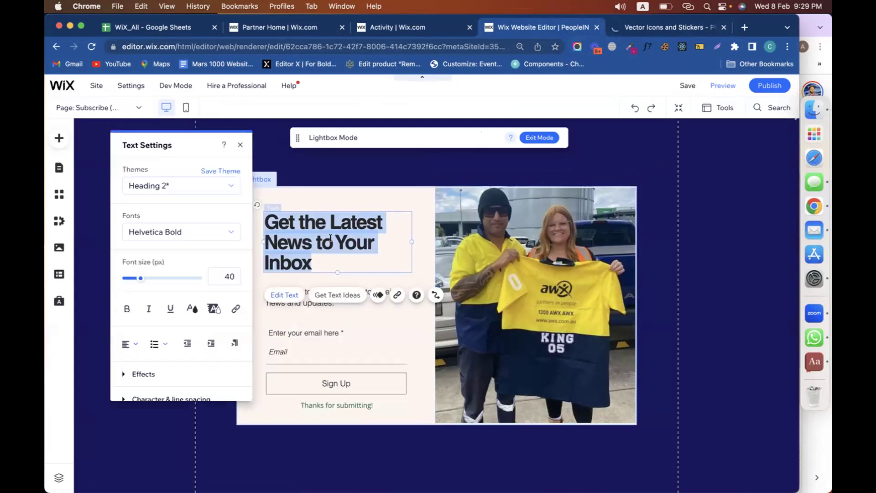
pyautogui.click(331, 238)
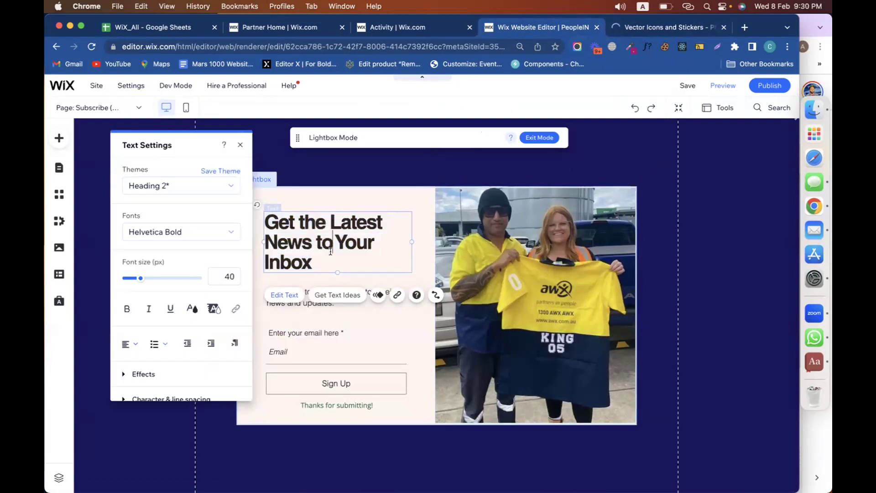
pyautogui.moveTo(312, 265); pyautogui.dragTo(267, 224)
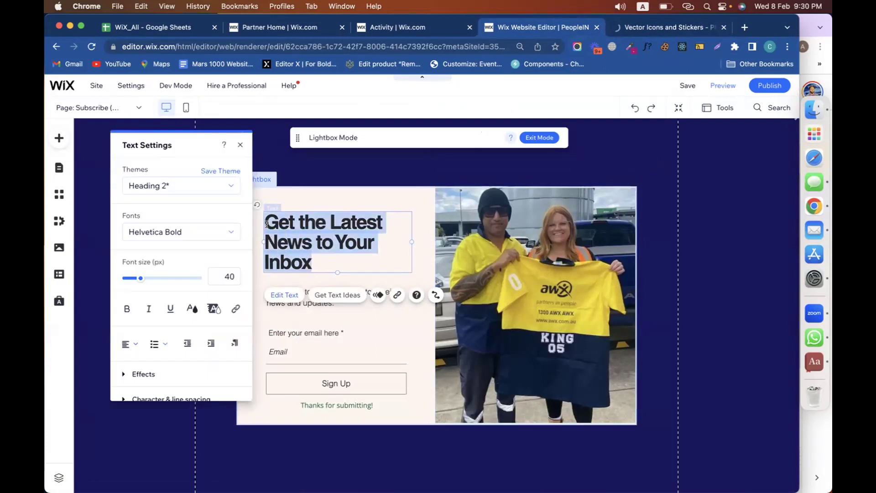
pyautogui.write('Subscribe ')
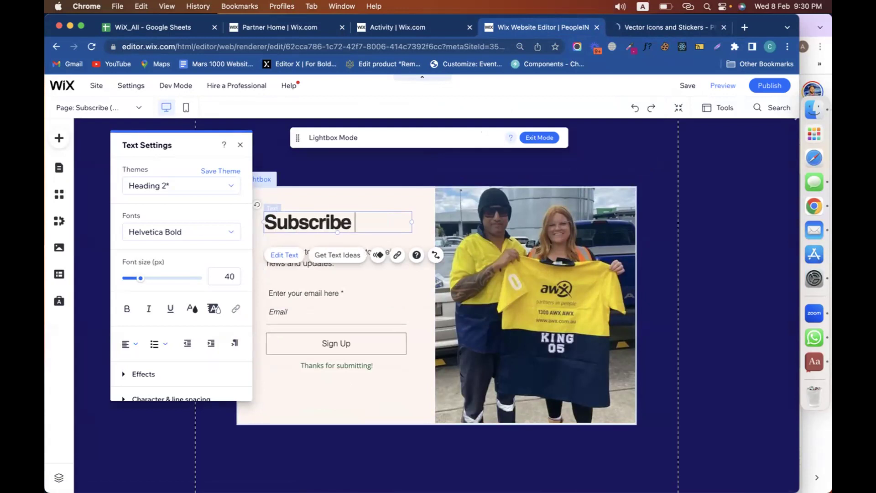
pyautogui.write('Now')
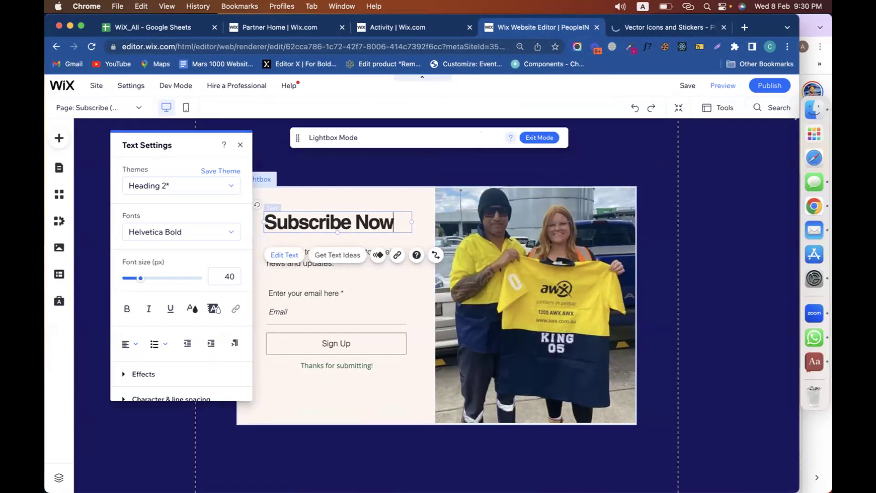
pyautogui.click(325, 276)
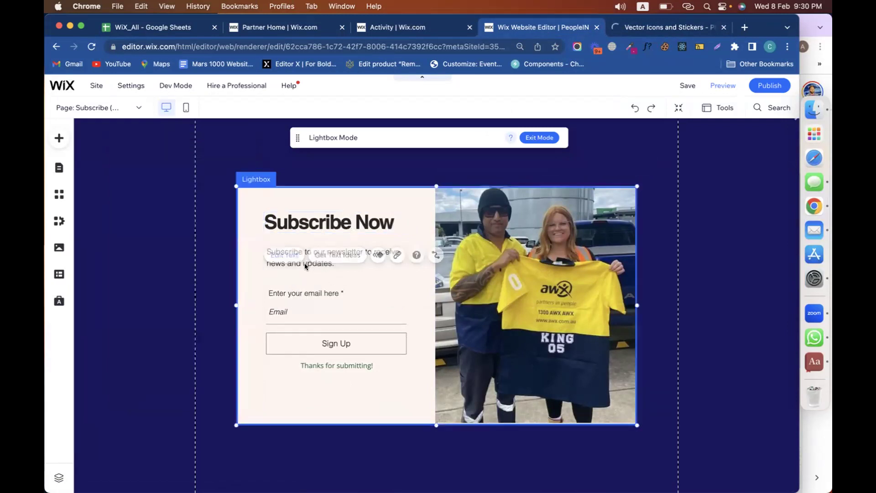
pyautogui.click(305, 263)
pyautogui.doubleClick(305, 263)
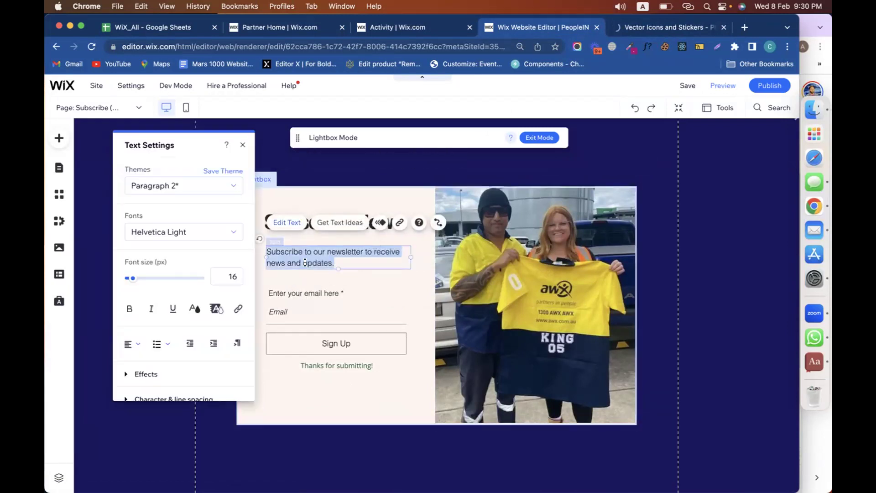
pyautogui.click(321, 263)
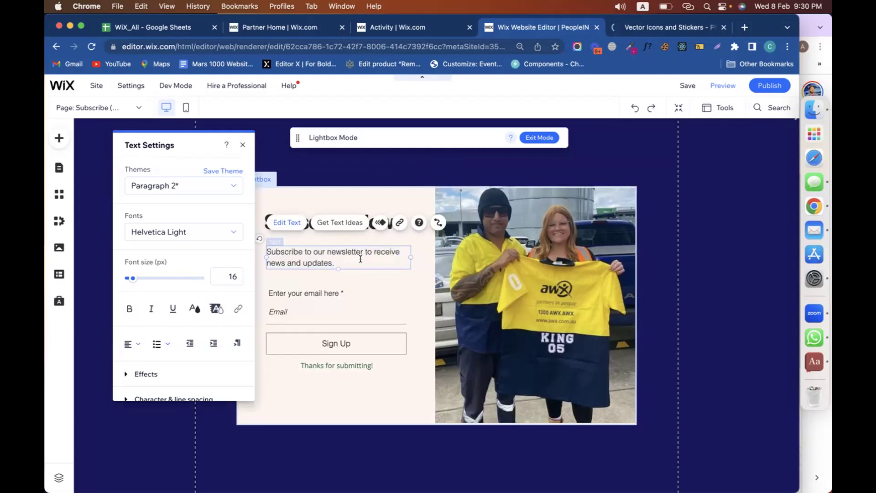
pyautogui.click(389, 277)
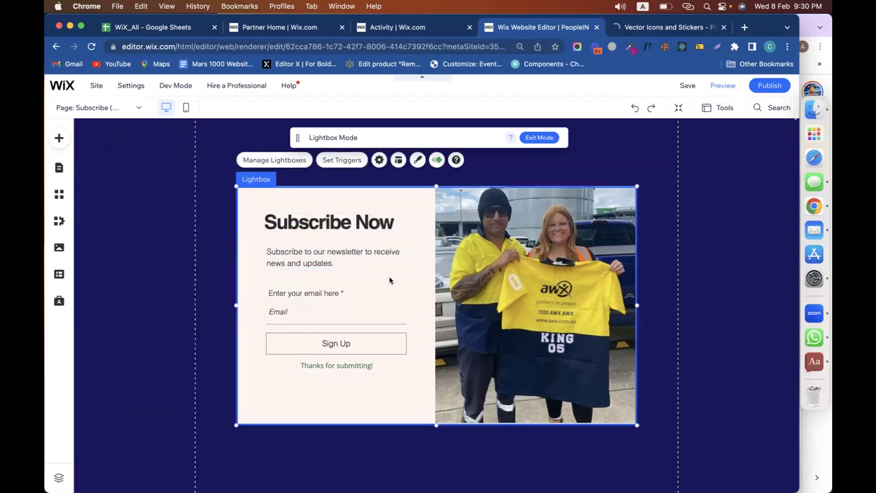
pyautogui.click(340, 254)
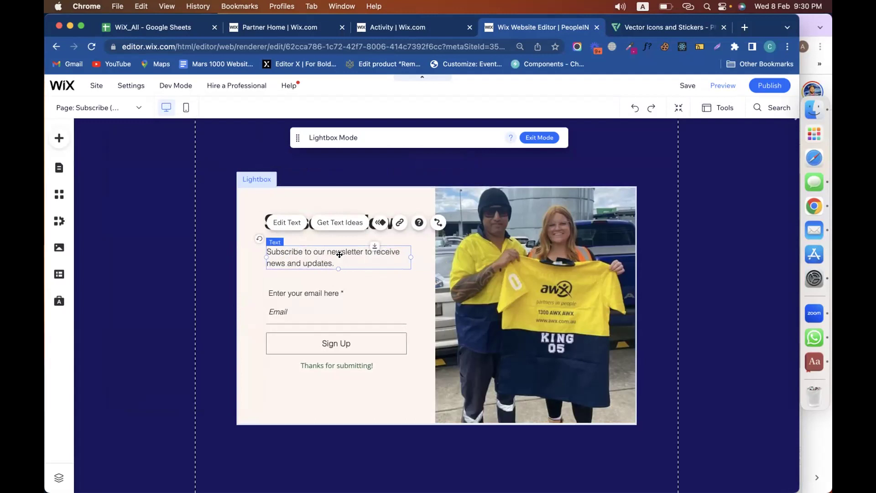
# Add a First Name contact field to the Get Subscribers form
pyautogui.click(328, 307)
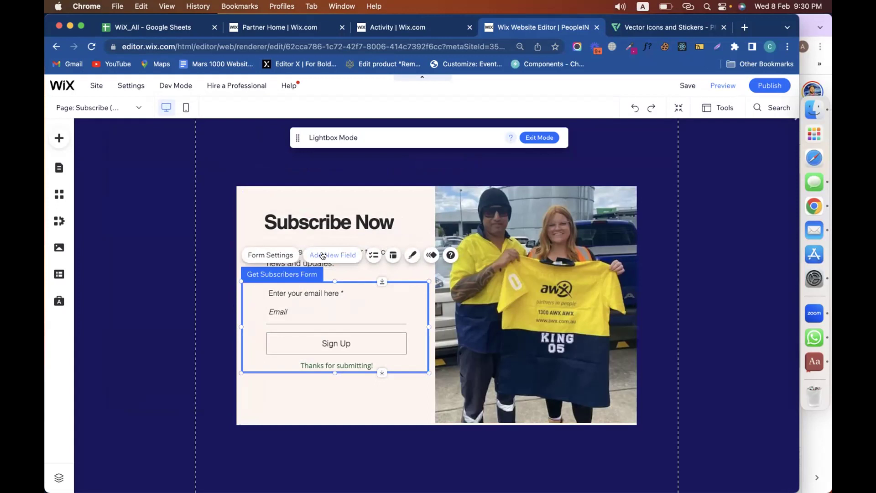
pyautogui.click(323, 255)
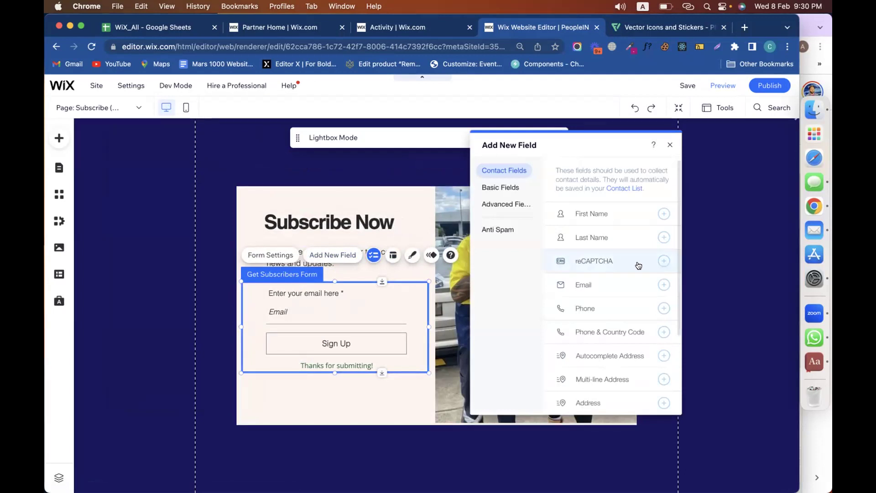
pyautogui.click(664, 213)
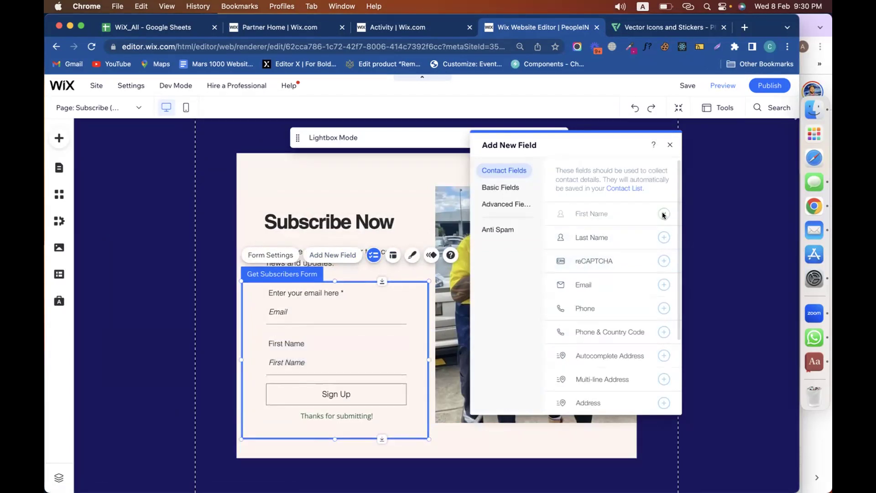
pyautogui.click(354, 180)
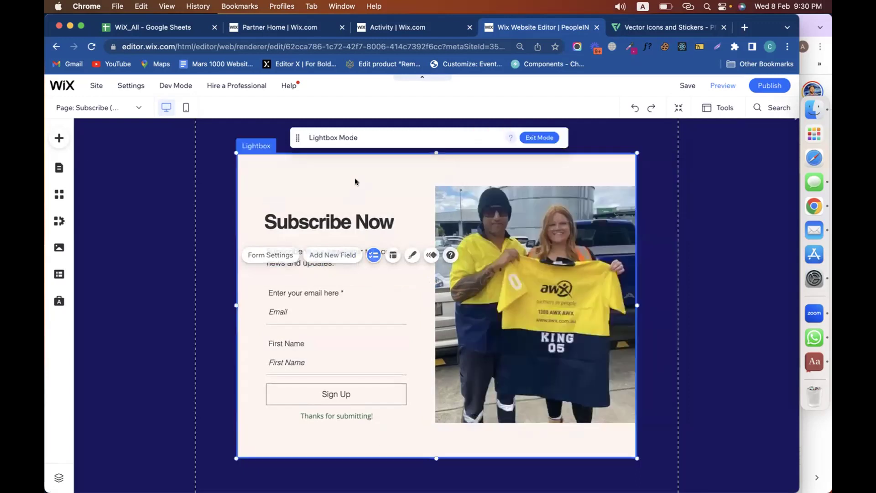
# Delete the First Name field from the Get Subscribers form
pyautogui.click(296, 343)
pyautogui.click(295, 350)
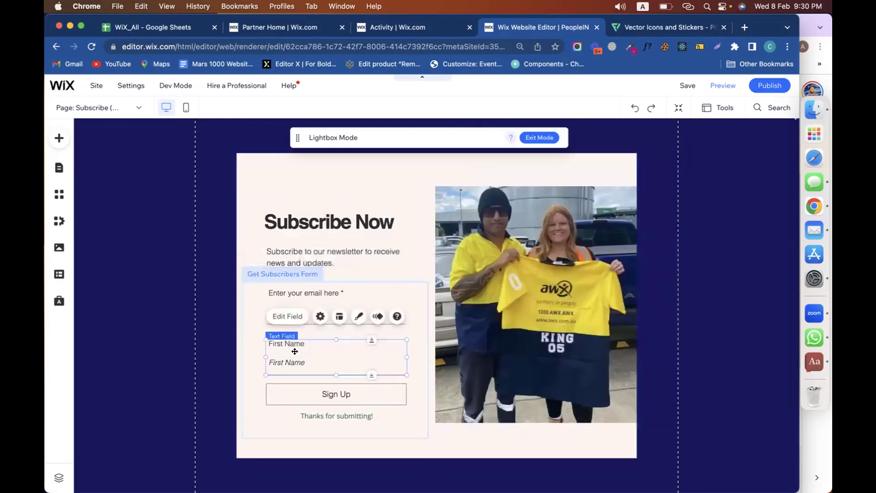
pyautogui.press('Delete')
# Move the Sign Up button and the "Thanks for submitting!" message up beneath the email field
pyautogui.click(287, 394)
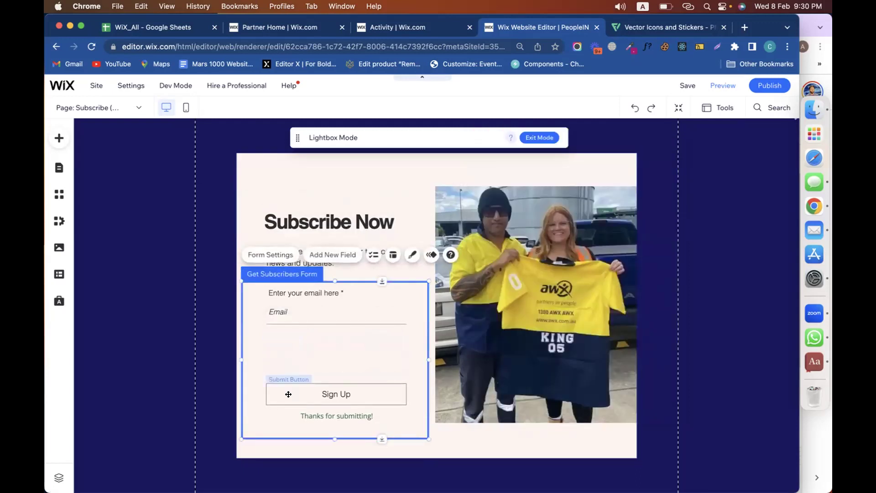
pyautogui.moveTo(288, 394); pyautogui.dragTo(293, 350)
pyautogui.click(322, 413)
pyautogui.moveTo(322, 413); pyautogui.dragTo(323, 374)
pyautogui.click(316, 360)
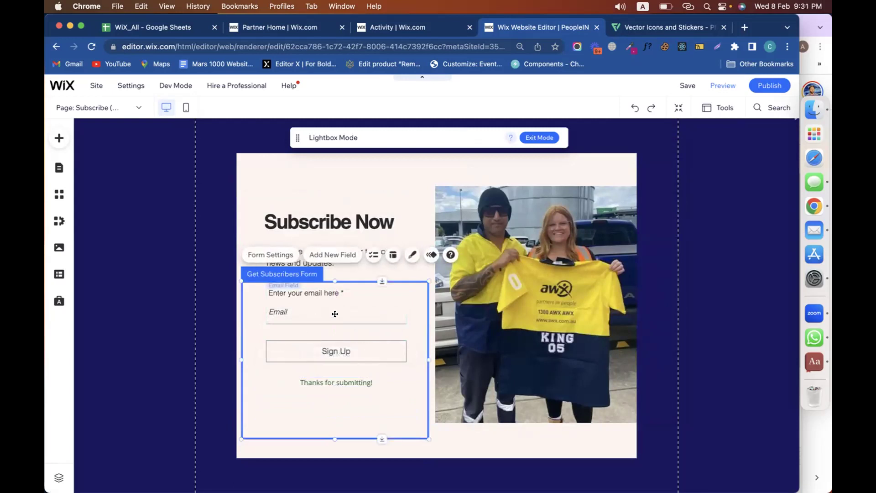
# Open the Get Subscribers form's email notification settings and go to the page for setting notifications
pyautogui.click(373, 295)
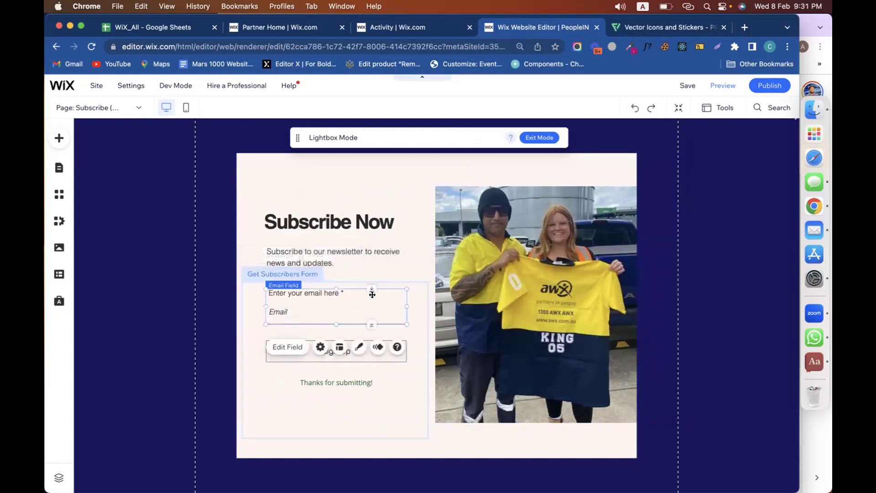
pyautogui.click(283, 273)
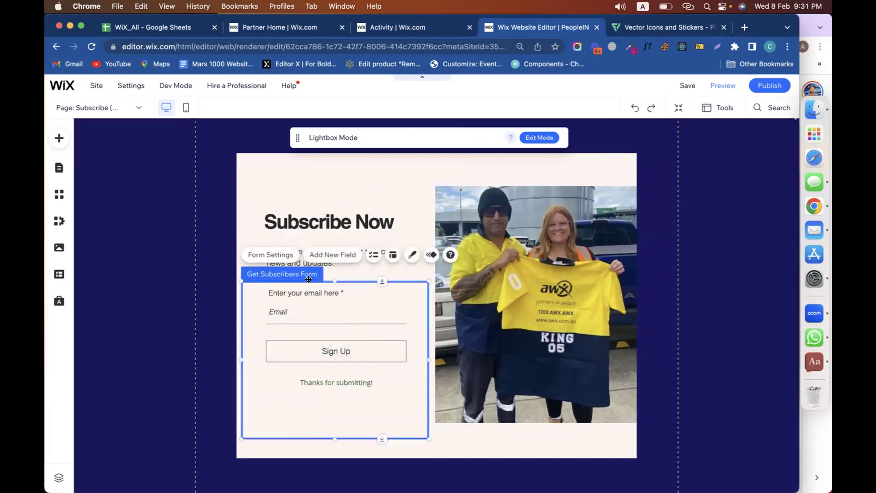
pyautogui.click(282, 261)
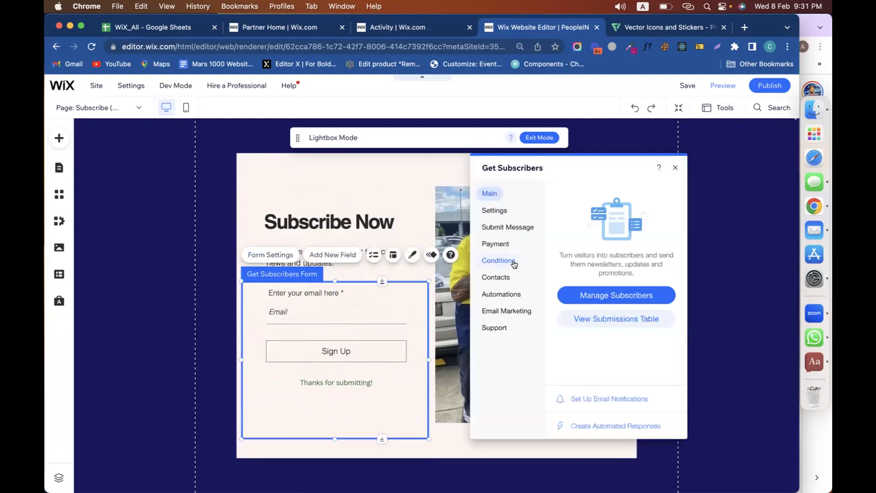
pyautogui.click(503, 211)
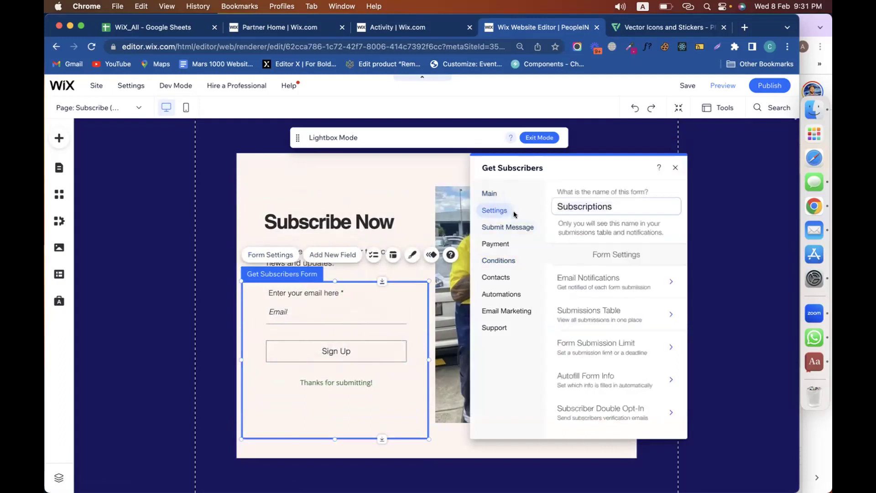
pyautogui.click(618, 278)
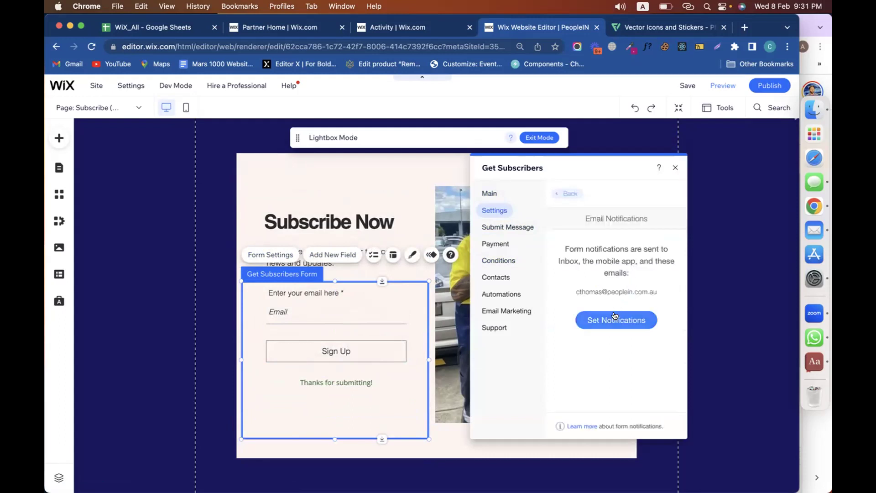
pyautogui.click(615, 317)
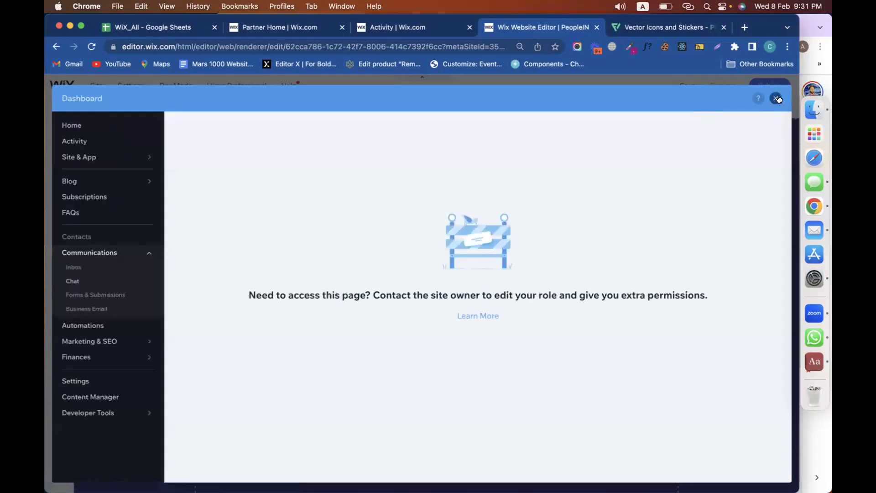
# Leave the dashboard page and change the Get Subscribers form's success message to "Thanks for subscribing!"
pyautogui.click(778, 100)
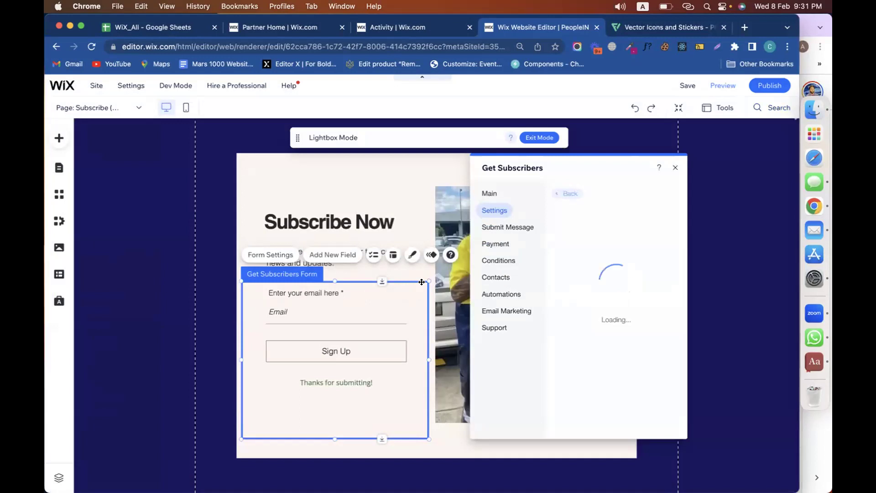
pyautogui.click(511, 227)
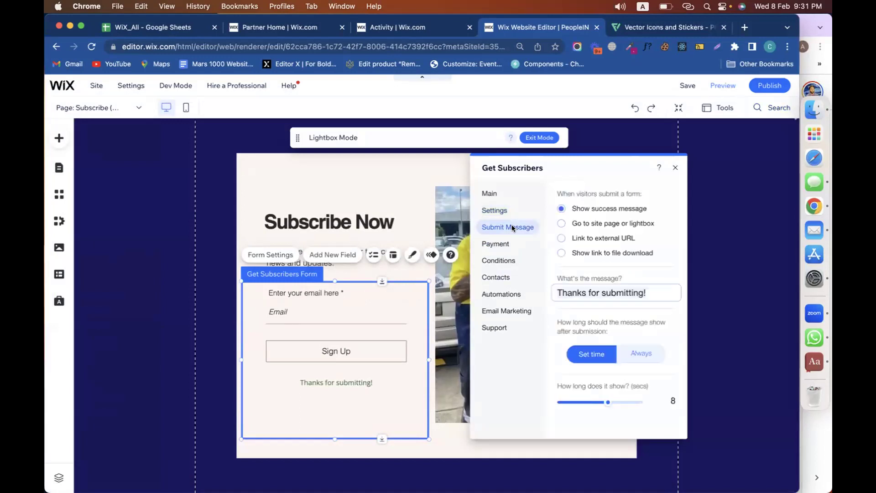
pyautogui.click(610, 291)
pyautogui.press('BackSpace')
pyautogui.press('BackSpace')
pyautogui.press('BackSpace')
pyautogui.press('BackSpace')
pyautogui.press('BackSpace')
pyautogui.press('BackSpace')
pyautogui.press('BackSpace')
pyautogui.press('BackSpace')
pyautogui.press('BackSpace')
pyautogui.press('BackSpace')
pyautogui.write('un')
pyautogui.write('bscr')
pyautogui.write('ibing')
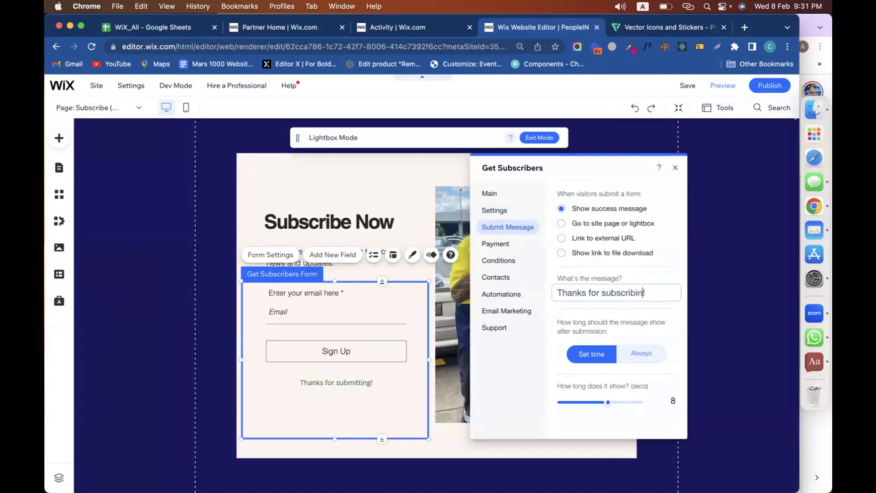
pyautogui.click(506, 374)
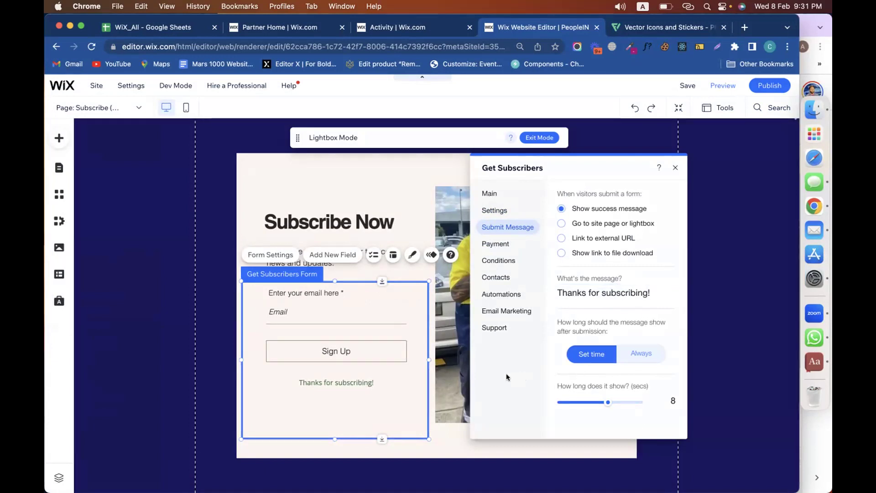
# Try the Bounce in animation on the lightbox and apply Glide in instead
pyautogui.click(383, 179)
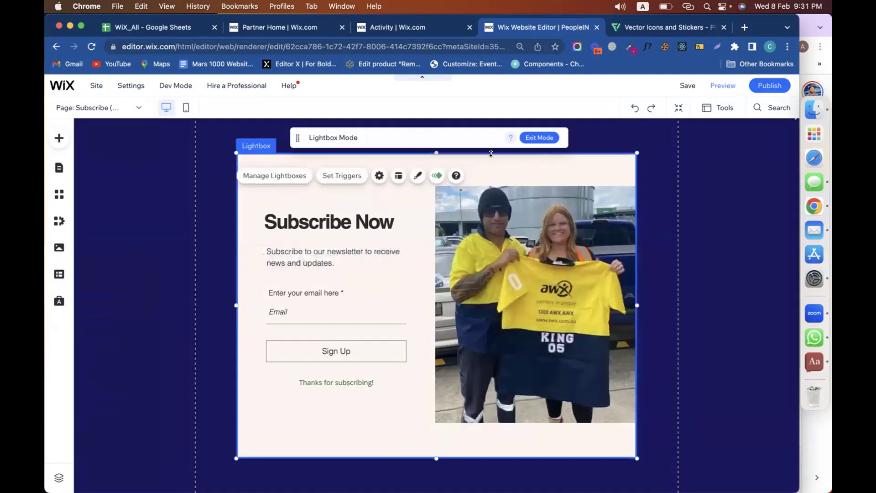
pyautogui.click(437, 175)
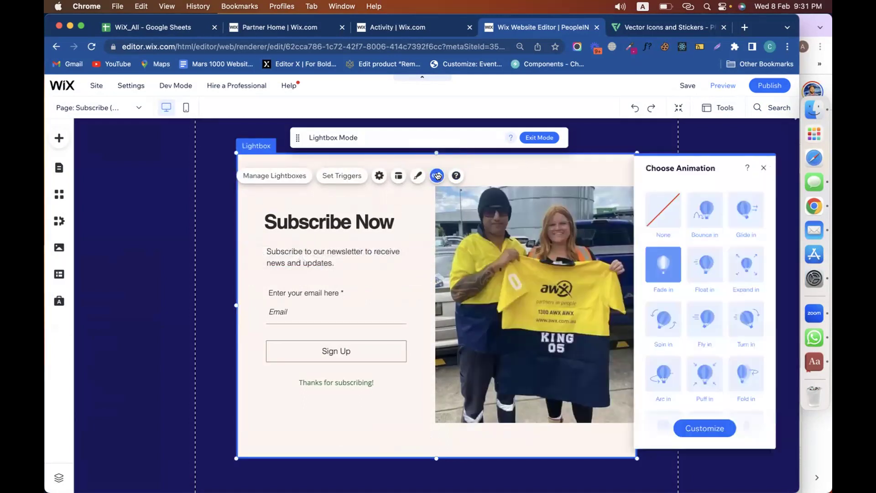
pyautogui.click(708, 216)
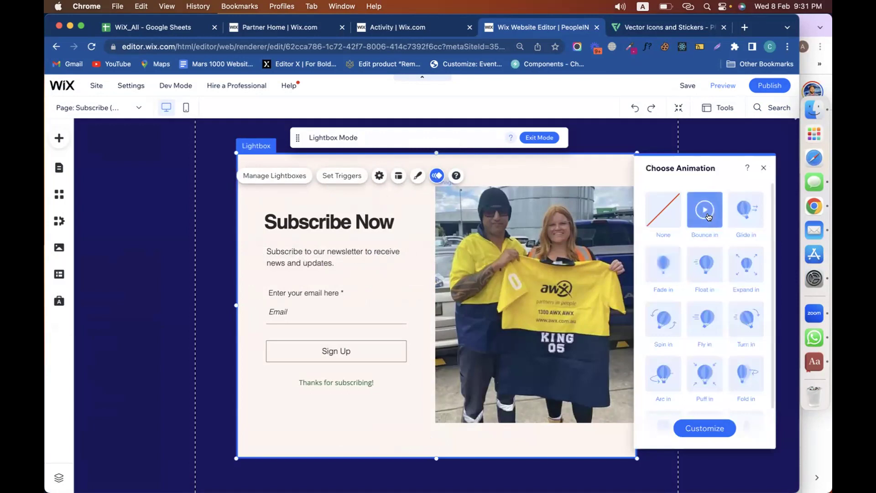
pyautogui.click(744, 215)
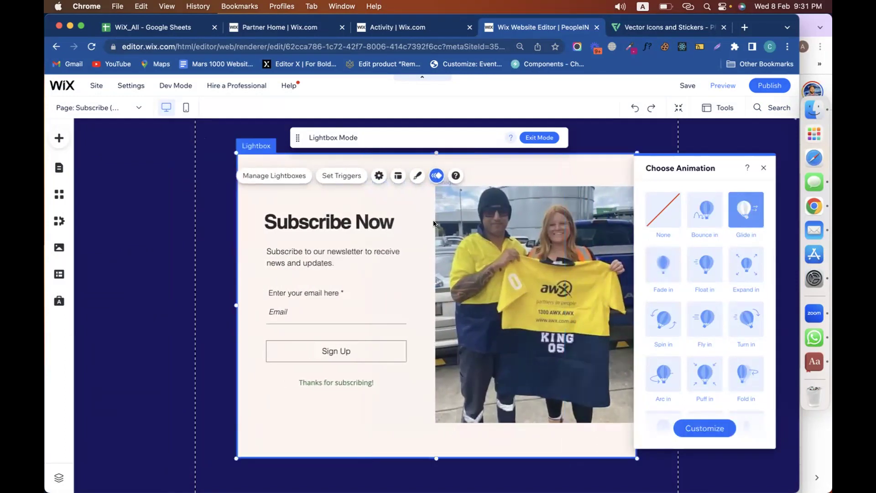
# Set the lightbox background to a custom light green, #C4F2C4, mixed from the saved green #00CC00
pyautogui.click(417, 178)
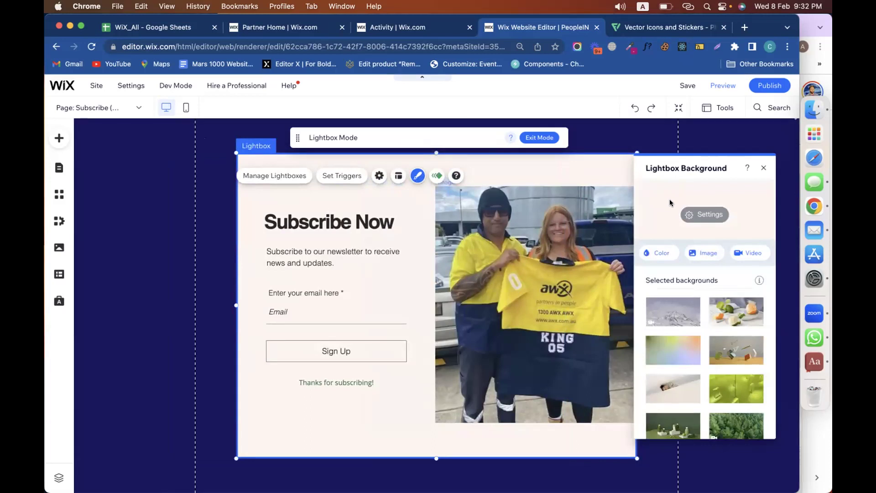
pyautogui.click(660, 254)
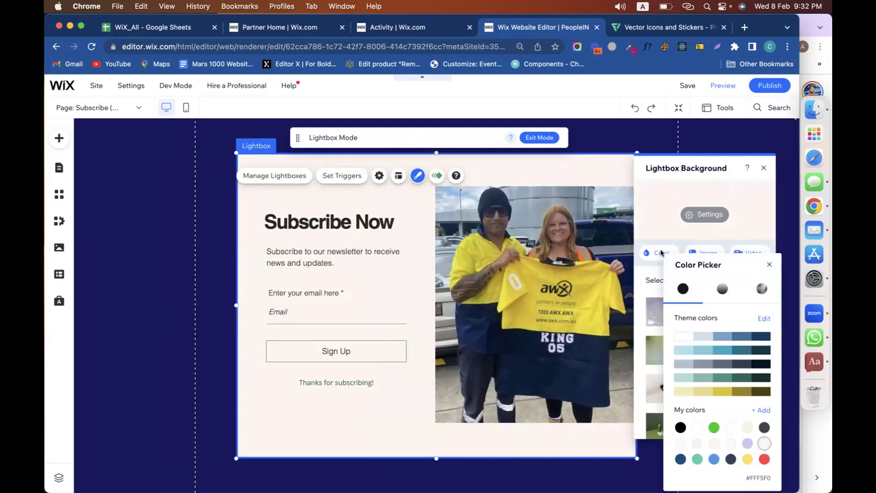
pyautogui.click(714, 426)
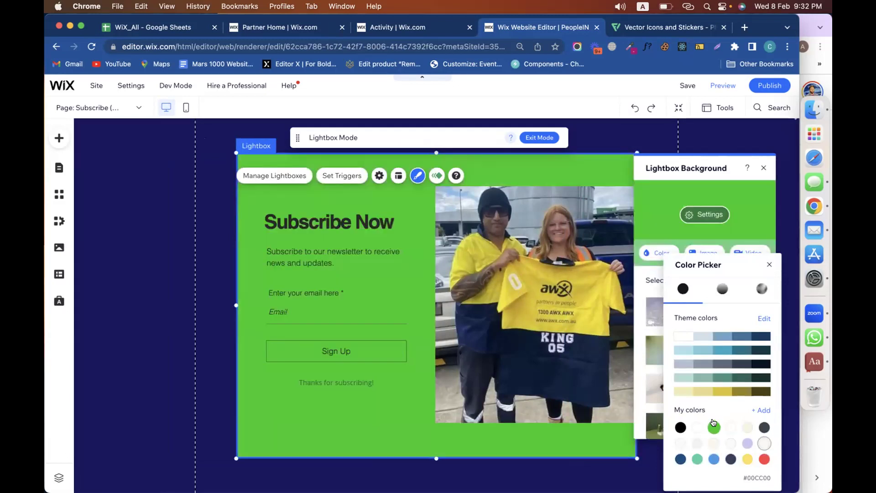
pyautogui.click(731, 443)
pyautogui.click(714, 427)
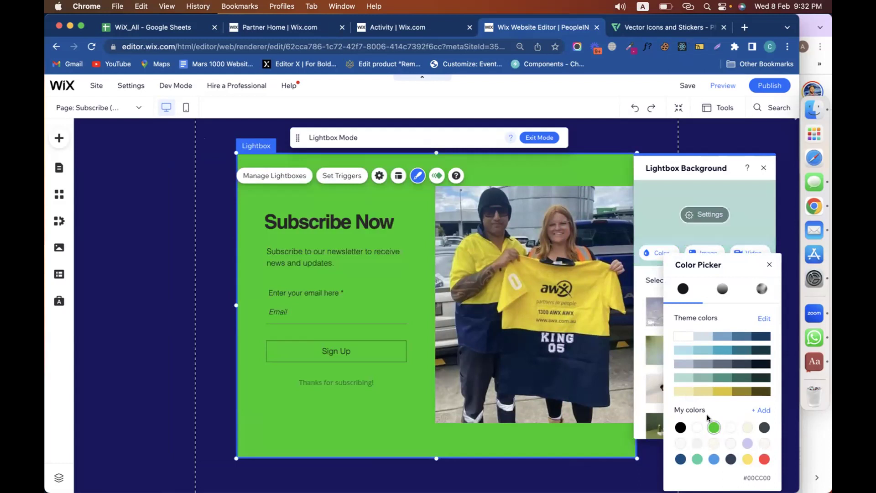
pyautogui.click(759, 411)
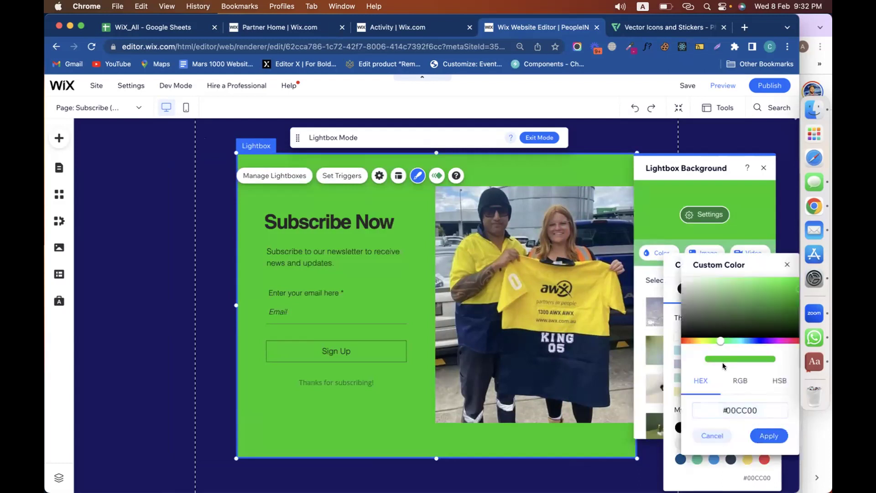
pyautogui.click(702, 278)
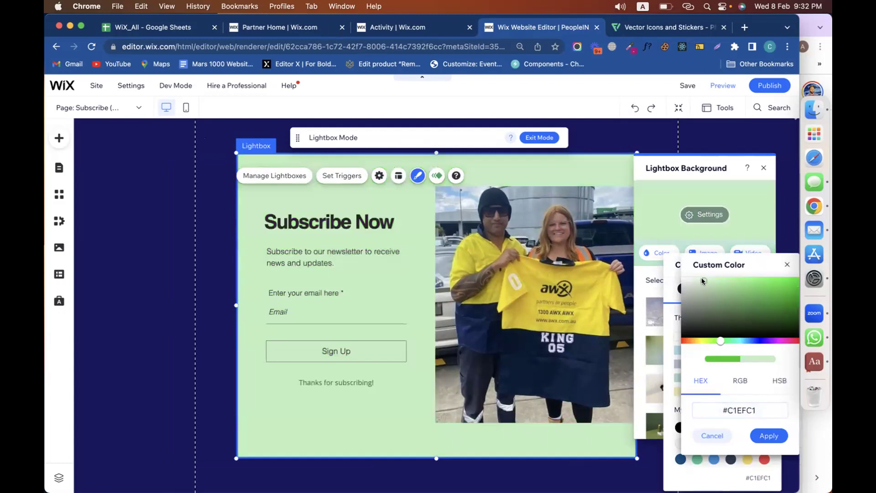
pyautogui.click(702, 278)
pyautogui.click(768, 437)
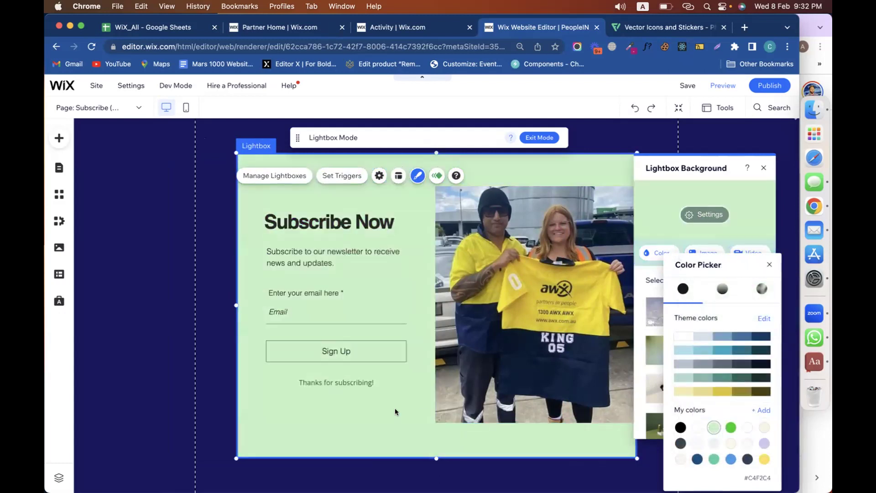
pyautogui.click(390, 414)
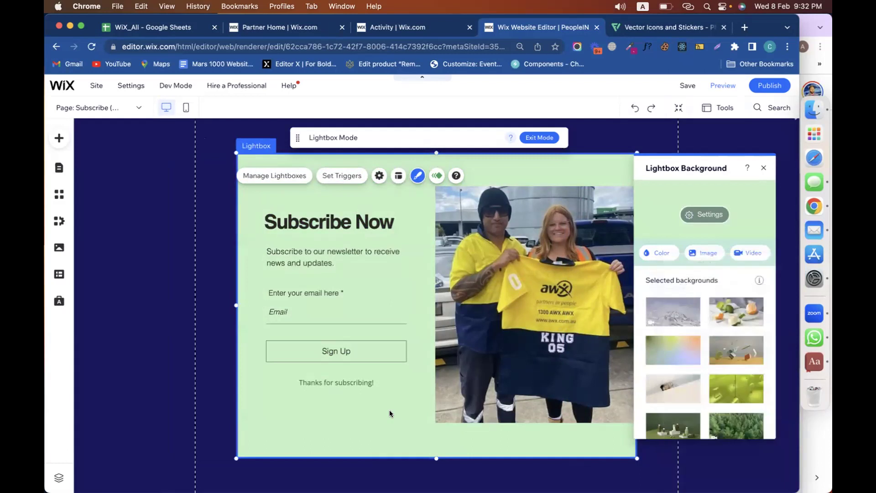
# Try the bottom-right and bottom-left positions in the lightbox layout and return the lightbox to the centre
pyautogui.click(327, 224)
pyautogui.click(502, 166)
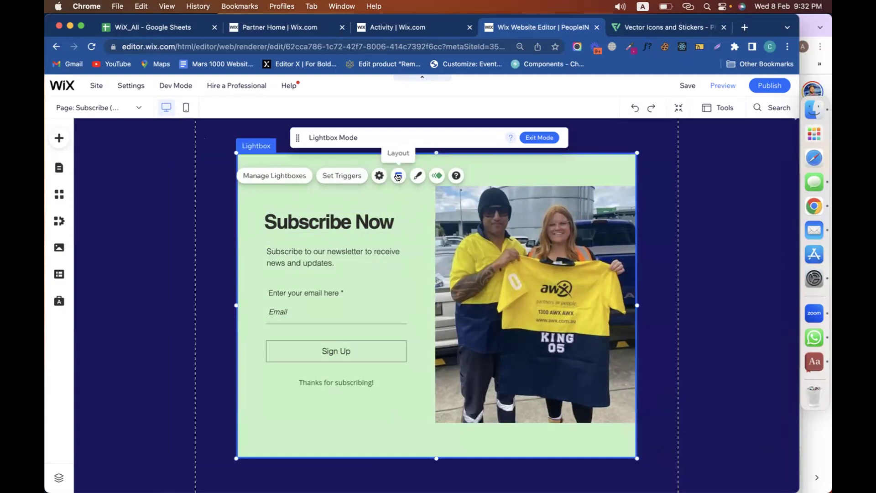
pyautogui.click(398, 176)
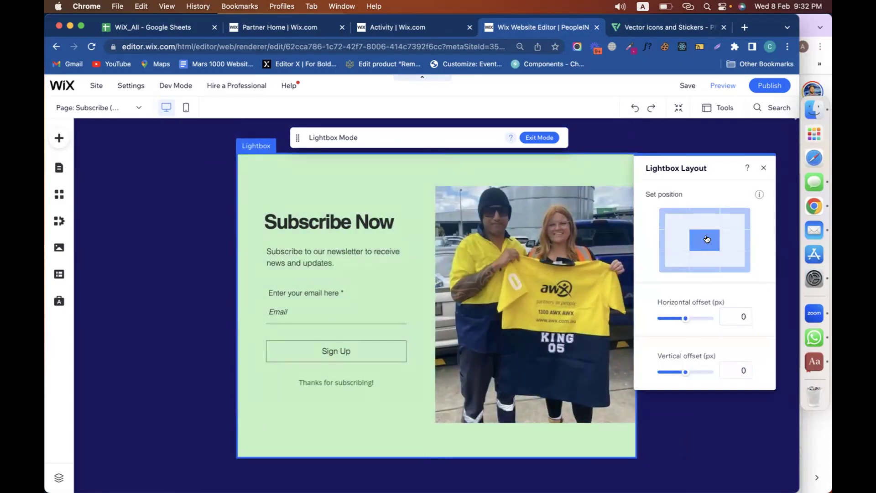
pyautogui.click(735, 263)
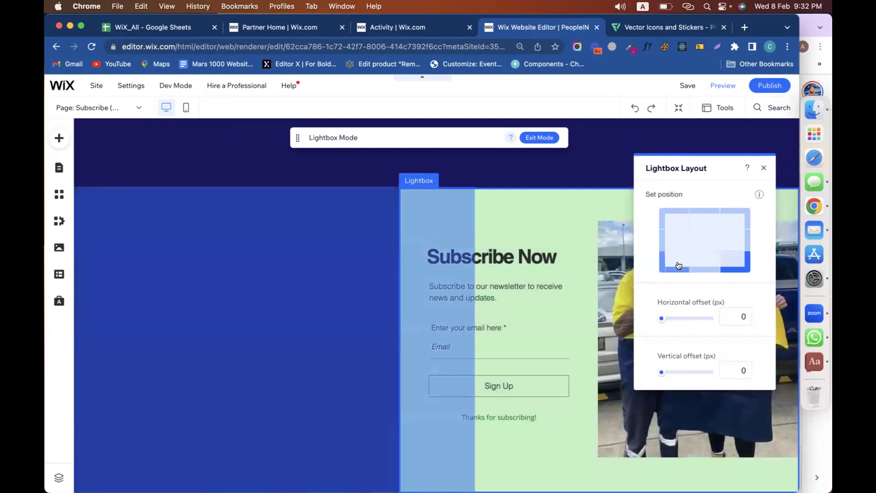
pyautogui.click(675, 262)
pyautogui.click(703, 241)
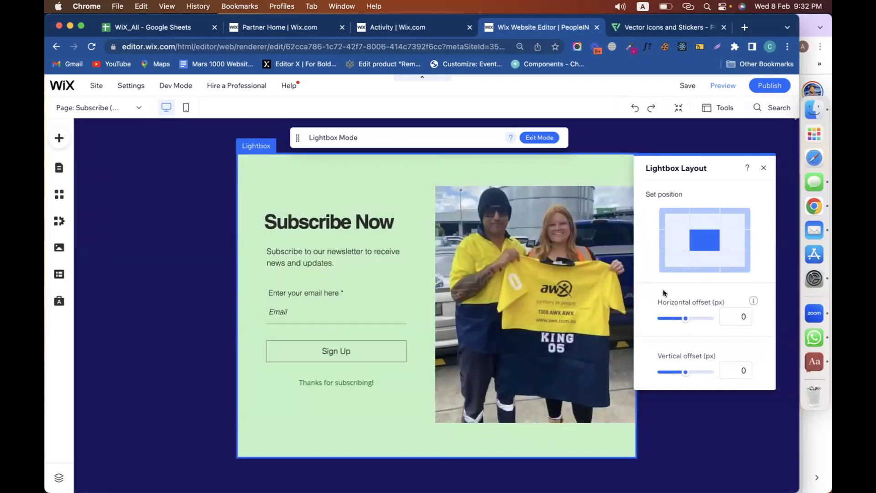
# Try a horizontal offset of 77 px on the lightbox and reset the offset to 0
pyautogui.moveTo(685, 317)
pyautogui.mouseDown()
pyautogui.moveTo(698, 318)
pyautogui.moveTo(689, 318)
pyautogui.mouseUp()
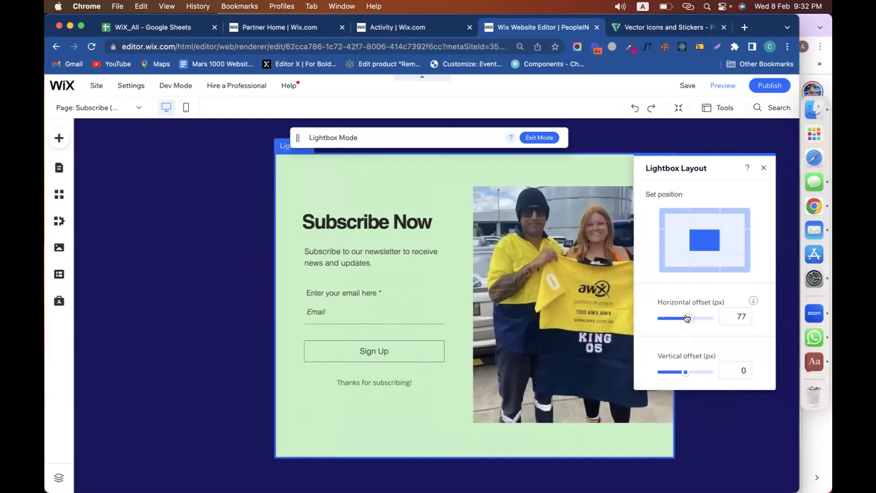
pyautogui.moveTo(687, 371); pyautogui.dragTo(684, 372)
pyautogui.moveTo(689, 319); pyautogui.dragTo(684, 318)
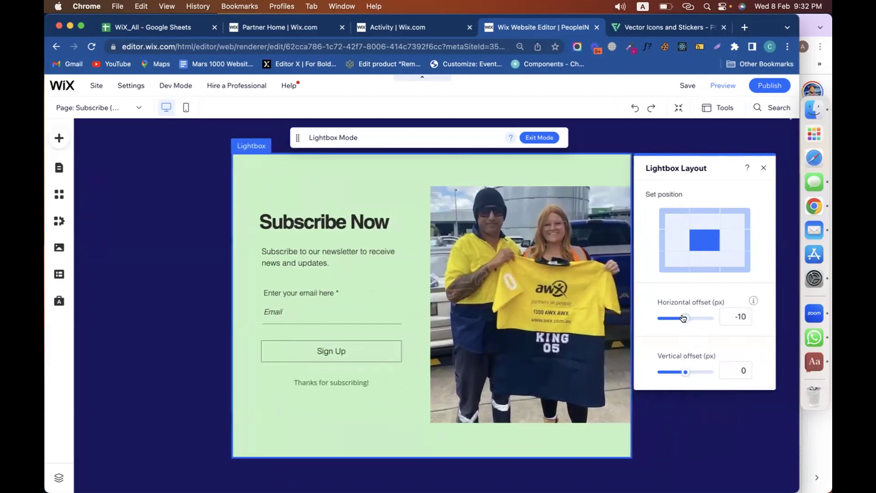
pyautogui.click(735, 315)
pyautogui.write('0')
pyautogui.press('Return')
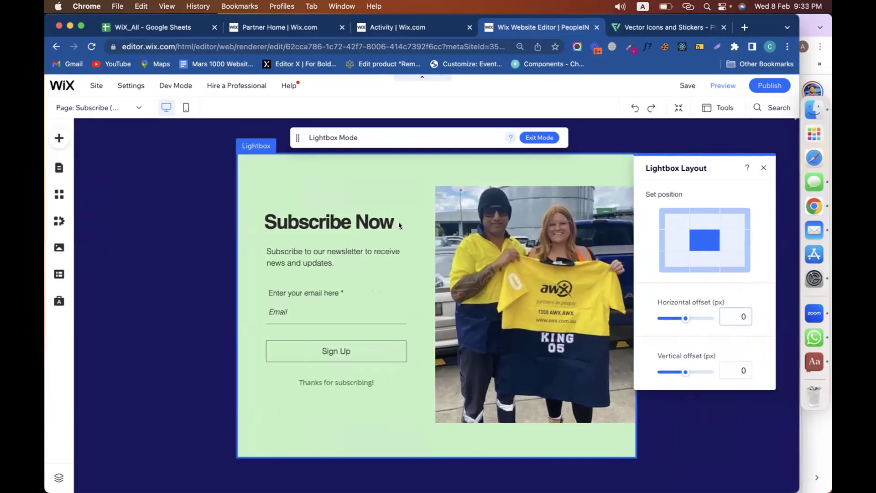
# Rename the lightbox to "Subscribe" in its settings, removing the bracketed text
pyautogui.click(357, 182)
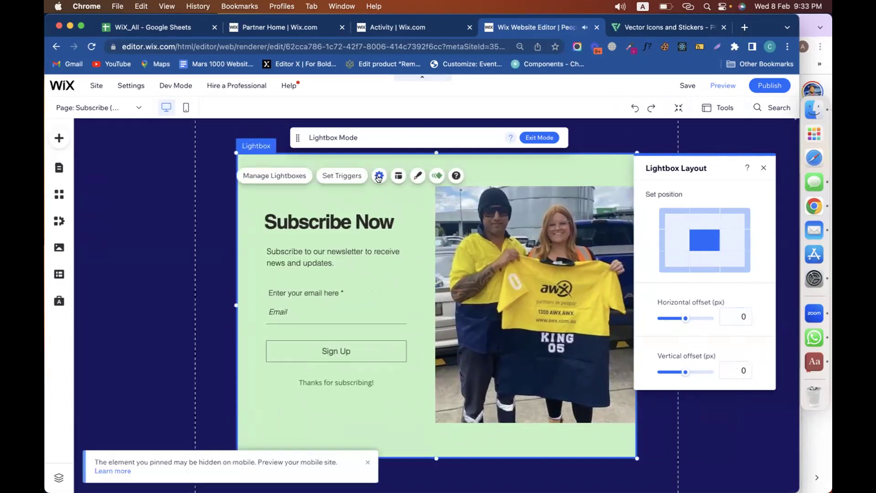
pyautogui.click(379, 175)
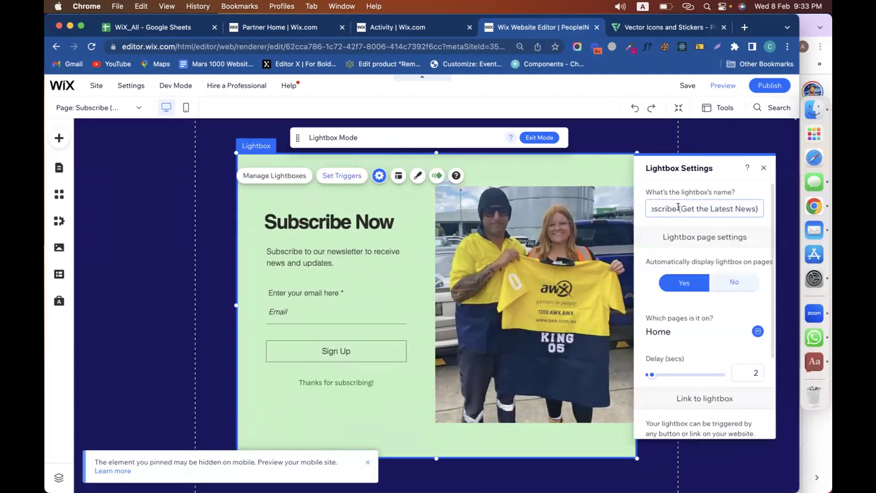
pyautogui.moveTo(679, 208); pyautogui.dragTo(742, 206)
pyautogui.press('BackSpace')
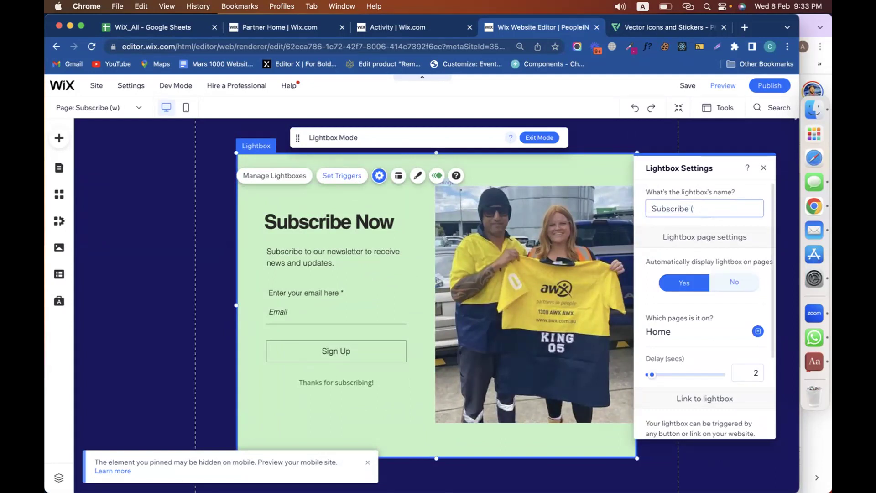
# Review the lightbox's automatic display option, the pages it is assigned to and its delay setting
pyautogui.click(686, 282)
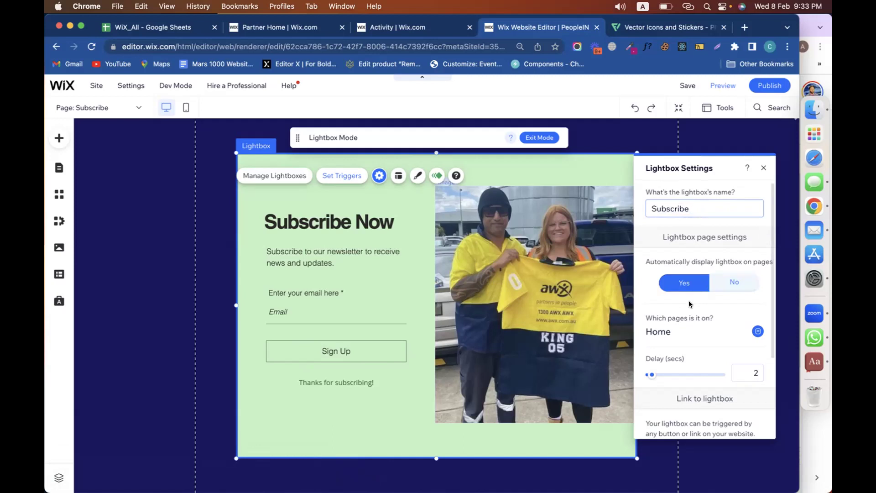
pyautogui.scroll(-1, 686, 274)
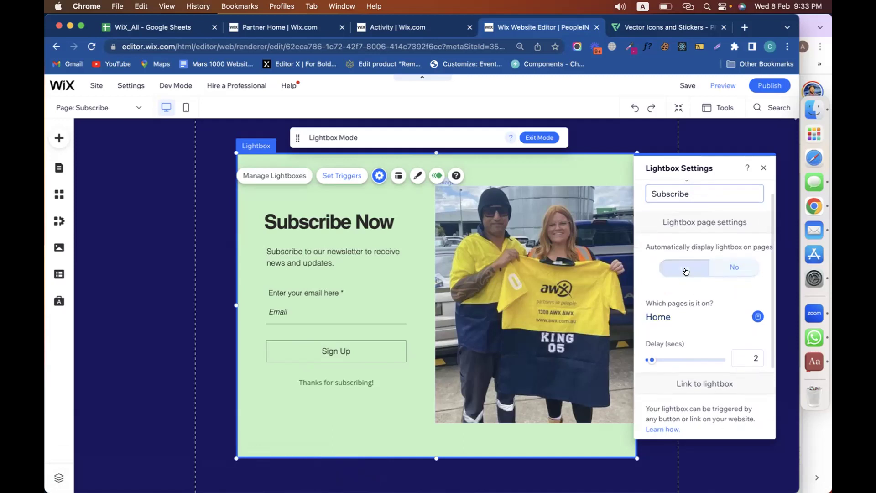
pyautogui.click(757, 317)
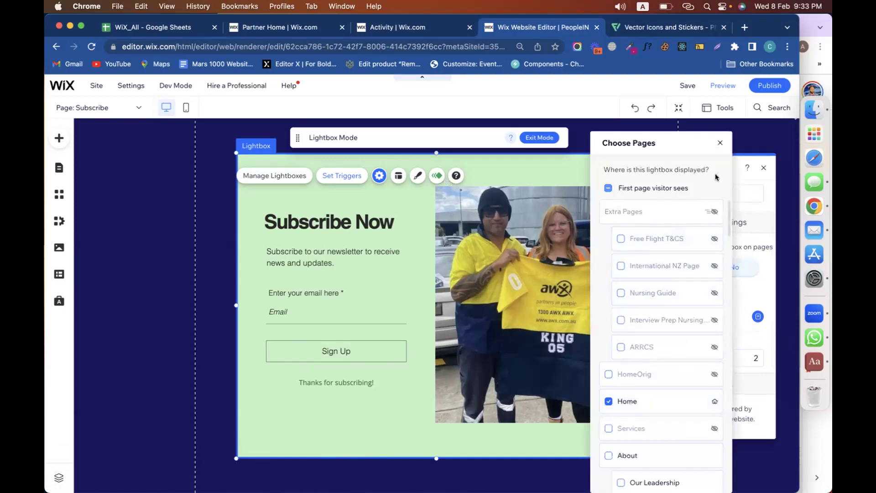
pyautogui.click(722, 141)
pyautogui.scroll(-4, 700, 299)
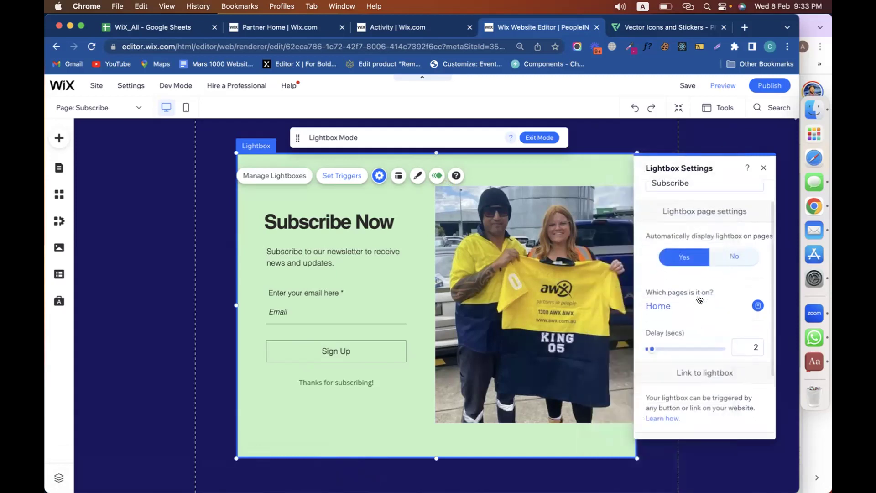
pyautogui.scroll(5, 698, 299)
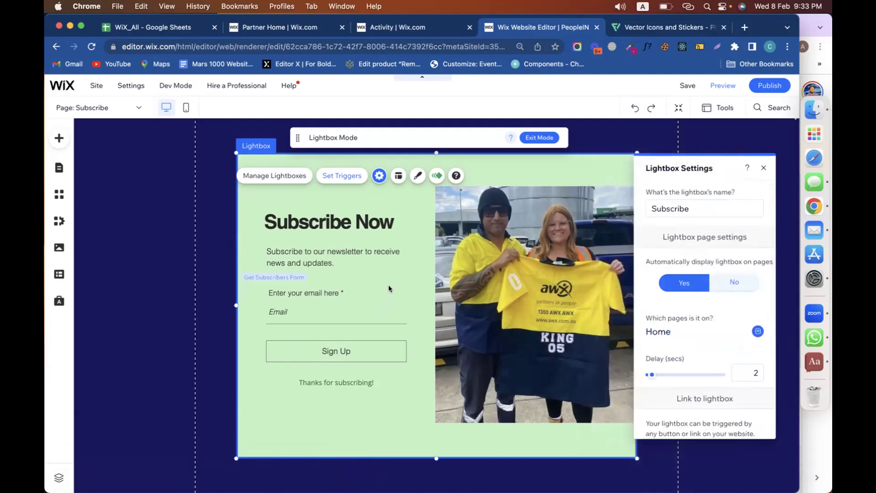
# Open the lightbox's trigger settings, try switching automatic display to No, and set it back to Yes
pyautogui.click(388, 285)
pyautogui.click(555, 164)
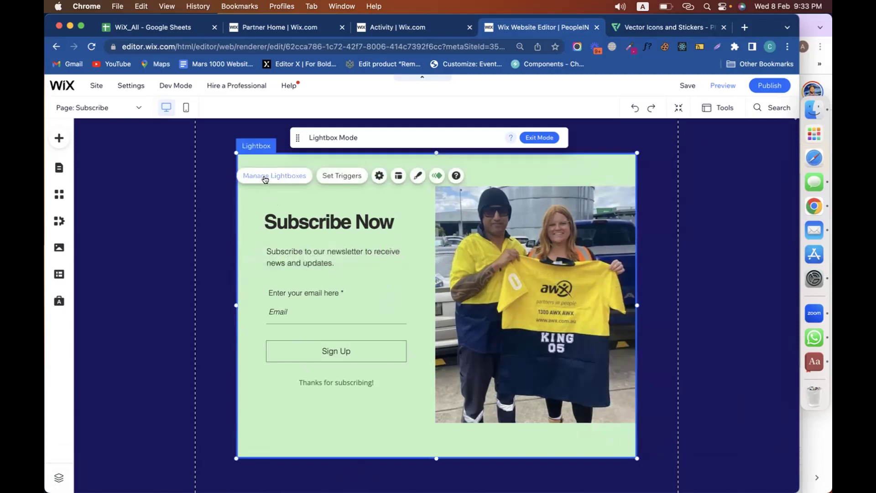
pyautogui.click(327, 176)
pyautogui.scroll(-3, 708, 303)
pyautogui.scroll(3, 708, 303)
pyautogui.click(734, 282)
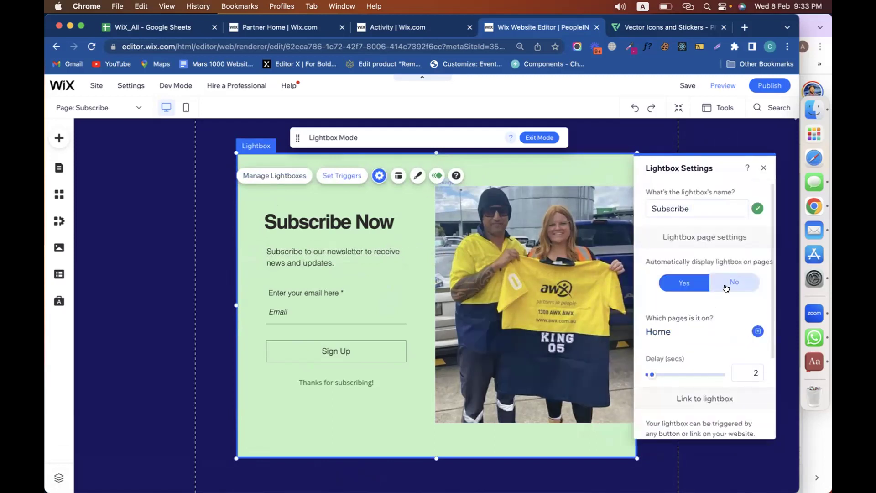
pyautogui.click(683, 284)
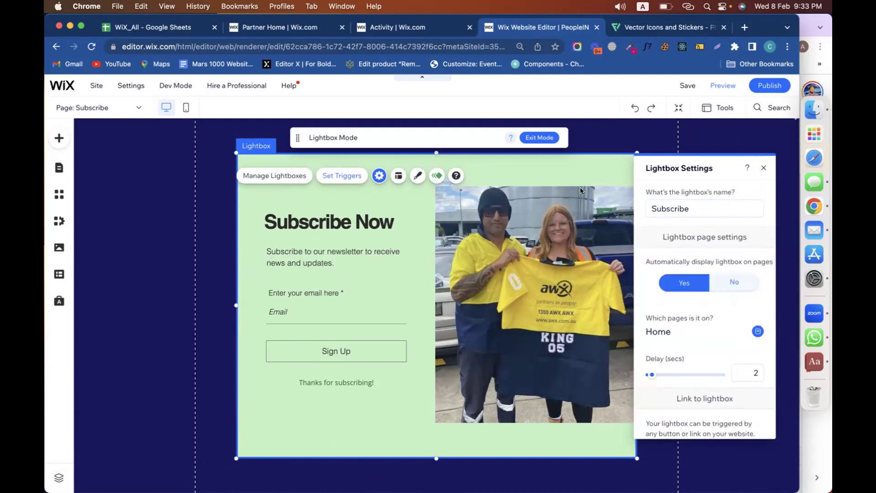
pyautogui.click(764, 167)
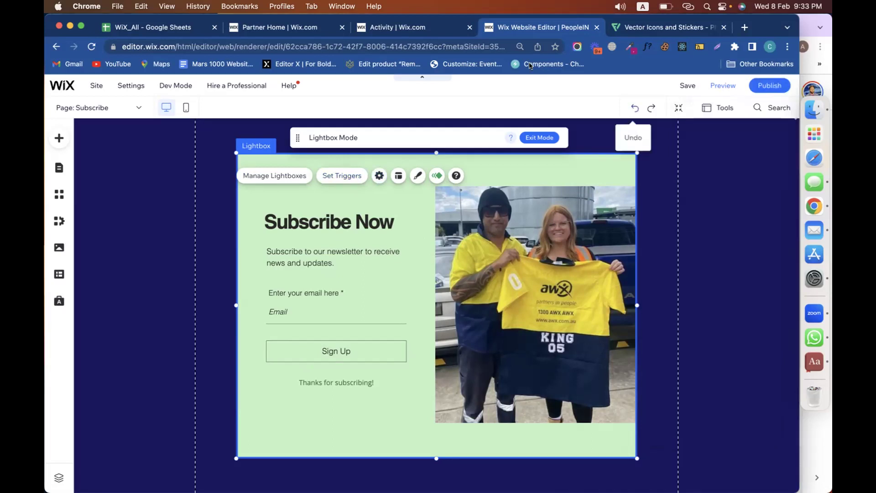
# Switch to the PeopleIN site's activity dashboard and open its live site
pyautogui.click(425, 30)
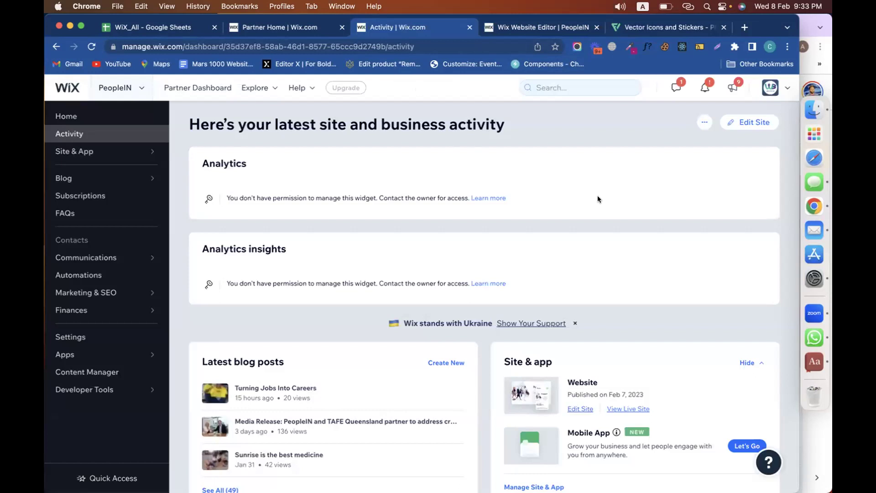
pyautogui.scroll(-2, 477, 157)
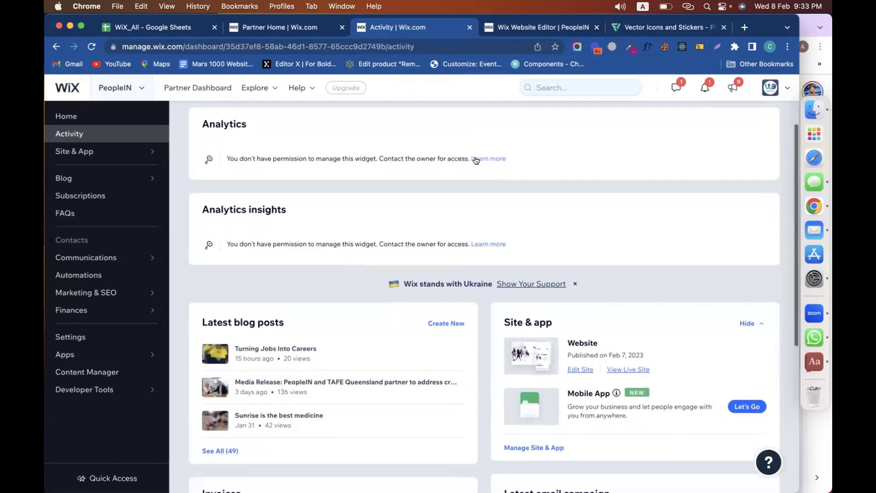
pyautogui.click(640, 374)
# Publish the site from the editor with the Subscribe lightbox and return to the live home page
pyautogui.click(587, 29)
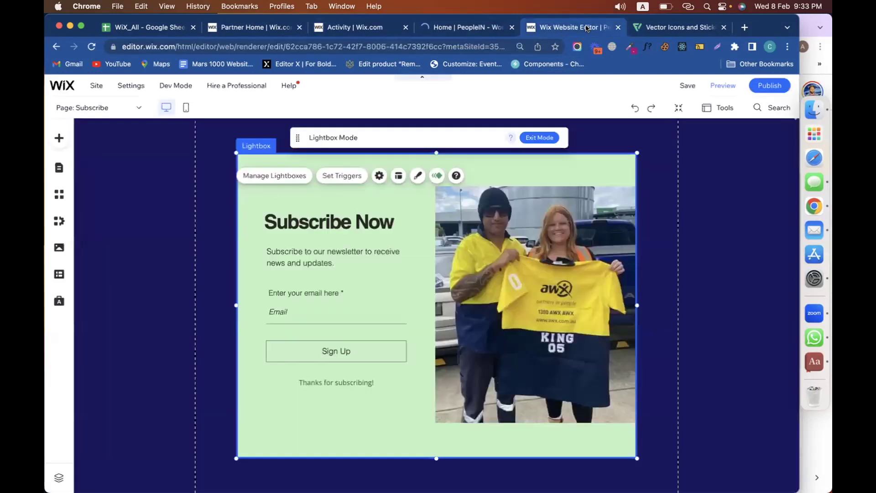
pyautogui.click(770, 85)
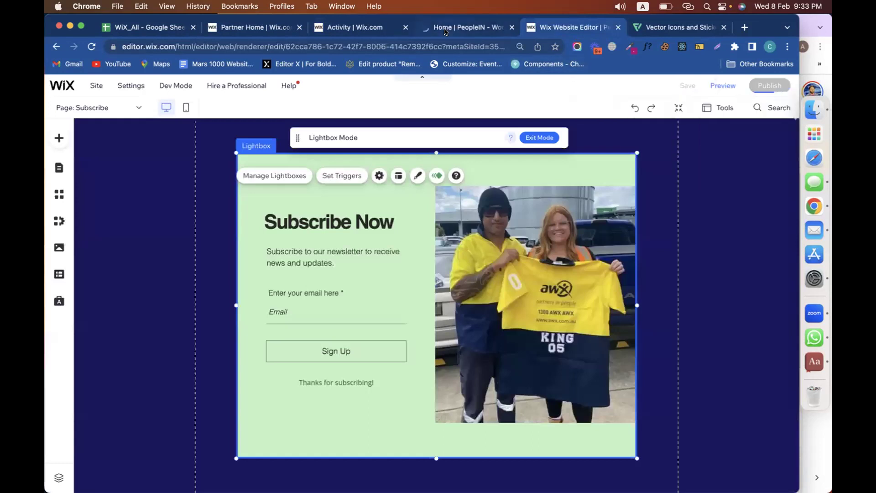
pyautogui.click(446, 28)
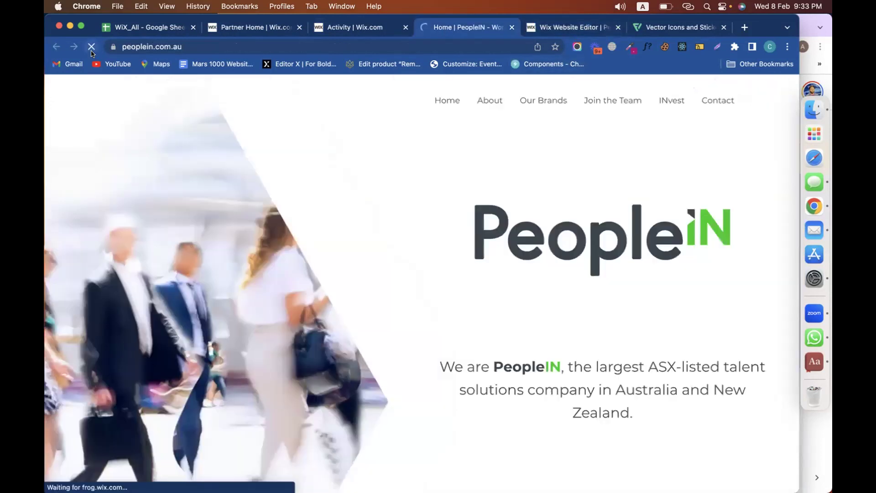
pyautogui.click(553, 29)
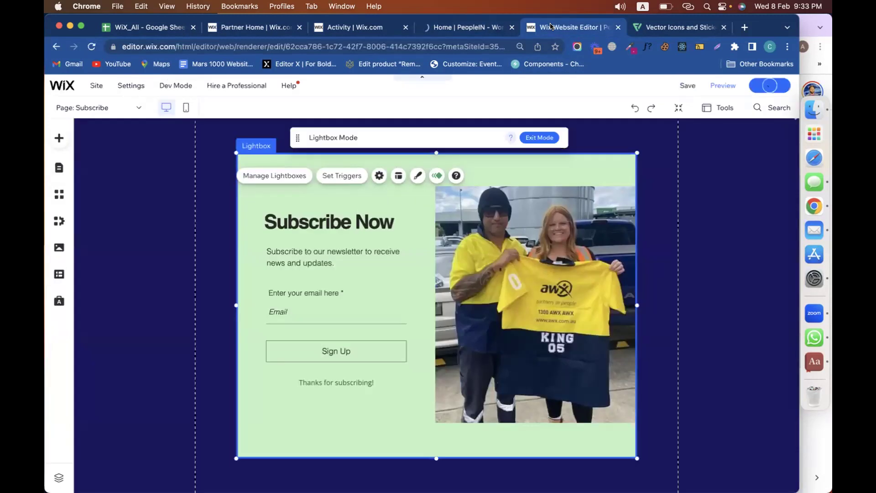
pyautogui.click(484, 29)
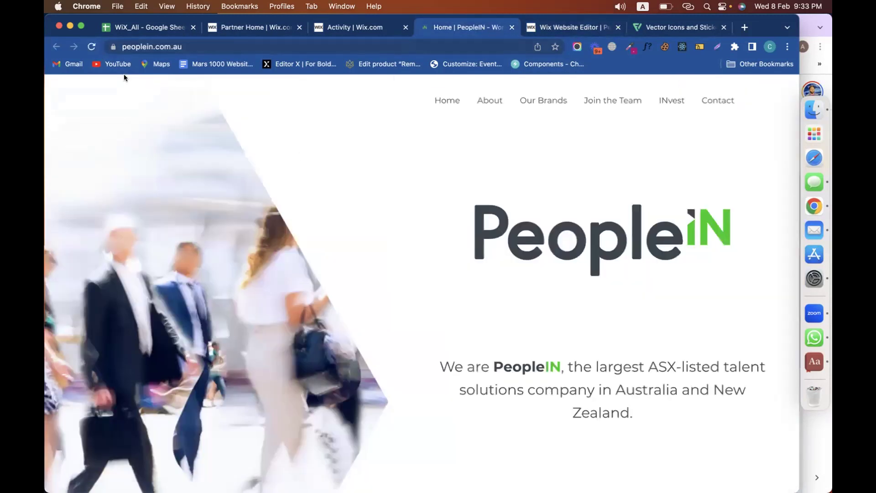
# Reload the live home page and look through it for the Subscribe lightbox pop-up
pyautogui.click(92, 46)
pyautogui.scroll(-15, 381, 246)
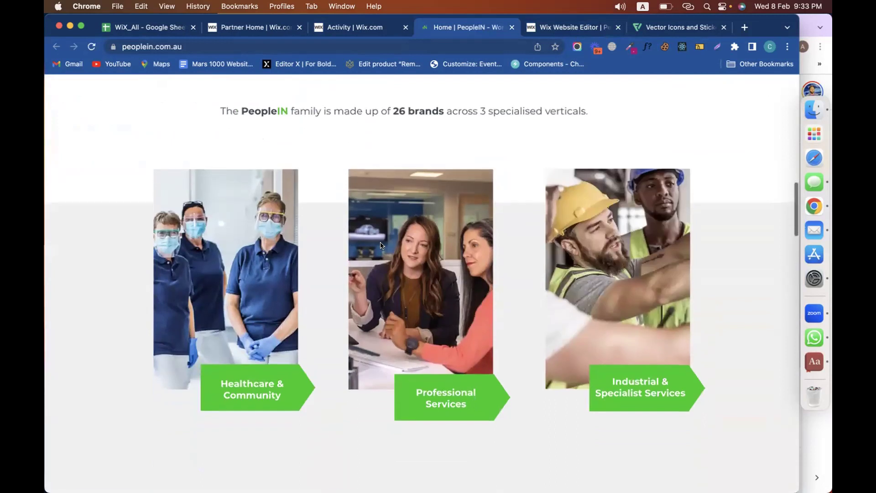
pyautogui.scroll(-3, 741, 160)
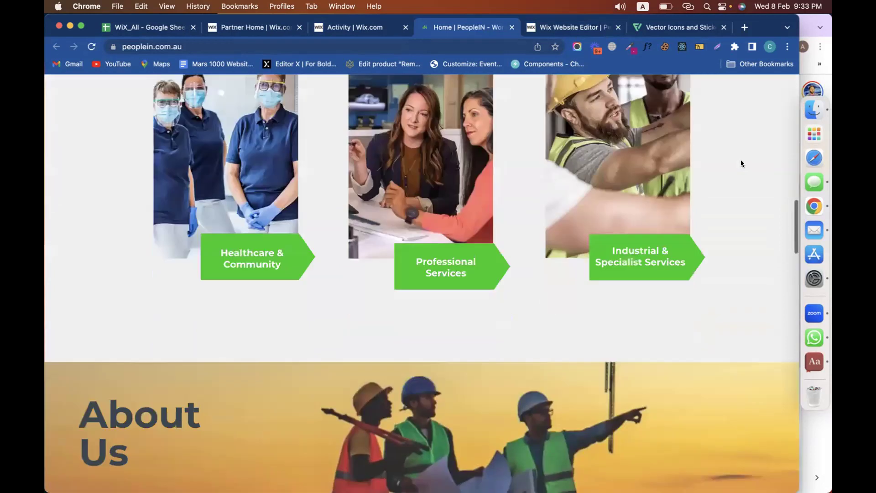
pyautogui.scroll(-8, 741, 163)
pyautogui.scroll(-5, 741, 163)
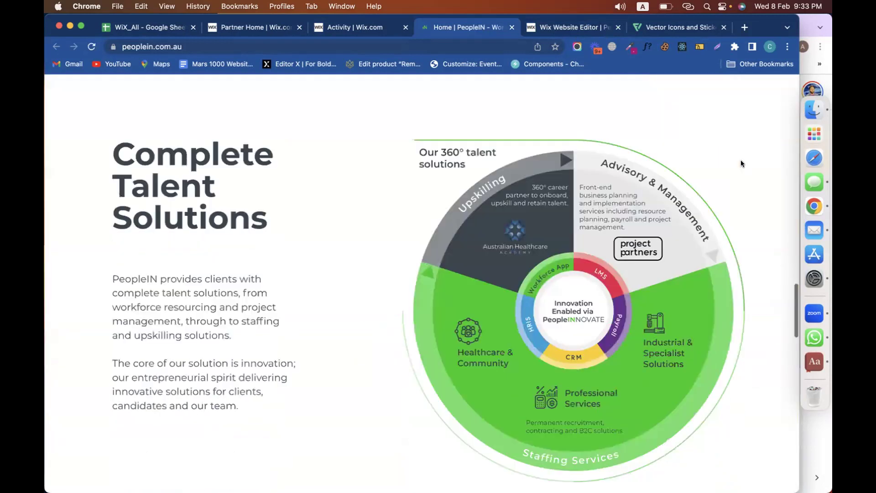
pyautogui.scroll(-8, 741, 160)
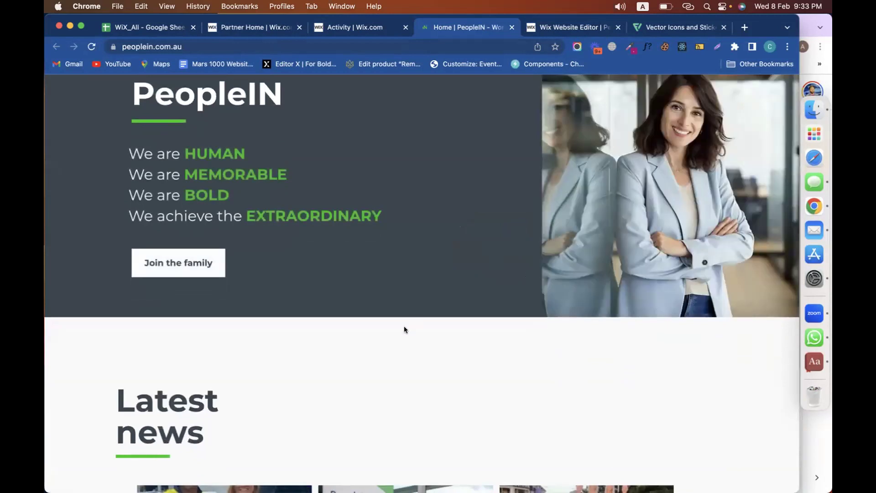
pyautogui.scroll(-10, 404, 329)
pyautogui.scroll(15, 403, 329)
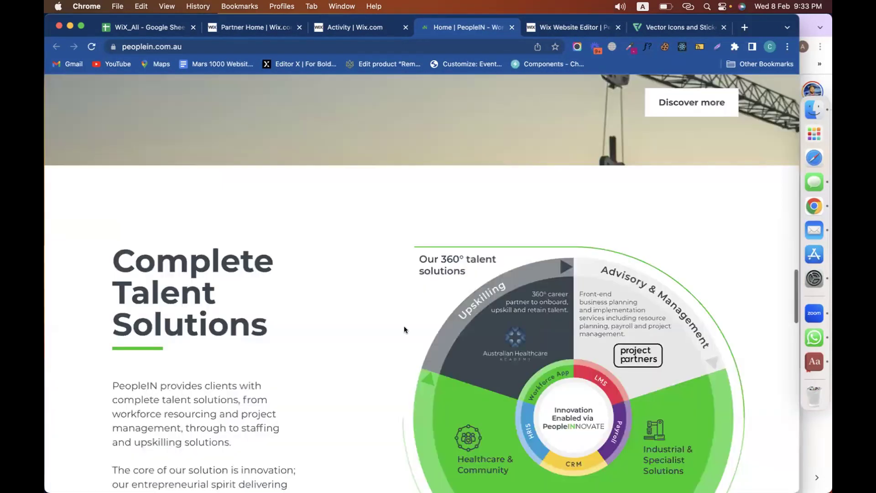
pyautogui.scroll(15, 404, 329)
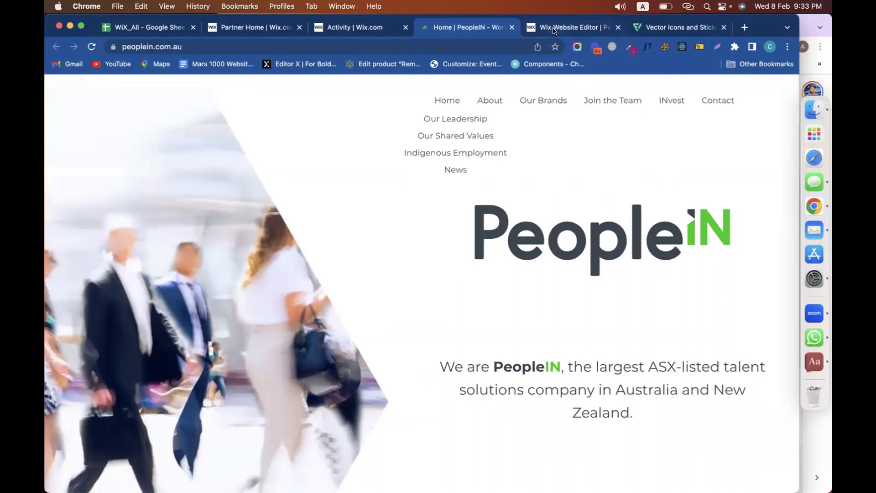
# Publish the site again from the editor and recheck the live Home page for the lightbox
pyautogui.click(555, 28)
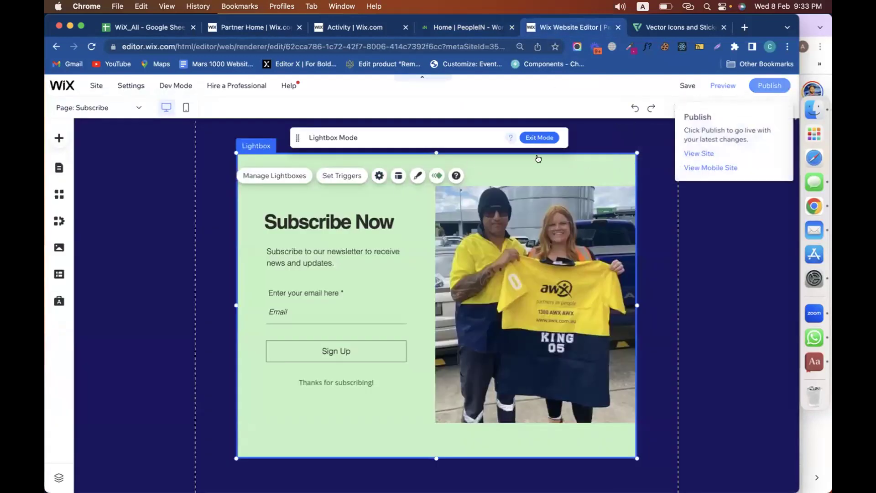
pyautogui.click(774, 86)
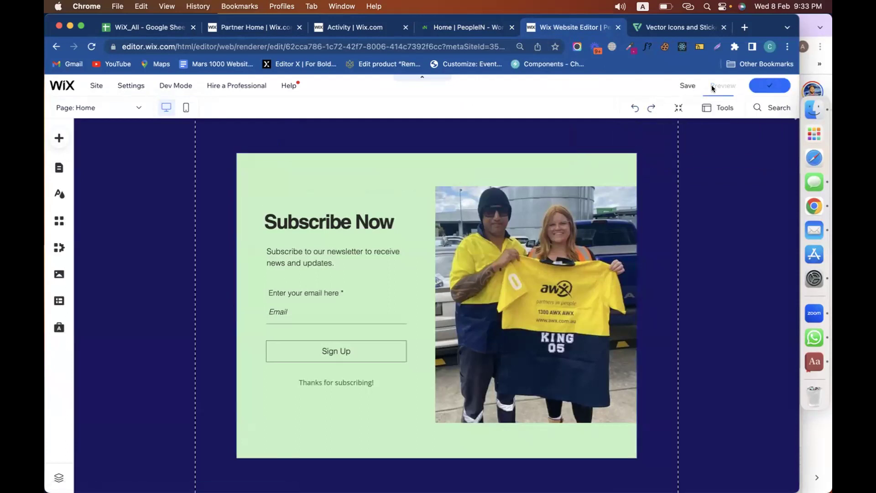
pyautogui.click(443, 28)
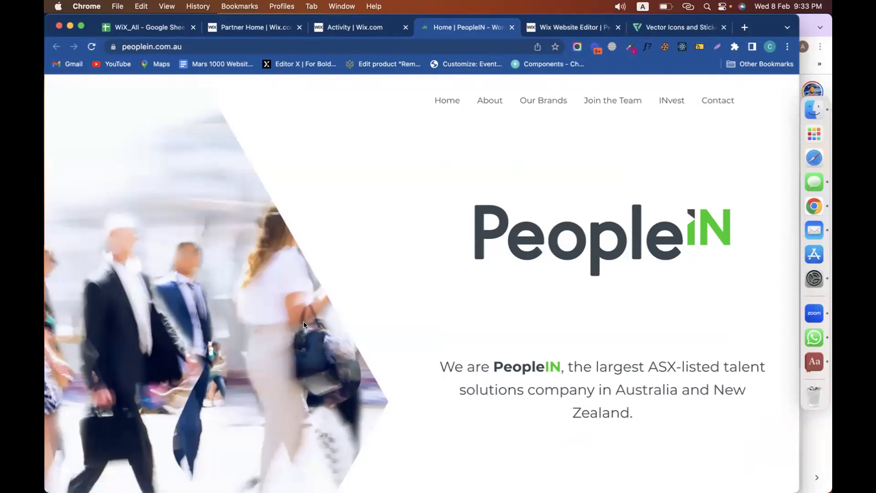
pyautogui.click(447, 100)
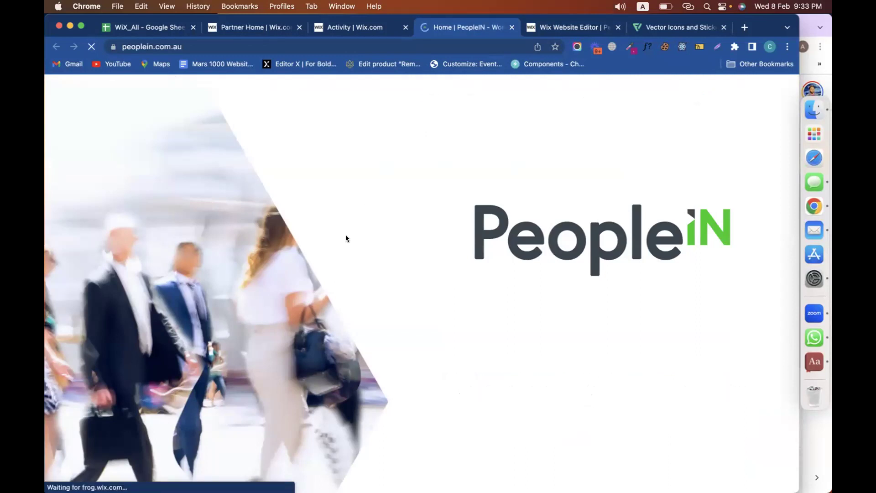
pyautogui.scroll(-5, 346, 235)
pyautogui.scroll(-15, 346, 235)
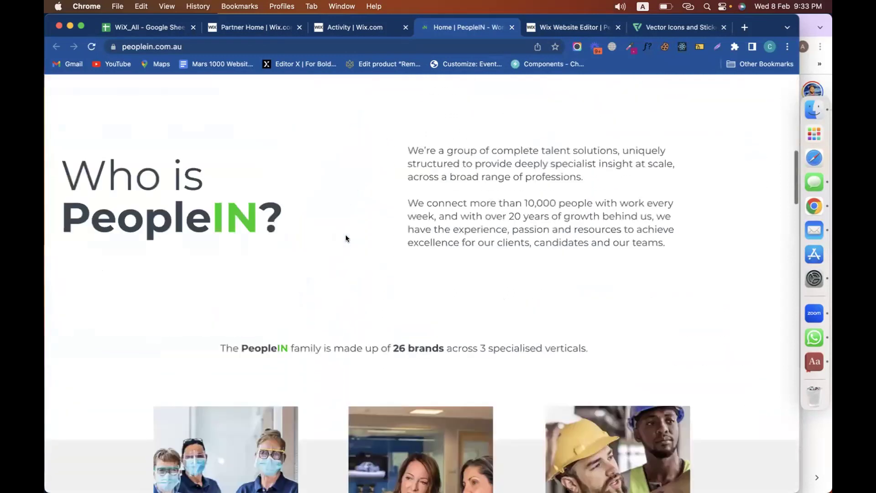
# Open the site's list of lightboxes in the editor and check the Subscribe lightbox on the live home page
pyautogui.click(549, 28)
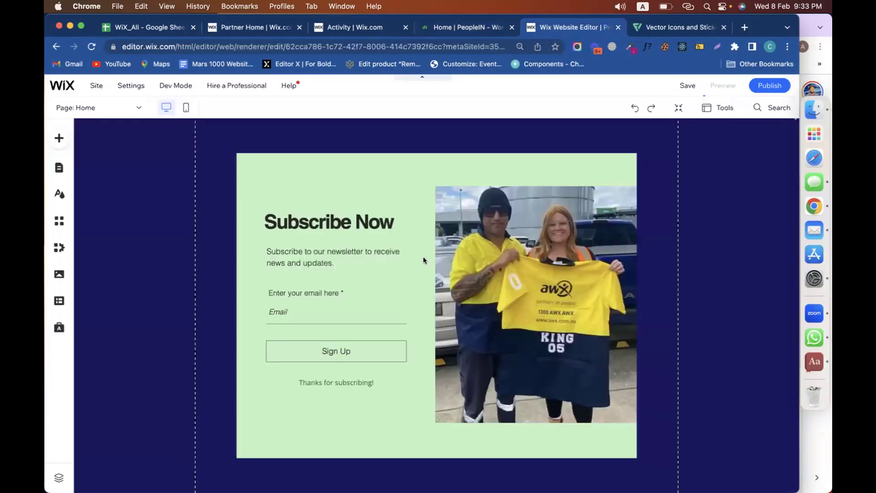
pyautogui.click(444, 175)
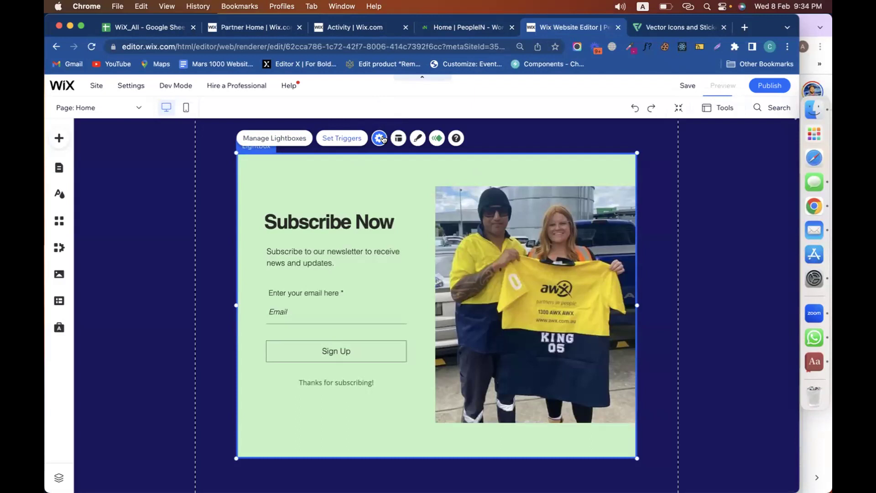
pyautogui.click(59, 167)
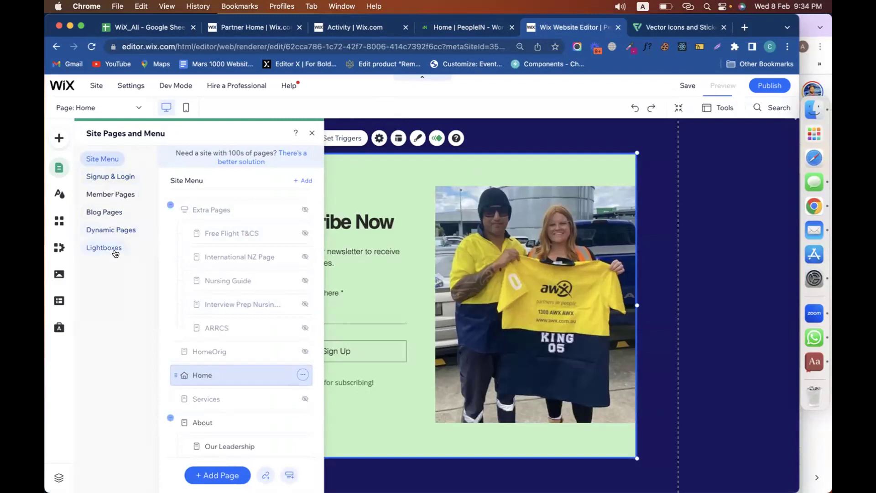
pyautogui.click(450, 30)
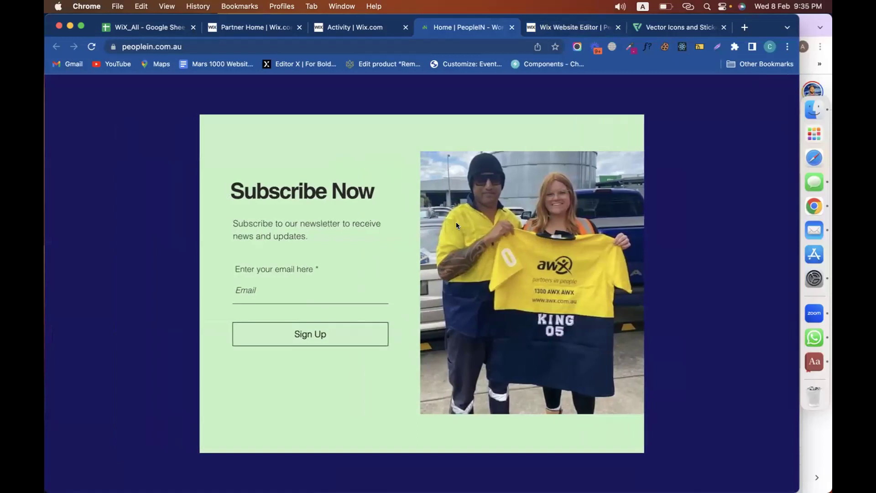
pyautogui.click(572, 30)
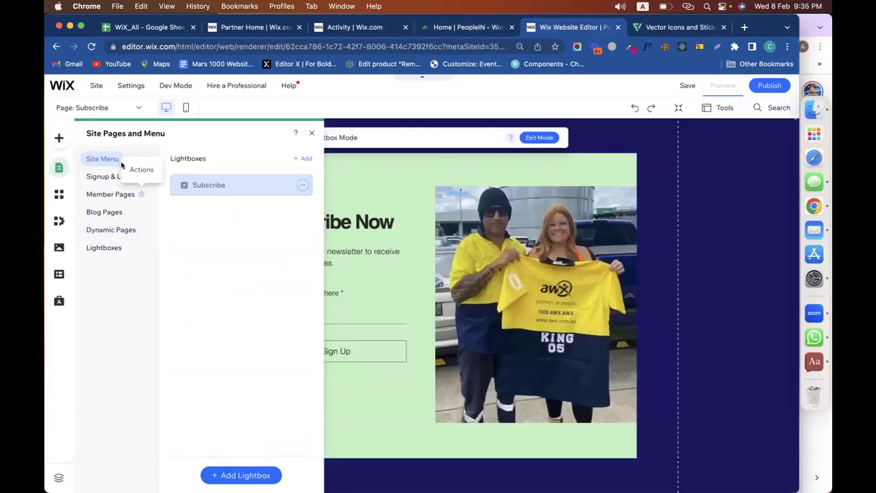
# Preview the Subscribe lightbox, return to the editor and close the site pages list
pyautogui.click(723, 85)
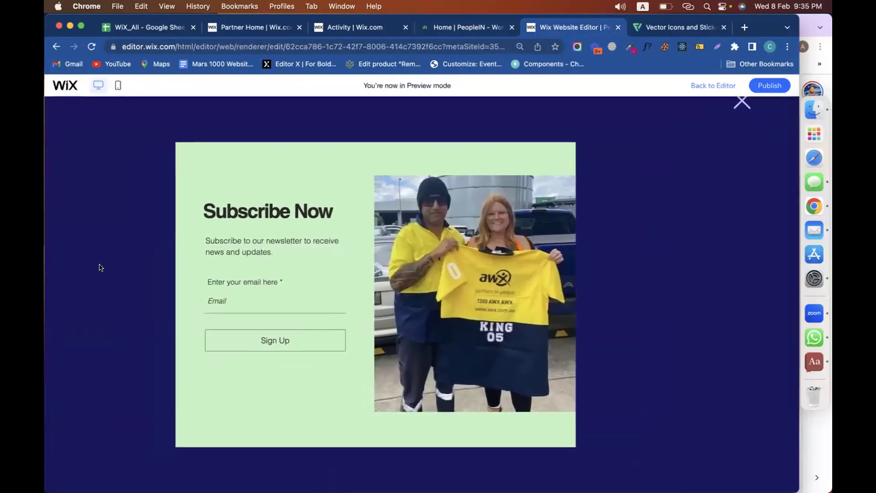
pyautogui.click(704, 86)
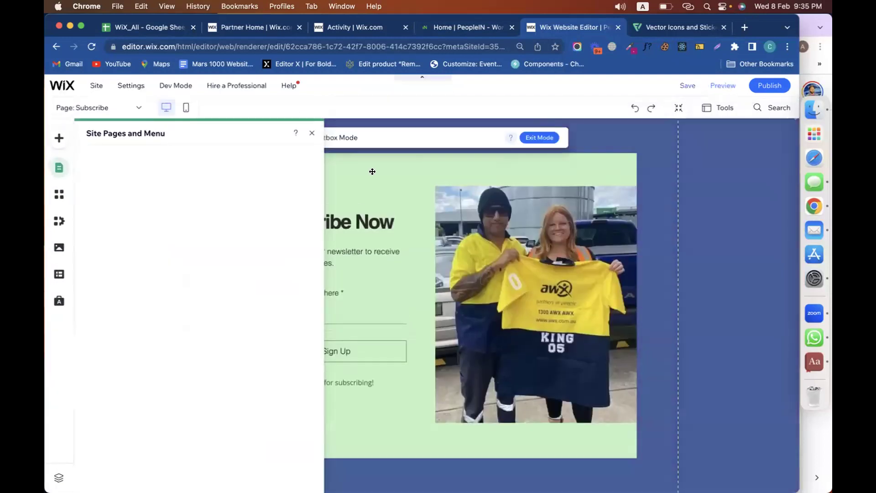
pyautogui.click(310, 135)
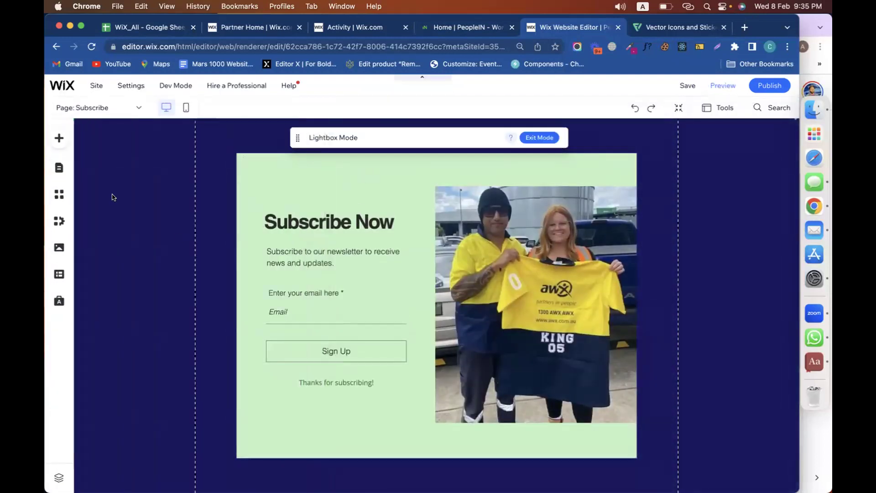
# Exit Lightbox Mode to return to editing the Home page, and close the site pages list
pyautogui.click(59, 167)
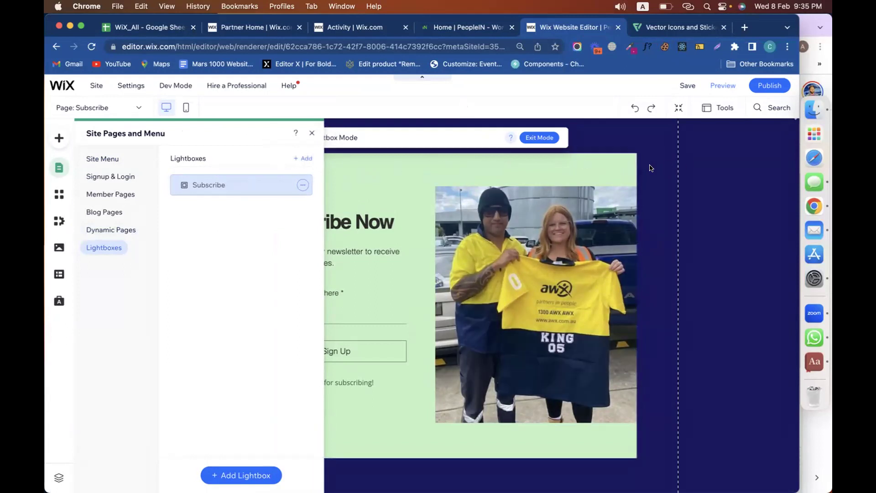
pyautogui.click(549, 140)
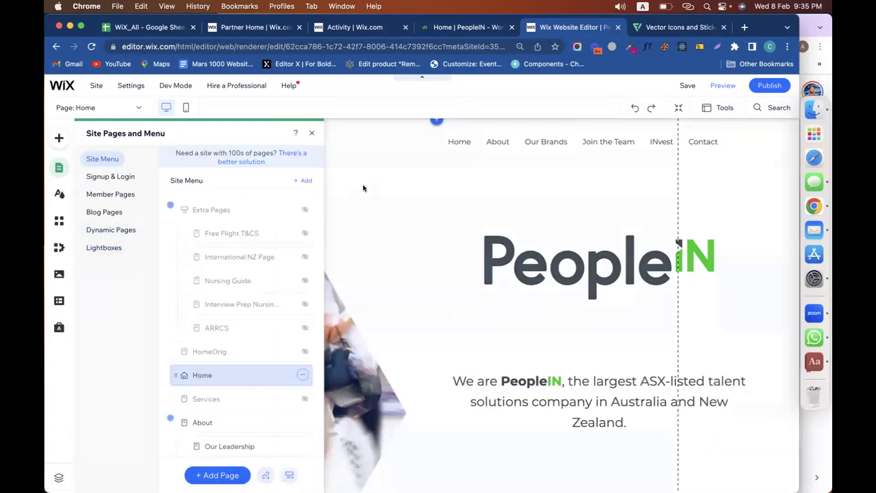
pyautogui.click(311, 134)
# Add a dark blue themed button below the introduction text on the Home page and open its text settings
pyautogui.scroll(-8, 445, 286)
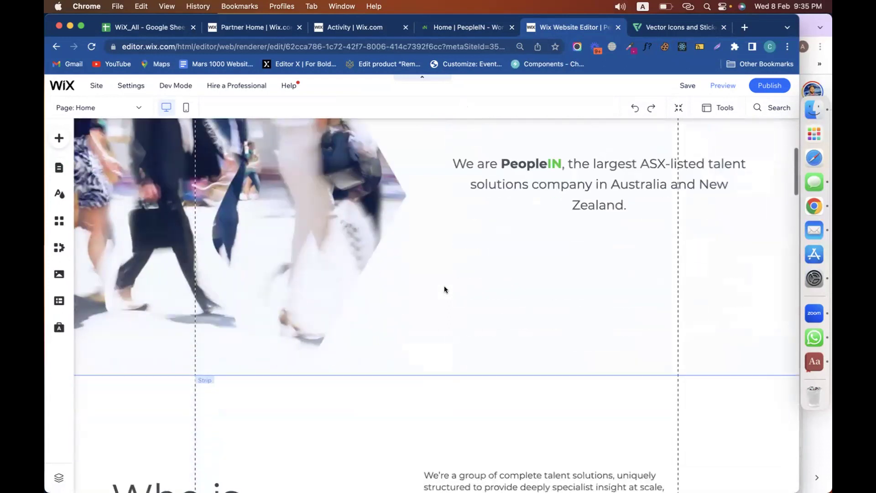
pyautogui.scroll(-10, 444, 290)
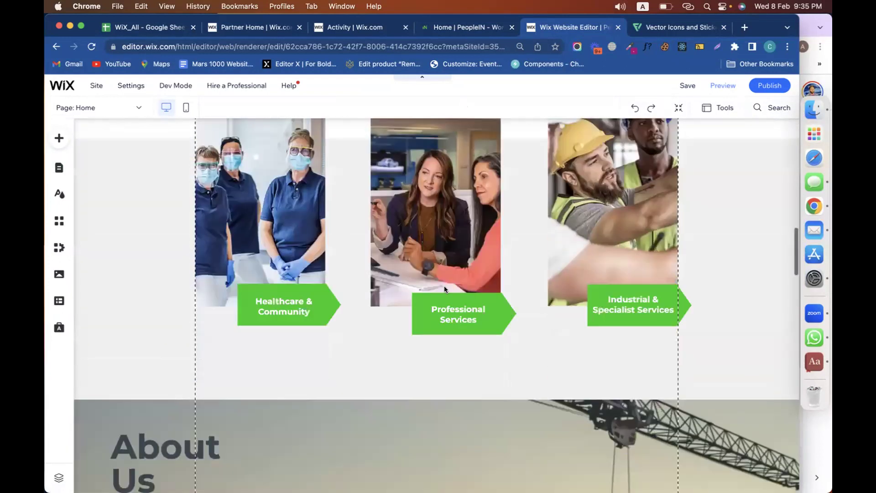
pyautogui.scroll(-5, 445, 285)
pyautogui.scroll(15, 444, 286)
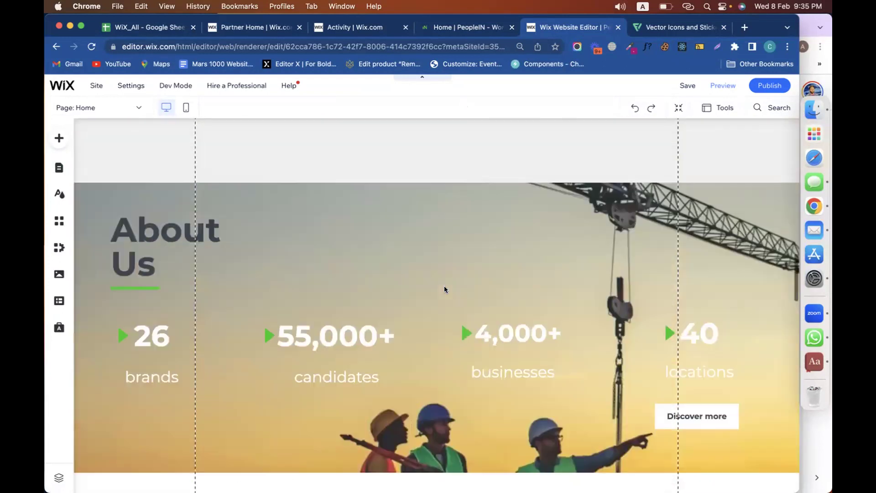
pyautogui.scroll(4, 445, 289)
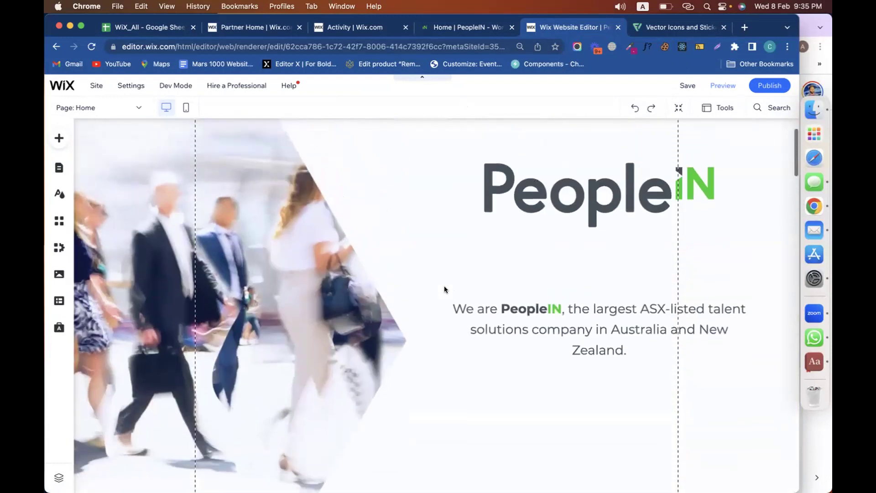
pyautogui.click(59, 138)
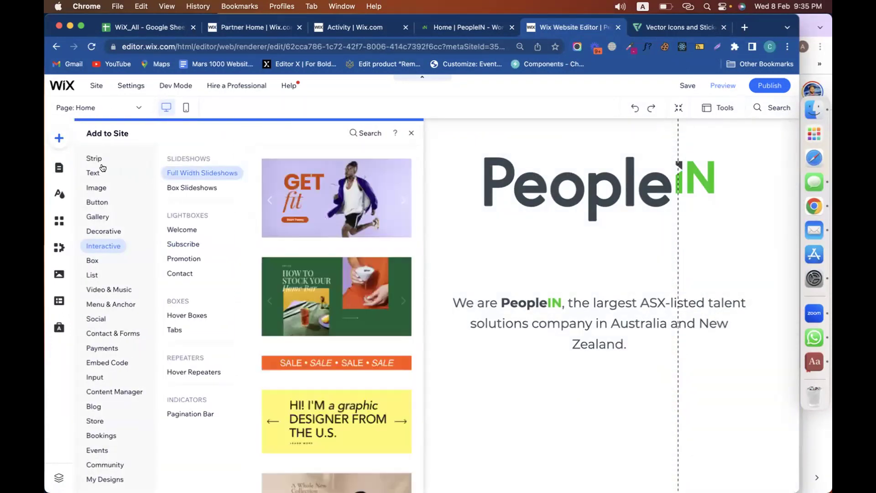
pyautogui.moveTo(96, 201)
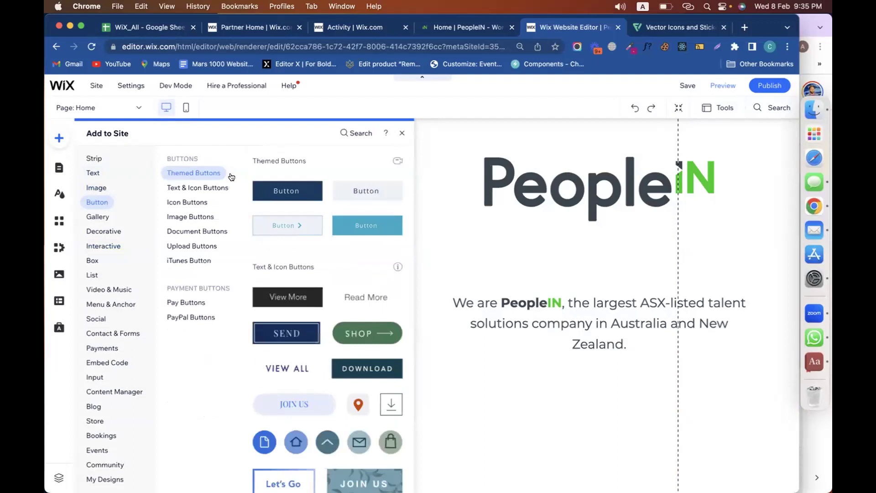
pyautogui.click(288, 191)
pyautogui.moveTo(416, 303); pyautogui.dragTo(597, 381)
pyautogui.doubleClick(594, 381)
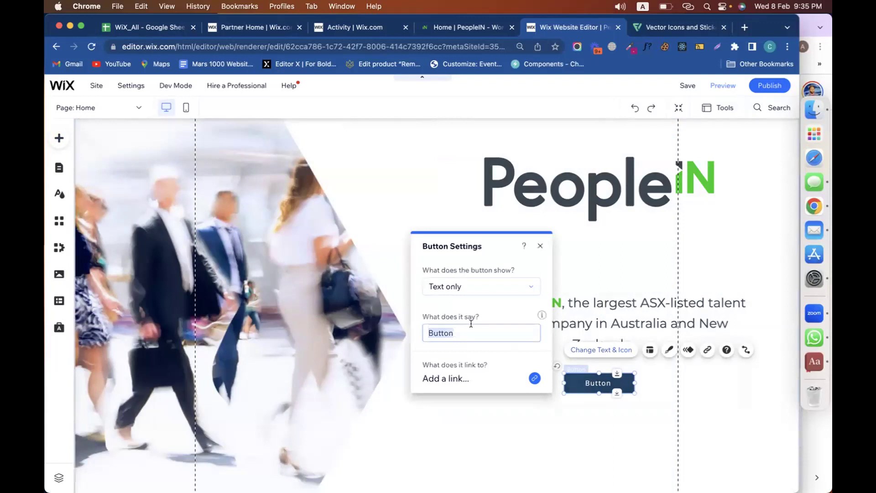
# Link the new Home page button to the Subscribe lightbox
pyautogui.click(534, 377)
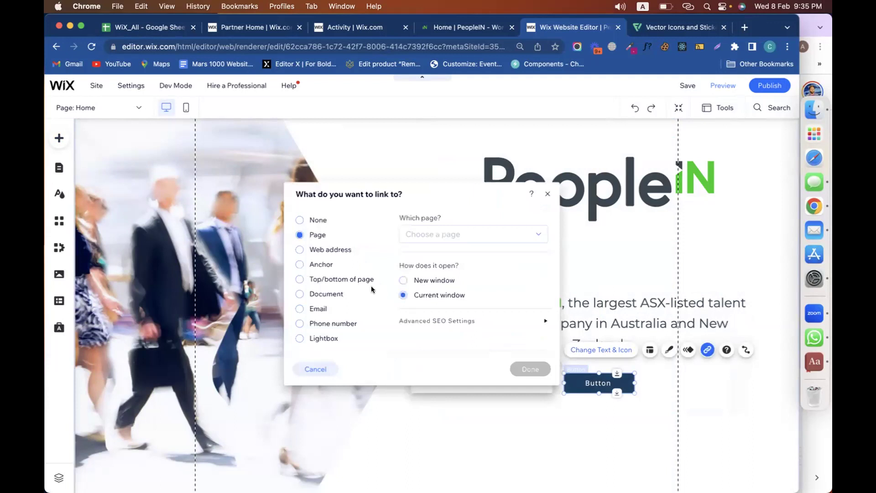
pyautogui.click(326, 336)
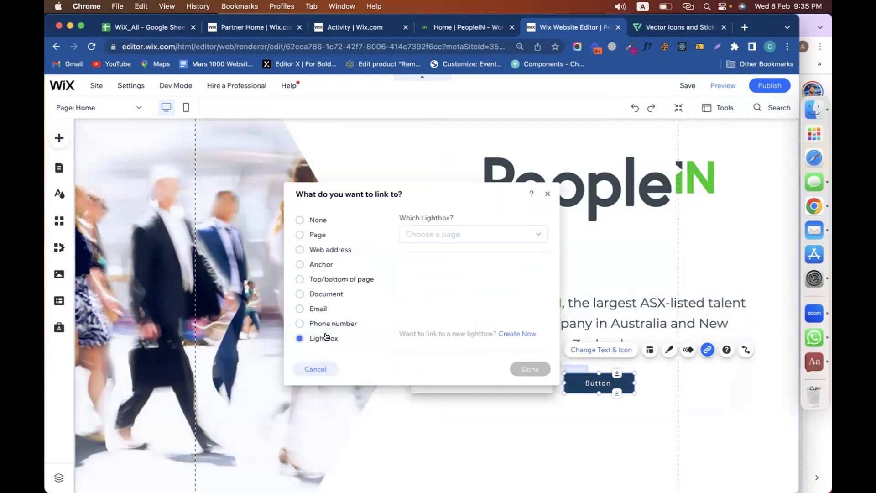
pyautogui.click(470, 234)
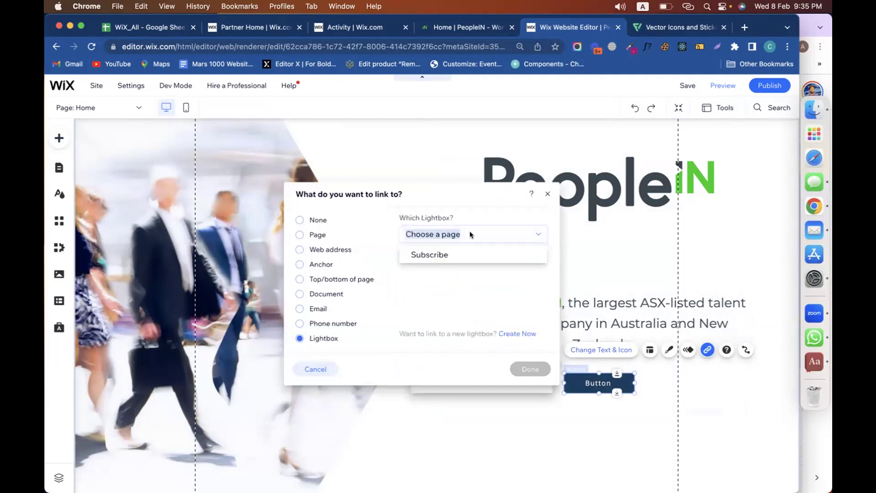
pyautogui.click(448, 251)
pyautogui.click(530, 368)
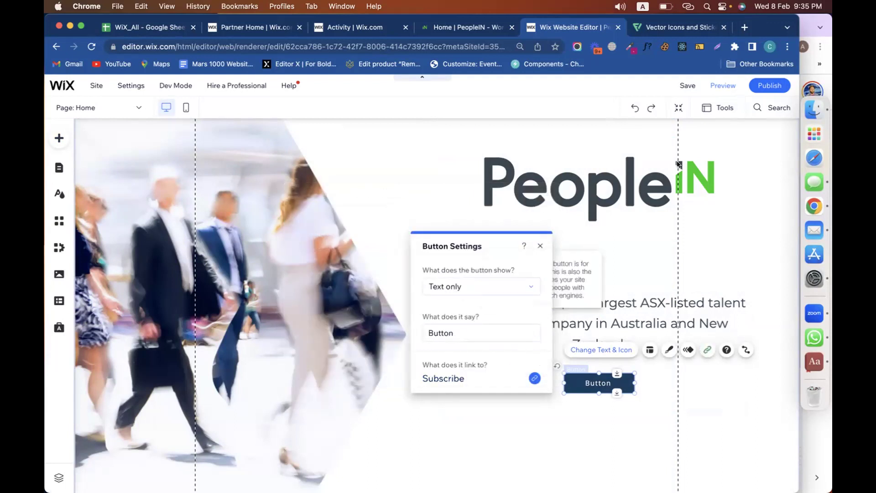
# Reload the live home page, dismiss the Subscribe lightbox and check the area below the introduction text for the new button
pyautogui.click(459, 28)
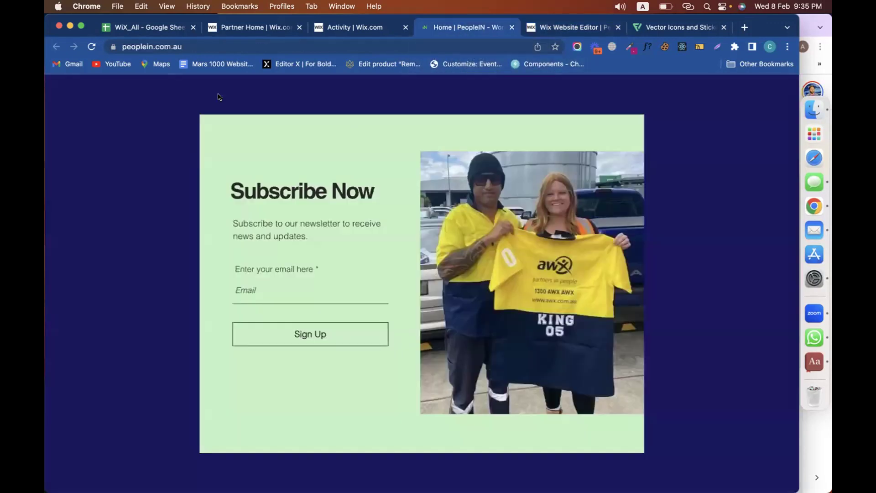
pyautogui.click(92, 47)
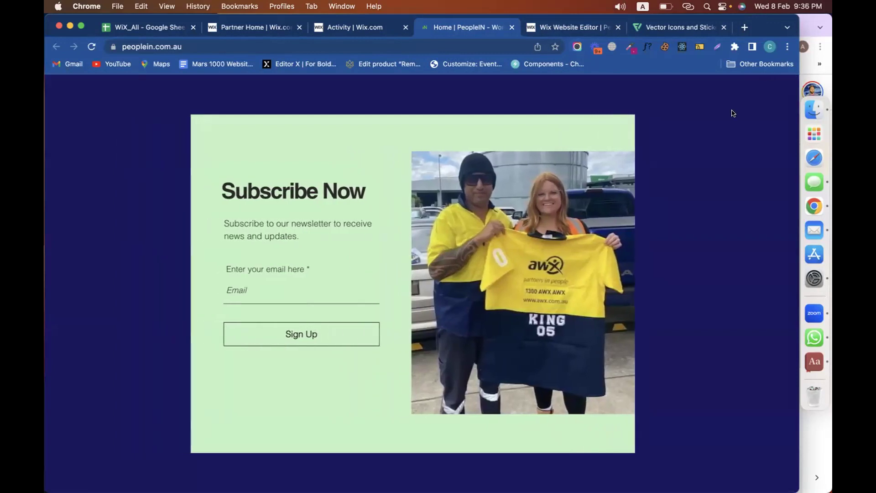
pyautogui.click(765, 119)
pyautogui.scroll(-3, 620, 256)
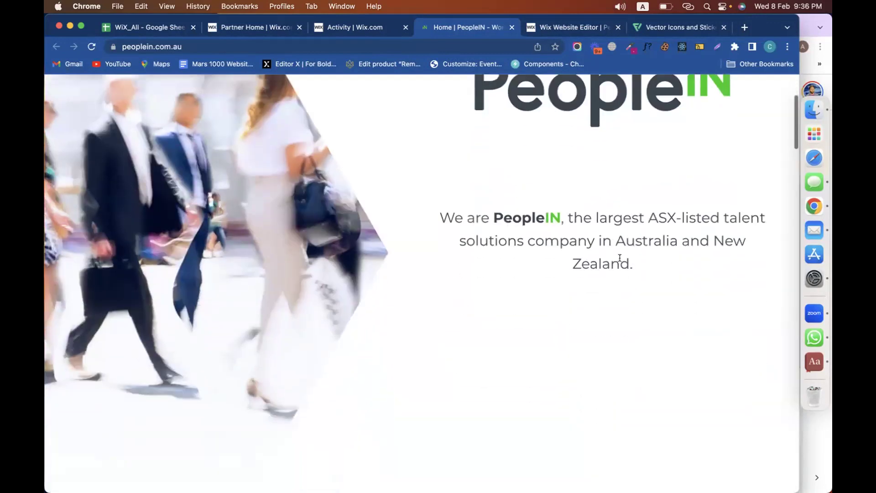
pyautogui.click(91, 47)
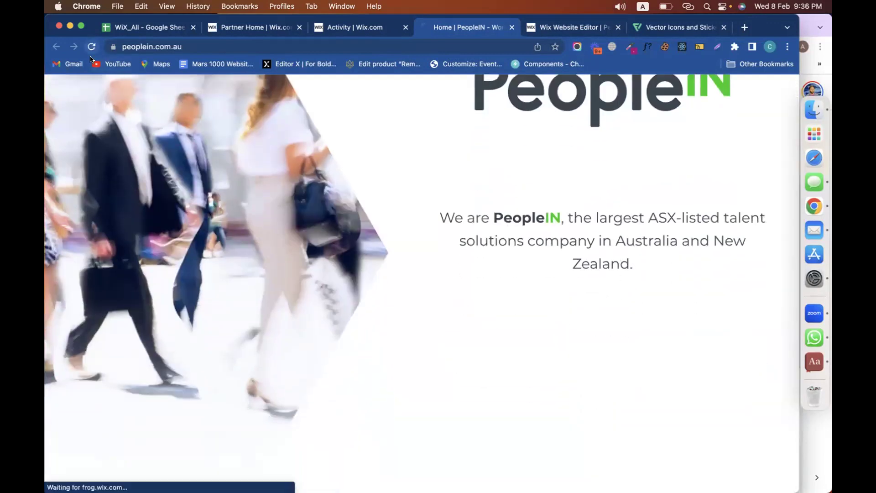
# Publish the site from the editor and test the new button below the introduction text on the live home page
pyautogui.click(558, 30)
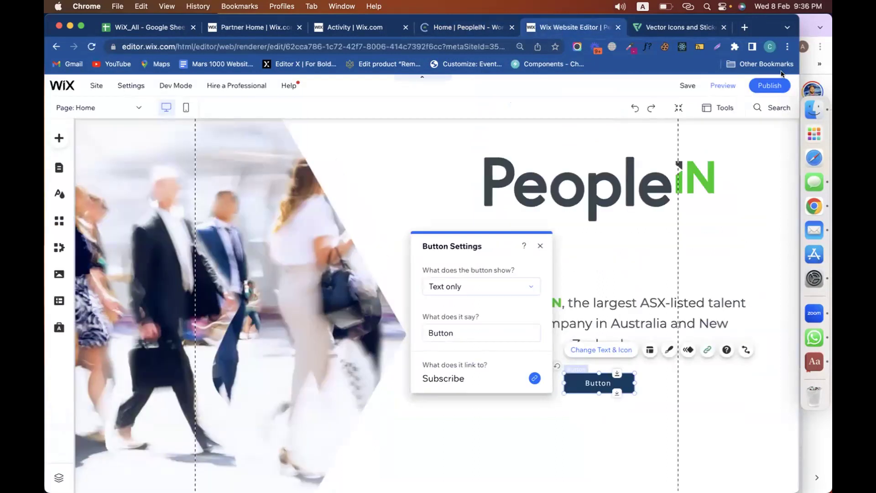
pyautogui.click(463, 28)
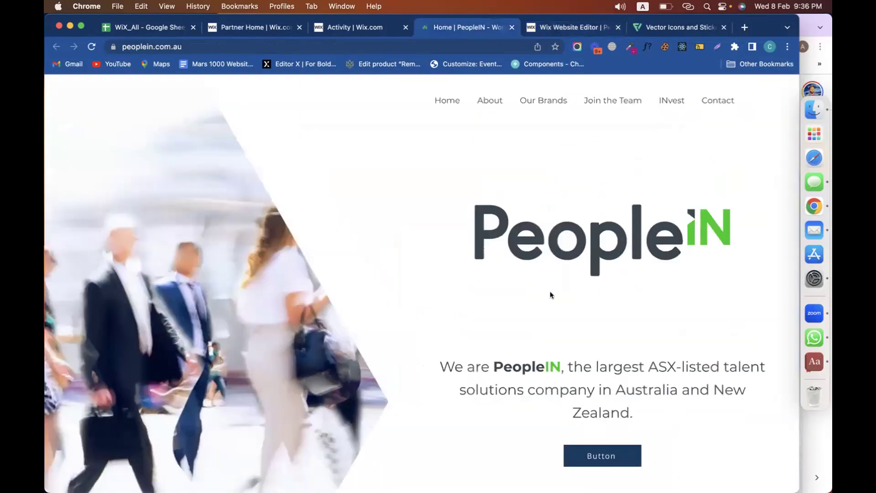
pyautogui.scroll(-3, 550, 294)
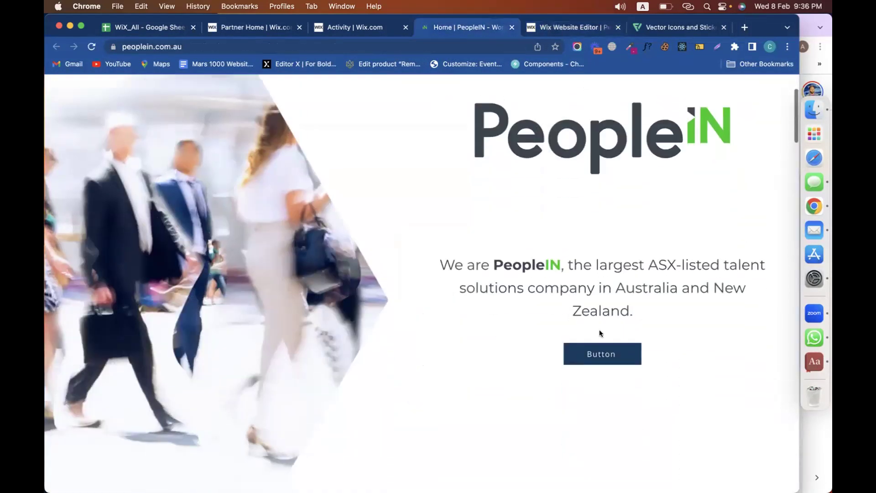
pyautogui.doubleClick(596, 356)
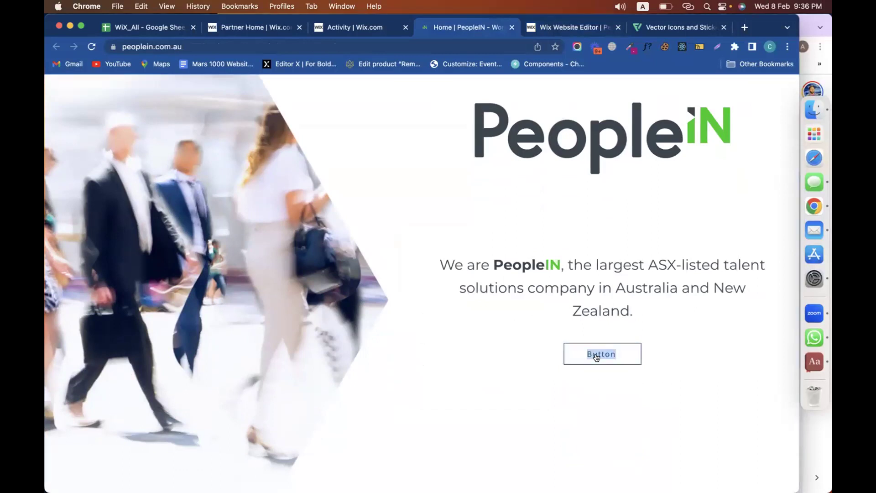
pyautogui.click(598, 359)
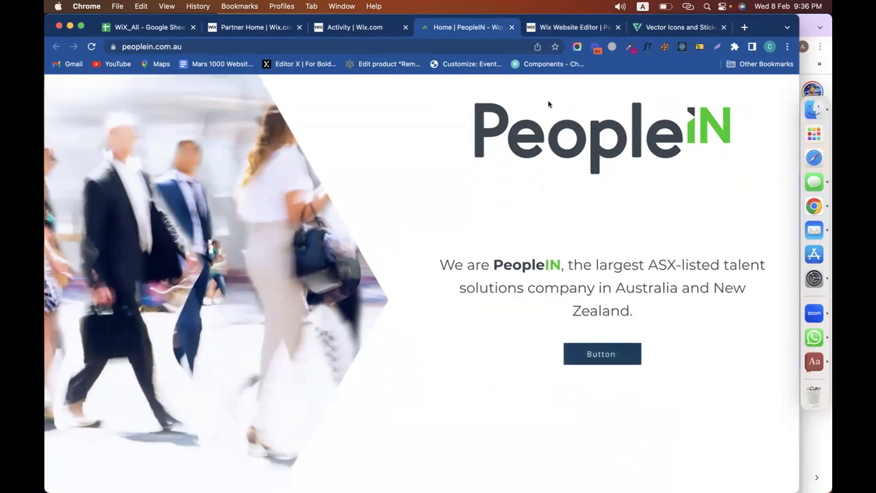
# Return to the editor and open the Subscribe lightbox for editing from the site's list of lightboxes
pyautogui.click(557, 33)
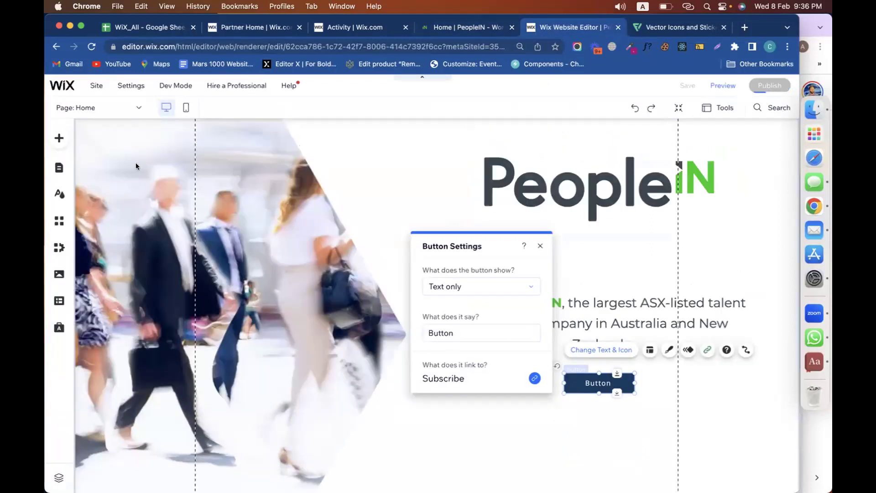
pyautogui.click(56, 169)
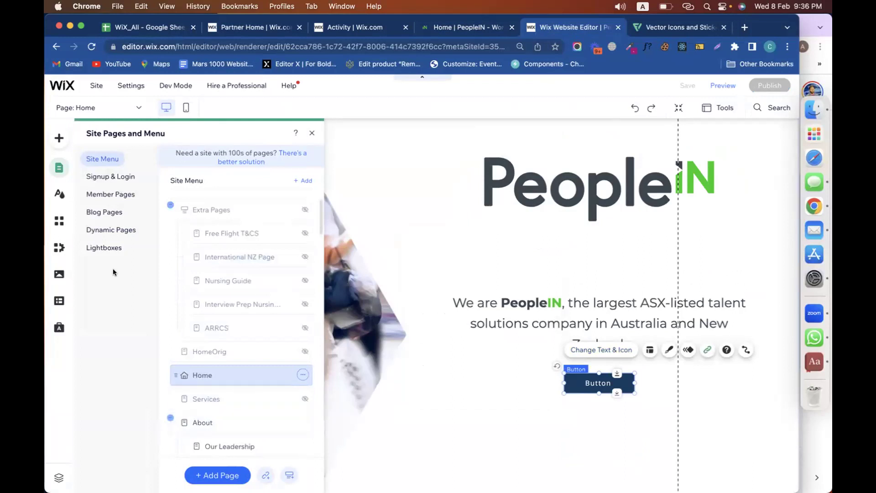
pyautogui.click(106, 248)
pyautogui.click(242, 183)
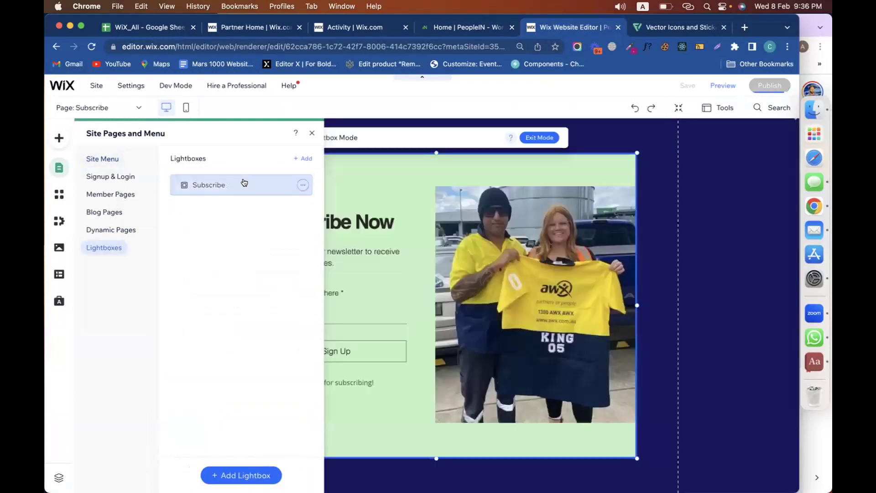
pyautogui.click(404, 179)
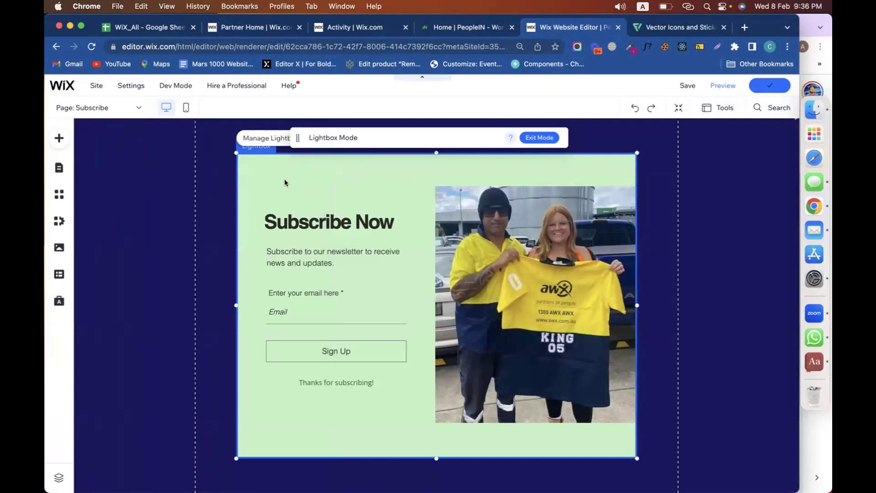
# Turn off automatic display of the Subscribe lightbox on pages and check the live home page
pyautogui.moveTo(394, 137); pyautogui.dragTo(610, 137)
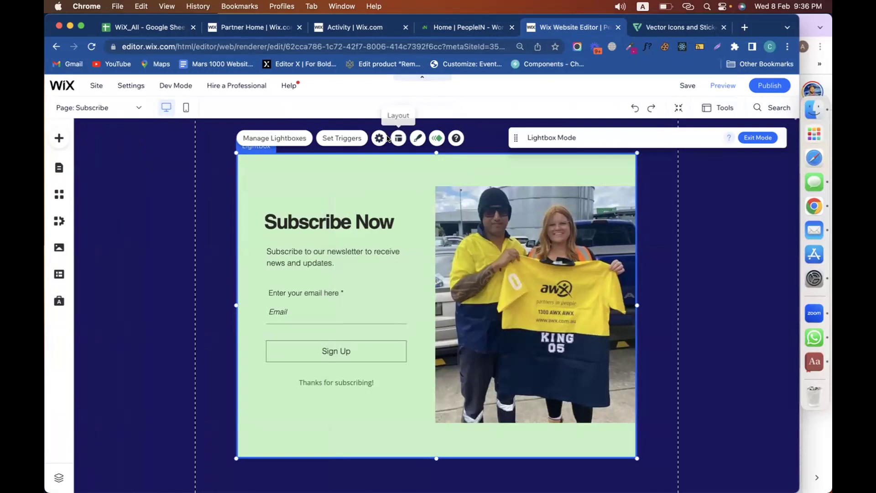
pyautogui.click(373, 139)
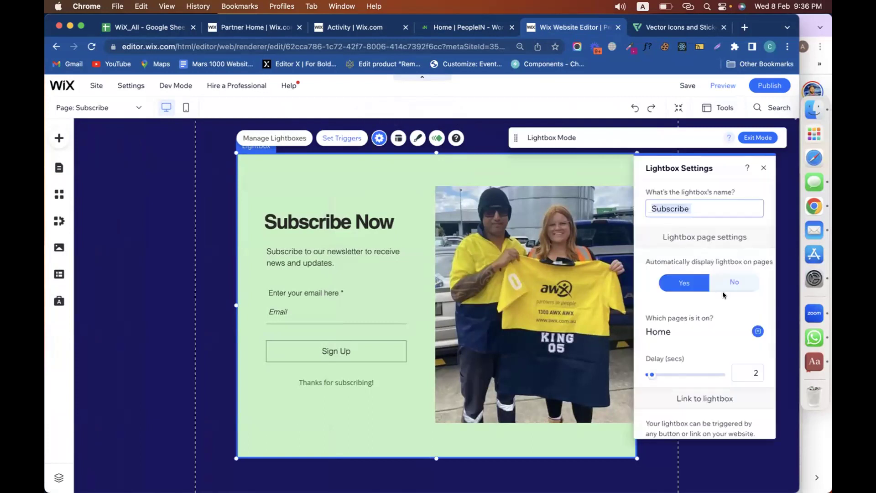
pyautogui.click(731, 281)
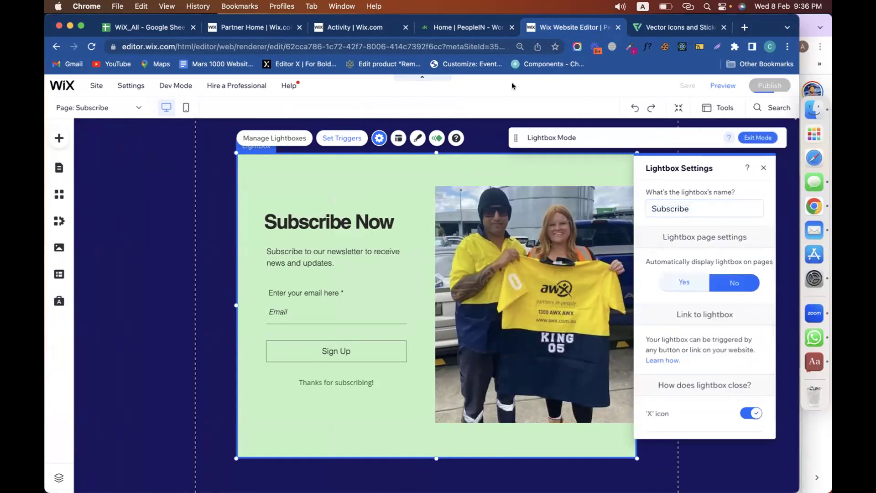
pyautogui.click(439, 31)
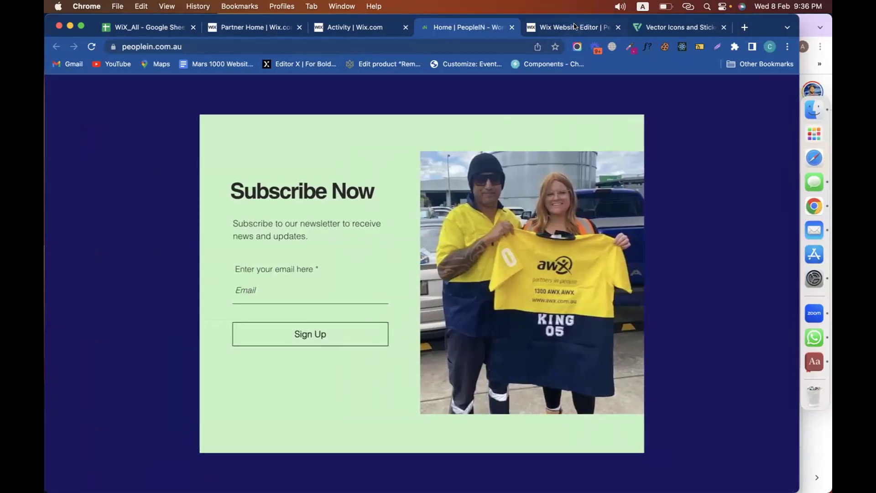
pyautogui.click(588, 26)
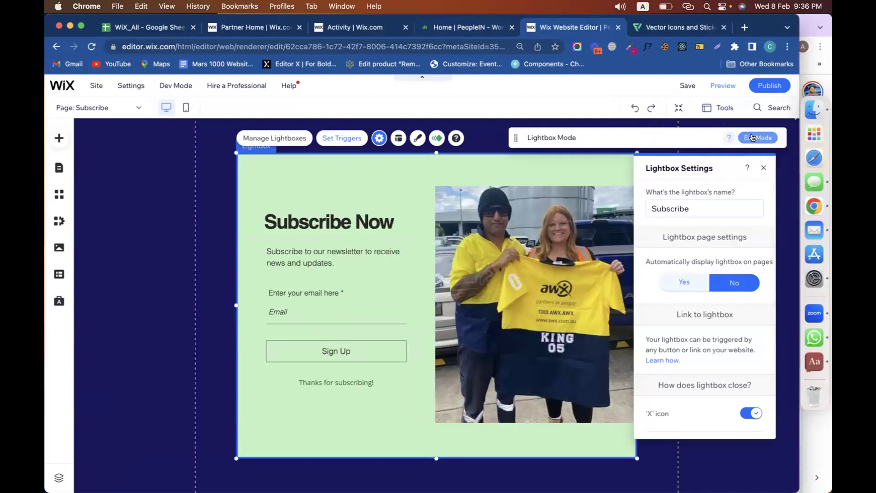
# Exit Lightbox Mode, delete the button below the Home page introduction text and publish the site
pyautogui.click(753, 137)
pyautogui.scroll(-2, 584, 343)
pyautogui.click(586, 367)
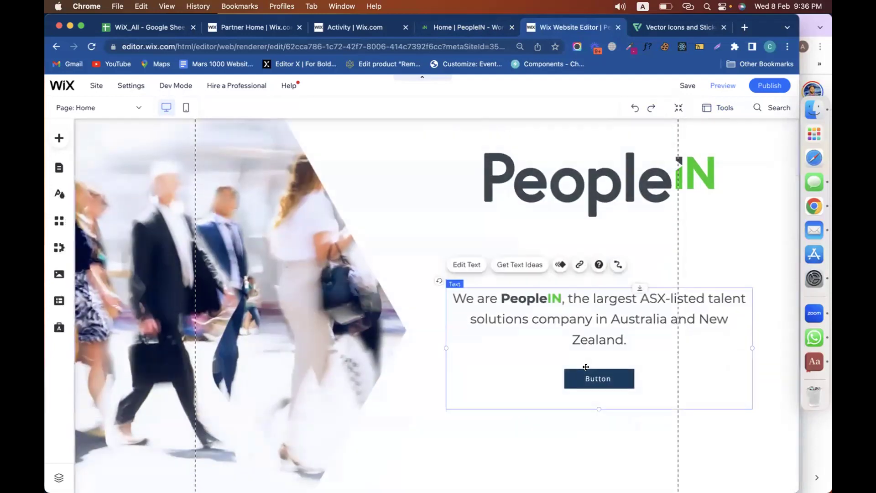
pyautogui.click(588, 378)
pyautogui.press('Delete')
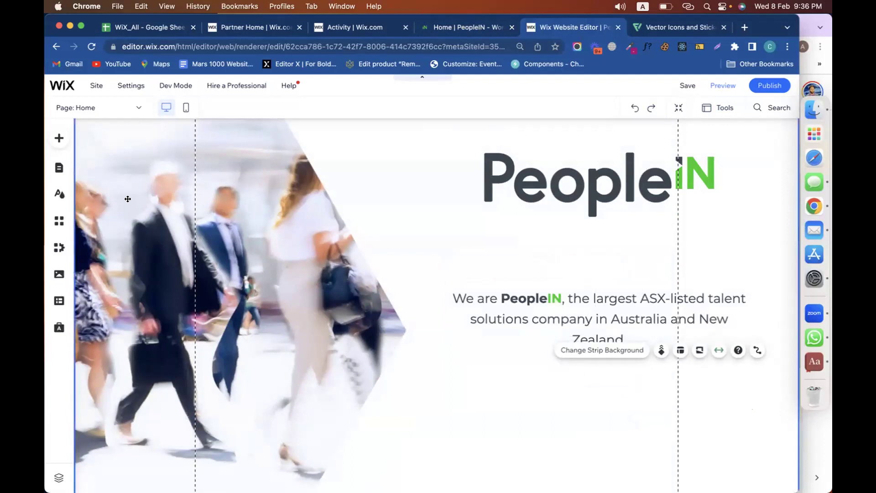
pyautogui.click(766, 82)
# Delete the Subscribe lightbox from the site's list of lightboxes and close the site pages list
pyautogui.click(58, 168)
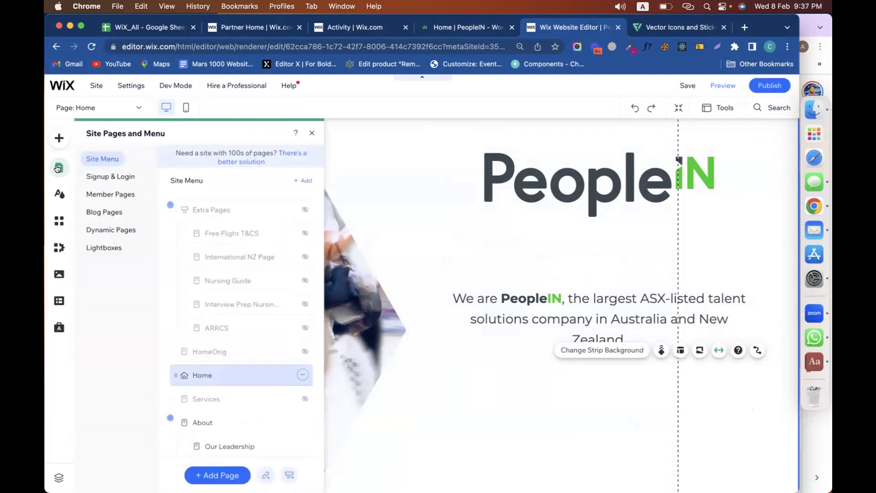
pyautogui.click(120, 248)
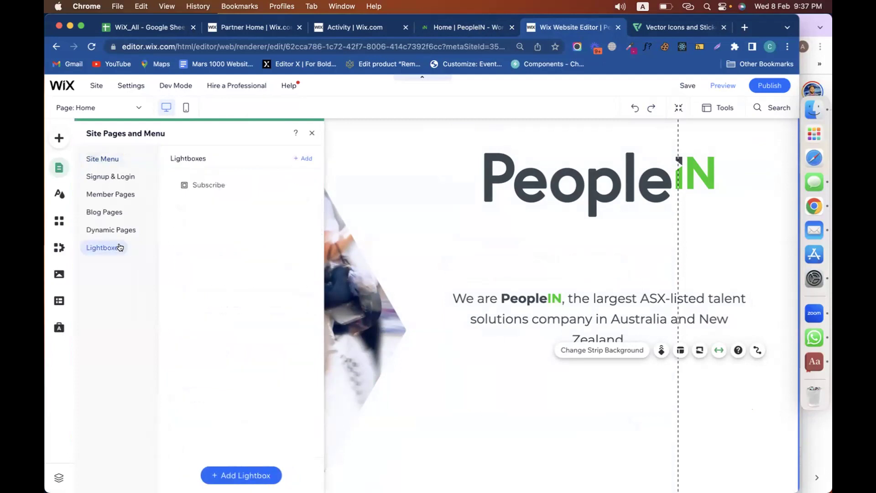
pyautogui.click(303, 185)
pyautogui.click(303, 186)
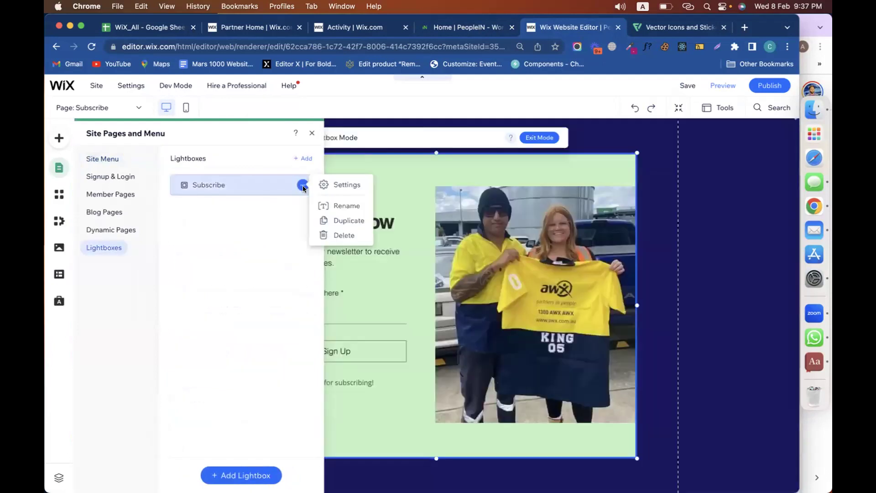
pyautogui.click(338, 234)
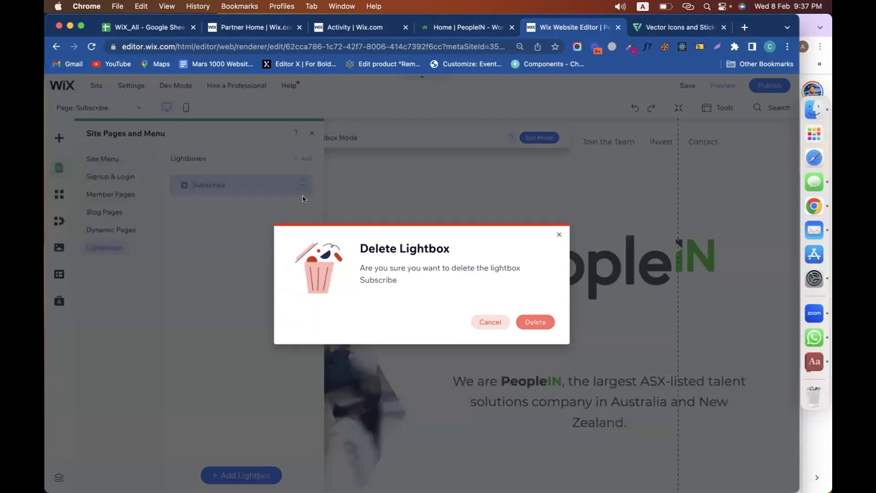
pyautogui.press('Return')
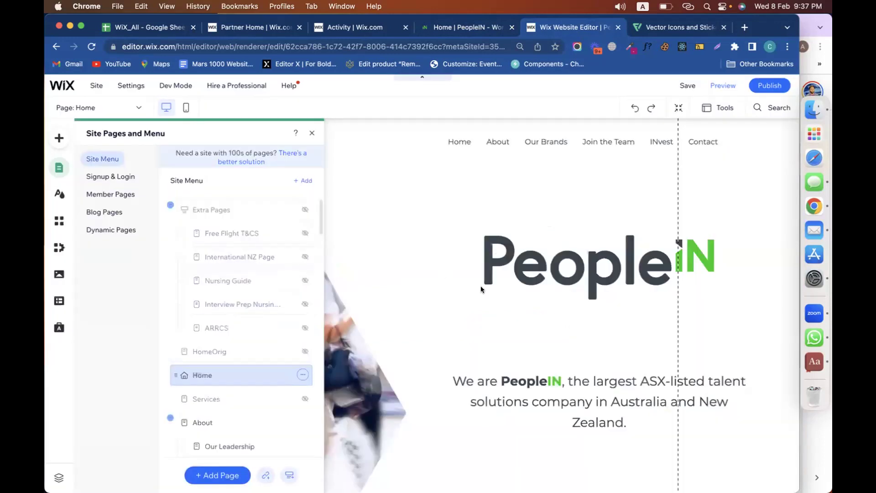
pyautogui.click(312, 136)
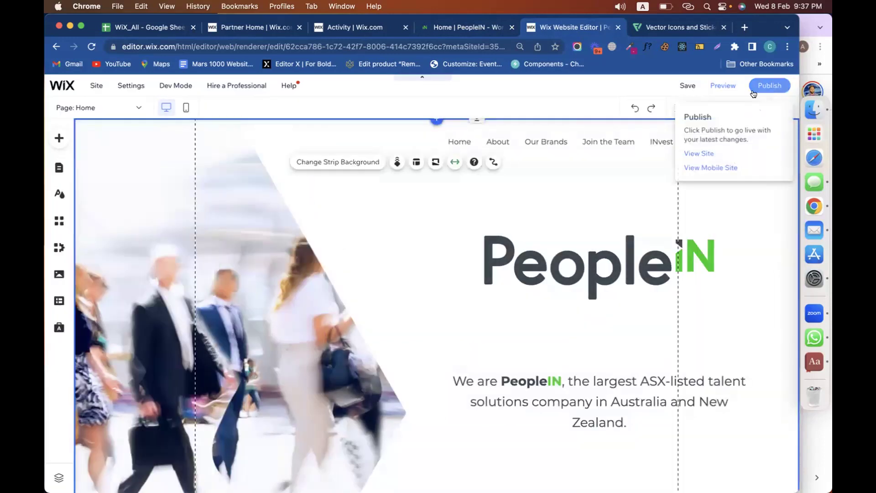
# Switch to the WiX_All spreadsheet in Google Sheets and open its course module sheet
pyautogui.click(134, 27)
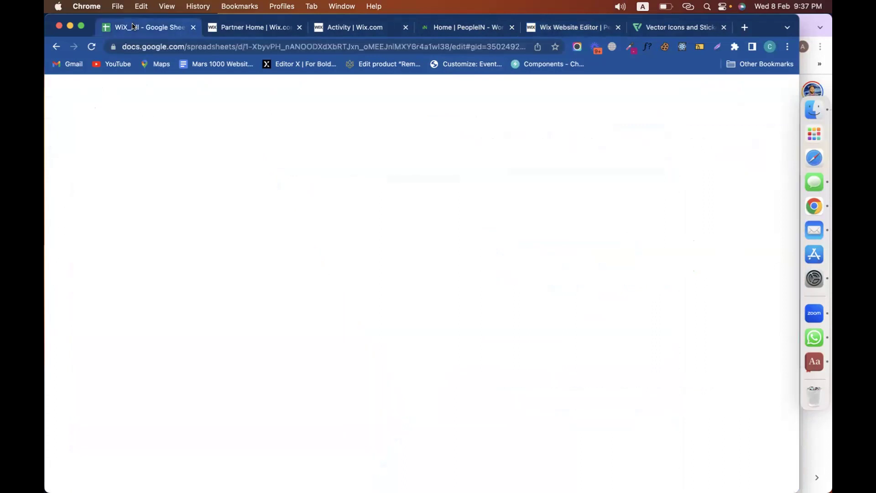
pyautogui.click(91, 481)
pyautogui.scroll(15, 170, 369)
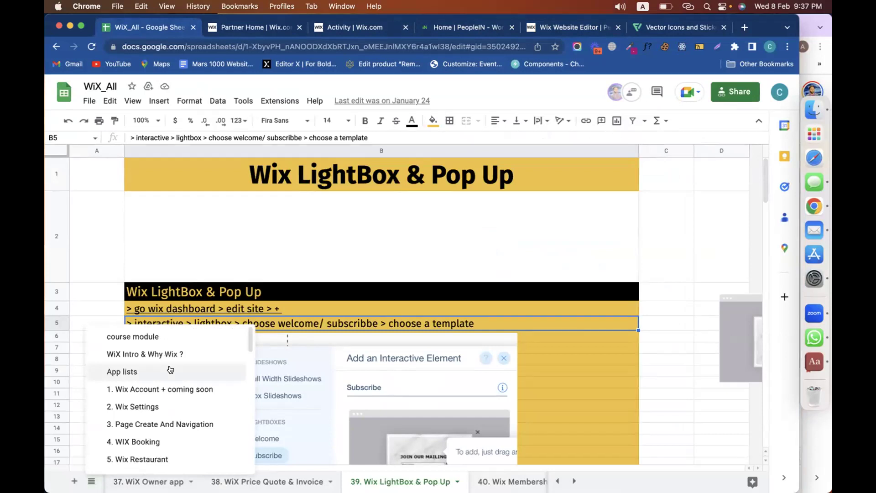
pyautogui.click(154, 336)
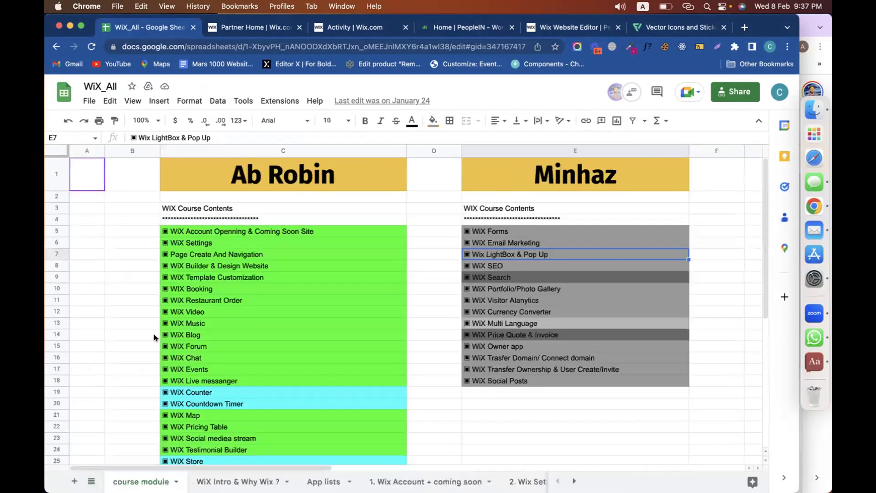
# Rename the course module sheet as "Course module" with a capital C
pyautogui.doubleClick(129, 479)
pyautogui.press('Left')
pyautogui.press('Delete')
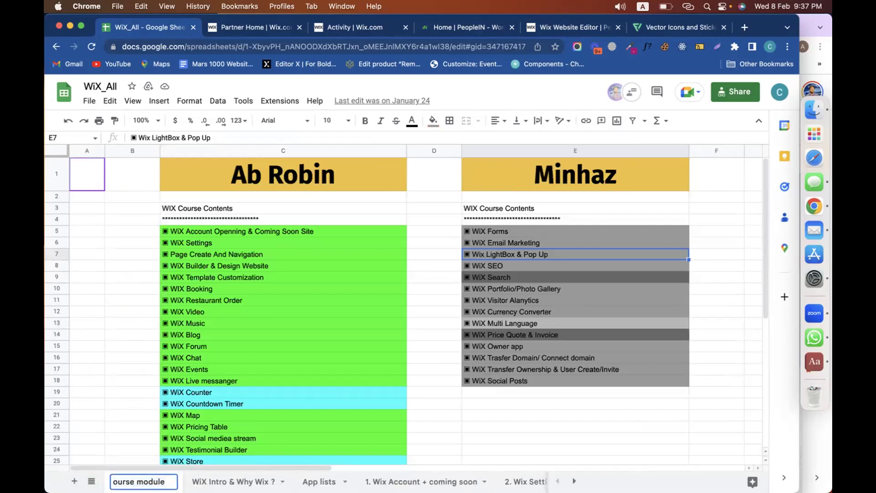
pyautogui.write('C')
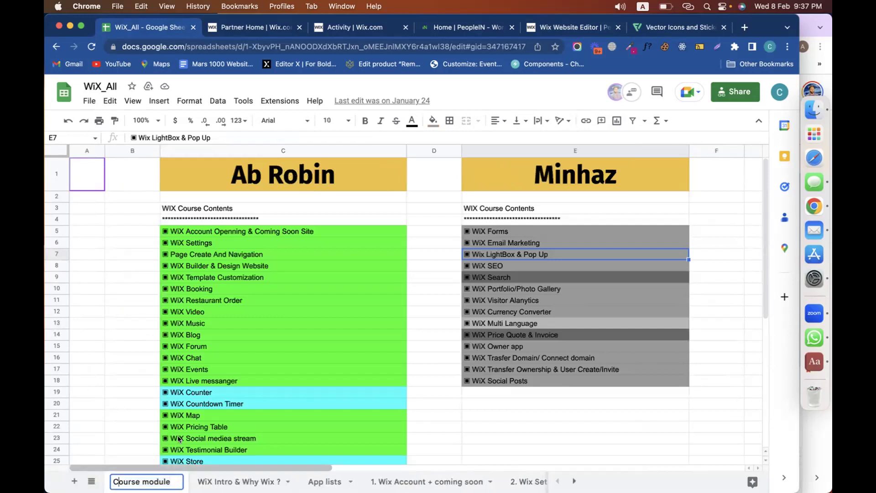
pyautogui.click(234, 318)
pyautogui.click(446, 255)
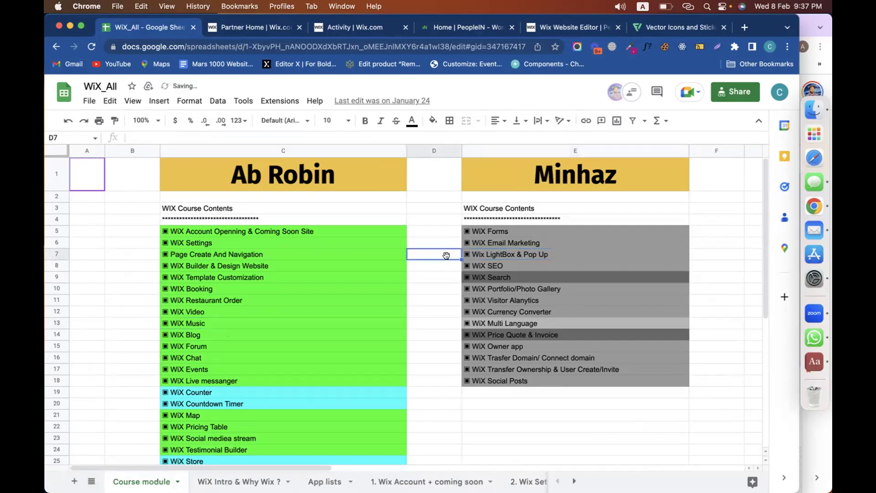
pyautogui.click(734, 219)
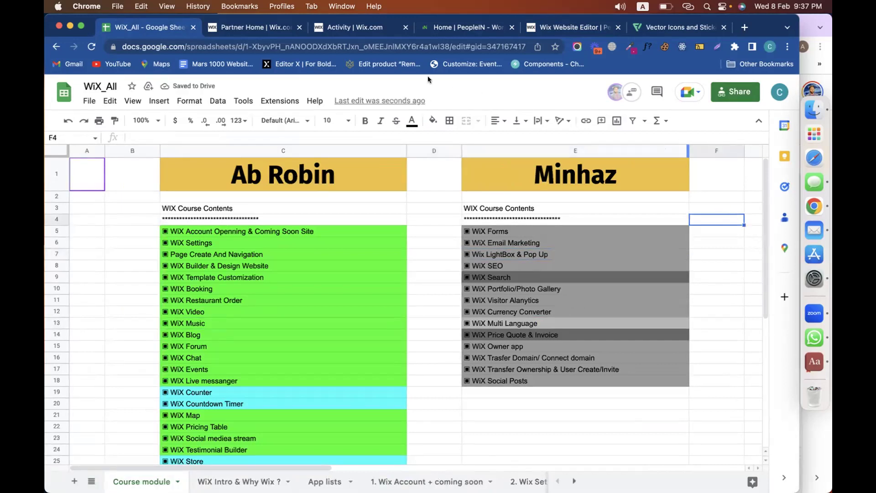
pyautogui.click(434, 219)
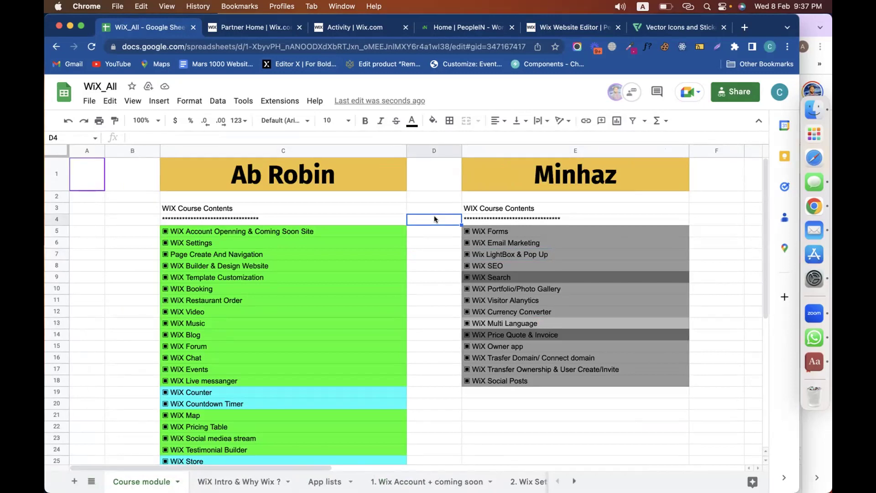
pyautogui.click(523, 256)
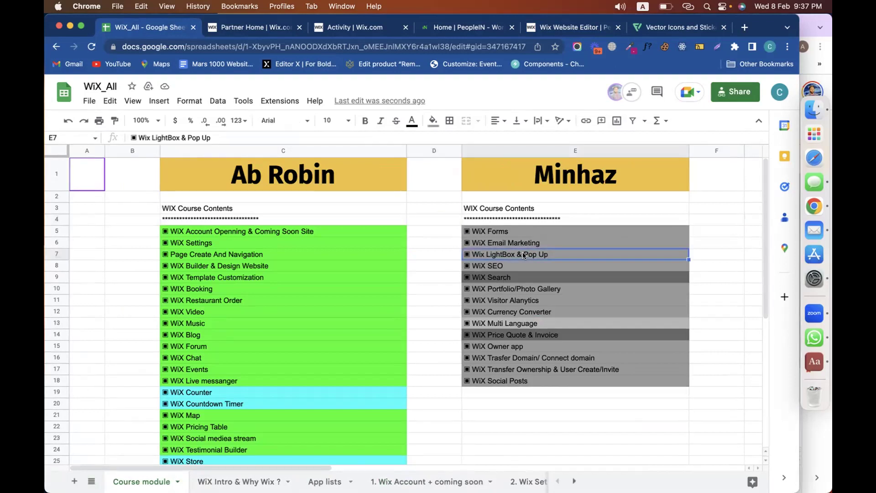
# Fill the WiX Forms, WiX Email Marketing and Wix LightBox & Pop Up cells with light yellow
pyautogui.moveTo(505, 232); pyautogui.dragTo(503, 252)
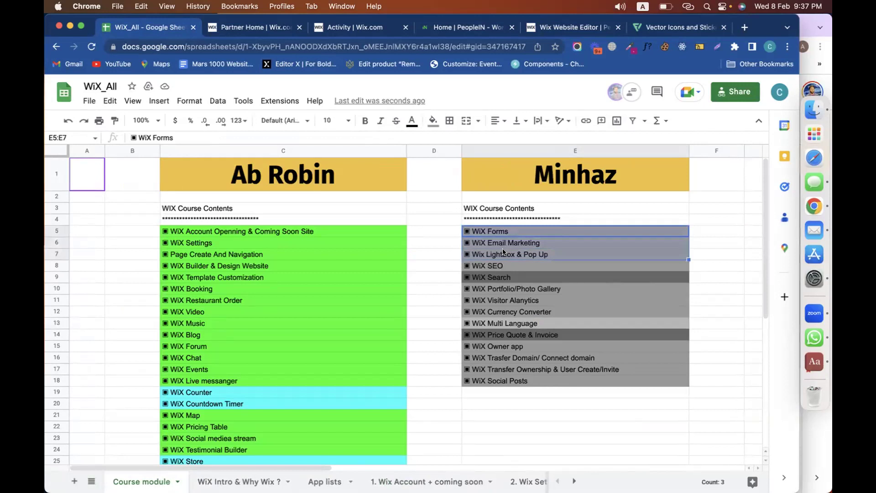
pyautogui.click(433, 121)
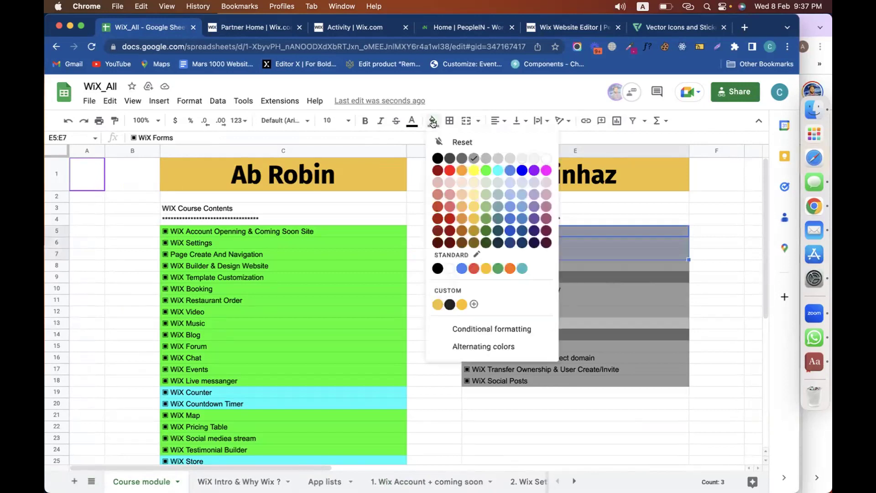
pyautogui.click(534, 159)
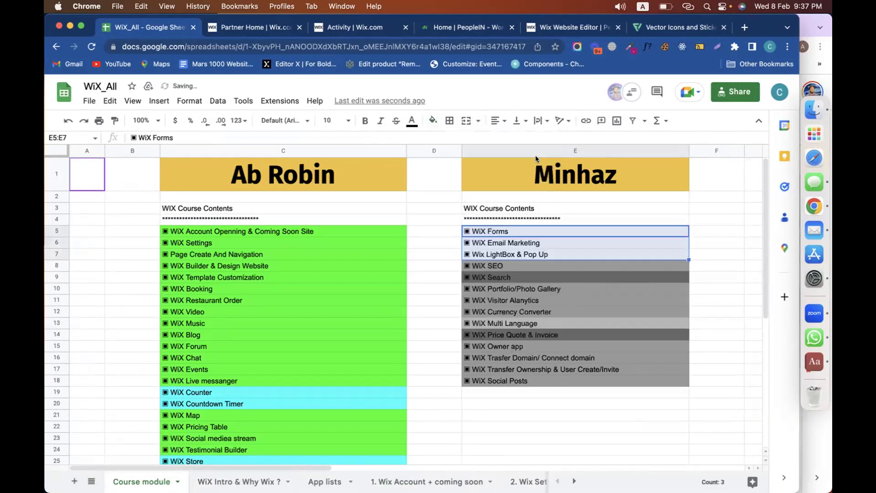
pyautogui.click(433, 120)
pyautogui.click(473, 182)
pyautogui.click(449, 247)
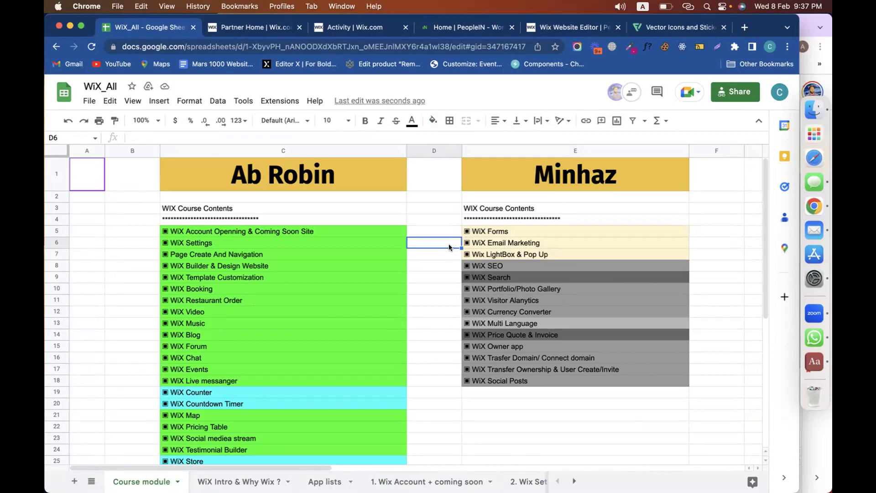
# Switch to the Wix editor, search the Wix App Market for "wix search" and add Wix Site Search to the site
pyautogui.click(503, 278)
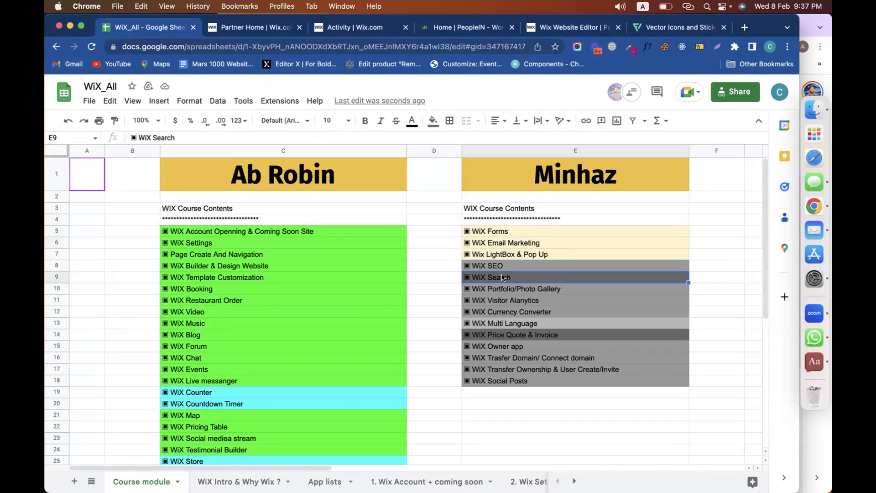
pyautogui.click(558, 28)
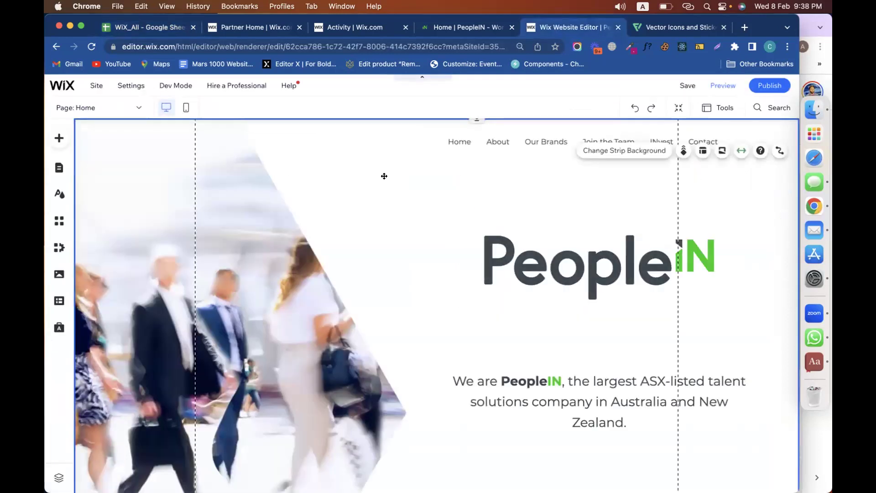
pyautogui.click(59, 221)
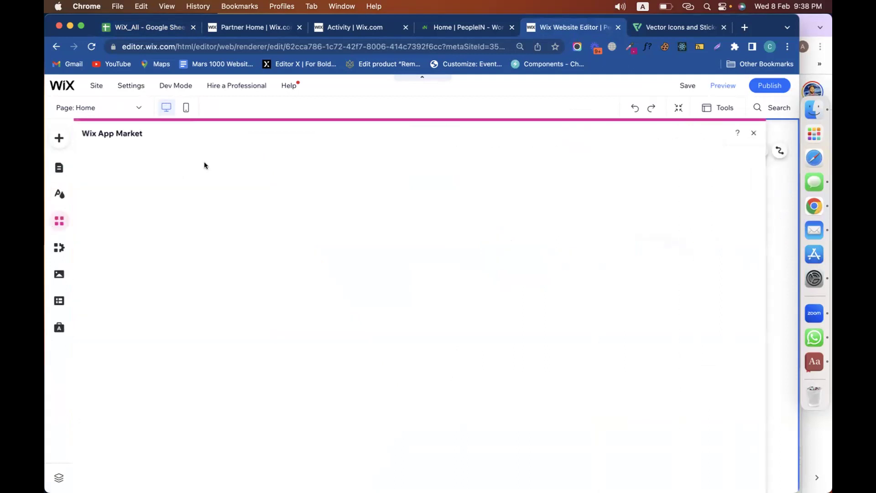
pyautogui.click(156, 166)
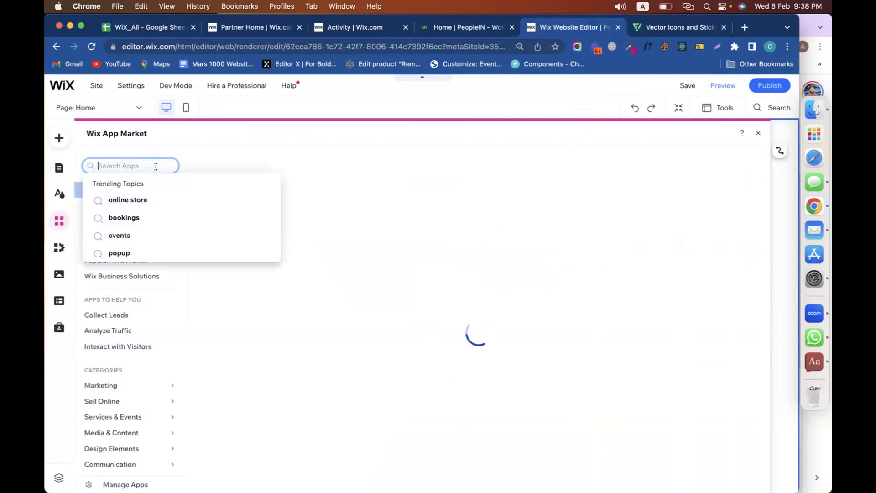
pyautogui.write('wix')
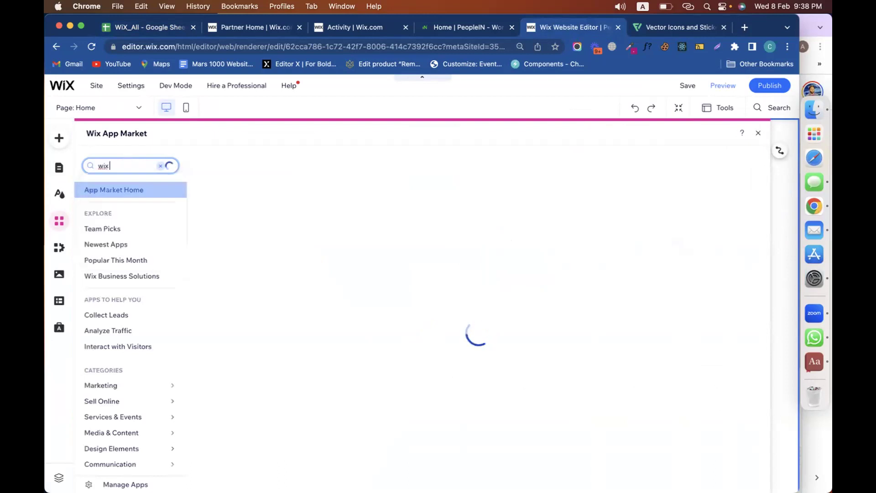
pyautogui.write(' searc')
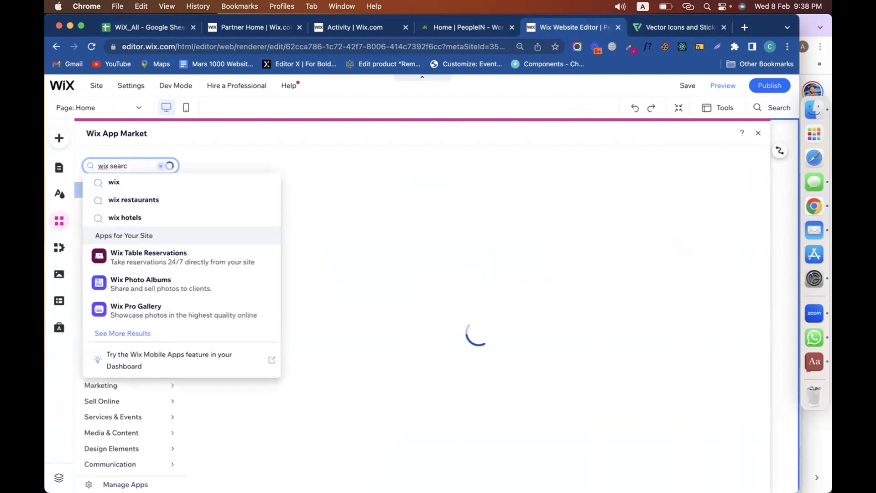
pyautogui.write('h')
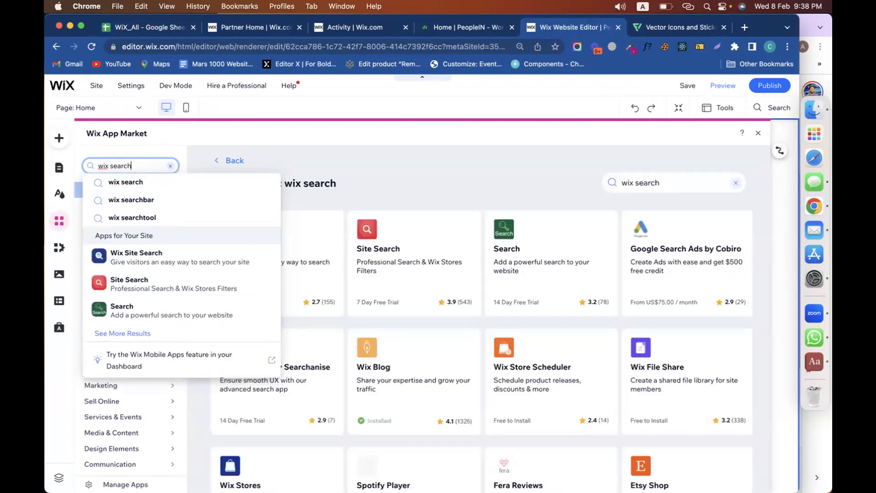
pyautogui.click(416, 155)
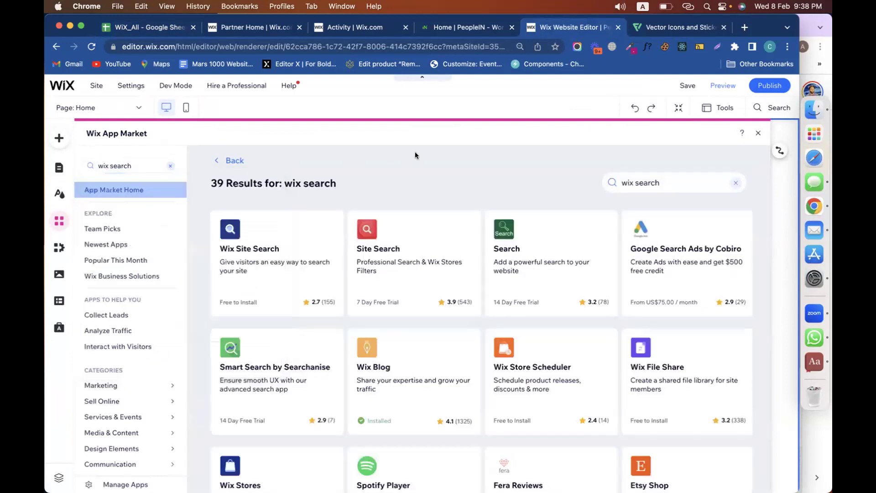
pyautogui.click(264, 242)
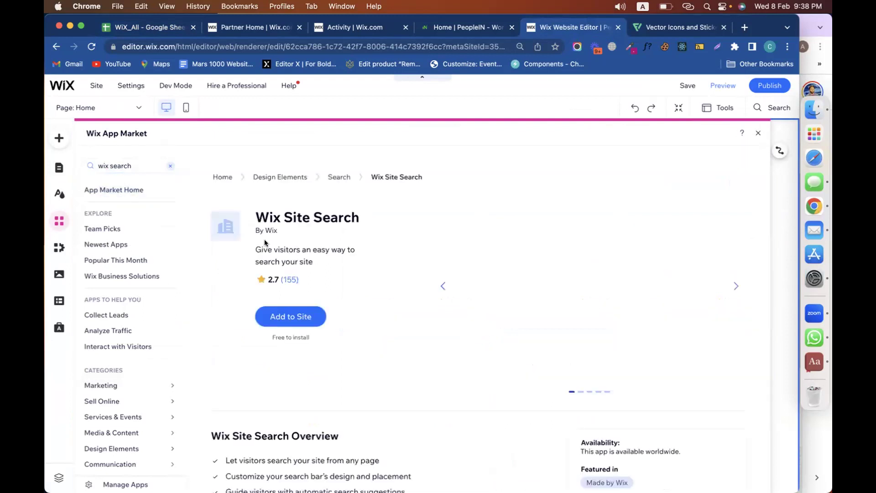
pyautogui.click(293, 316)
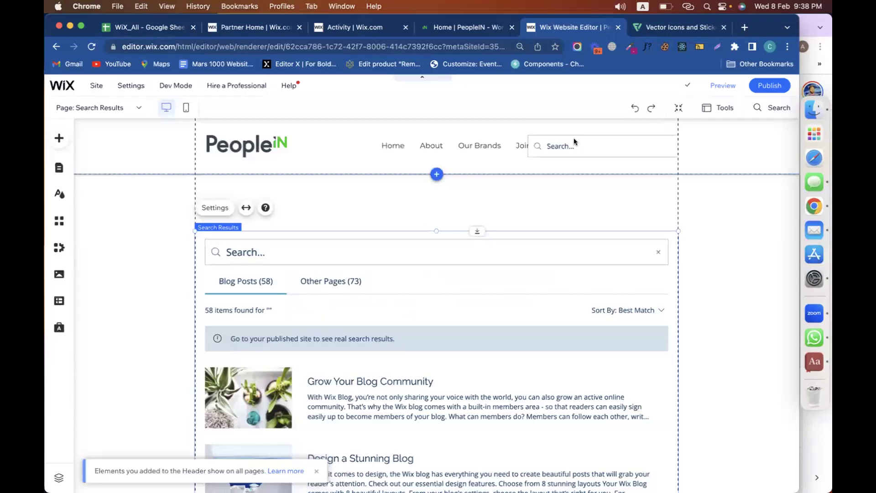
# Narrow the site search bar in the header and position it just beyond the Contact menu item, clear of the navigation menu
pyautogui.click(574, 139)
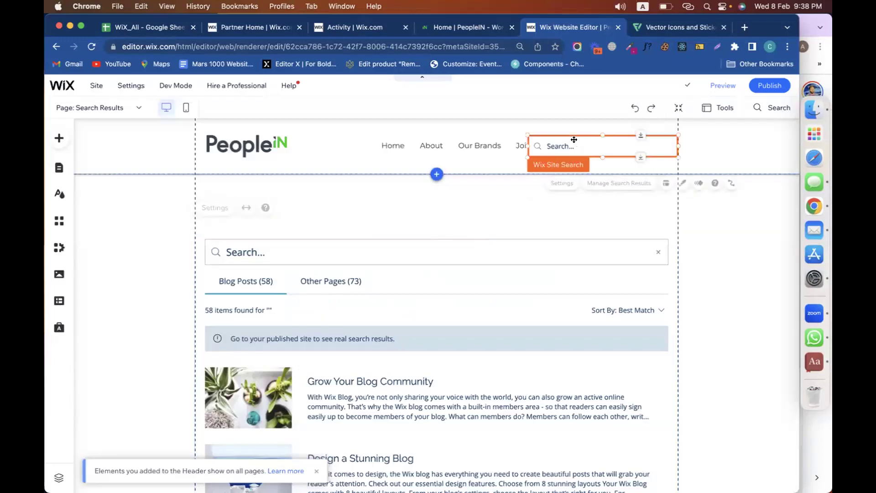
pyautogui.moveTo(526, 146); pyautogui.dragTo(707, 150)
pyautogui.moveTo(720, 149); pyautogui.dragTo(724, 143)
pyautogui.click(726, 272)
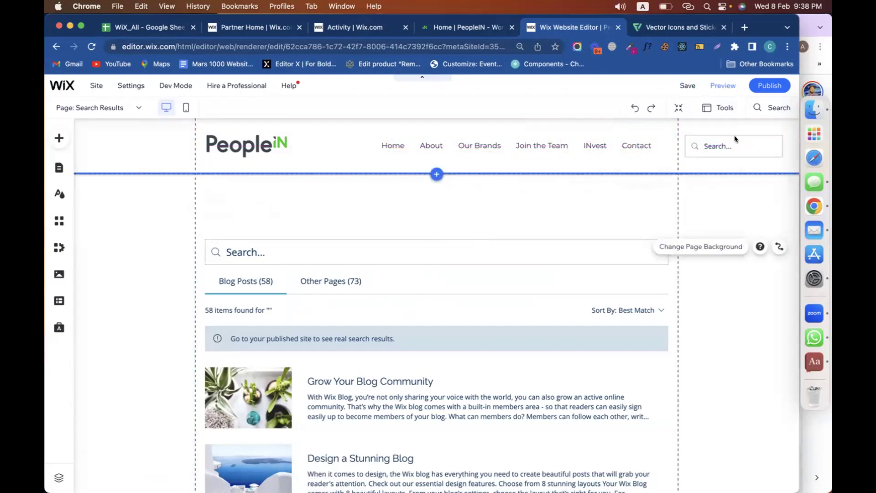
# Publish the site with the header search bar and reload the live home page
pyautogui.click(760, 89)
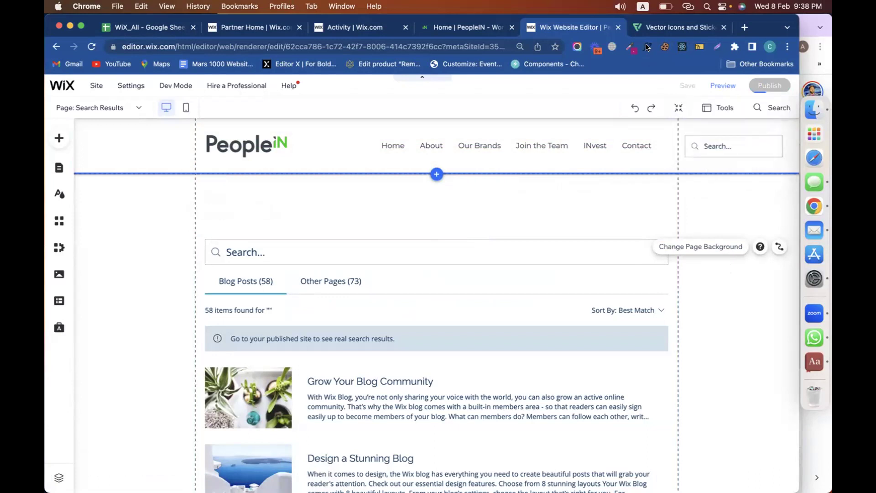
pyautogui.click(452, 30)
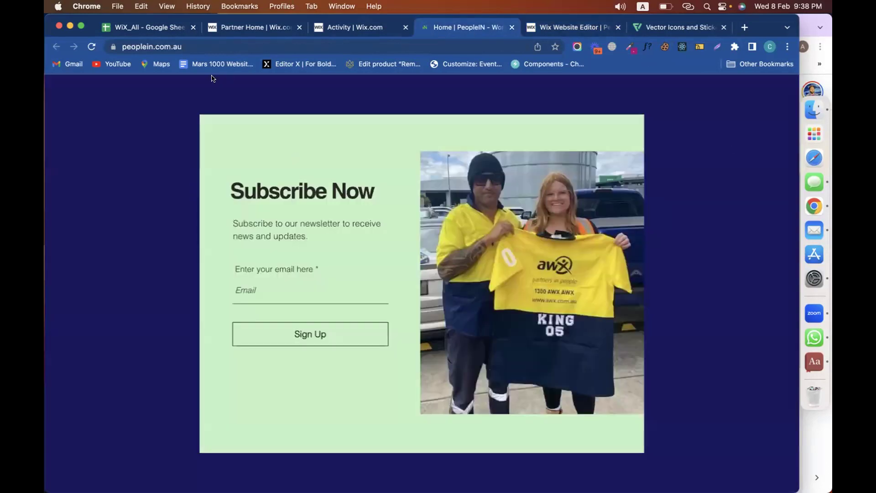
pyautogui.click(91, 46)
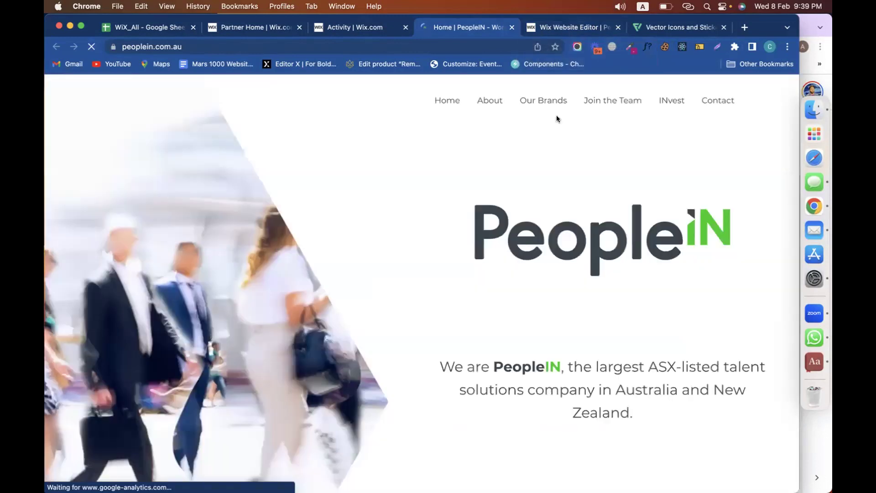
# Publish the site again from the editor and look over the reloaded live home page for the search bar
pyautogui.click(566, 27)
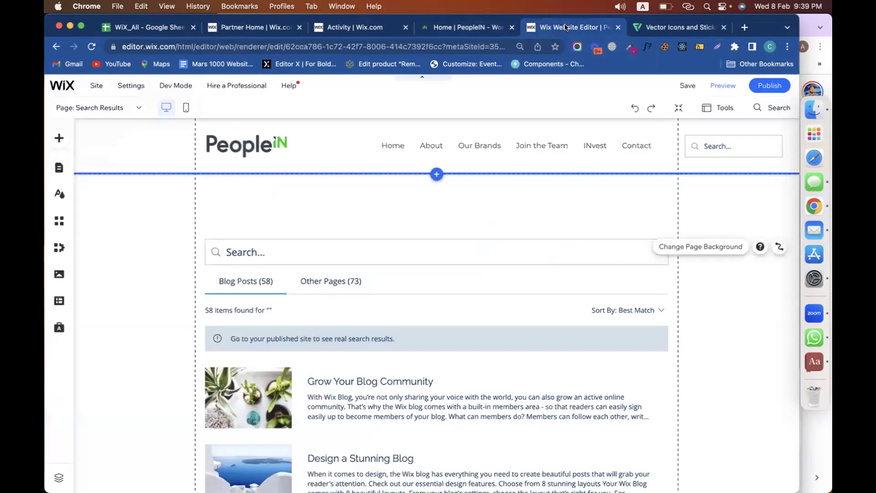
pyautogui.click(770, 85)
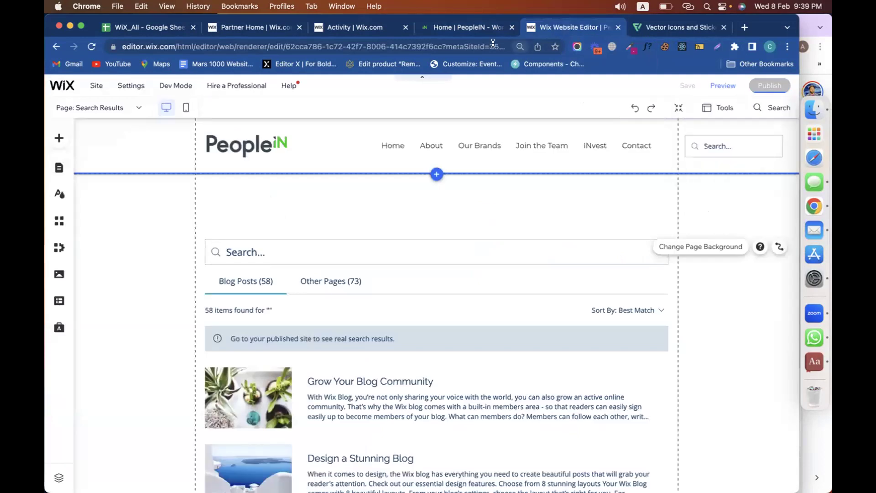
pyautogui.click(464, 34)
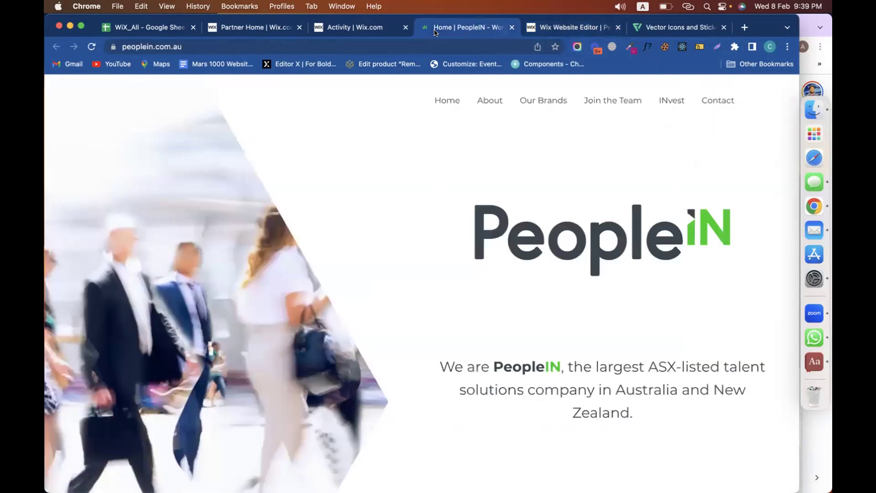
pyautogui.click(92, 47)
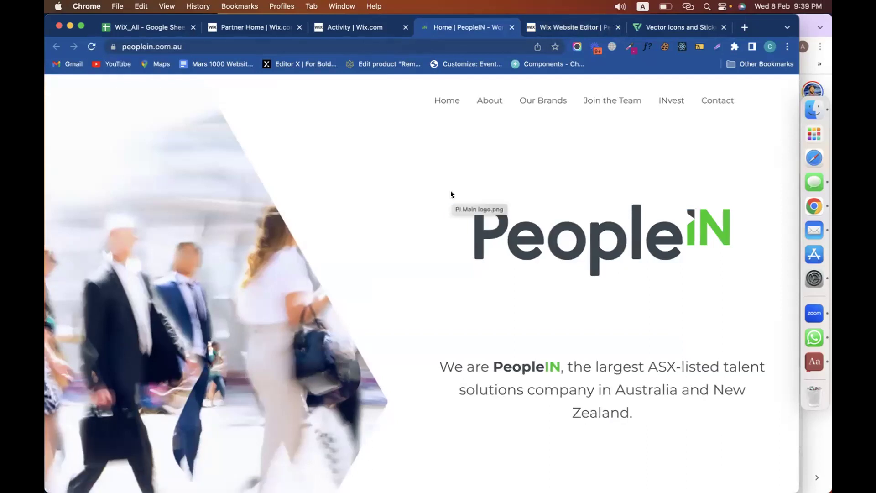
pyautogui.scroll(-5, 451, 192)
pyautogui.scroll(5, 450, 191)
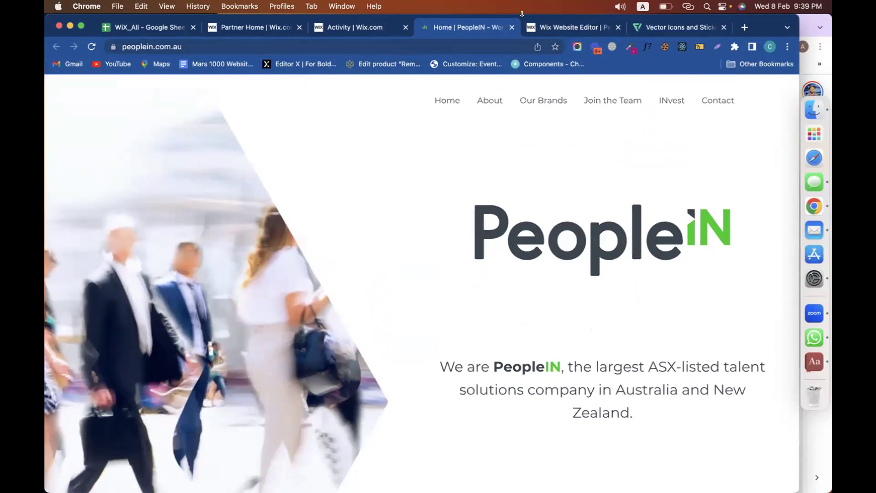
# Preview the site from the editor, check the header search bar, open the Home page and go back in the browser
pyautogui.click(539, 30)
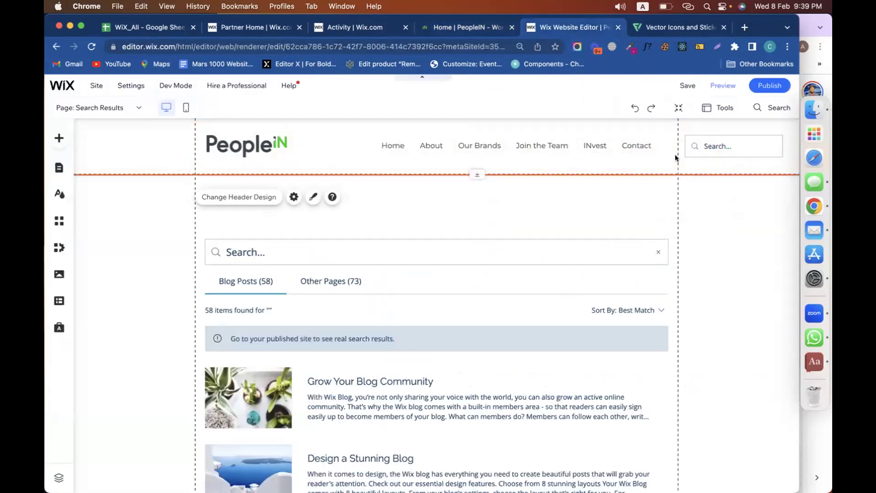
pyautogui.click(728, 88)
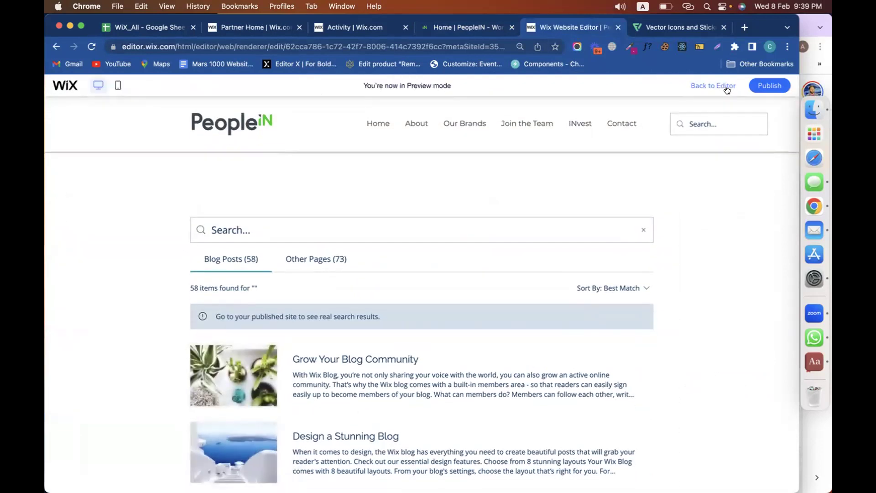
pyautogui.moveTo(379, 123)
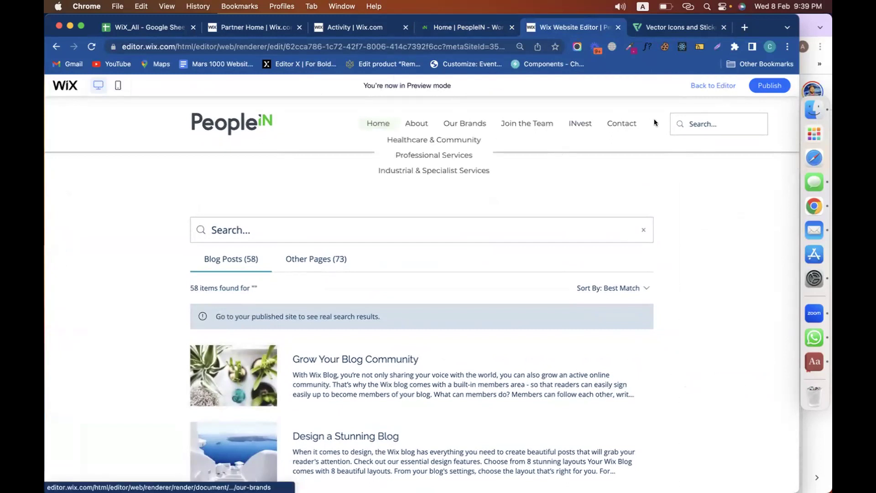
pyautogui.click(703, 124)
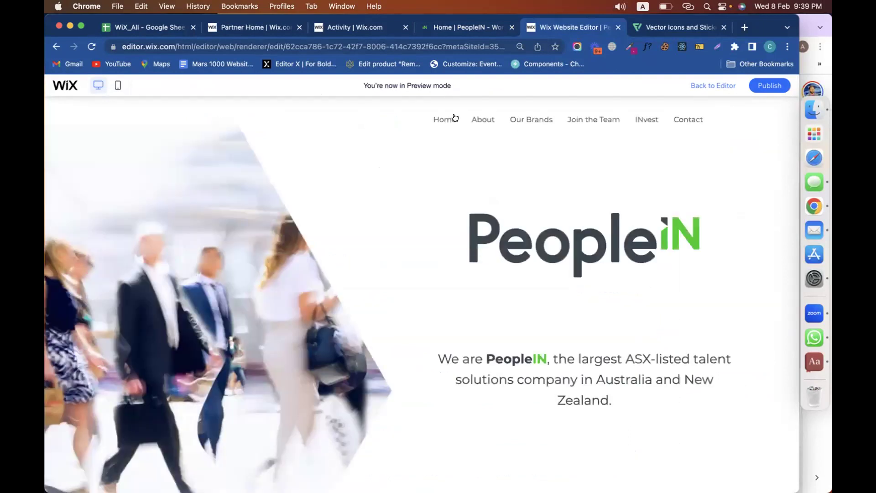
pyautogui.click(56, 46)
pyautogui.click(56, 47)
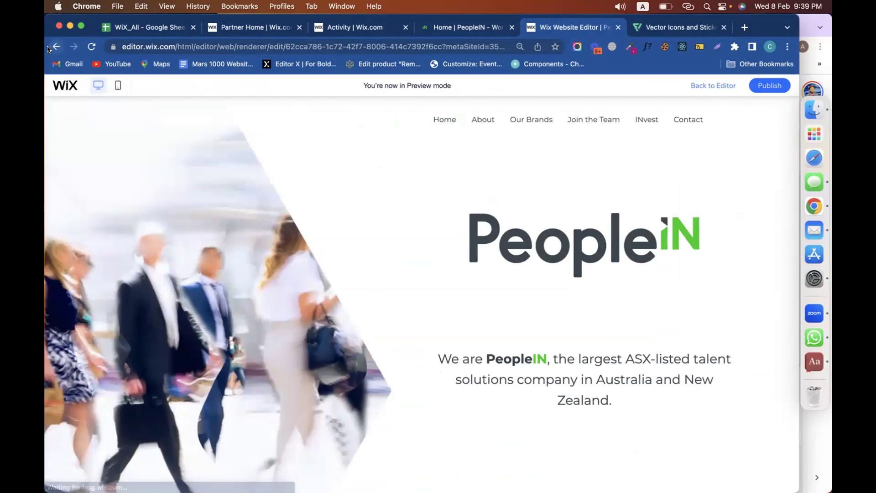
# Leave the preview and inspect the header strip and navigation menu in the editor for the search bar
pyautogui.click(701, 87)
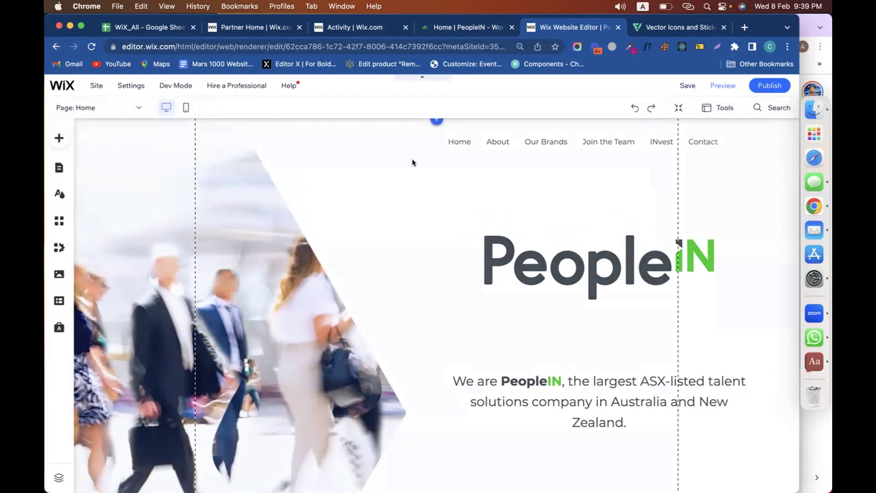
pyautogui.click(428, 199)
pyautogui.click(717, 139)
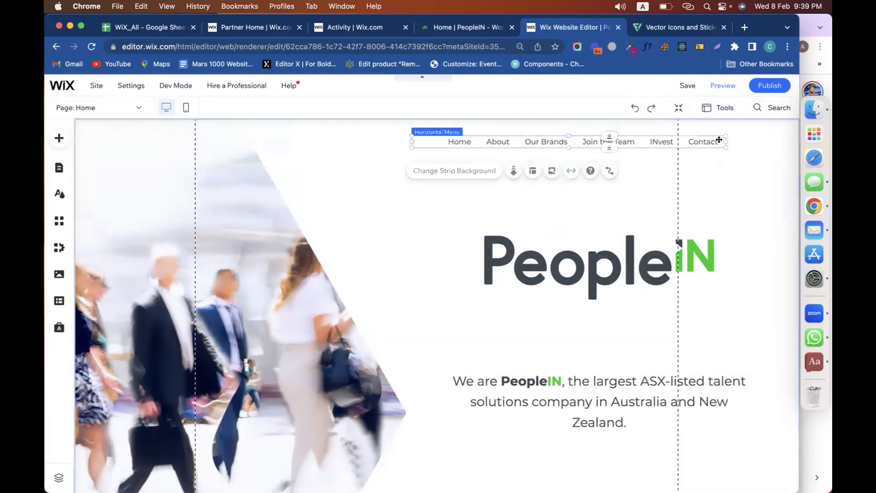
pyautogui.click(368, 146)
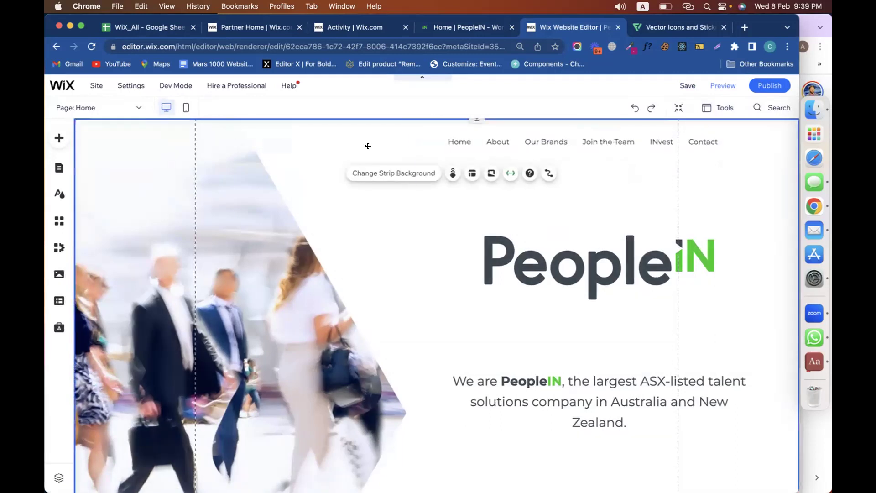
pyautogui.click(59, 222)
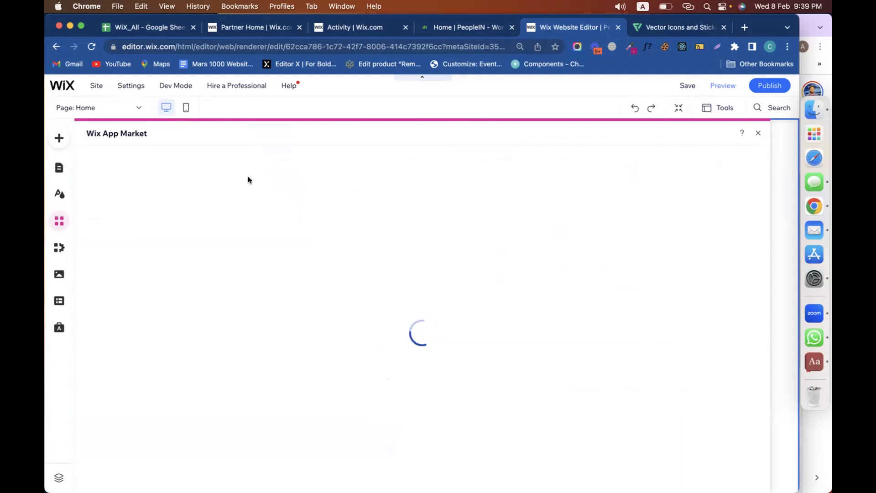
pyautogui.click(758, 133)
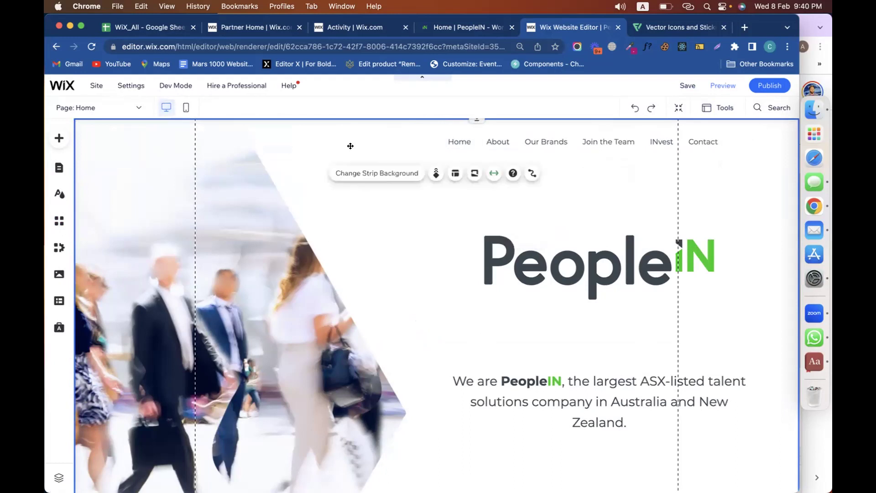
pyautogui.click(415, 140)
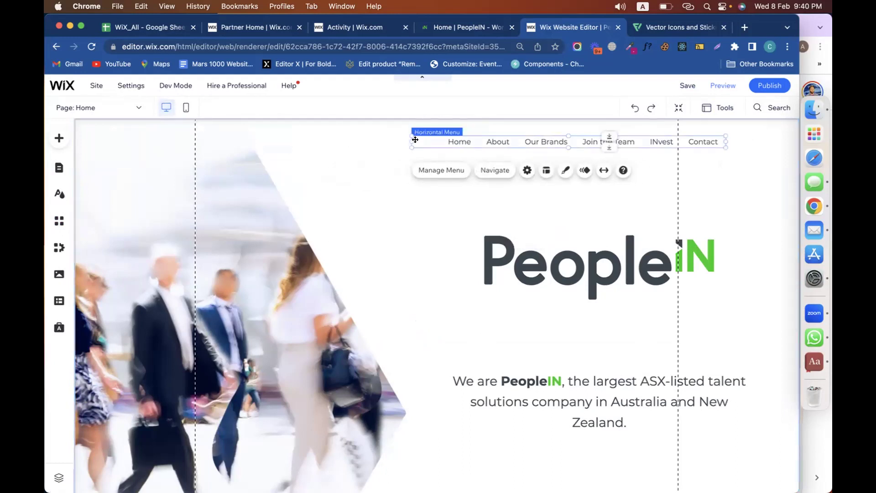
pyautogui.click(338, 144)
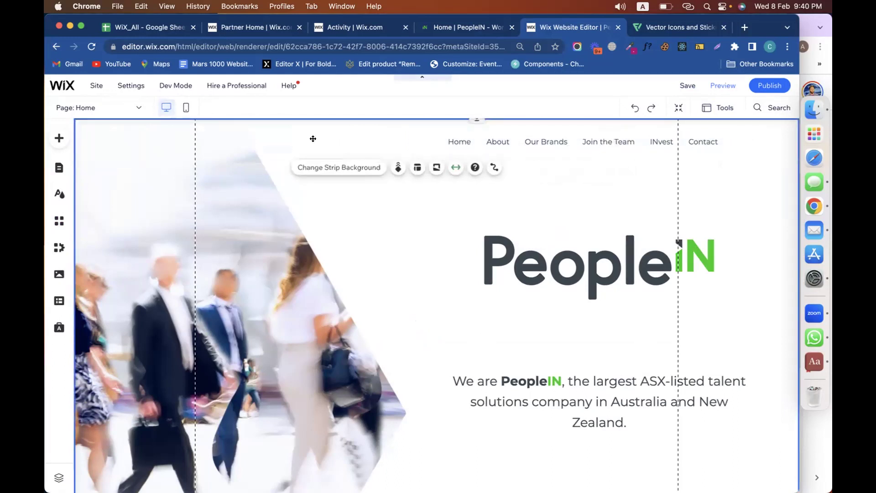
pyautogui.click(434, 219)
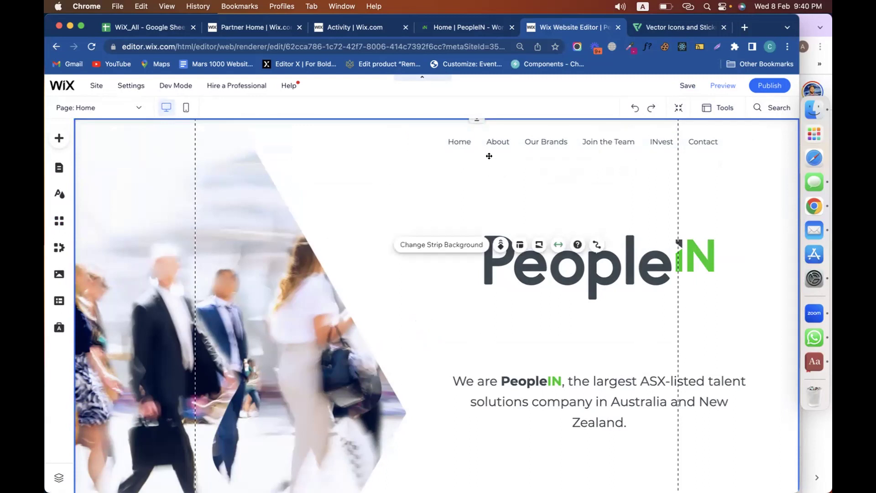
pyautogui.click(675, 27)
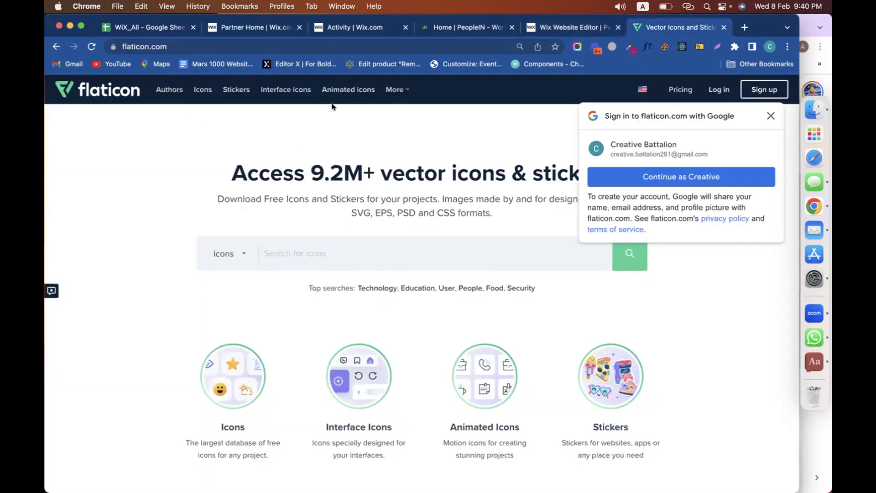
pyautogui.click(543, 29)
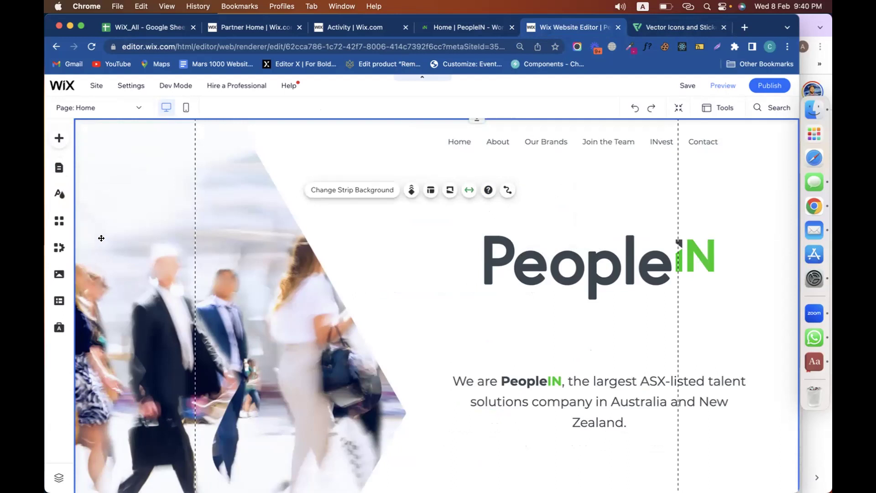
# Search the App Market for "site sea", open the installed Wix Site Search app and look over the Home page for its search bar
pyautogui.click(58, 221)
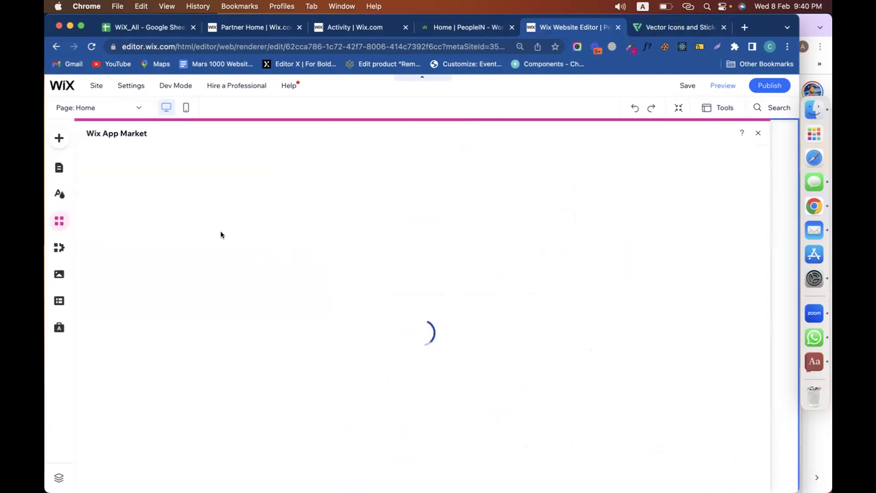
pyautogui.click(120, 166)
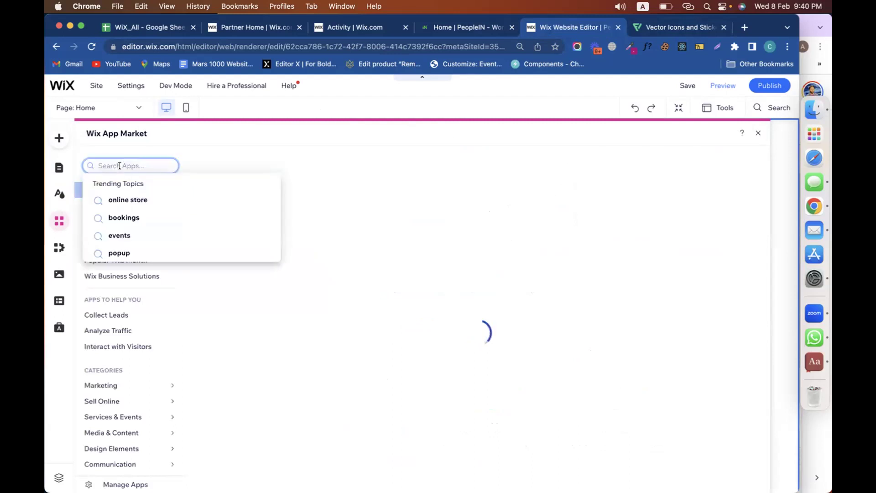
pyautogui.write('site sea')
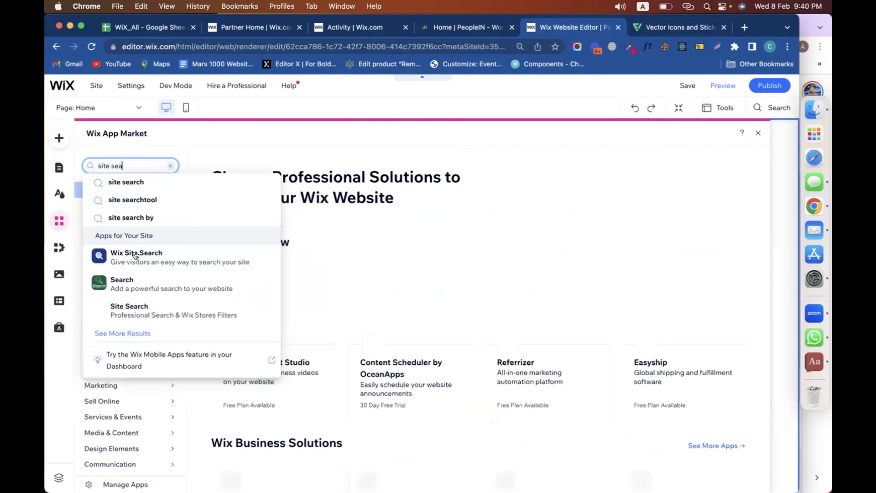
pyautogui.click(157, 250)
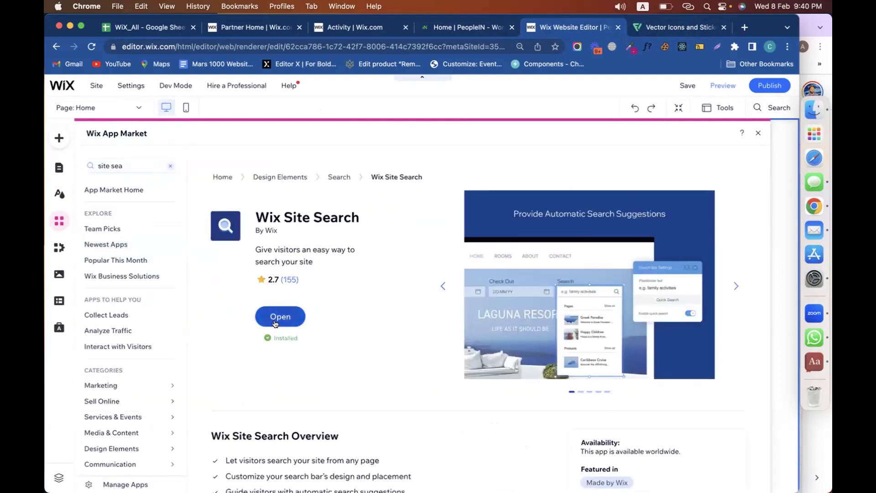
pyautogui.click(277, 321)
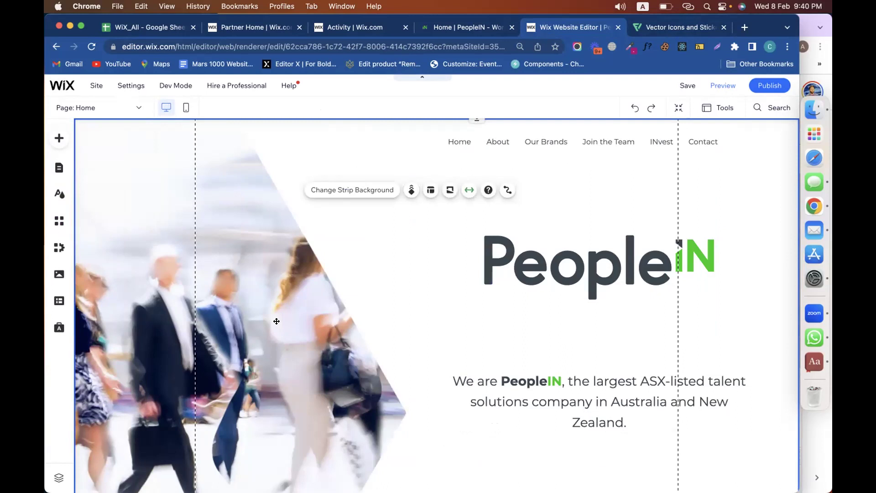
pyautogui.scroll(-5, 445, 302)
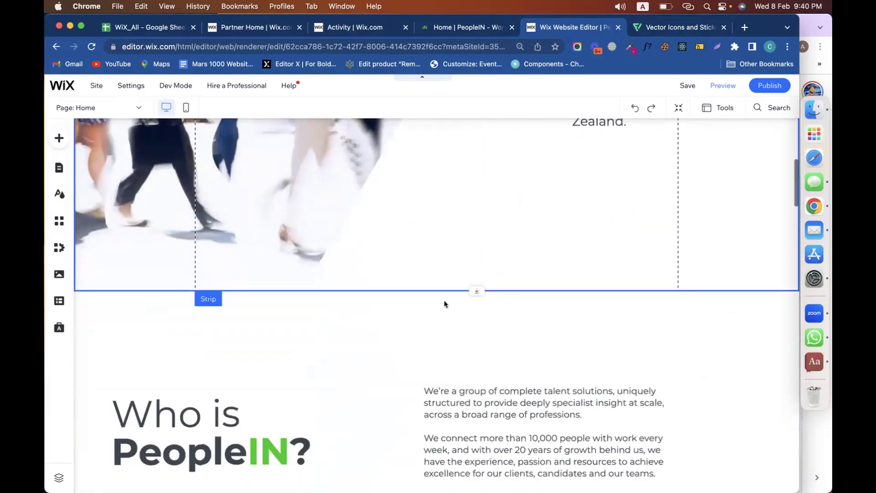
pyautogui.scroll(5, 445, 302)
pyautogui.scroll(-15, 445, 302)
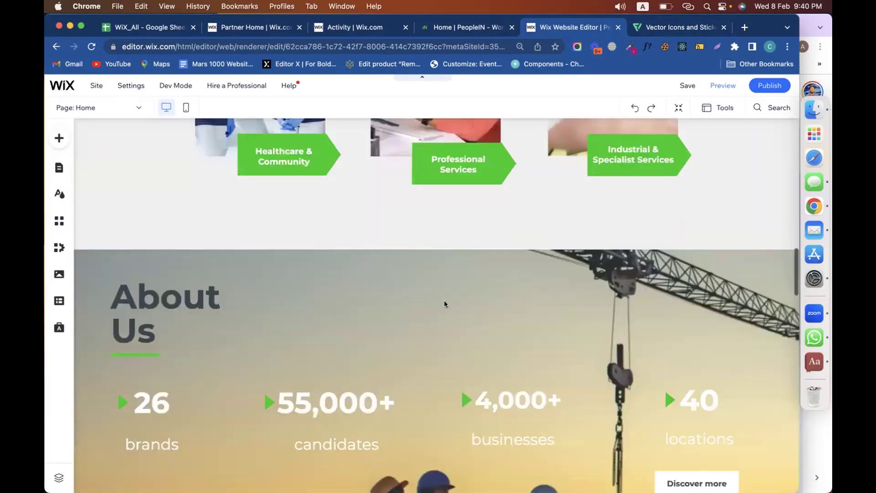
pyautogui.scroll(15, 446, 303)
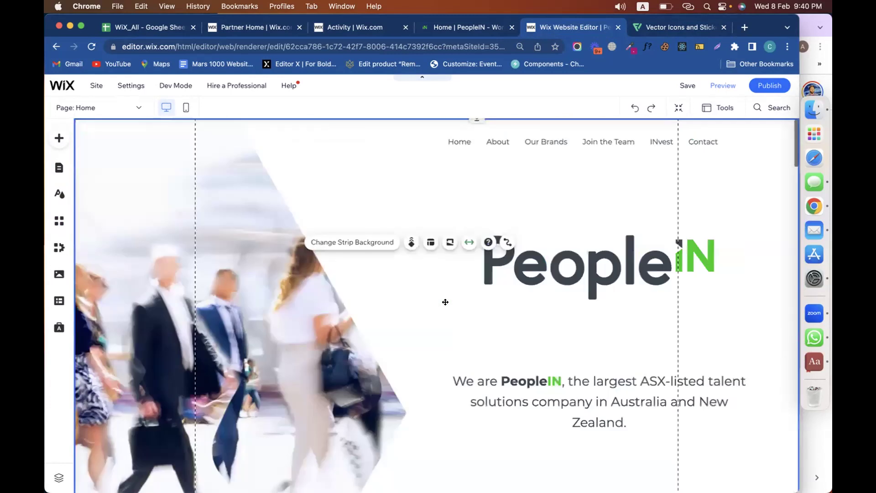
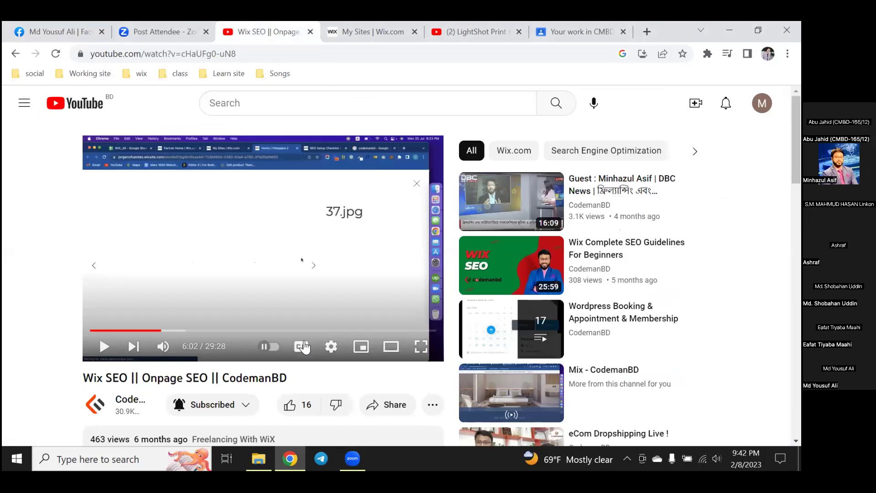
# Switch to the Wix My Sites page, open the Usufstore site's dashboard and open that site in the editor
pyautogui.hotkey('ctrl', 'Tab')
pyautogui.scroll(-2, 322, 358)
pyautogui.scroll(2, 327, 359)
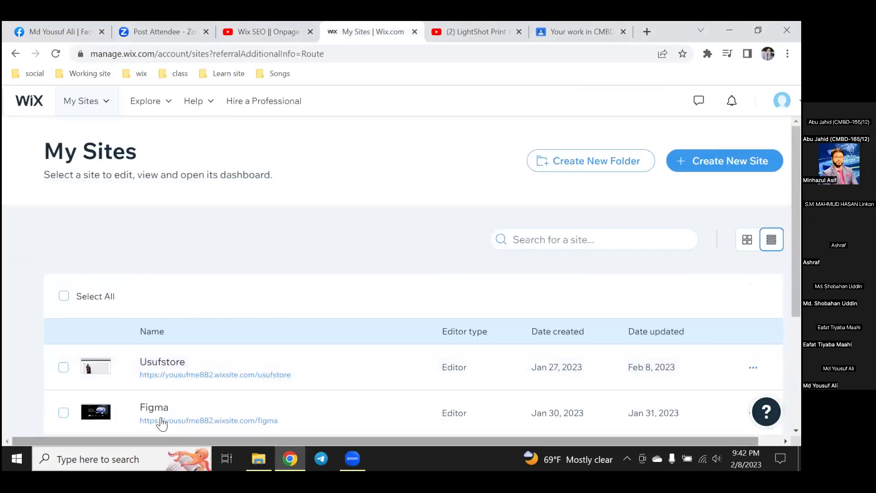
pyautogui.click(349, 371)
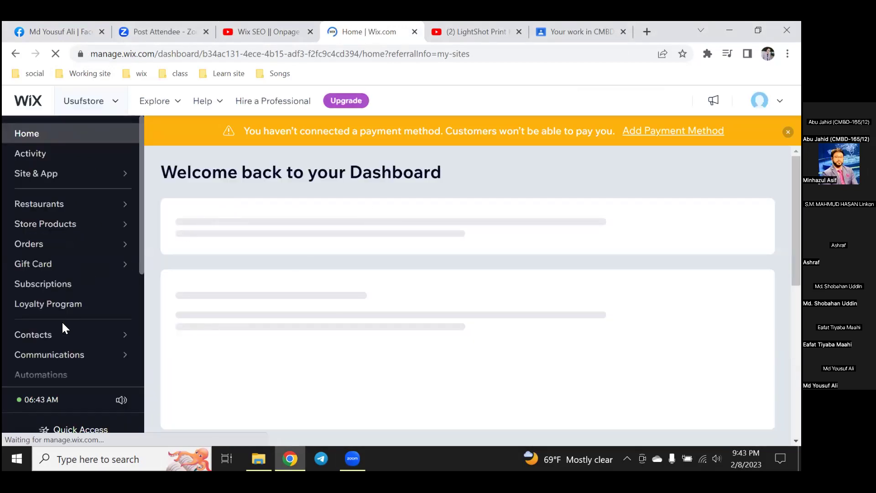
pyautogui.scroll(-5, 64, 333)
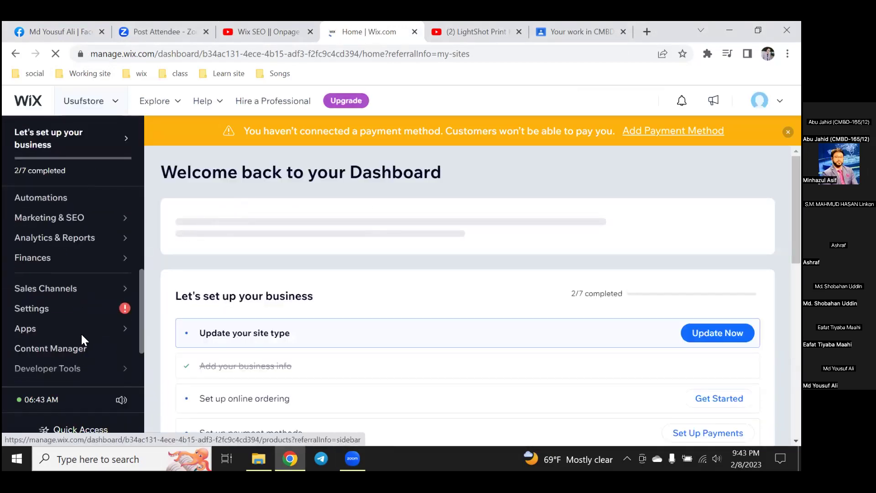
pyautogui.scroll(-1, 83, 335)
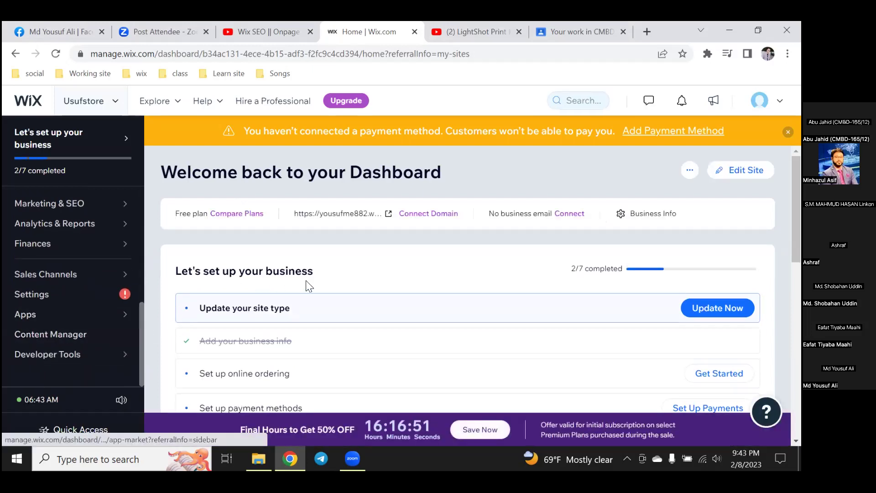
pyautogui.click(744, 170)
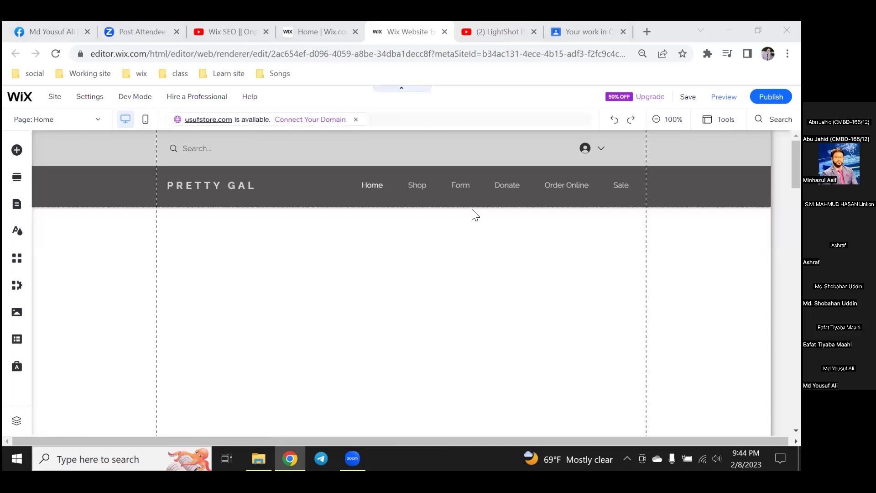
pyautogui.click(446, 292)
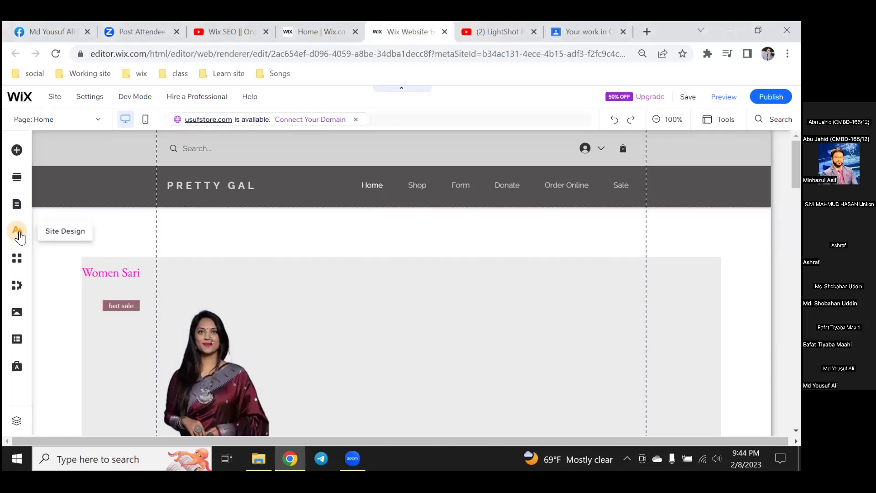
pyautogui.click(18, 235)
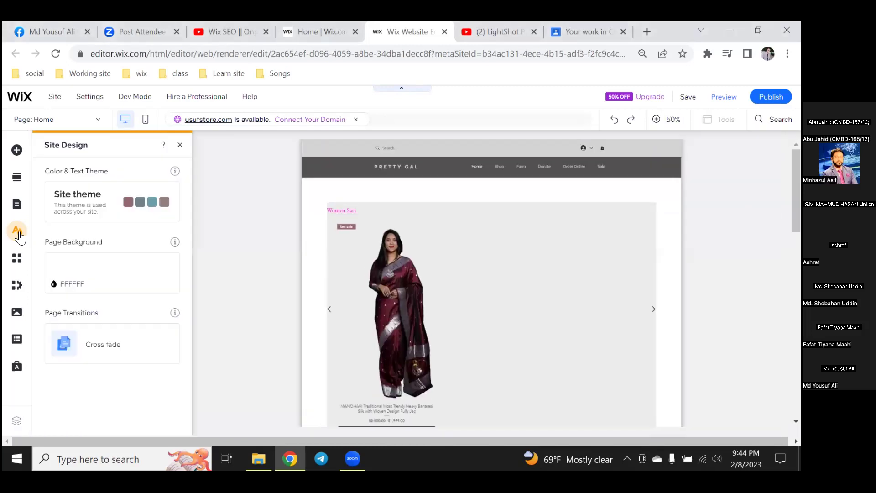
pyautogui.click(18, 234)
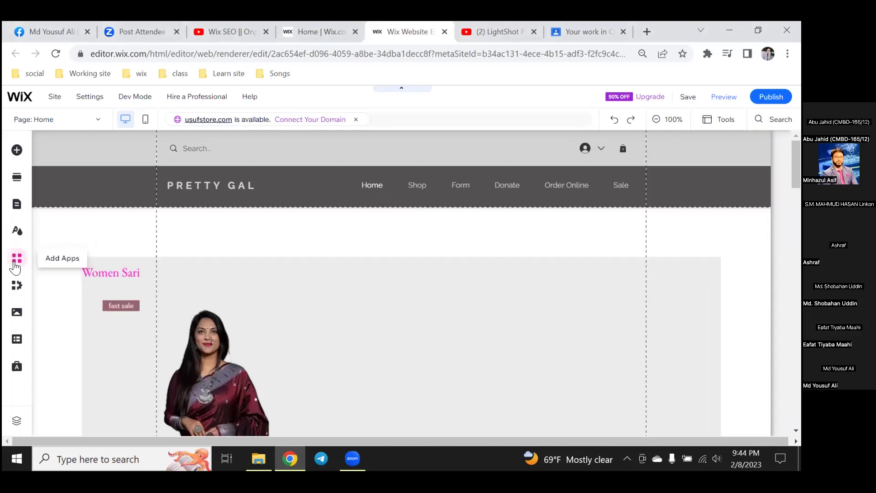
# Search the Wix App Market for "wix site search" and open the Wix Site Search app page
pyautogui.click(16, 264)
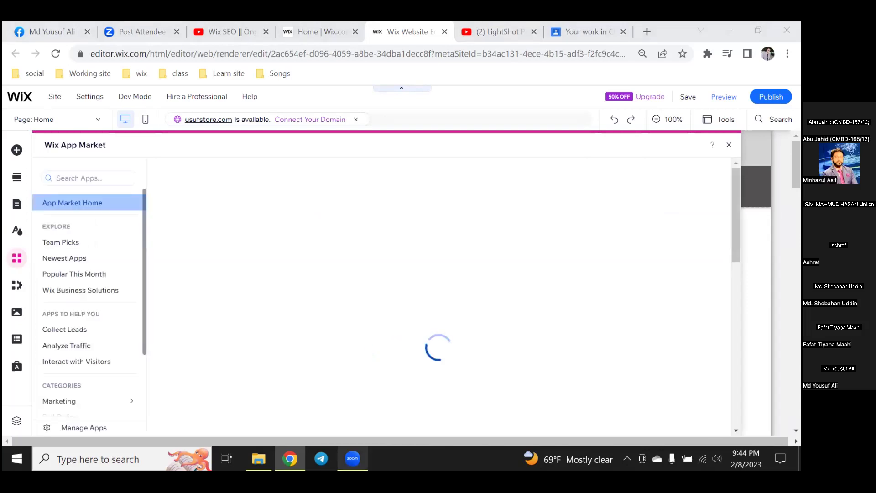
pyautogui.click(73, 177)
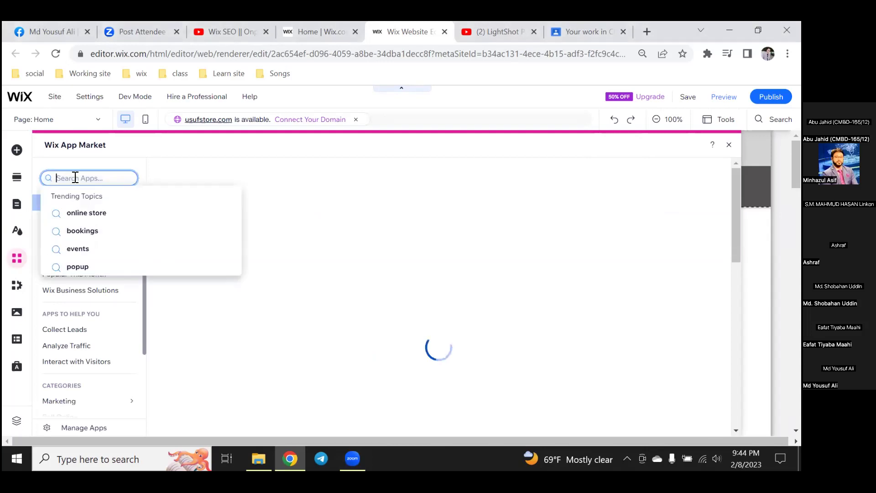
pyautogui.write('wi')
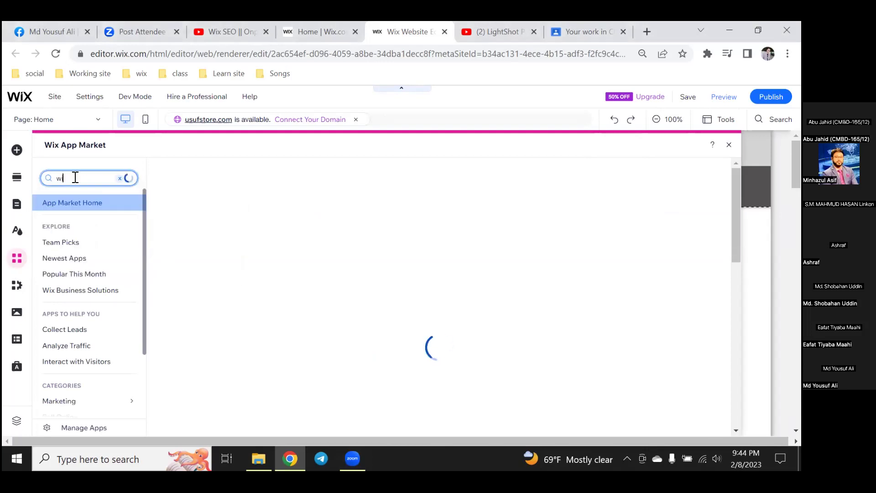
pyautogui.write('x site')
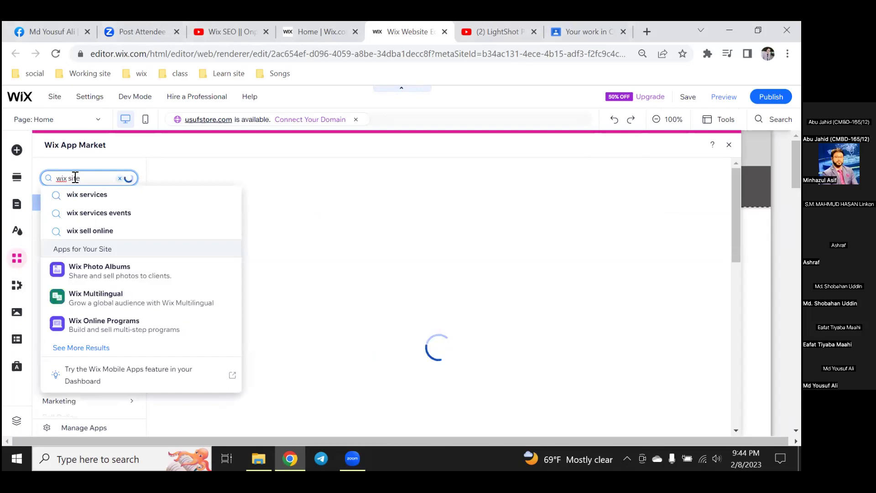
pyautogui.click(100, 232)
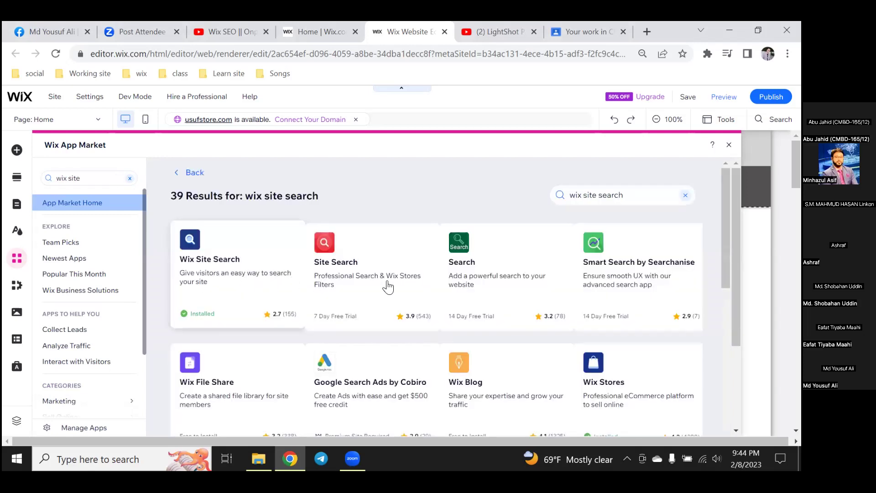
pyautogui.click(242, 267)
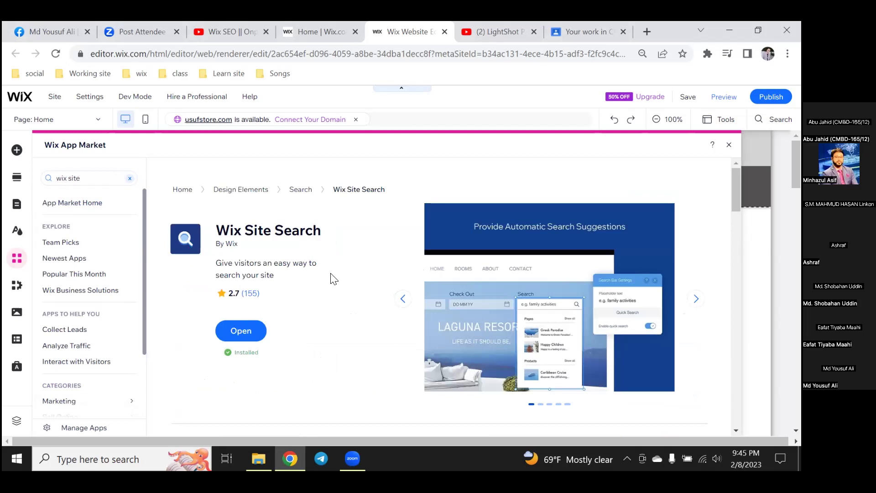
# Open the installed Wix Site Search app and move the header's search bar into the dark menu row beside the Sale item
pyautogui.scroll(-1, 274, 336)
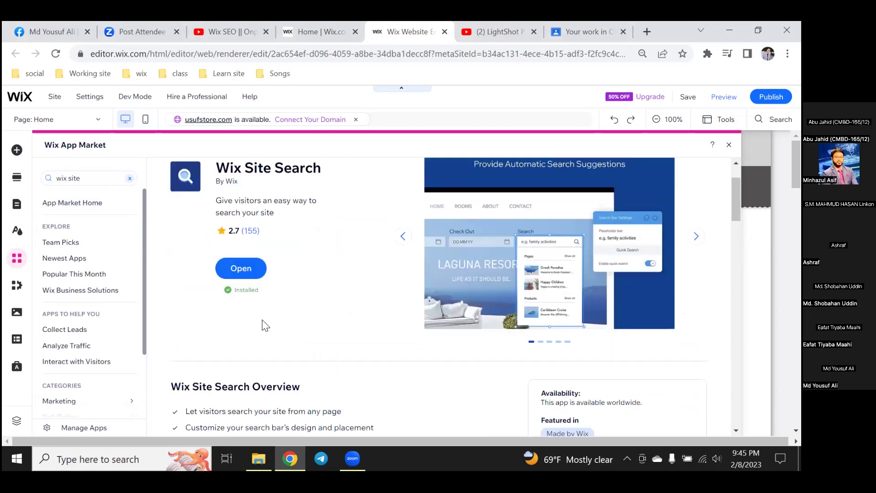
pyautogui.click(242, 268)
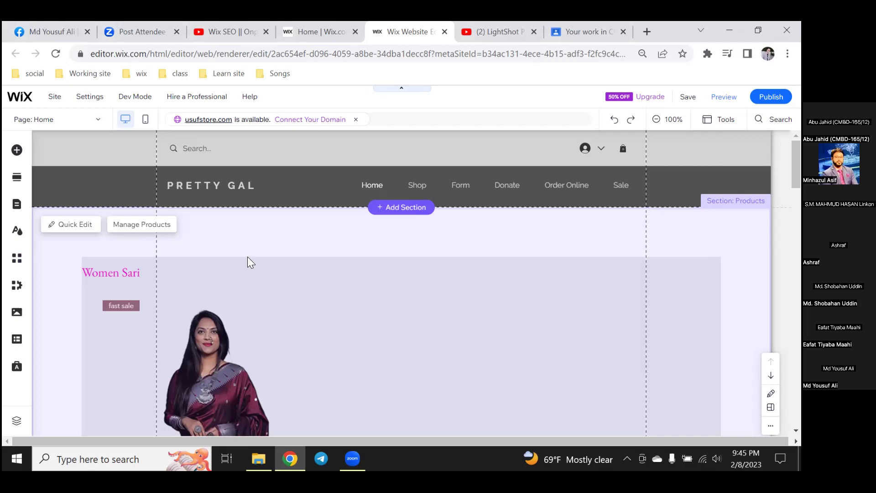
pyautogui.click(190, 152)
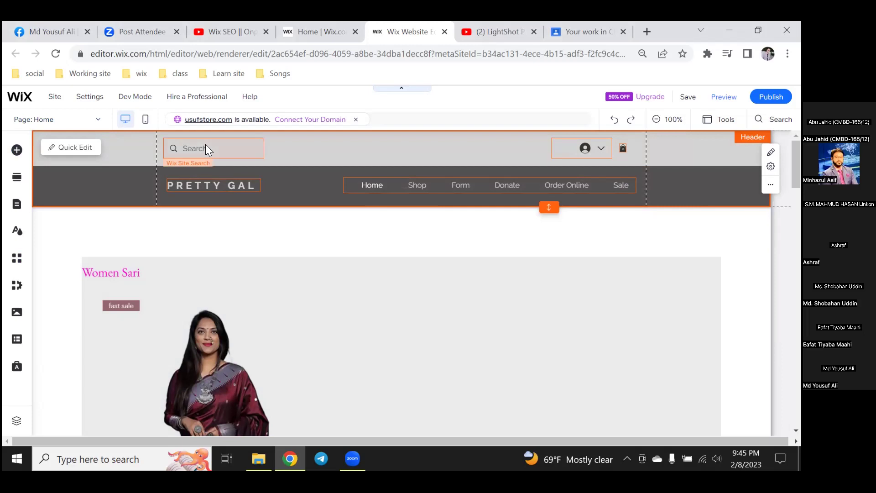
pyautogui.click(206, 146)
pyautogui.moveTo(226, 147); pyautogui.dragTo(669, 181)
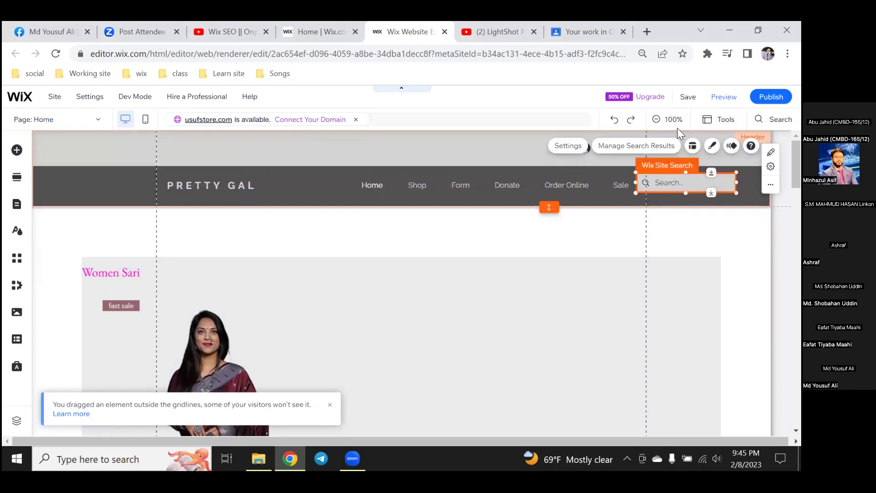
# Save the site changes, publish the site and dismiss the confirmation
pyautogui.click(686, 103)
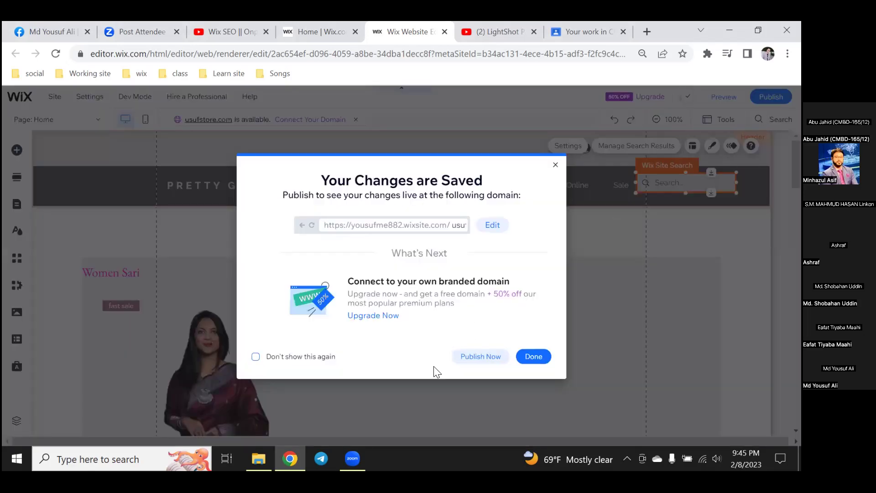
pyautogui.click(477, 355)
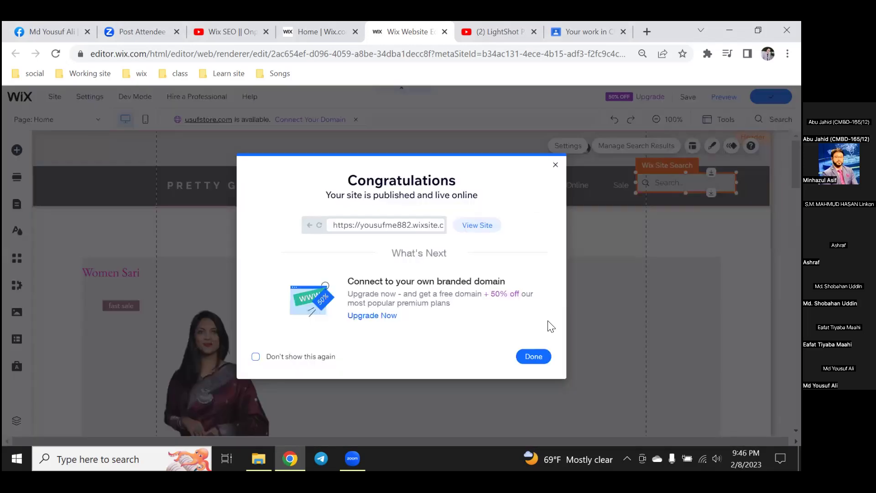
pyautogui.click(534, 356)
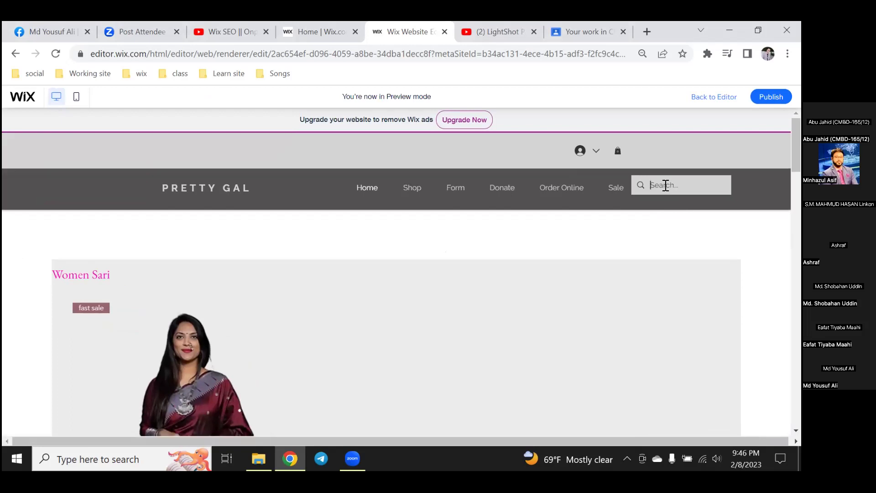
# Search the previewed site for "mans pant" from the header search bar and look through the search results page
pyautogui.write('mans pant')
pyautogui.click(696, 185)
pyautogui.press('Return')
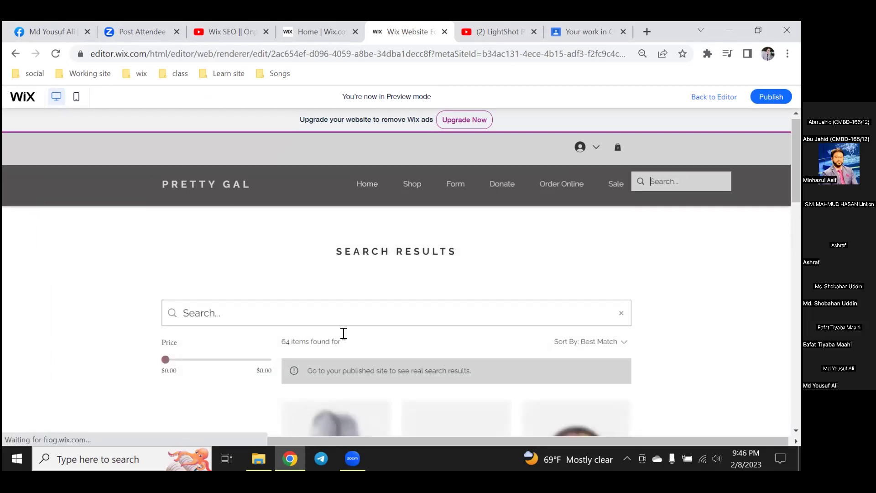
pyautogui.scroll(-3, 342, 335)
pyautogui.scroll(3, 343, 339)
pyautogui.scroll(-5, 343, 339)
pyautogui.scroll(5, 342, 333)
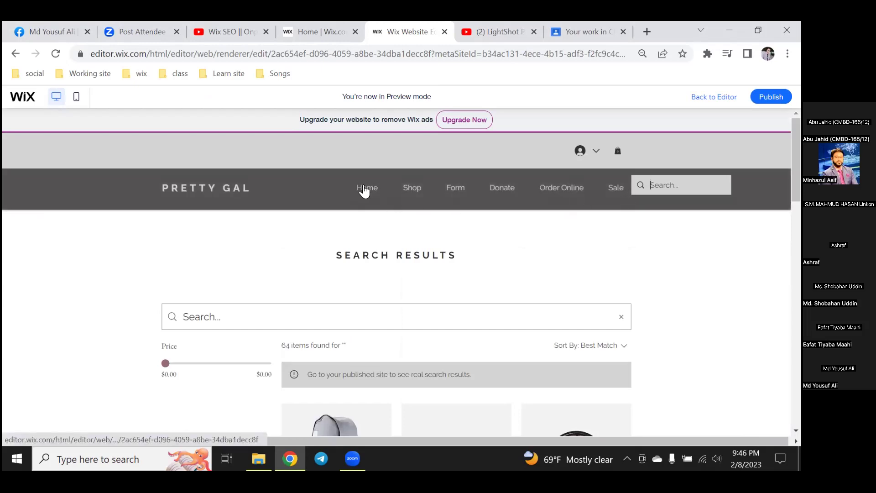
pyautogui.scroll(-3, 407, 294)
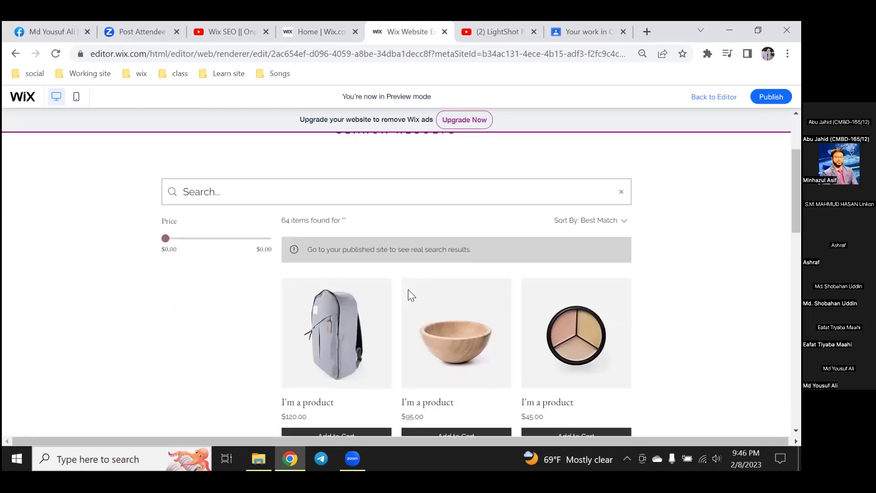
pyautogui.scroll(-4, 409, 296)
pyautogui.scroll(7, 410, 297)
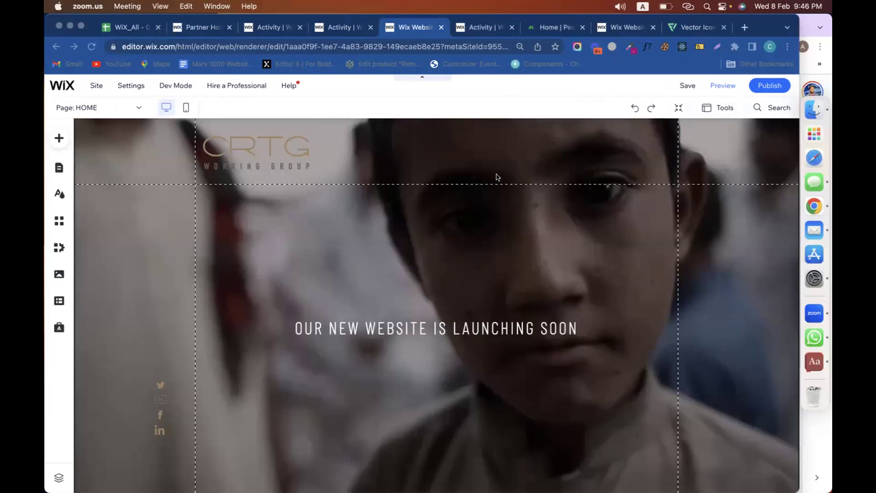
# Switch to the WiX_All spreadsheet and fill the WiX Search cell E9 with the light yellow used for the WiX Forms rows
pyautogui.click(127, 26)
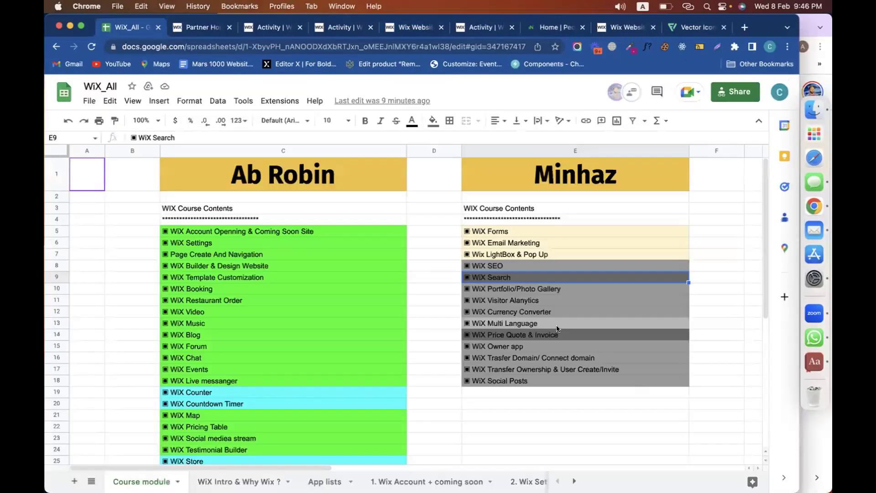
pyautogui.click(513, 290)
pyautogui.click(502, 278)
pyautogui.click(432, 121)
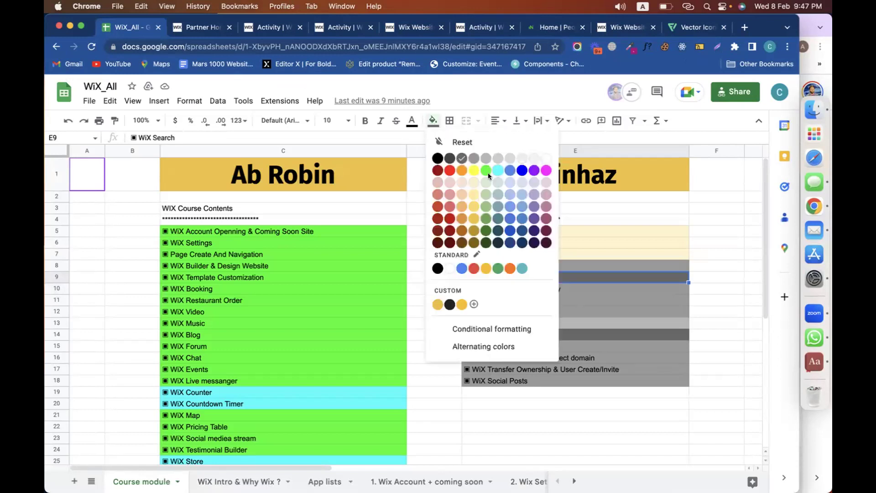
pyautogui.click(472, 183)
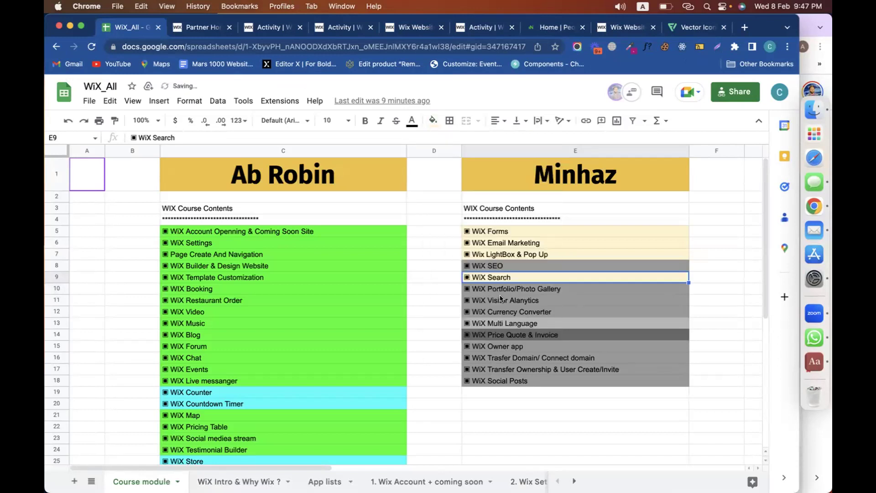
pyautogui.click(514, 292)
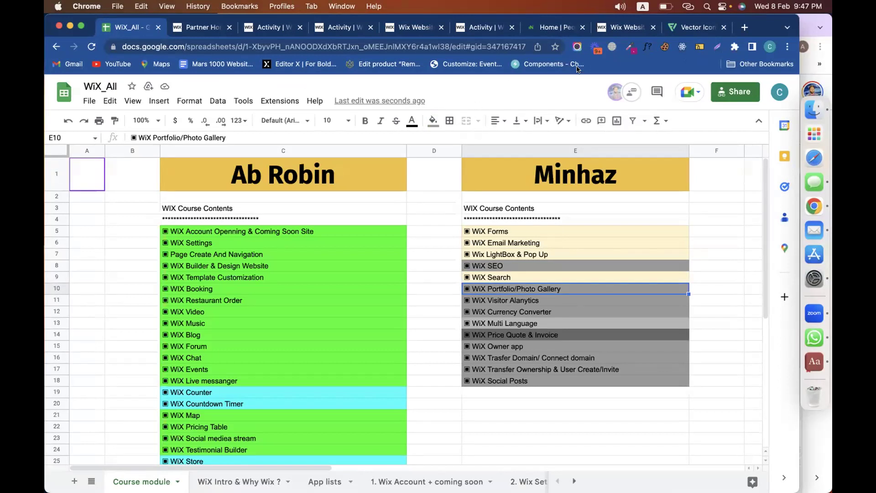
# Switch to the PeopleIN site editor and add a blank page, dismissing the dynamic pages suggestion
pyautogui.click(616, 30)
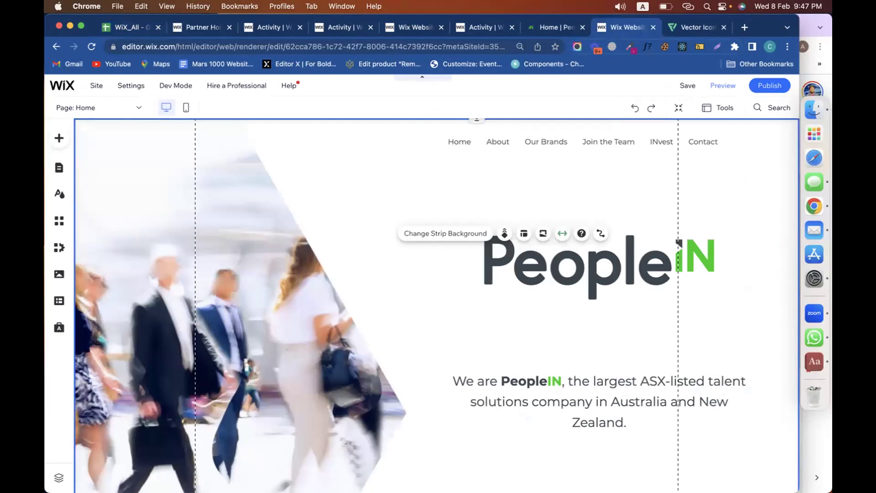
pyautogui.scroll(-5, 545, 354)
pyautogui.scroll(-3, 544, 354)
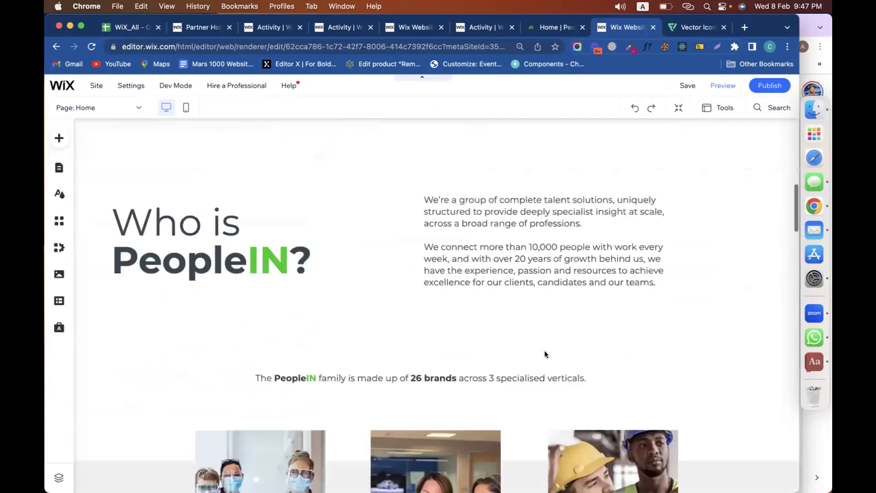
pyautogui.scroll(10, 545, 354)
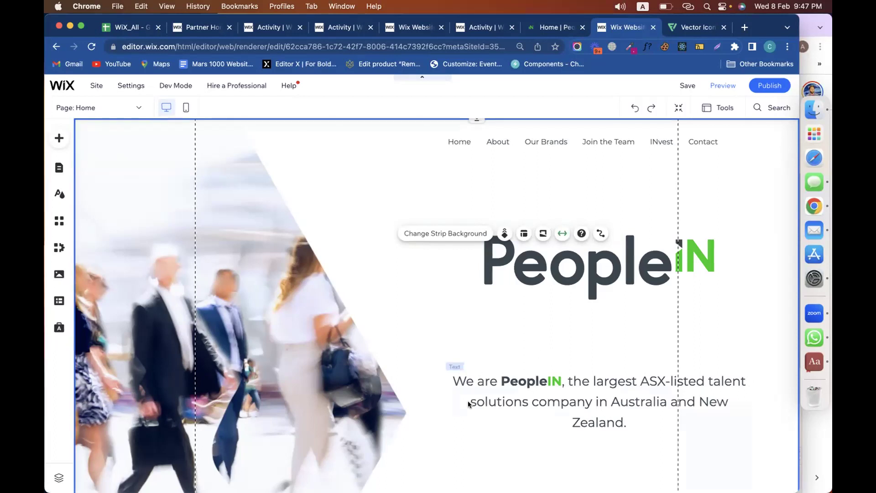
pyautogui.scroll(-10, 470, 402)
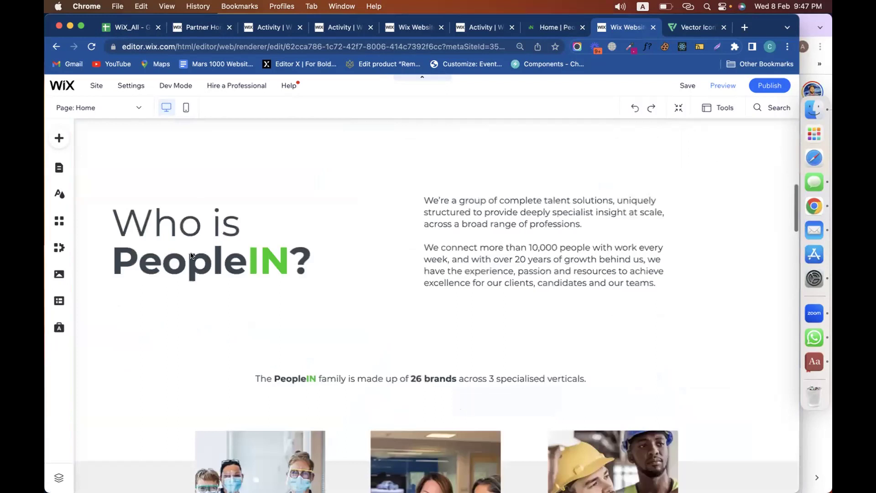
pyautogui.click(59, 167)
pyautogui.scroll(-10, 215, 336)
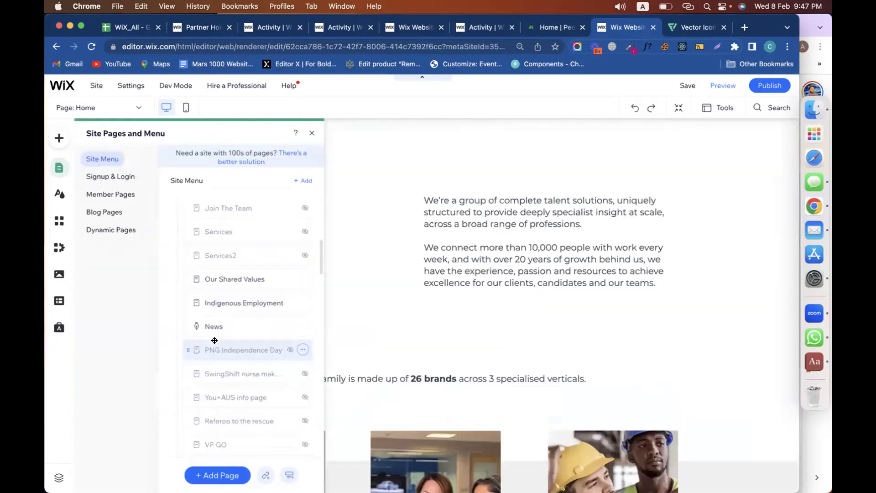
pyautogui.click(212, 476)
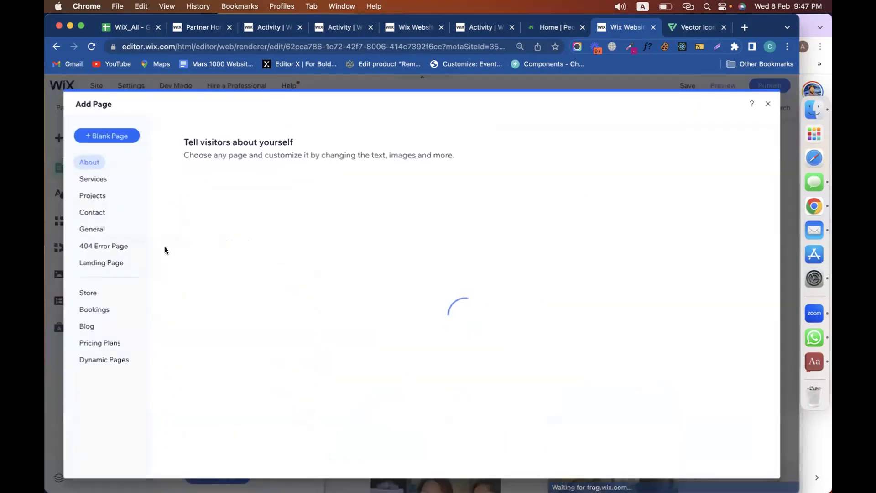
pyautogui.click(117, 136)
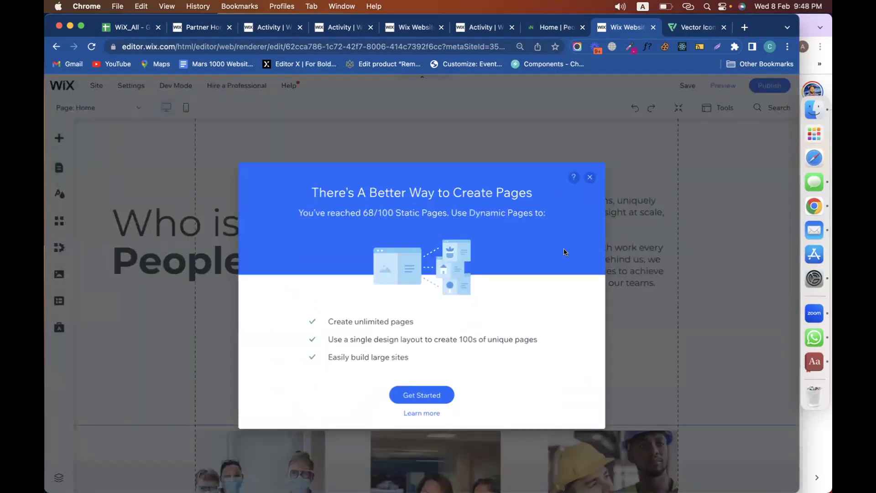
pyautogui.click(589, 178)
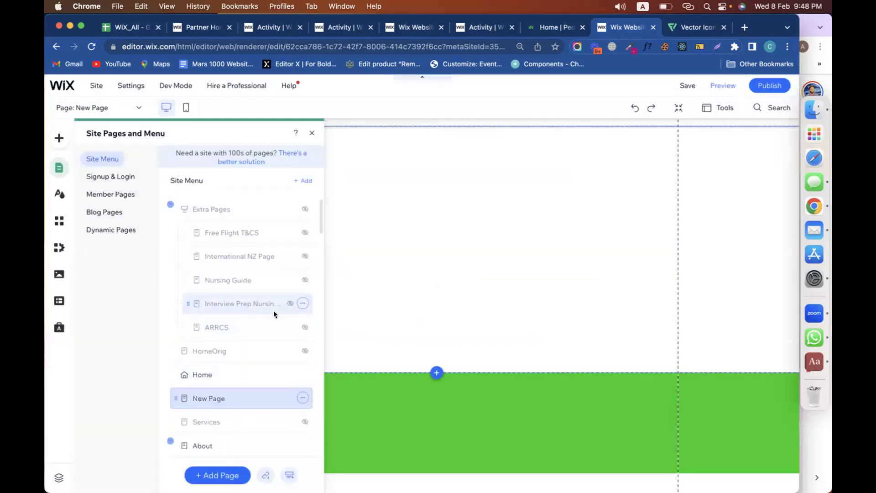
# Hide the newly added blank page from the site menu and return to its canvas
pyautogui.scroll(-3, 274, 308)
pyautogui.click(301, 319)
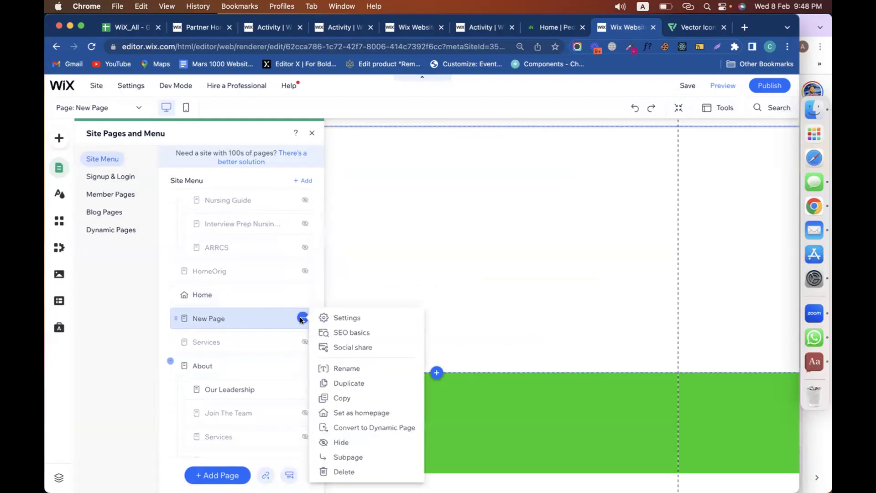
pyautogui.click(346, 442)
pyautogui.click(438, 276)
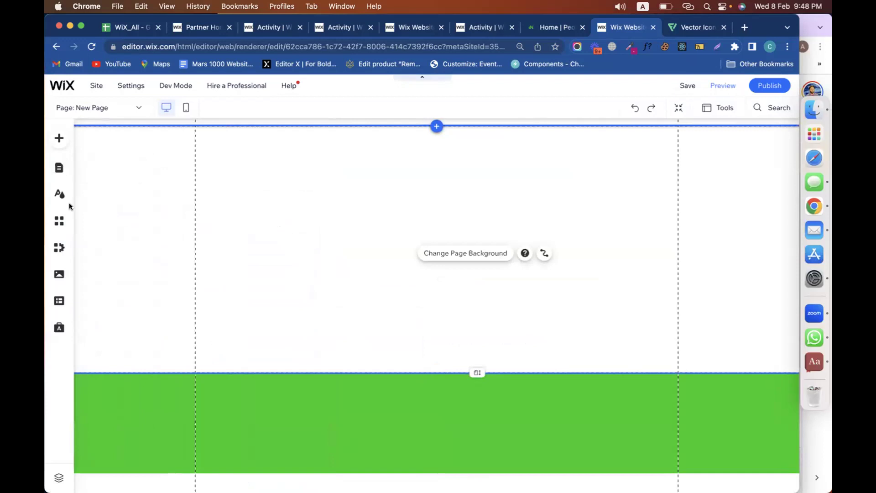
# Search the Wix App Market for "photo gallery" and open the installed Wix Pro Gallery app
pyautogui.click(59, 221)
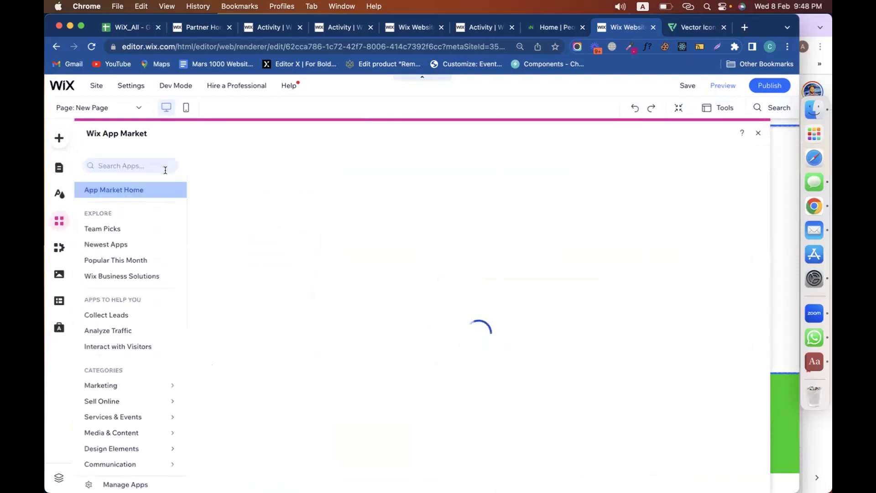
pyautogui.click(159, 167)
pyautogui.write('pho')
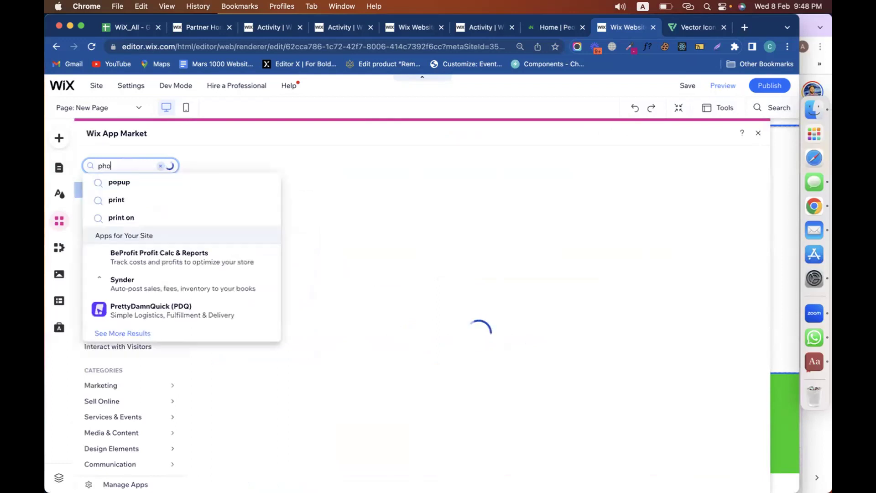
pyautogui.write('to galler')
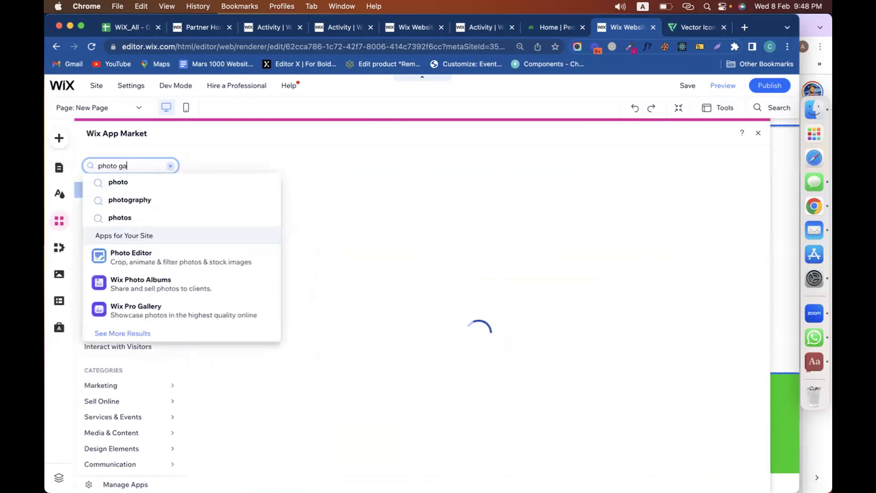
pyautogui.write('y')
pyautogui.press('Return')
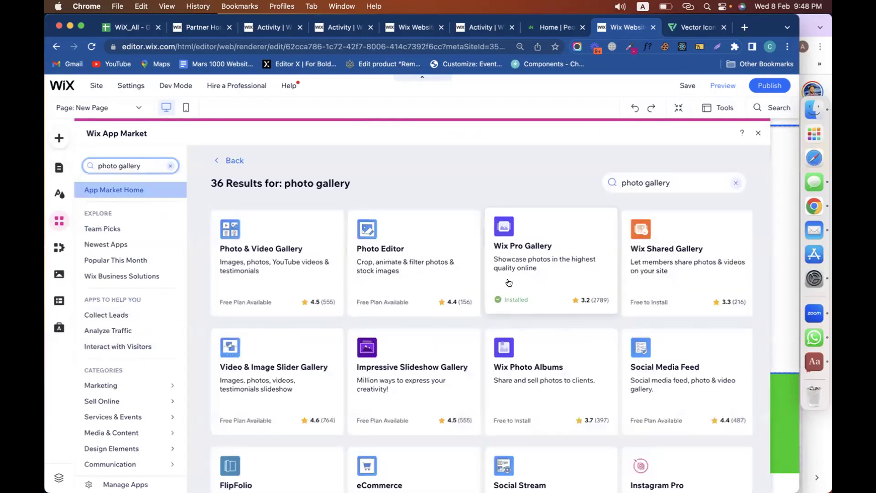
pyautogui.click(532, 280)
pyautogui.click(532, 280)
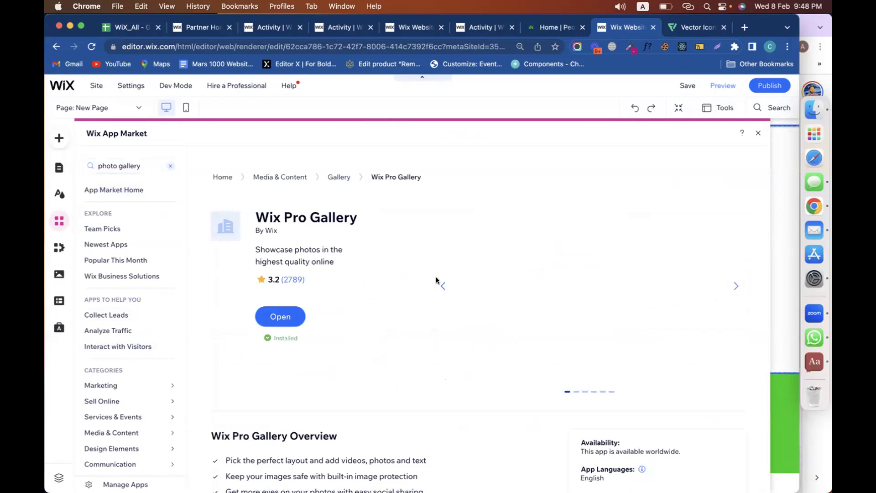
pyautogui.click(290, 314)
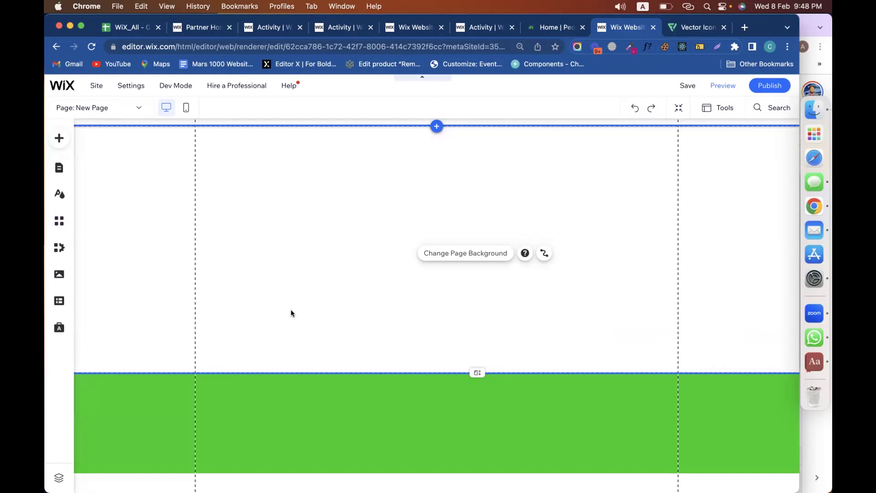
pyautogui.scroll(2, 291, 309)
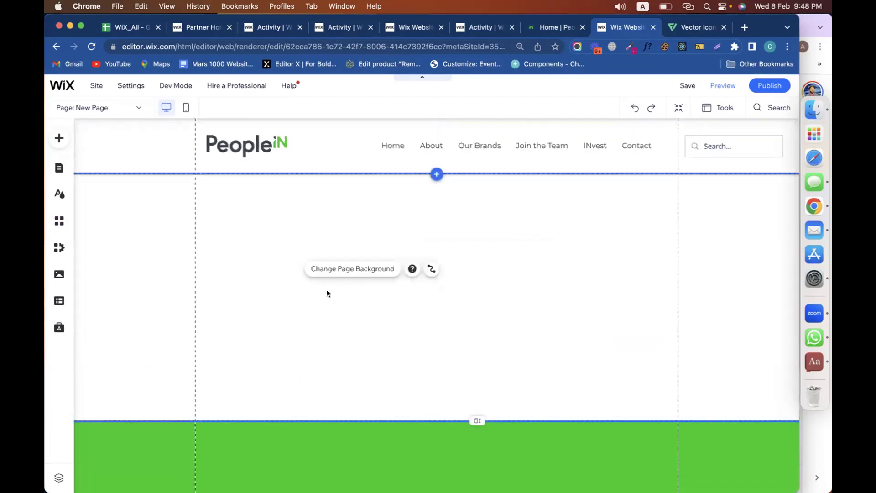
pyautogui.click(59, 138)
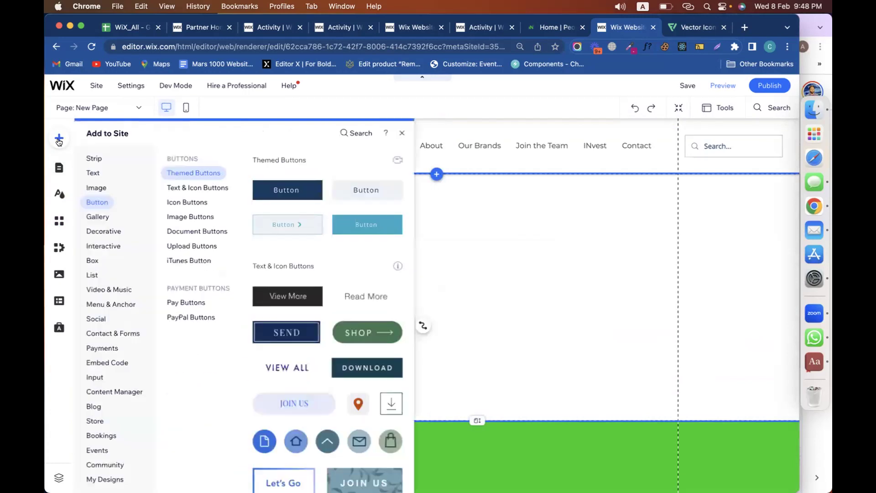
pyautogui.click(110, 304)
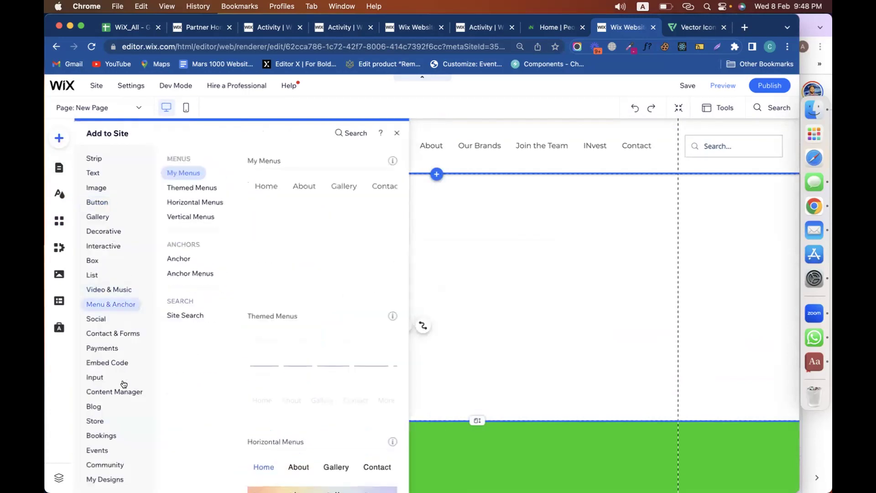
pyautogui.click(554, 348)
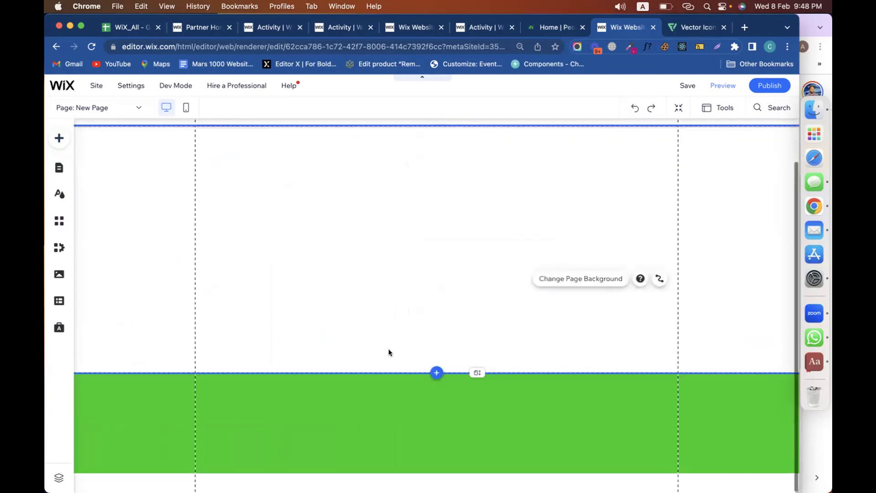
# Review the hidden new page in the PeopleIN site menu and look through the live PeopleIN home page
pyautogui.scroll(2, 378, 294)
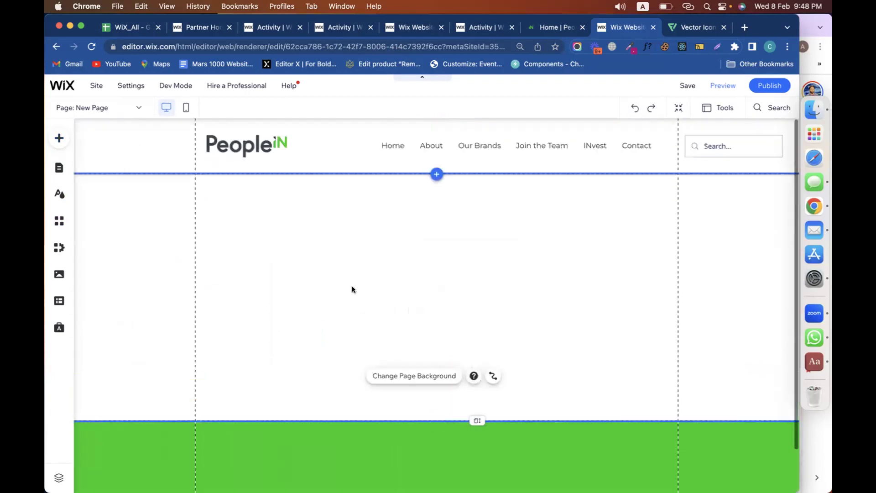
pyautogui.click(59, 168)
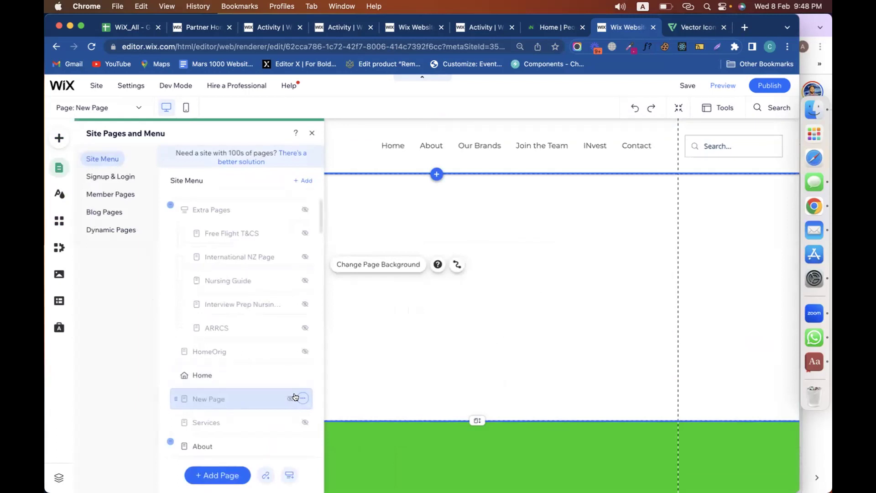
pyautogui.click(515, 266)
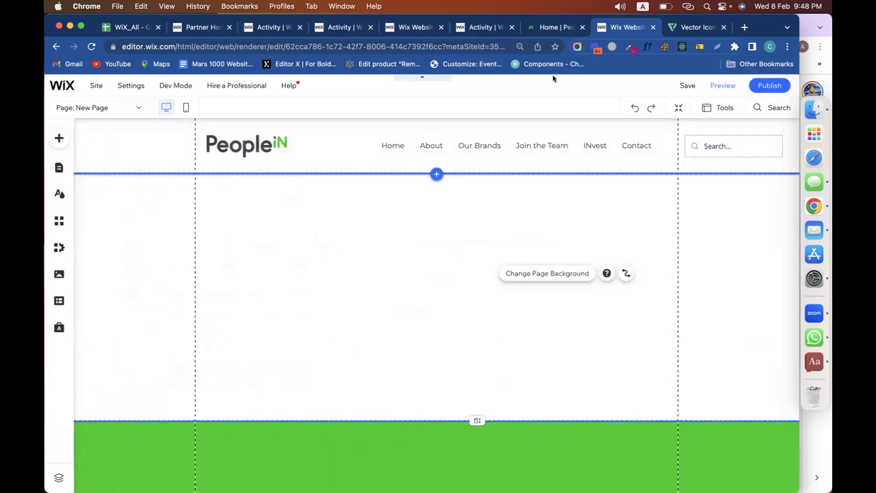
pyautogui.click(553, 27)
pyautogui.scroll(-10, 436, 214)
pyautogui.scroll(-15, 436, 217)
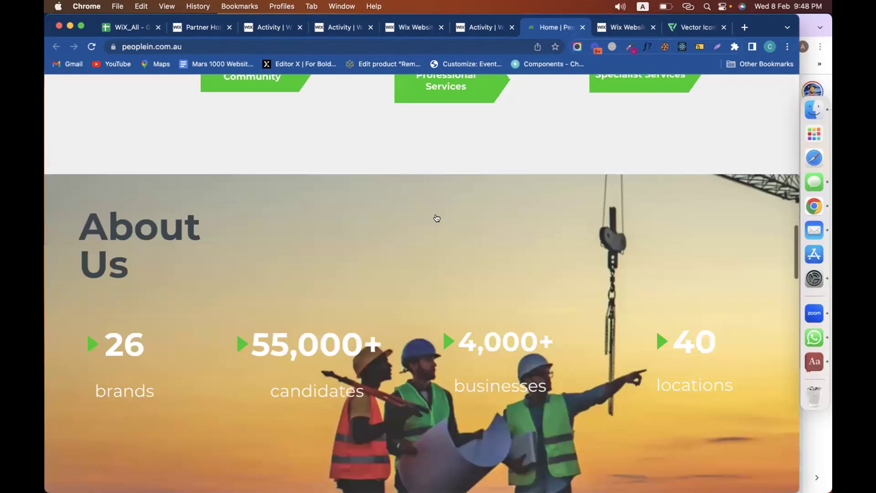
pyautogui.scroll(2, 474, 120)
pyautogui.click(615, 32)
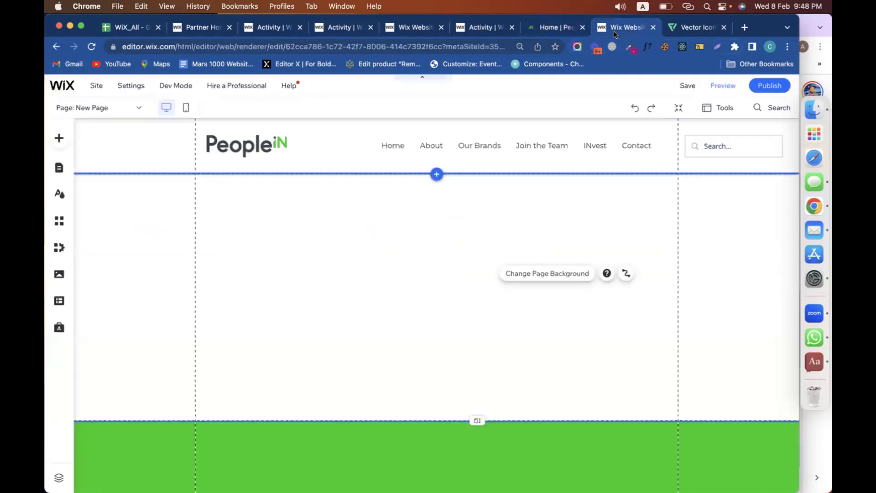
pyautogui.scroll(-2, 393, 406)
pyautogui.scroll(2, 353, 381)
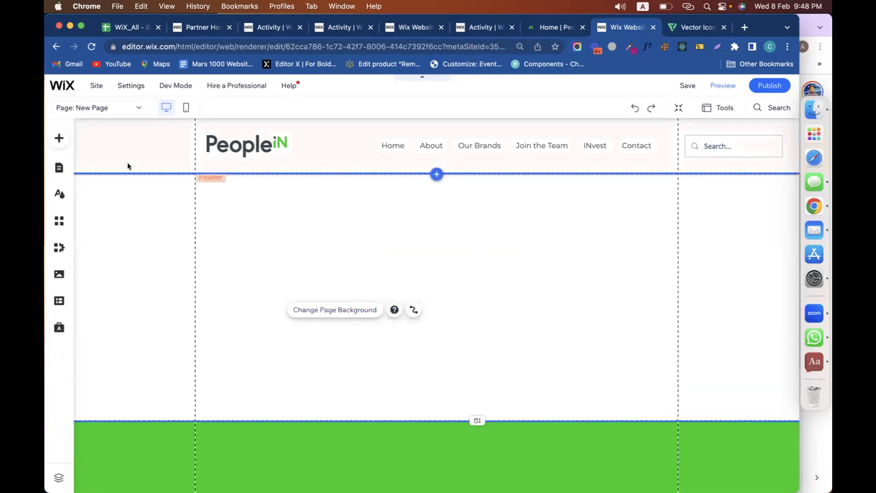
pyautogui.click(54, 166)
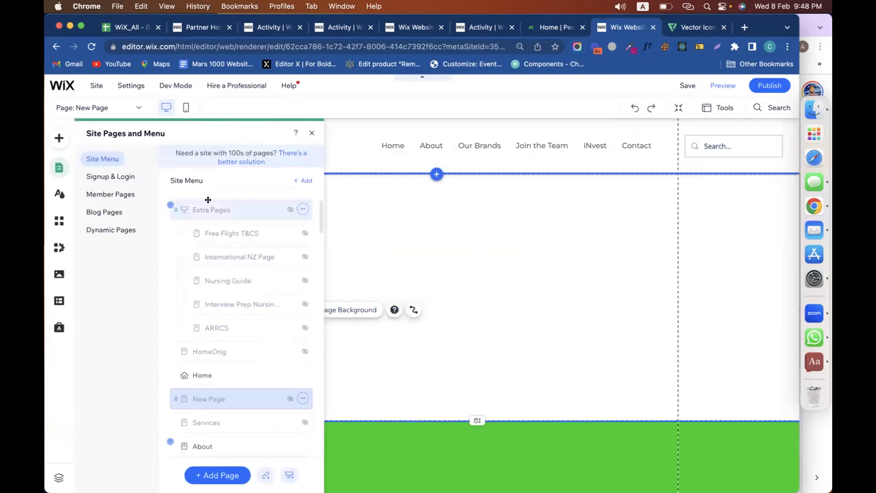
pyautogui.click(413, 258)
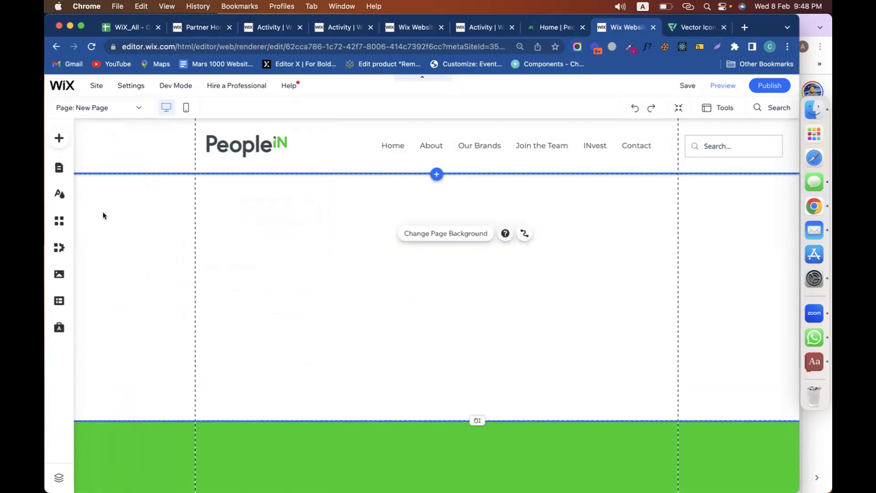
# Search the Wix App Market for "wix", install Wix Photo Albums, and try to open its album management
pyautogui.click(59, 221)
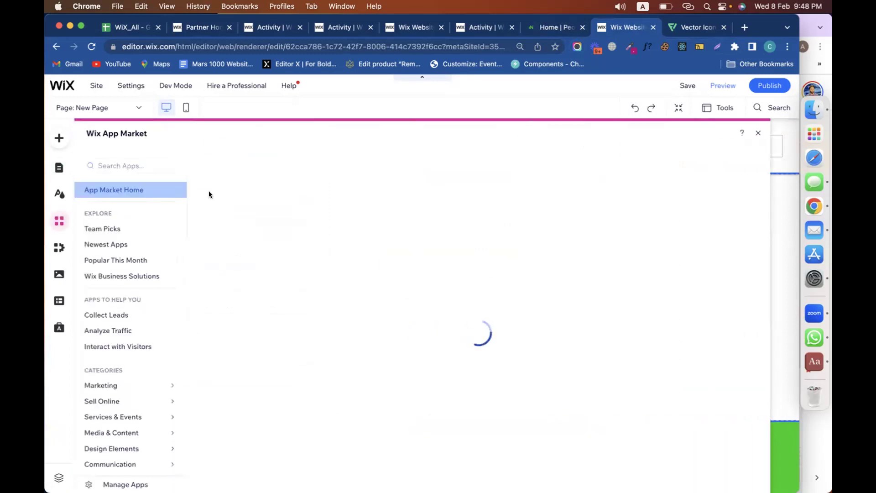
pyautogui.click(121, 164)
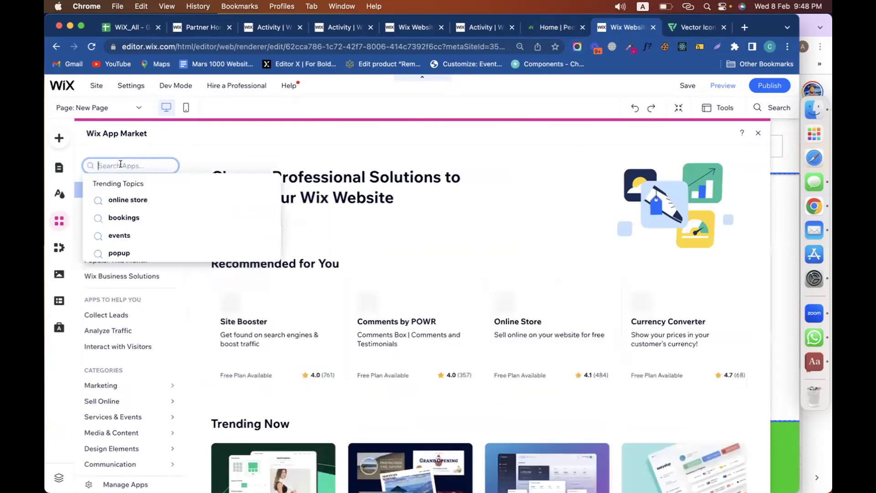
pyautogui.write('wix')
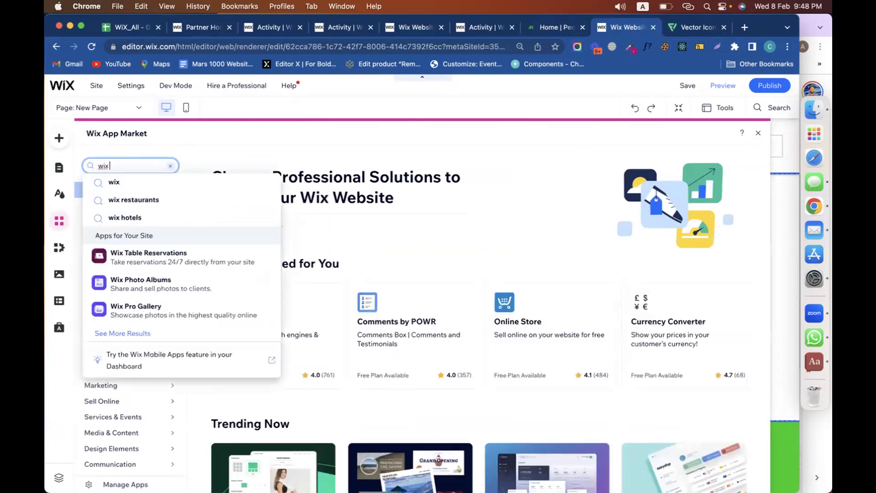
pyautogui.click(142, 285)
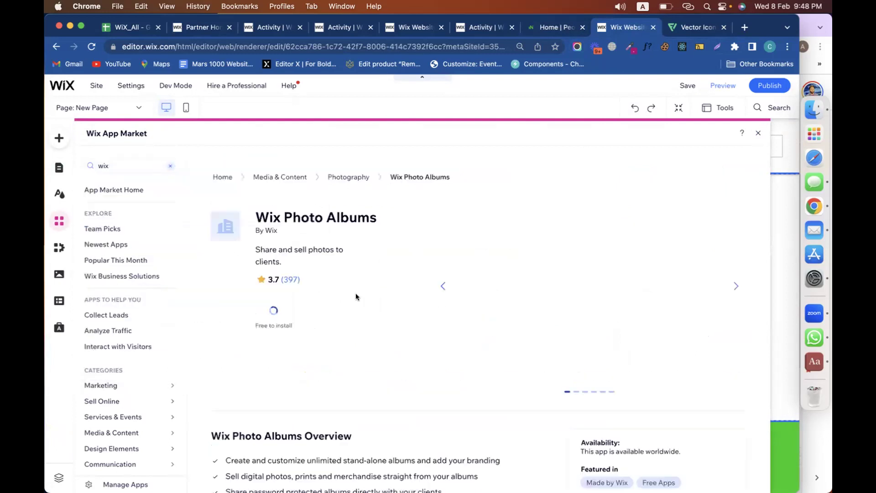
pyautogui.click(305, 316)
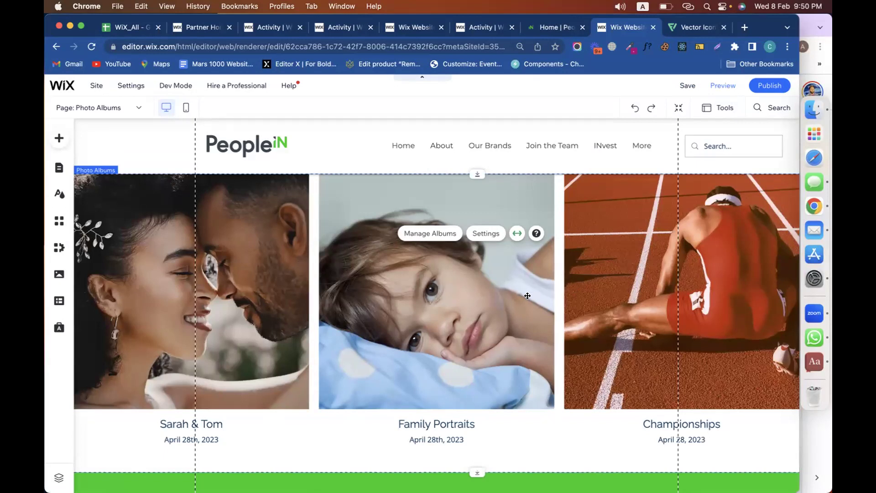
pyautogui.click(440, 234)
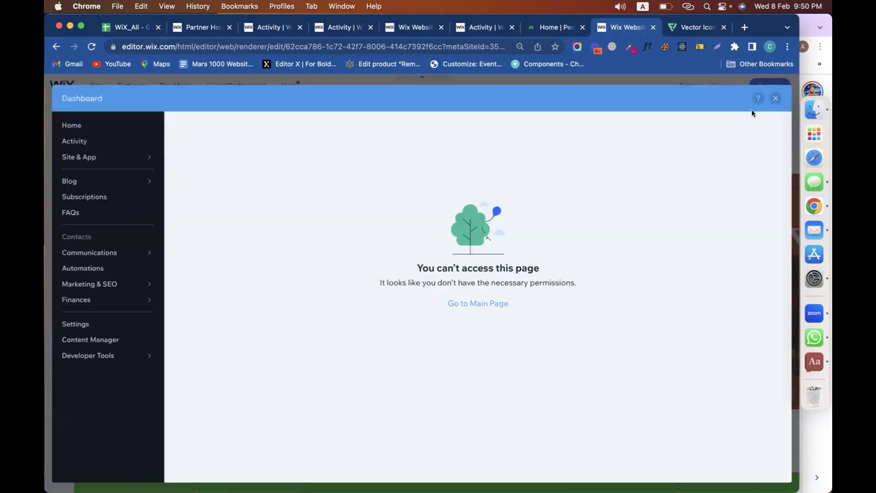
pyautogui.click(774, 98)
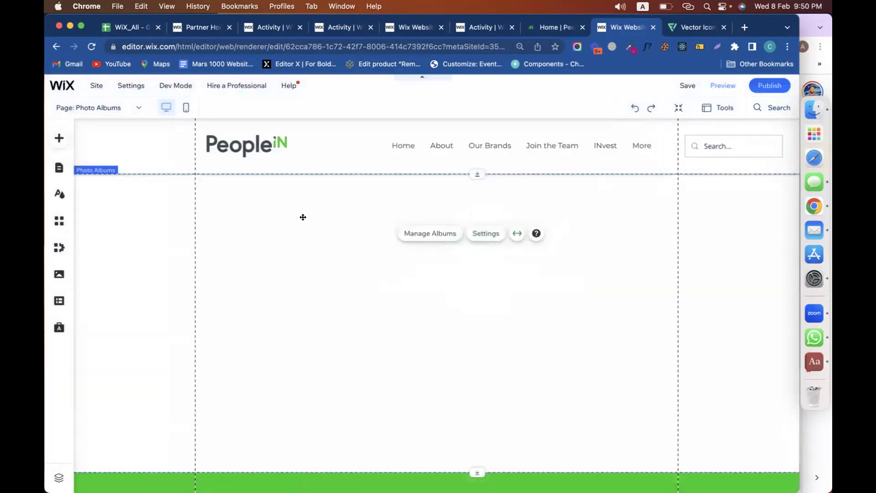
# Delete the Photo Albums page from the PeopleIN site together with its app
pyautogui.click(64, 168)
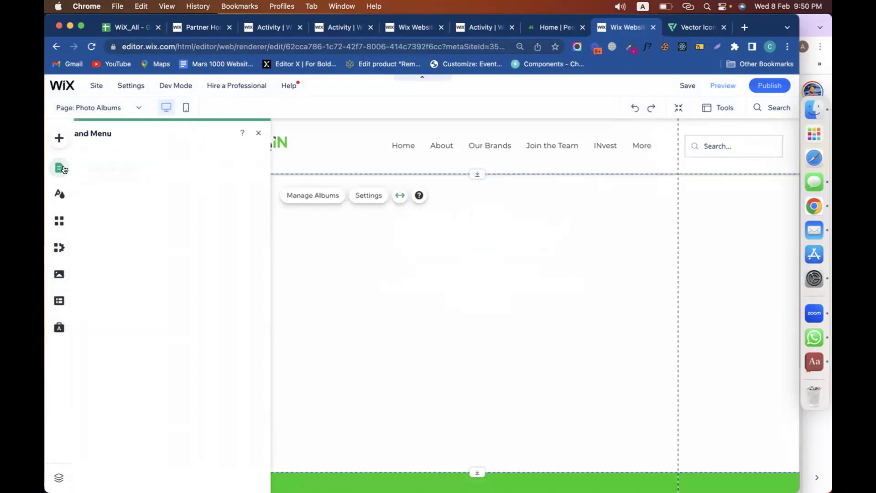
pyautogui.scroll(-2, 256, 365)
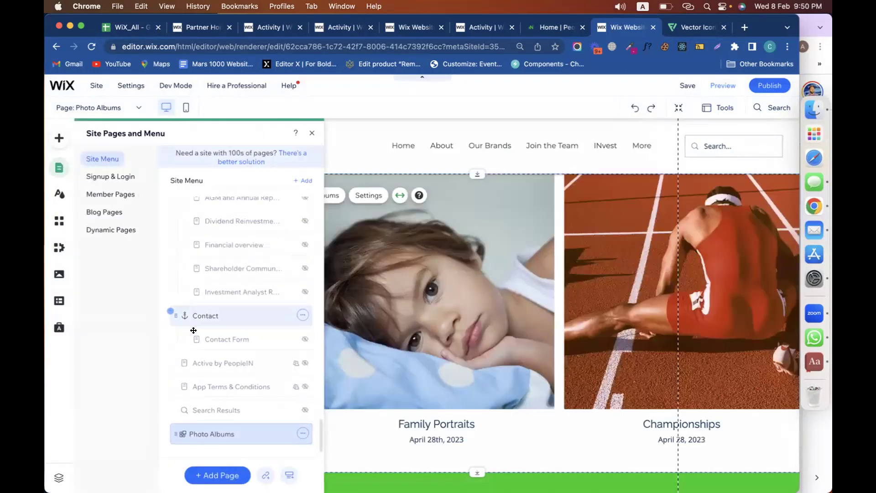
pyautogui.scroll(1, 287, 402)
pyautogui.click(302, 432)
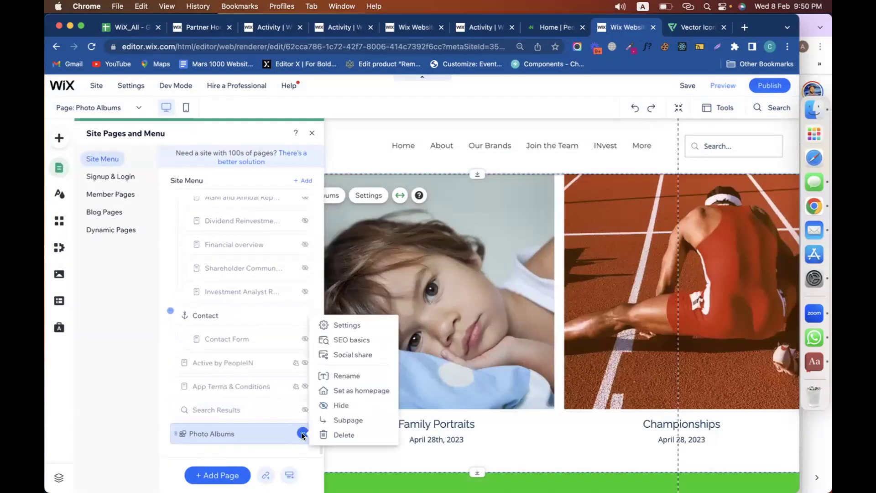
pyautogui.click(318, 435)
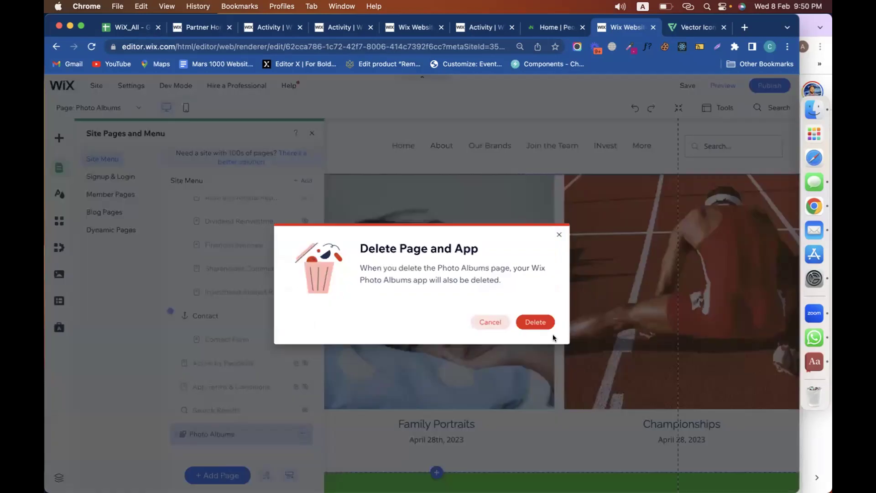
pyautogui.click(535, 320)
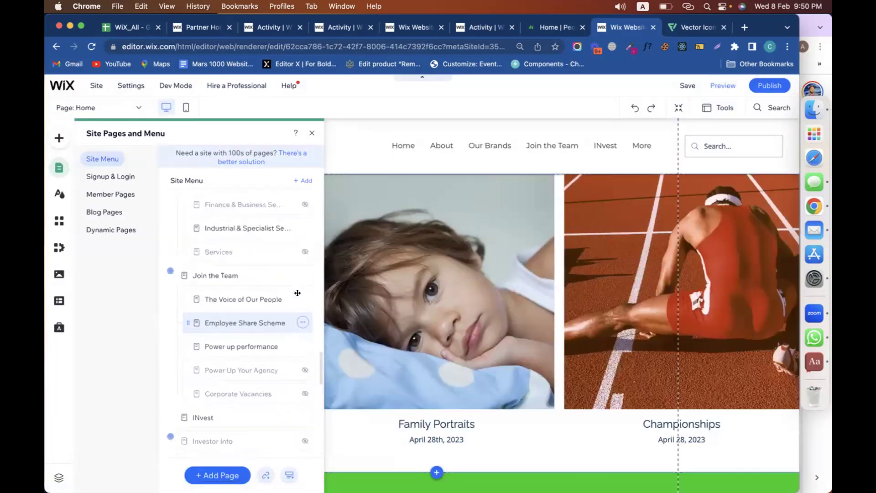
# Switch to the Partner Dashboard and start creating a new site, closing the leftover Activity browser tabs
pyautogui.click(415, 29)
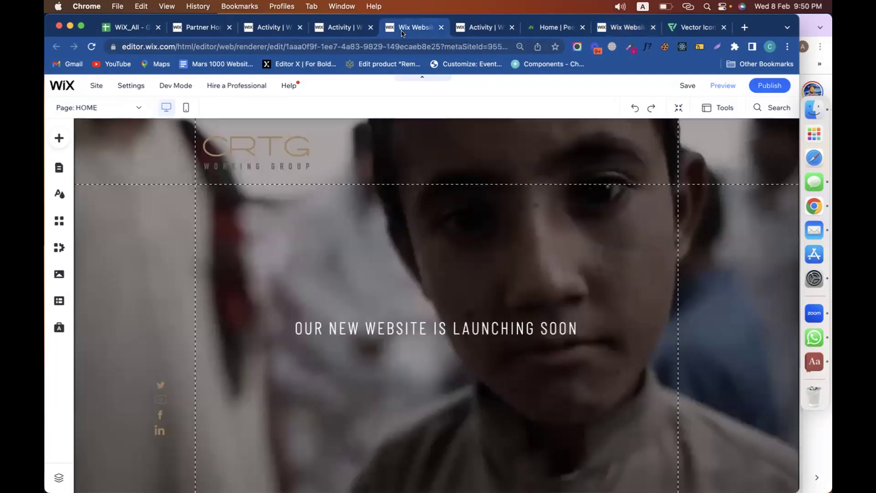
pyautogui.click(347, 30)
pyautogui.click(278, 29)
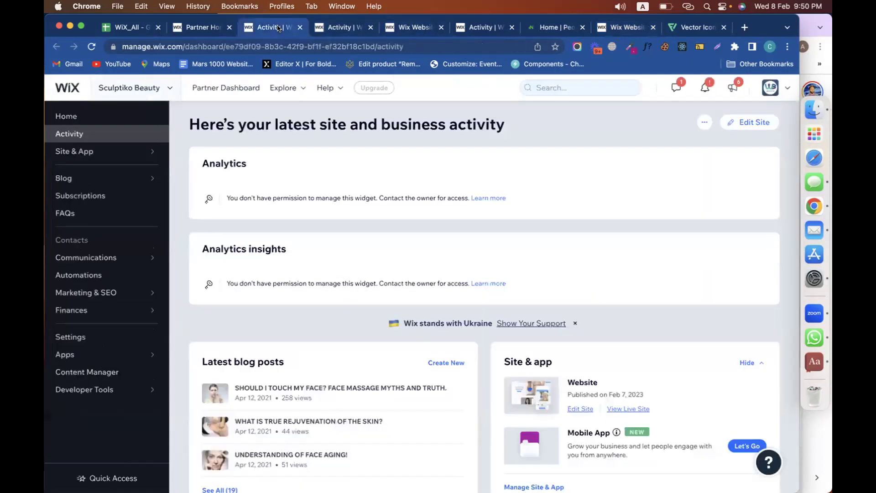
pyautogui.click(188, 26)
pyautogui.scroll(-3, 435, 252)
pyautogui.scroll(-3, 639, 191)
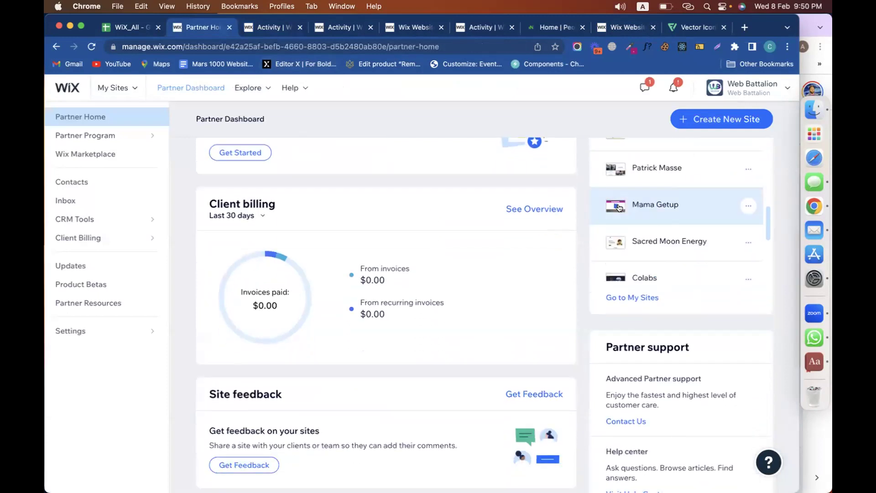
pyautogui.scroll(3, 404, 163)
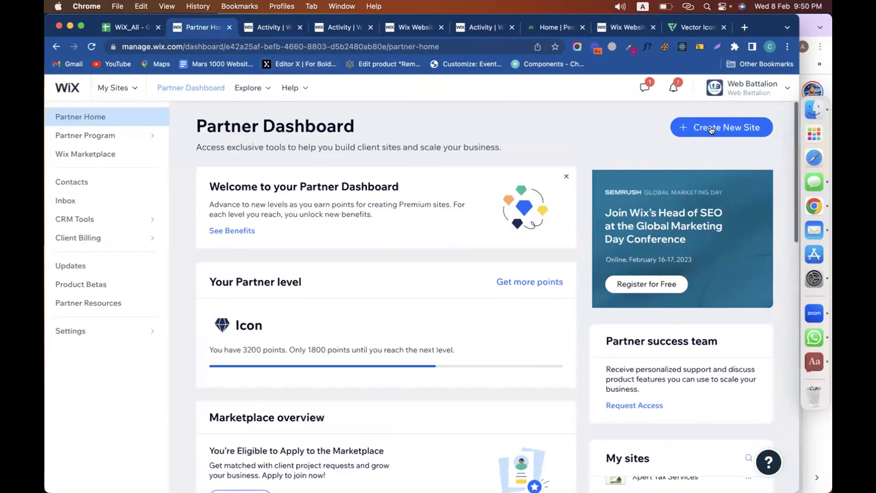
pyautogui.click(712, 127)
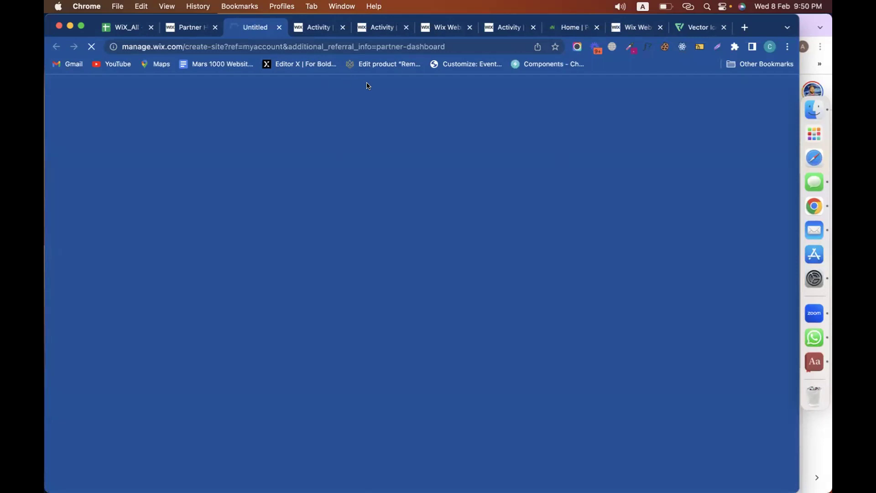
pyautogui.click(343, 27)
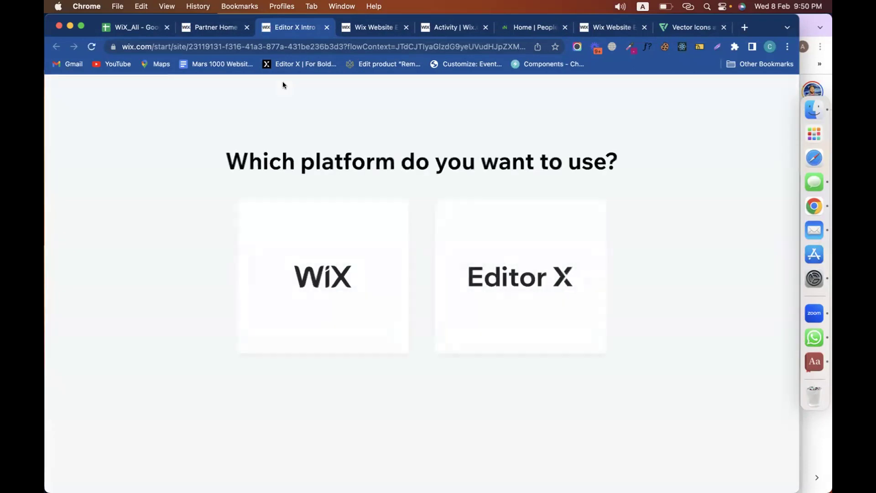
# Choose Wix as the new site's platform and skip the website type, name and features questions
pyautogui.click(340, 254)
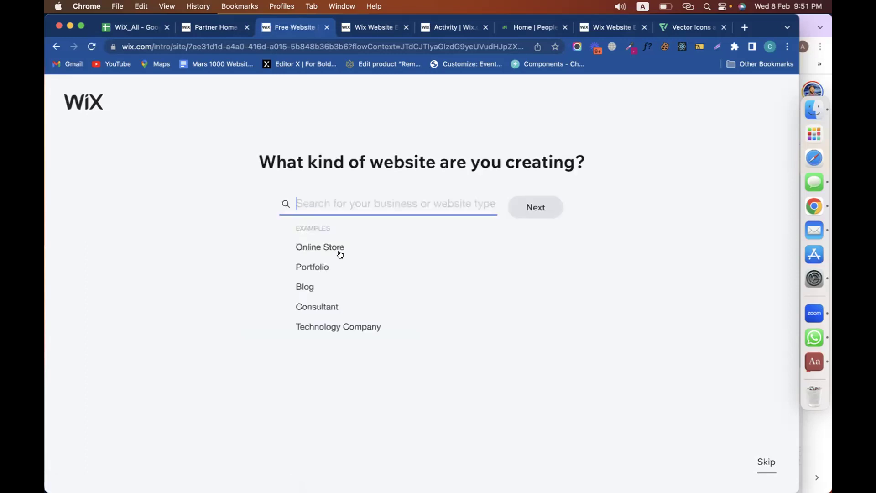
pyautogui.click(760, 460)
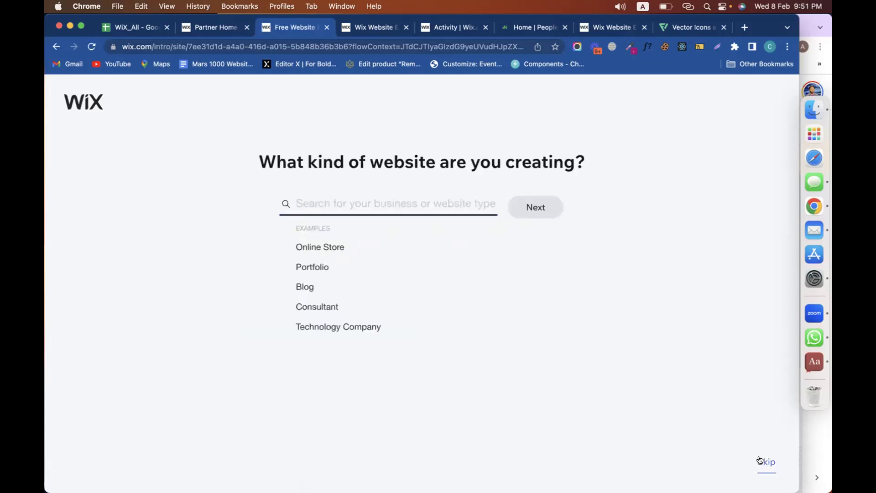
pyautogui.click(768, 471)
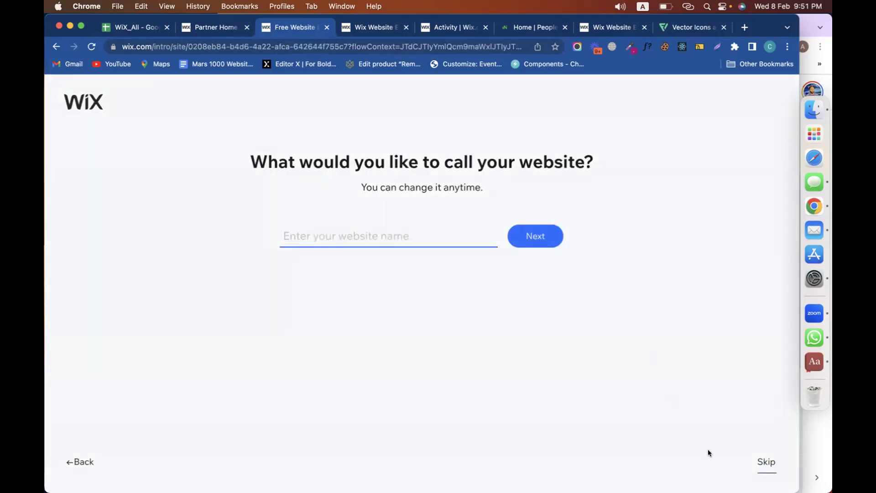
pyautogui.click(764, 464)
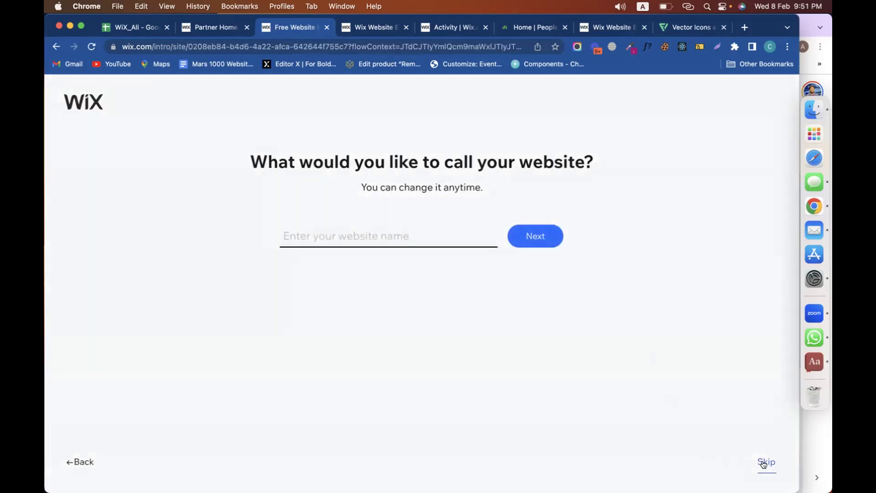
pyautogui.click(763, 464)
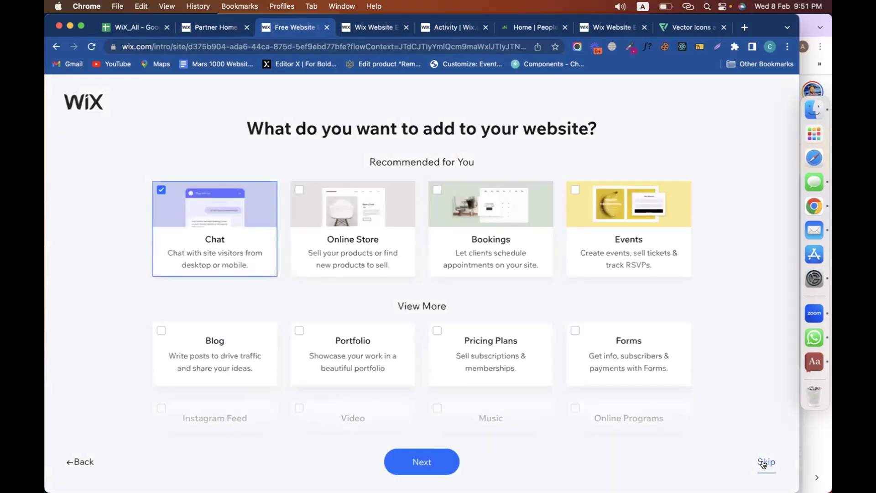
pyautogui.click(763, 464)
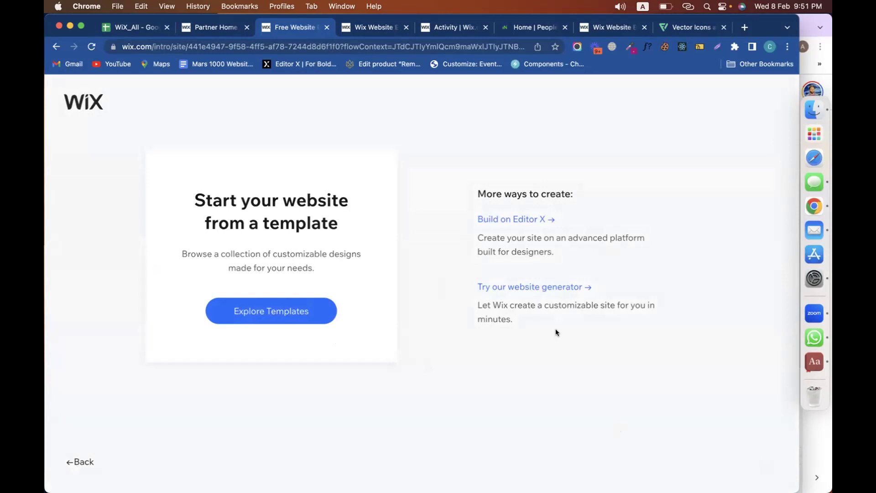
# Start the new site from the Personal Blog template and open the collection of elements that can be added
pyautogui.click(261, 307)
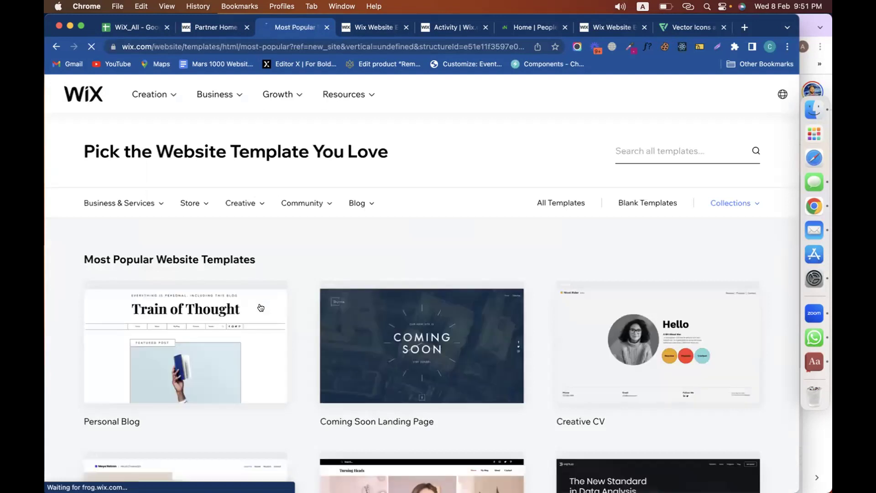
pyautogui.moveTo(250, 310)
pyautogui.click(187, 331)
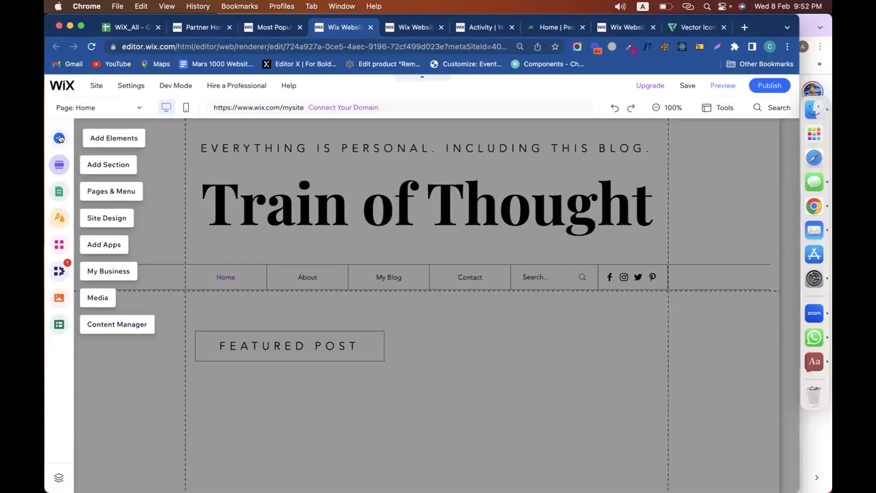
pyautogui.click(59, 139)
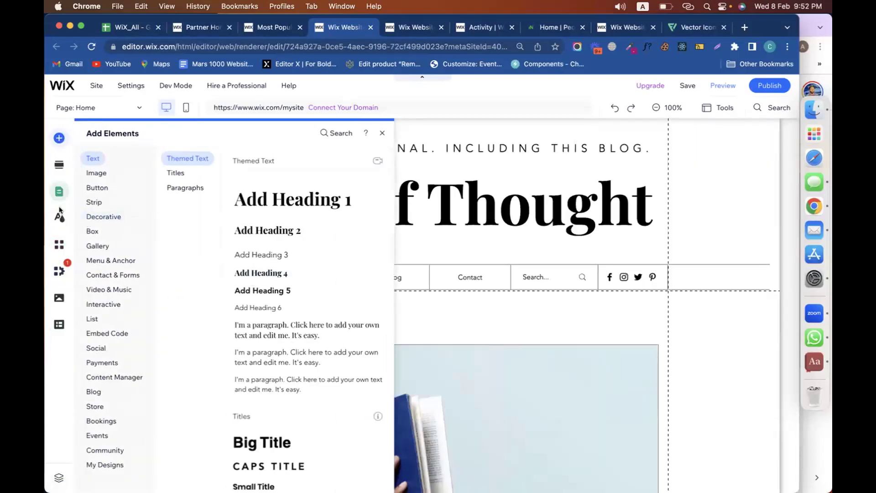
# Add a new page named portfolio to the site menu and select its empty section
pyautogui.click(59, 191)
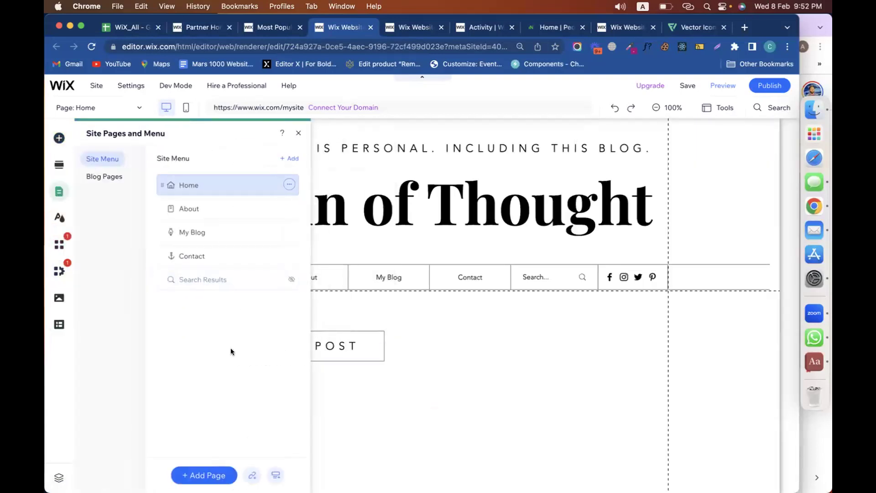
pyautogui.click(209, 475)
pyautogui.click(104, 136)
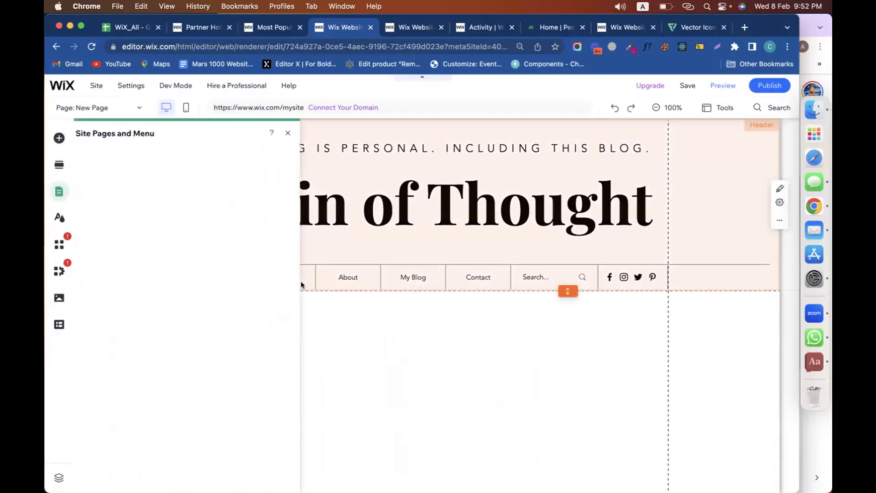
pyautogui.write('portfolio')
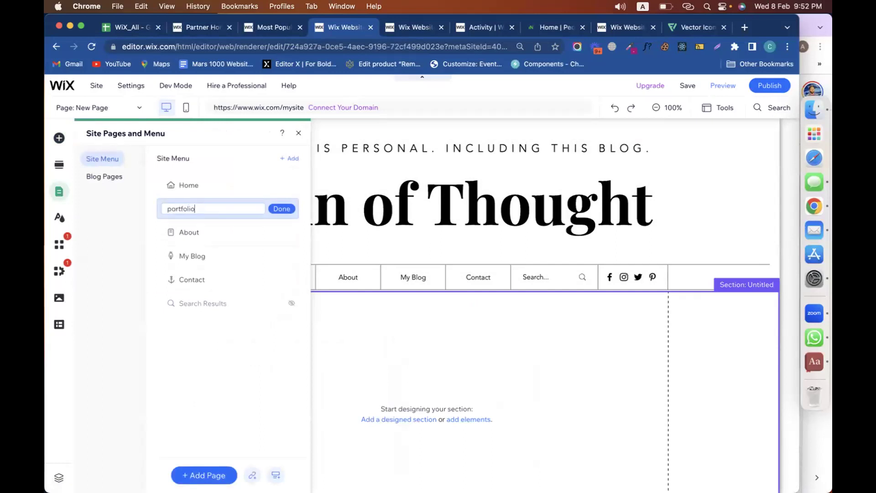
pyautogui.press('Return')
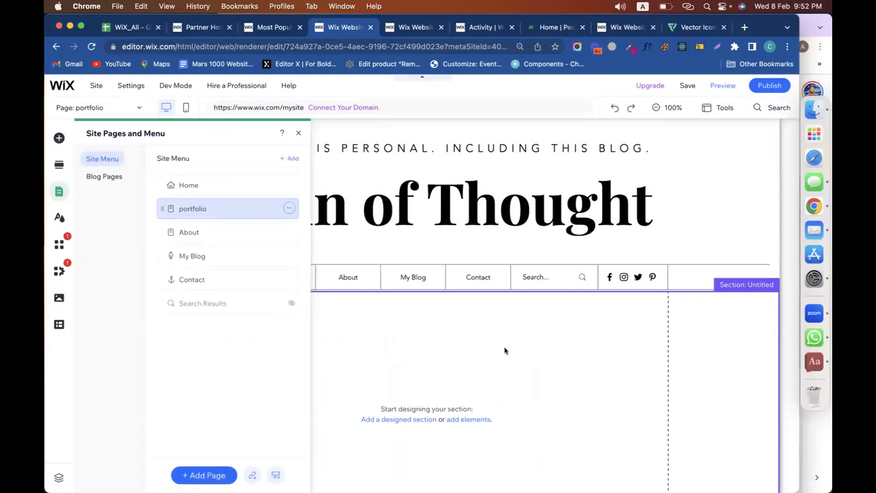
pyautogui.click(540, 368)
pyautogui.scroll(-3, 382, 381)
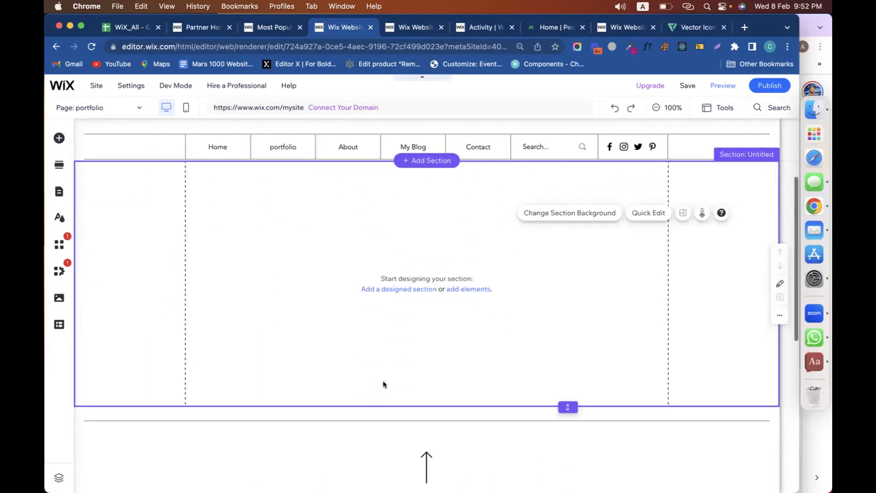
# Find the Wix Photo Albums app in the Wix App Market by searching for "wix photo" and add it to the site
pyautogui.click(58, 138)
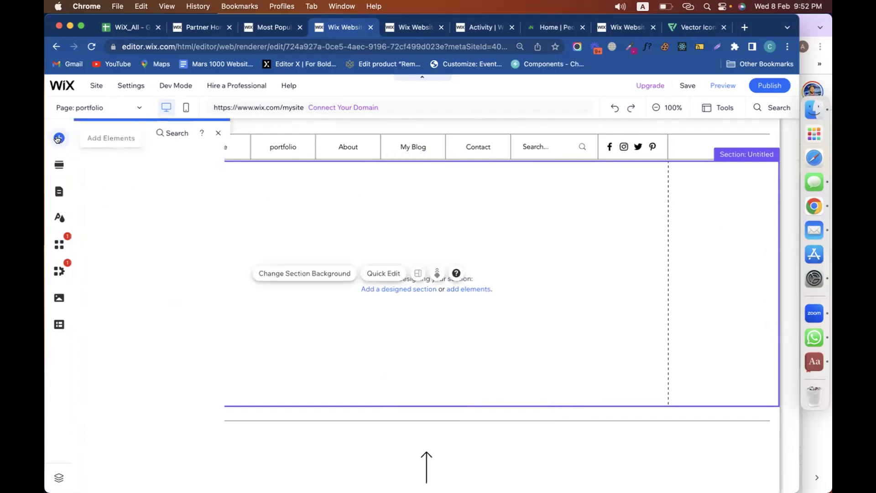
pyautogui.click(59, 244)
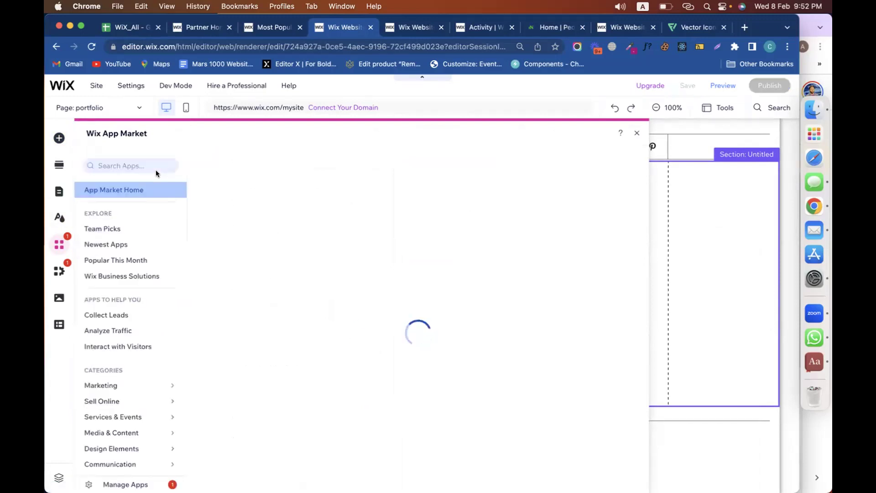
pyautogui.click(148, 166)
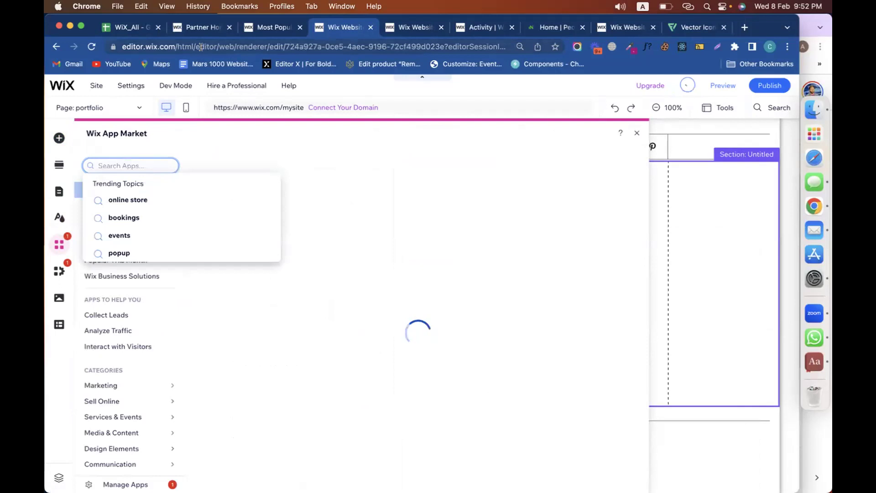
pyautogui.write('wix ph')
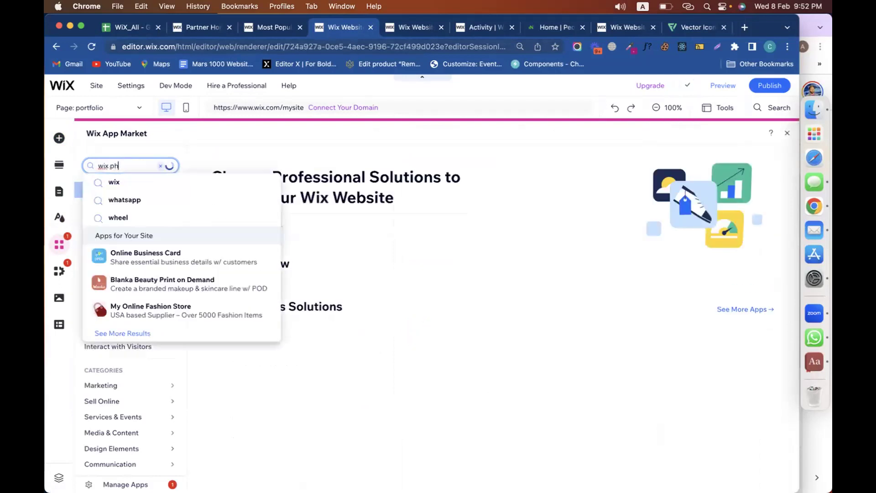
pyautogui.write('oto')
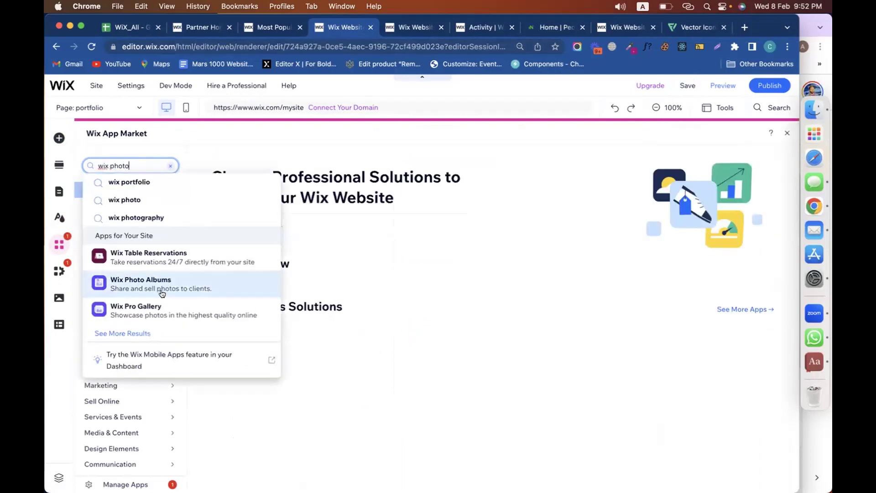
pyautogui.click(162, 293)
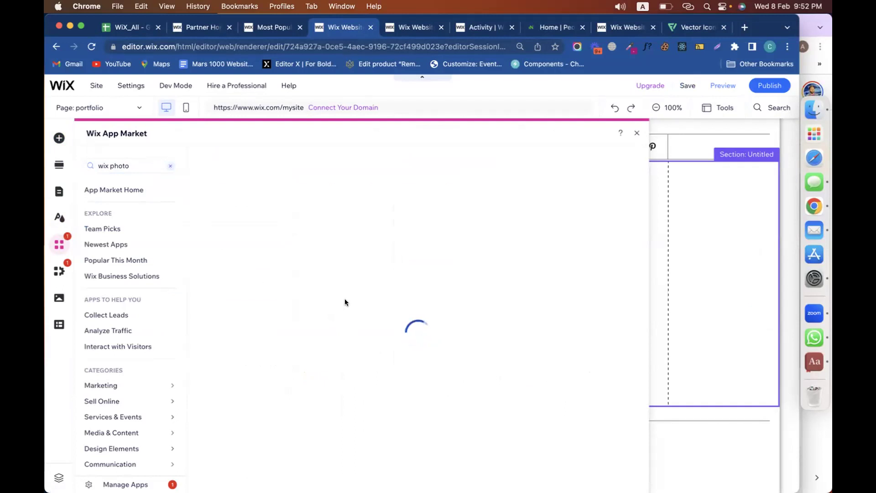
pyautogui.click(294, 310)
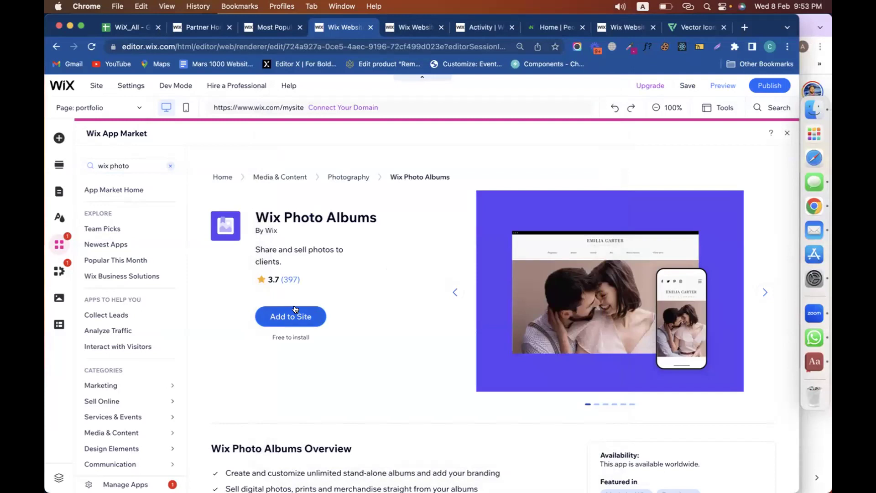
pyautogui.click(295, 319)
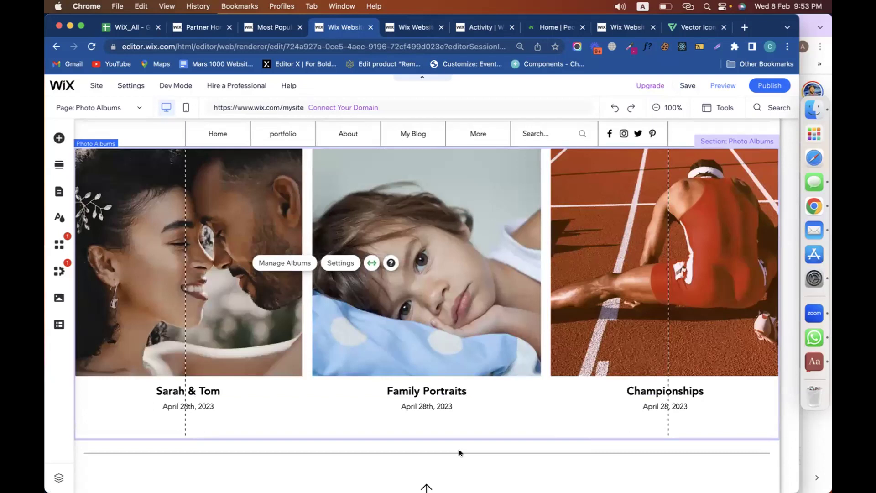
# Open album management for the Photo Albums app and start creating a new album
pyautogui.click(279, 259)
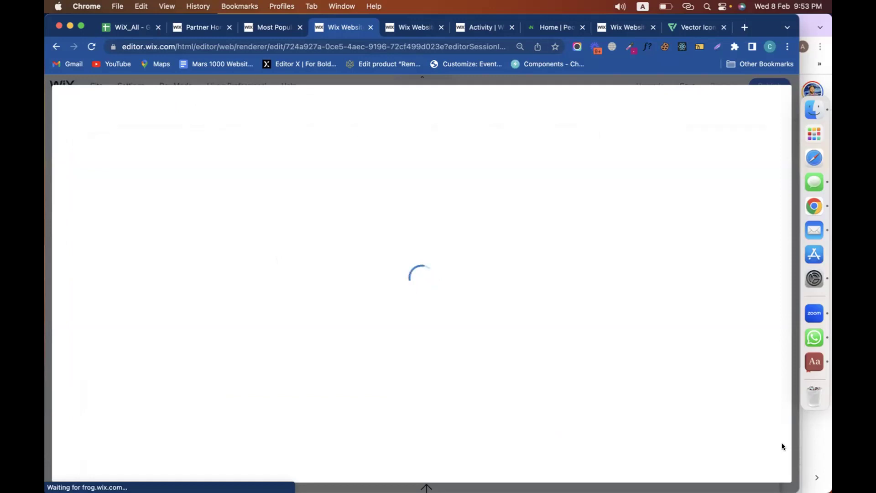
pyautogui.click(799, 439)
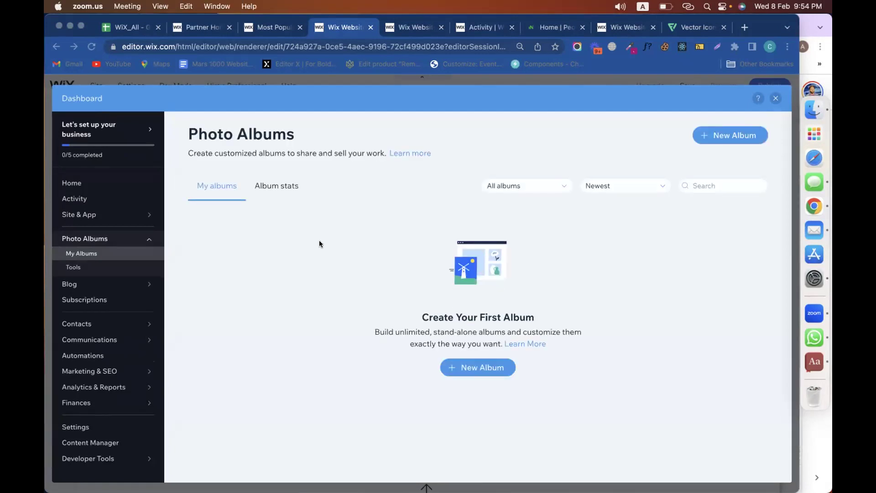
pyautogui.click(482, 372)
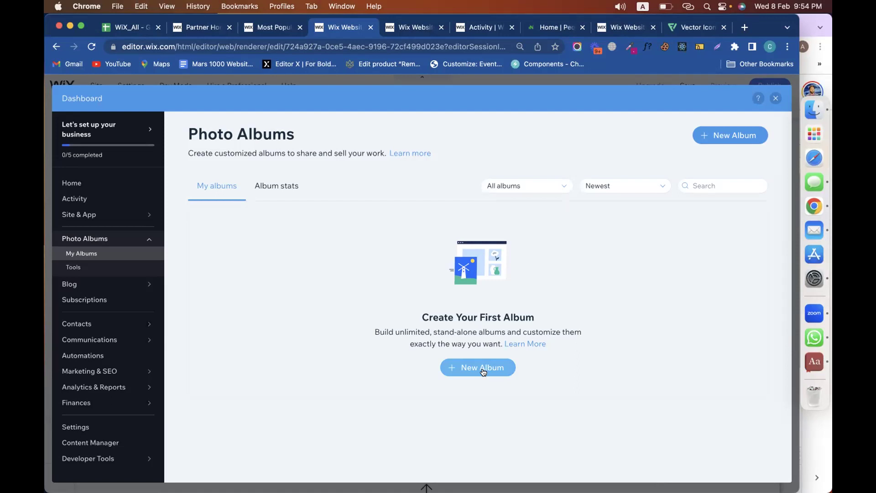
pyautogui.click(483, 371)
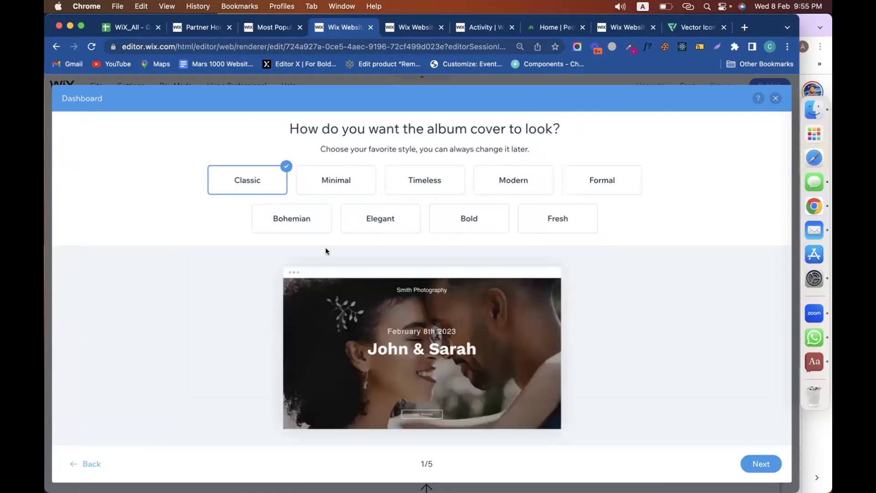
# Compare the Minimal, Timeless, Modern and Classic album cover styles, choose Formal and continue to the layout choice
pyautogui.click(337, 181)
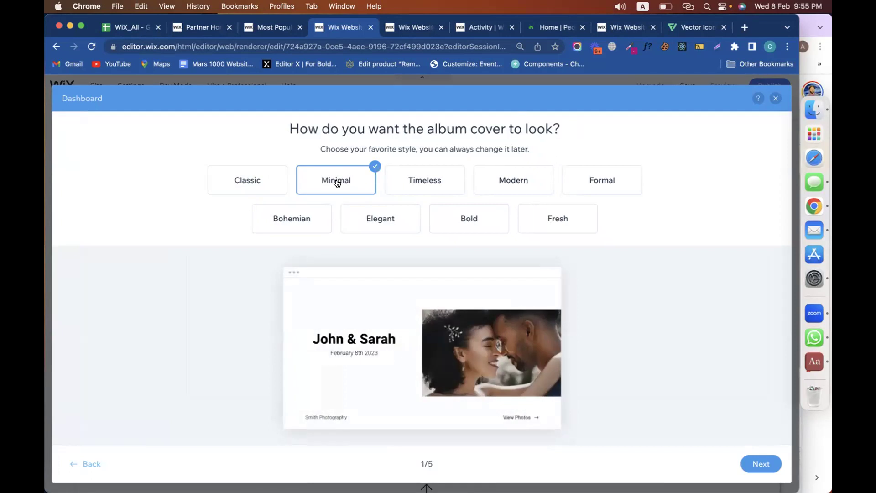
pyautogui.click(392, 186)
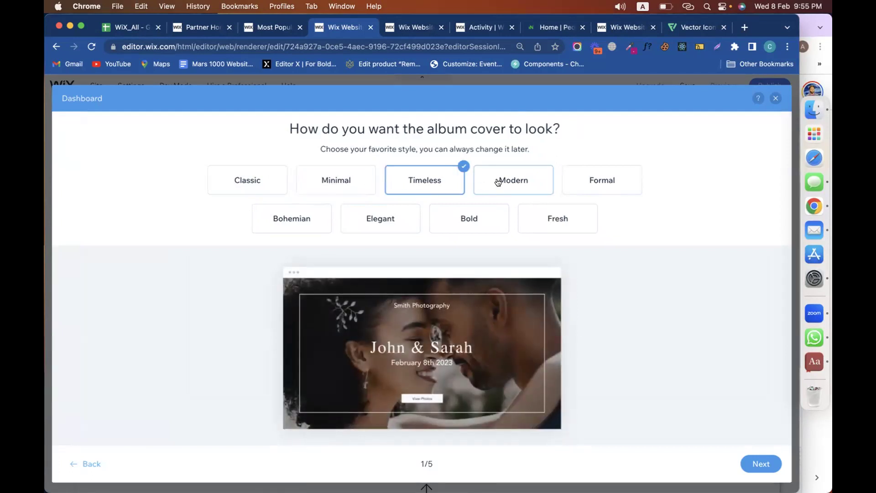
pyautogui.click(498, 182)
pyautogui.click(577, 191)
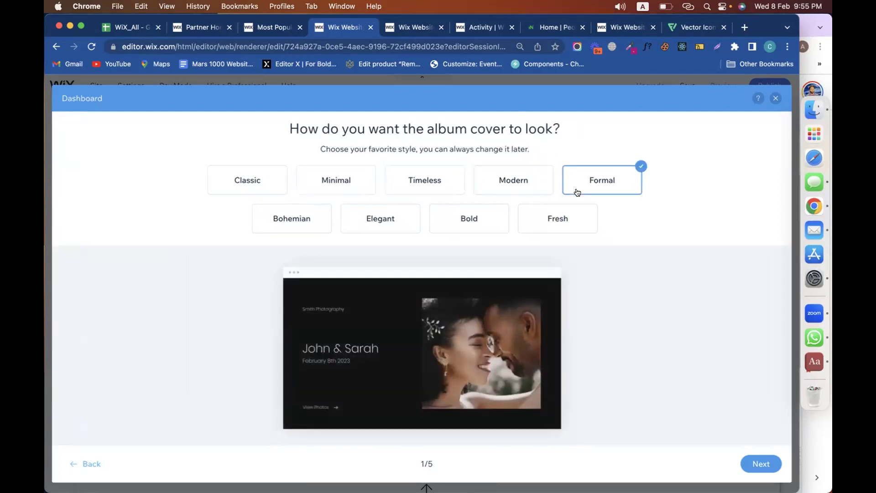
pyautogui.click(235, 179)
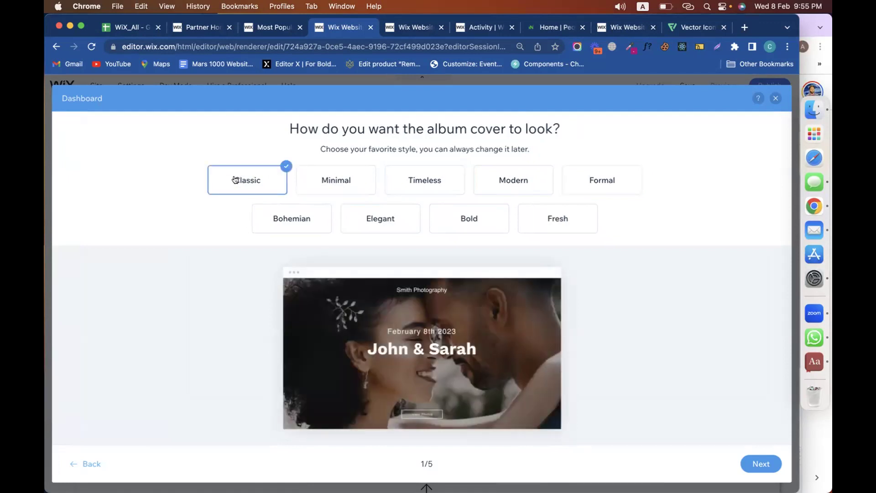
pyautogui.click(612, 178)
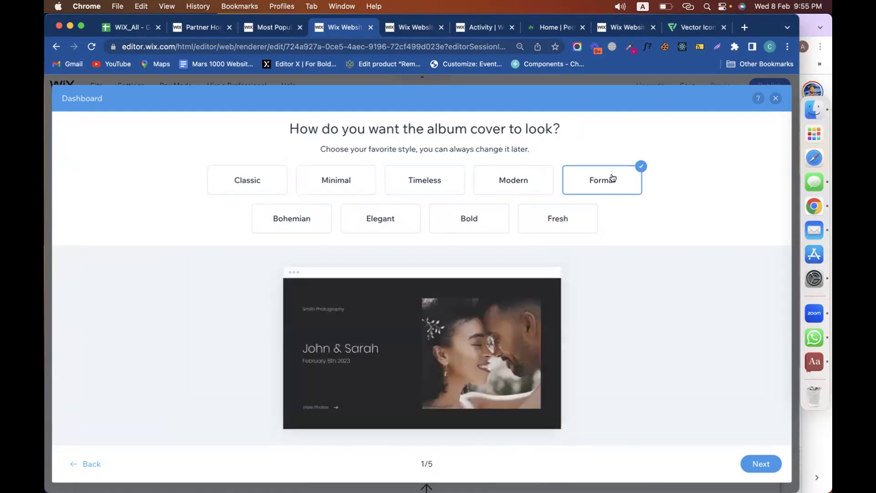
pyautogui.click(763, 465)
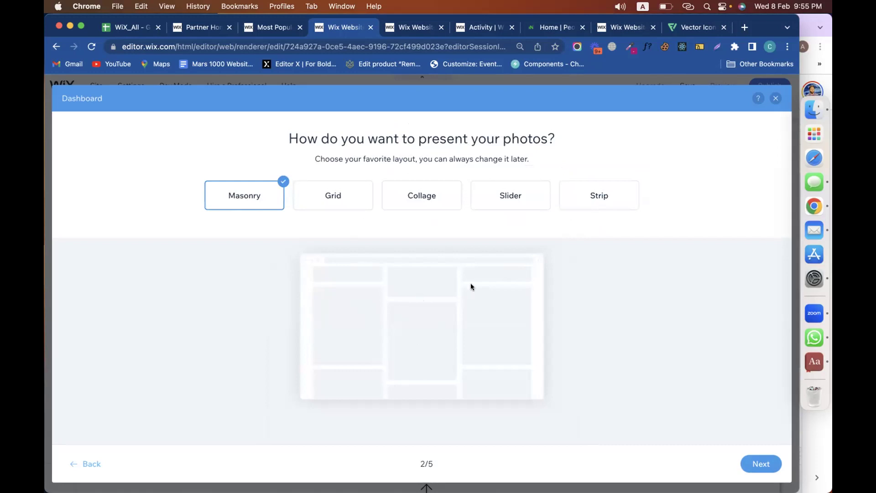
# Preview the Grid, Collage, Slider and Strip photo layouts, choose Masonry and continue to the business name question
pyautogui.click(349, 199)
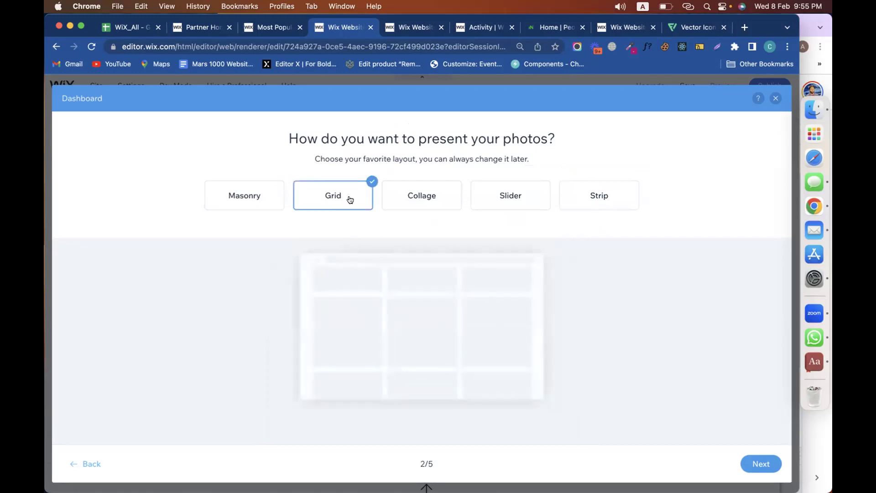
pyautogui.click(420, 202)
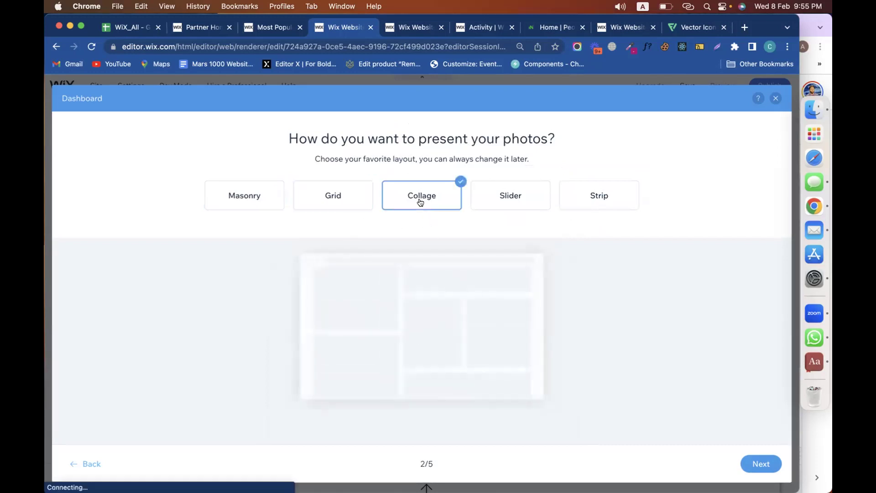
pyautogui.click(516, 208)
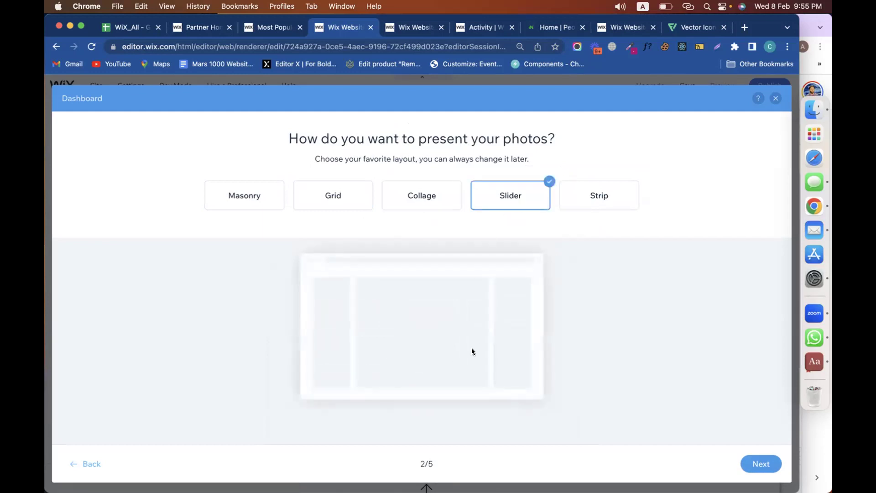
pyautogui.click(600, 207)
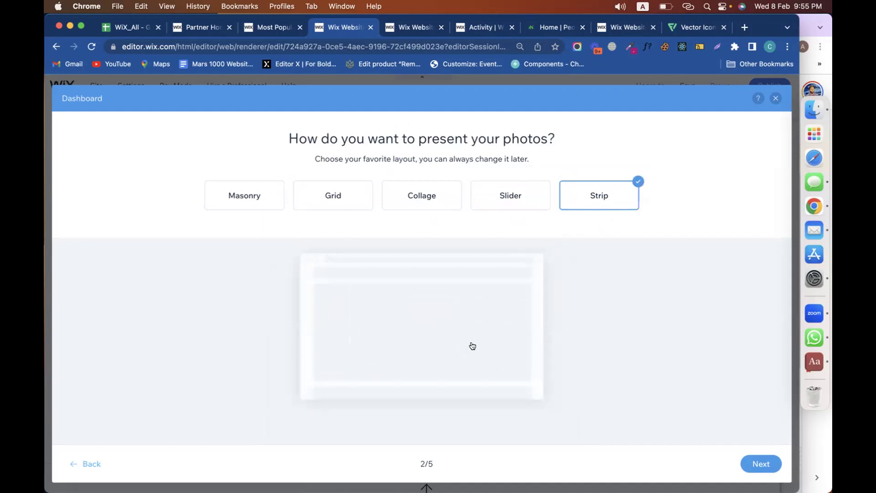
pyautogui.click(254, 194)
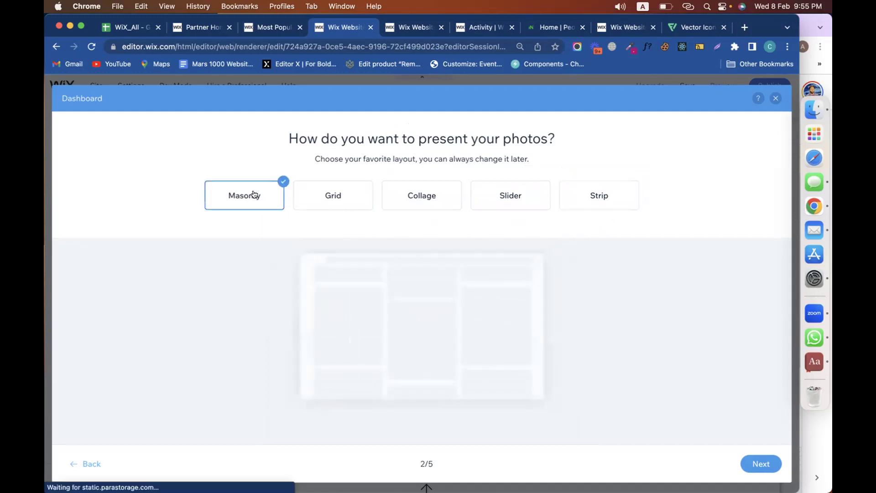
pyautogui.click(760, 463)
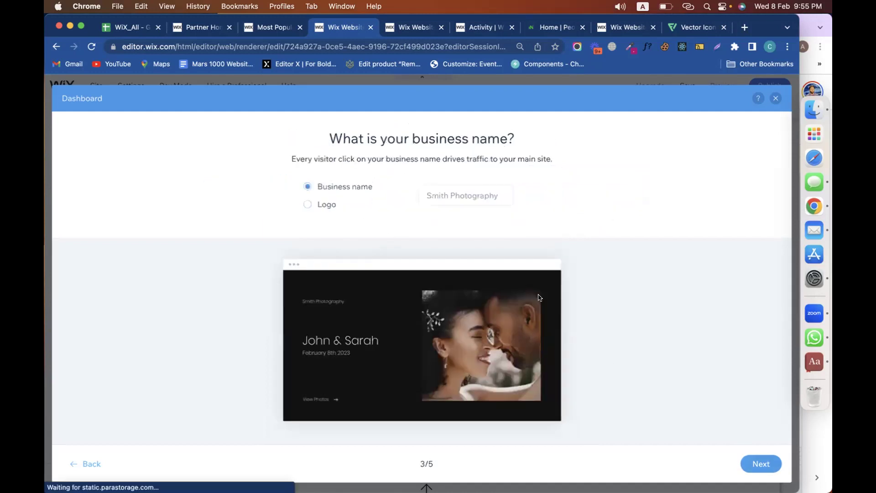
# Set the album's business name to webbattalion and continue to the album naming page
pyautogui.click(487, 199)
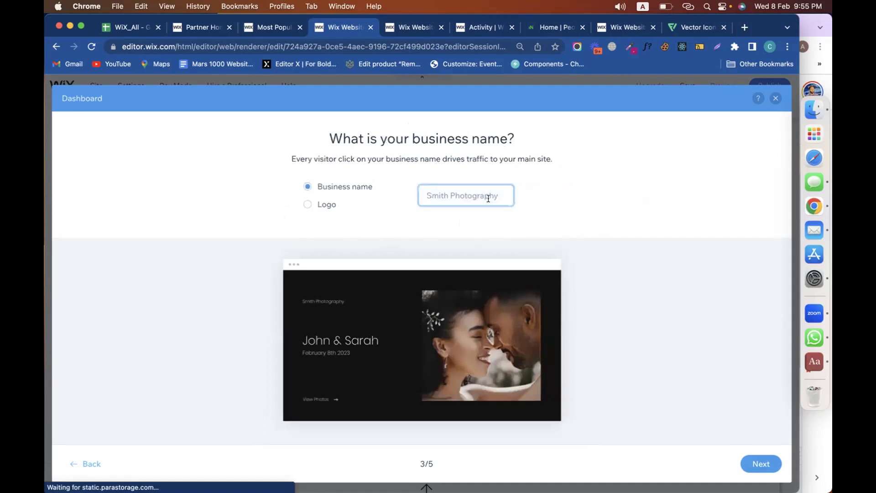
pyautogui.write('cmbd')
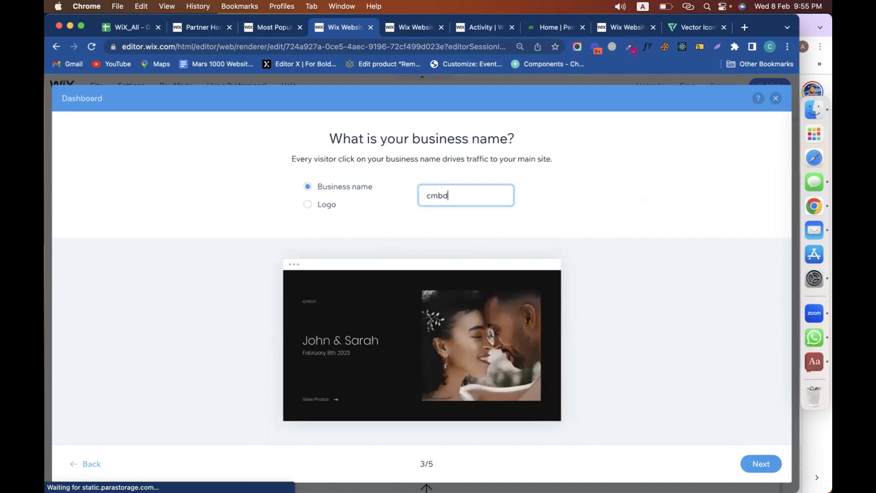
pyautogui.press('super+a')
pyautogui.write('webbattalion')
pyautogui.click(762, 470)
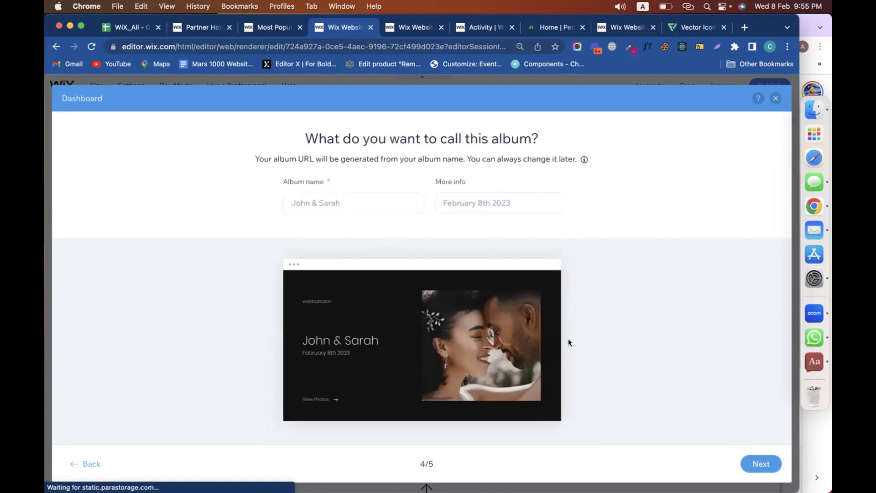
# Name the album "Landing page" and move on to its additional info entry
pyautogui.click(303, 203)
pyautogui.write('L')
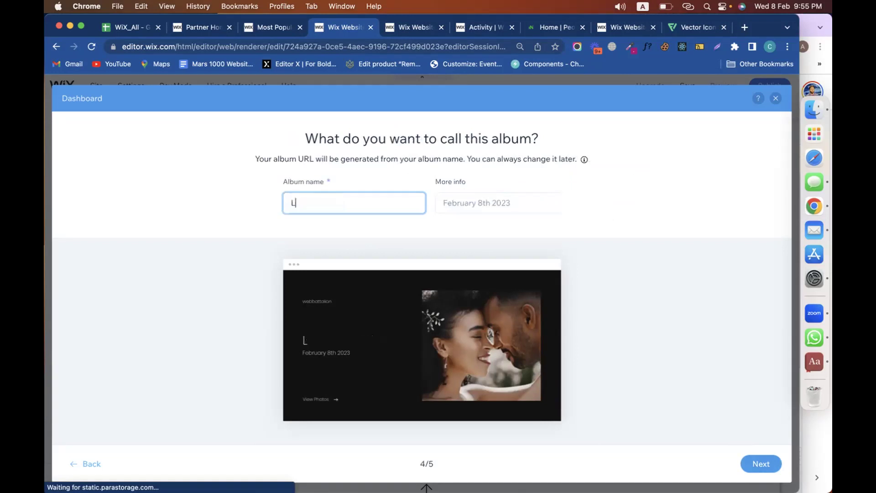
pyautogui.write('anding page')
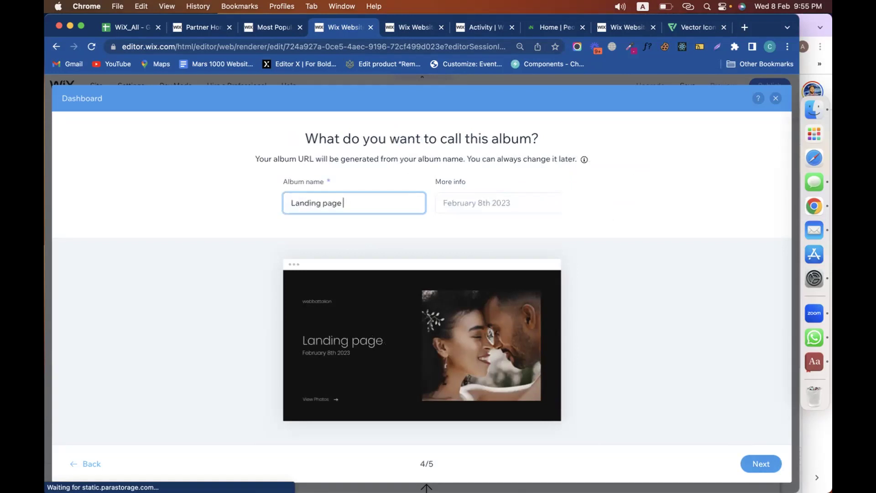
pyautogui.press('Tab')
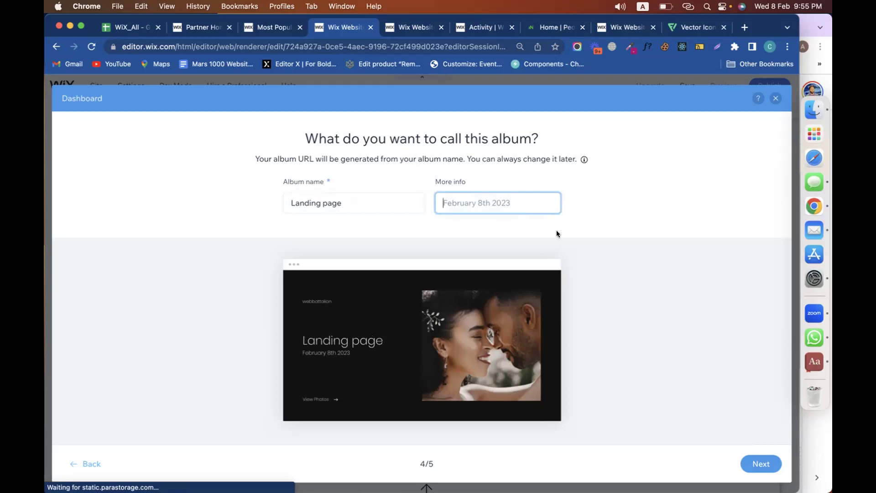
# Continue to the album's media upload and browse to the landing page folder inside the webBattalion.com assets
pyautogui.click(758, 463)
pyautogui.click(421, 313)
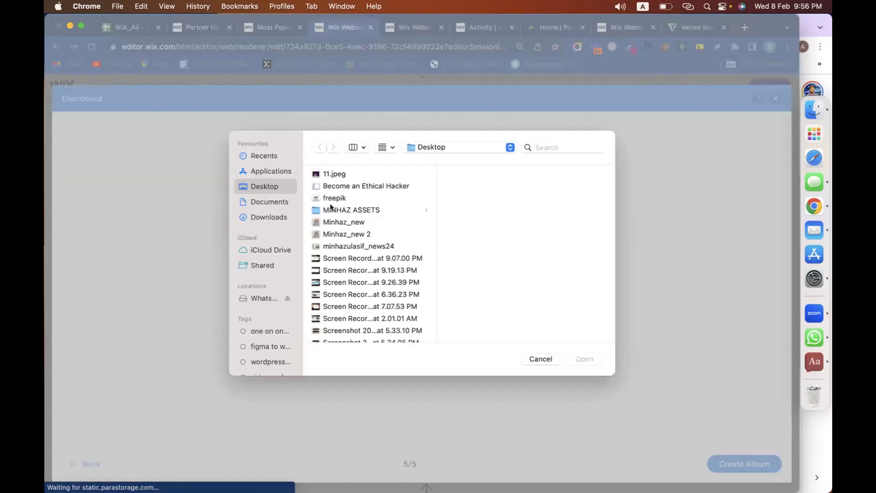
pyautogui.click(332, 209)
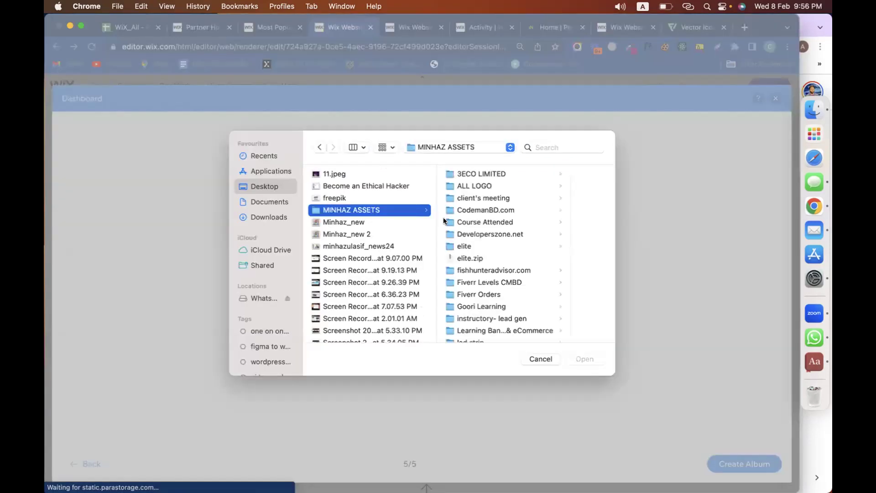
pyautogui.scroll(-3, 478, 292)
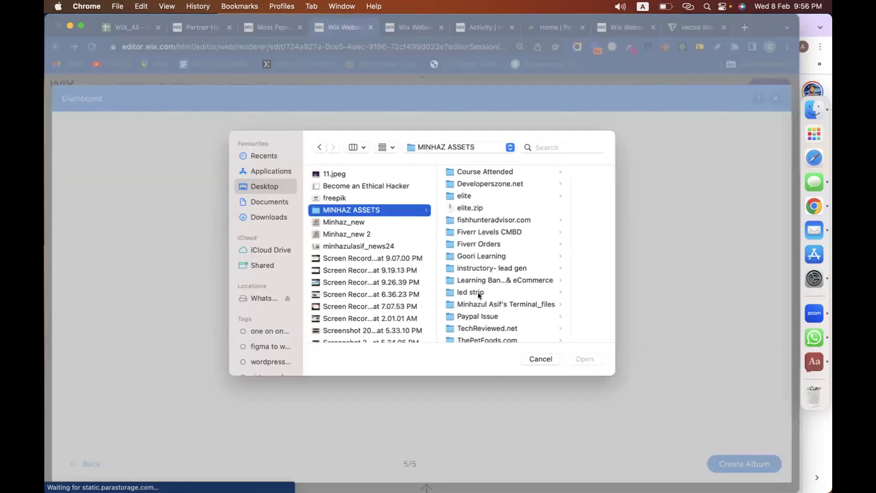
pyautogui.scroll(-4, 478, 293)
pyautogui.click(479, 307)
pyautogui.click(416, 294)
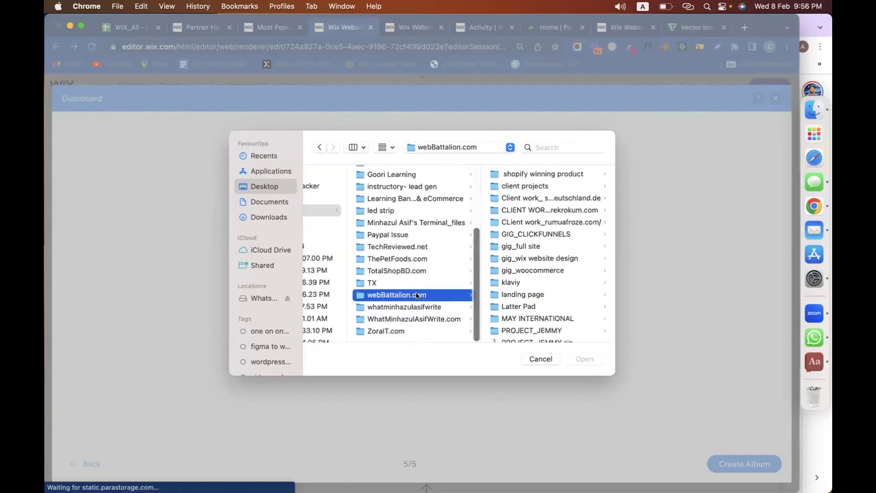
pyautogui.click(534, 295)
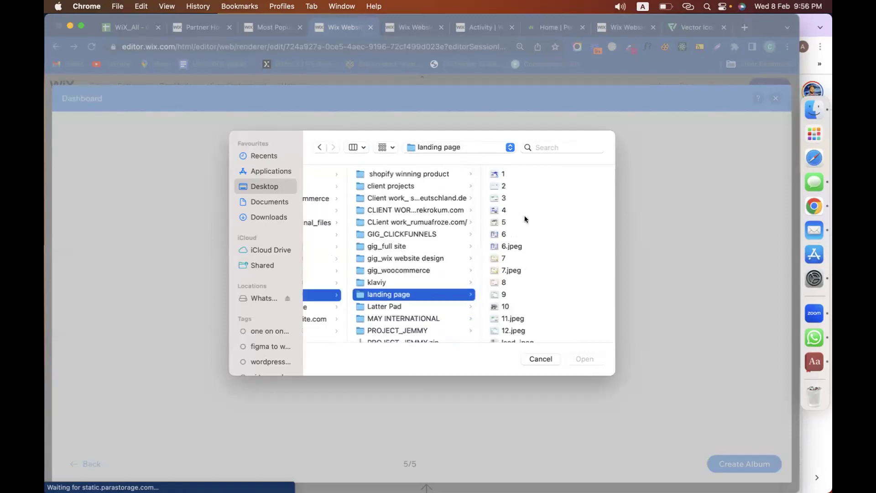
# Upload the seven images from 2 through 7 in the landing page folder and create the album
pyautogui.click(497, 180)
pyautogui.hotkey('shift', 'Down')
pyautogui.hotkey('shift', 'Down')
pyautogui.hotkey('shift', 'Down')
pyautogui.hotkey('shift', 'Down')
pyautogui.hotkey('shift', 'Down')
pyautogui.hotkey('shift', 'Down')
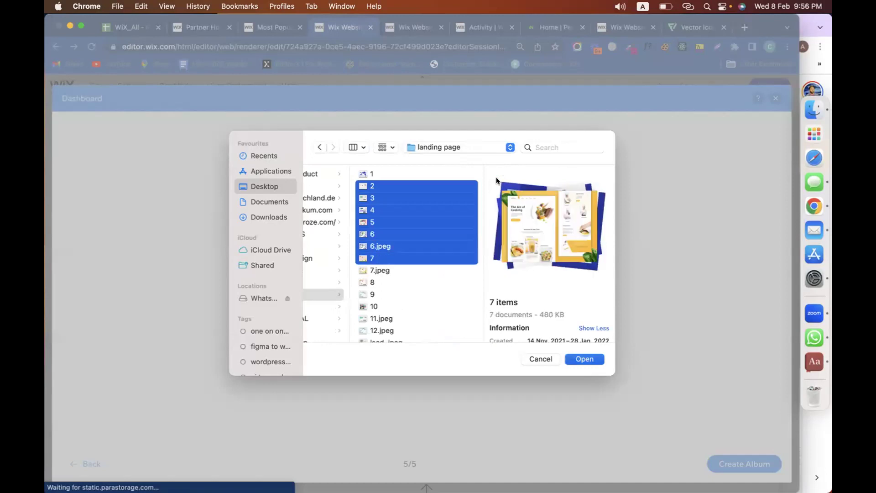
pyautogui.press('Return')
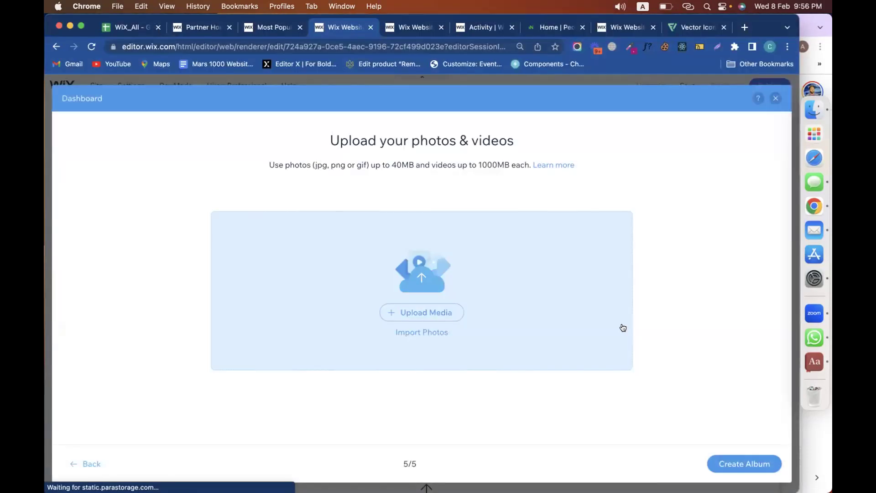
pyautogui.click(753, 466)
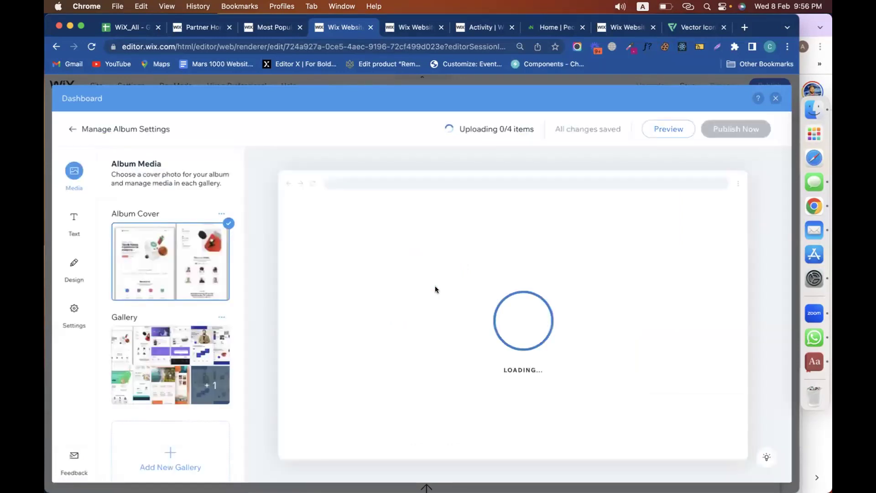
# Publish the album and open its management page, dismissing the Proofing Tool announcement
pyautogui.moveTo(216, 283)
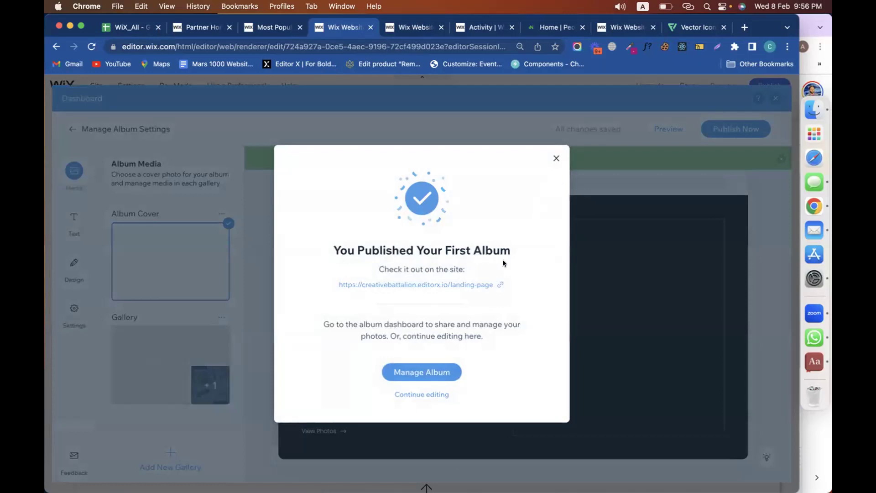
pyautogui.click(419, 370)
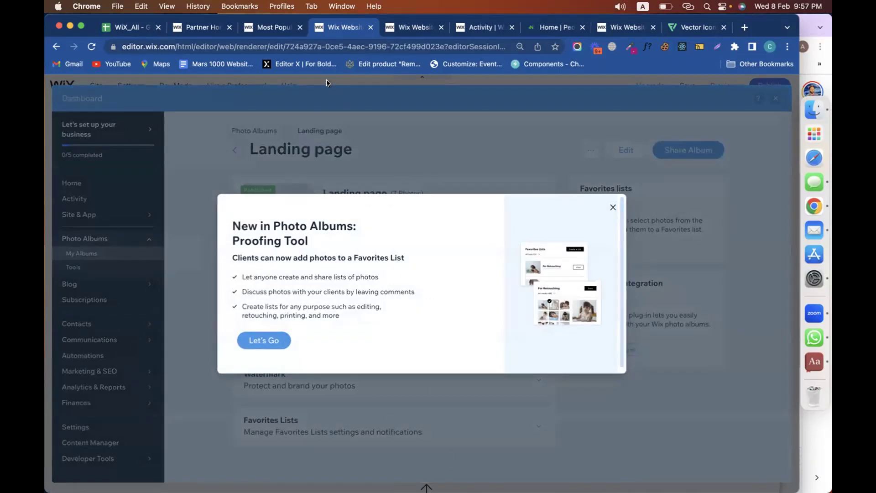
pyautogui.click(613, 207)
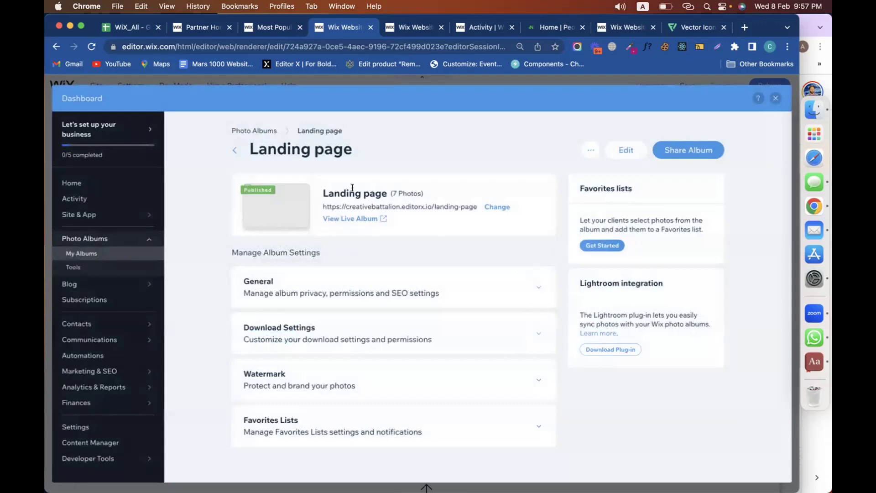
# Check the album on the site's Photo Albums page and reopen the Landing page album for editing
pyautogui.click(774, 97)
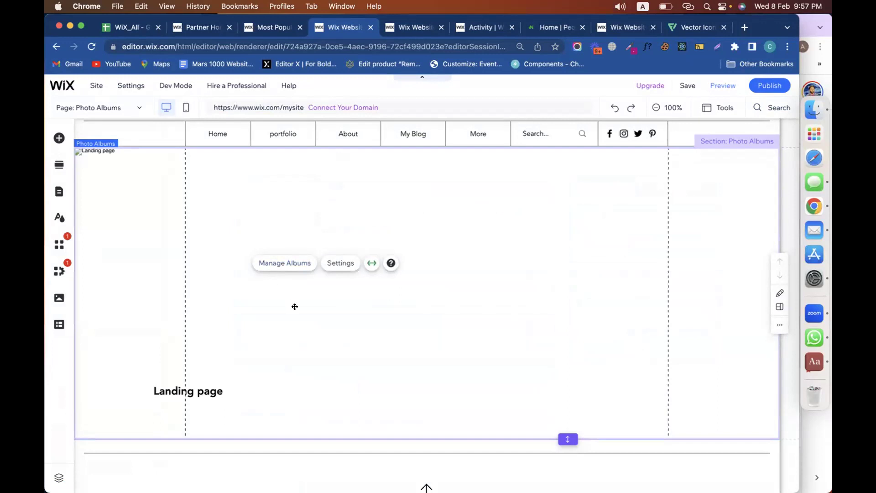
pyautogui.scroll(-3, 295, 307)
pyautogui.scroll(4, 294, 305)
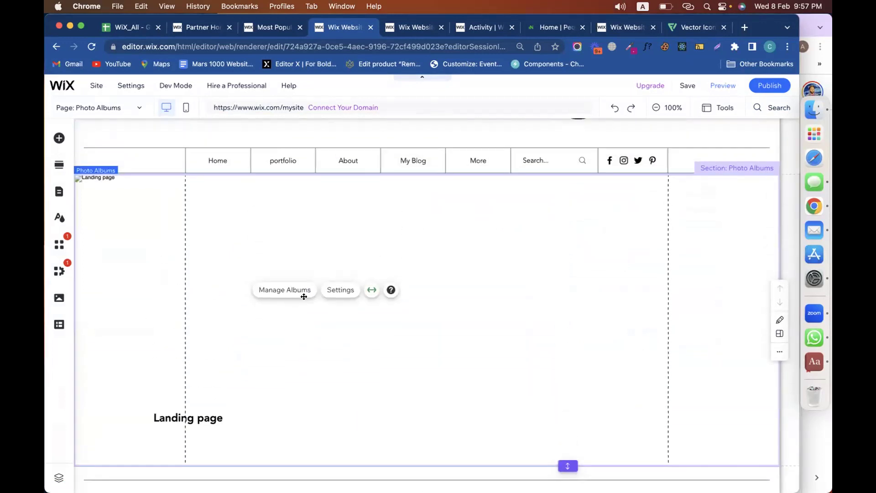
pyautogui.click(288, 290)
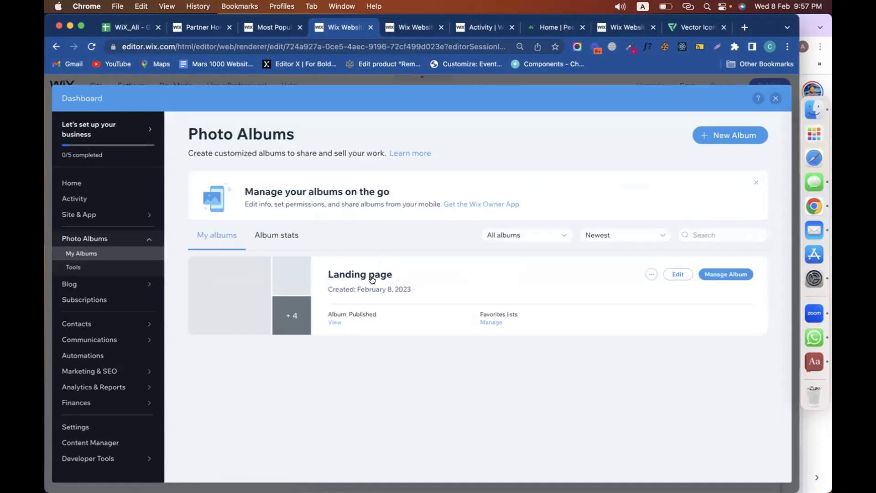
pyautogui.click(679, 275)
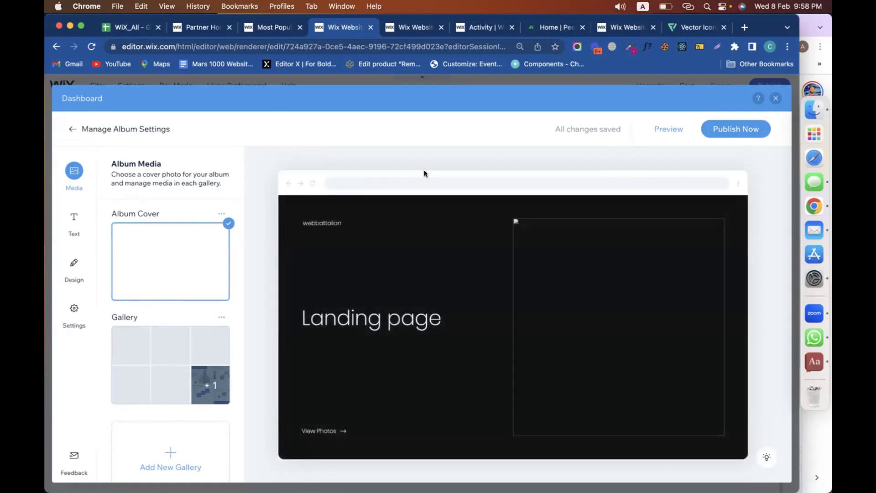
# Try to replace the album cover with image 5 from the landing page folder
pyautogui.click(207, 392)
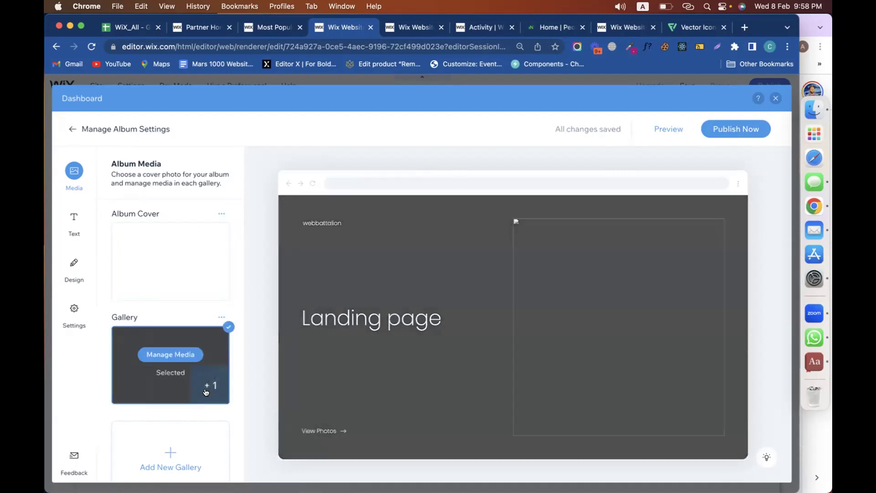
pyautogui.click(169, 238)
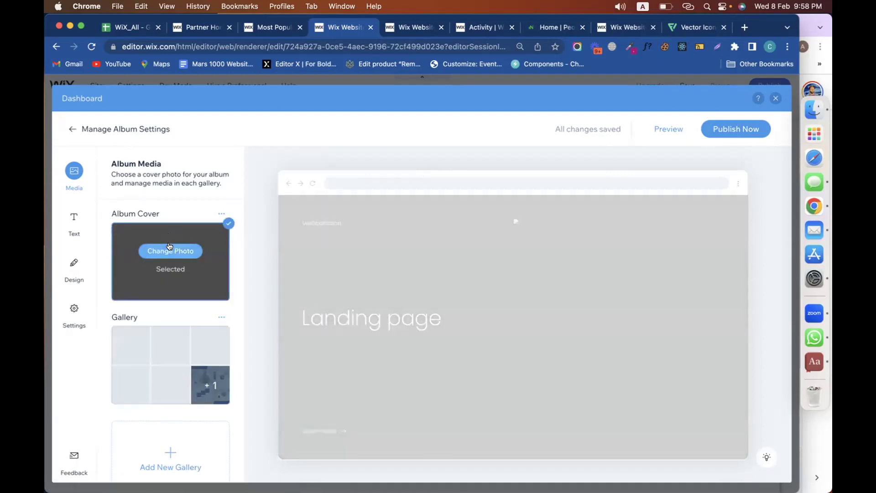
pyautogui.click(170, 249)
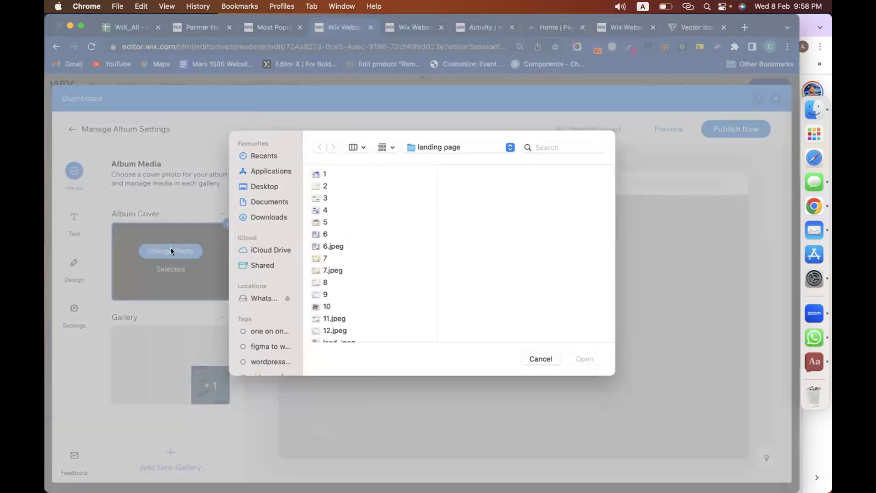
pyautogui.doubleClick(312, 222)
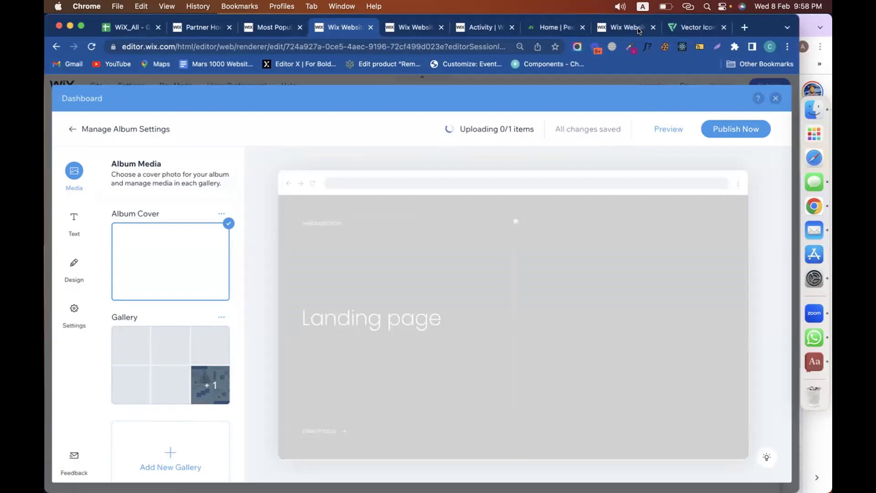
# Switch the computer's Wi-Fi connection to the known network CMBD OFFICE
pyautogui.click(688, 6)
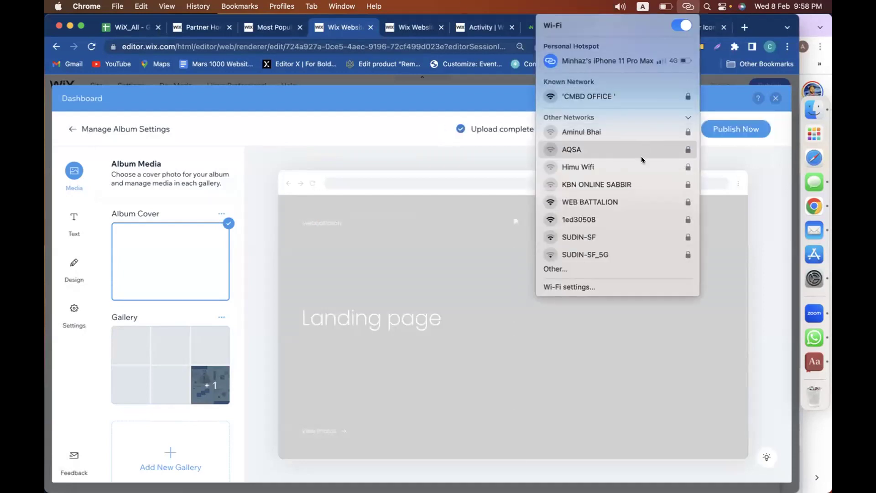
pyautogui.click(629, 92)
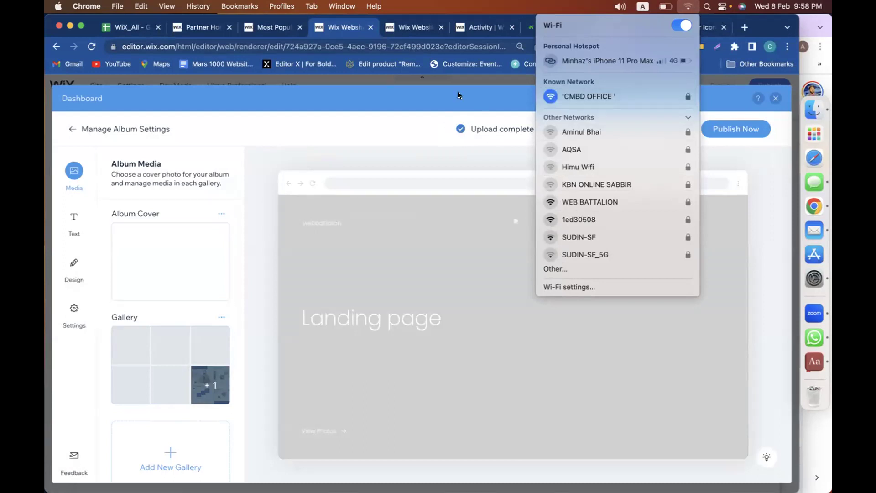
pyautogui.click(442, 97)
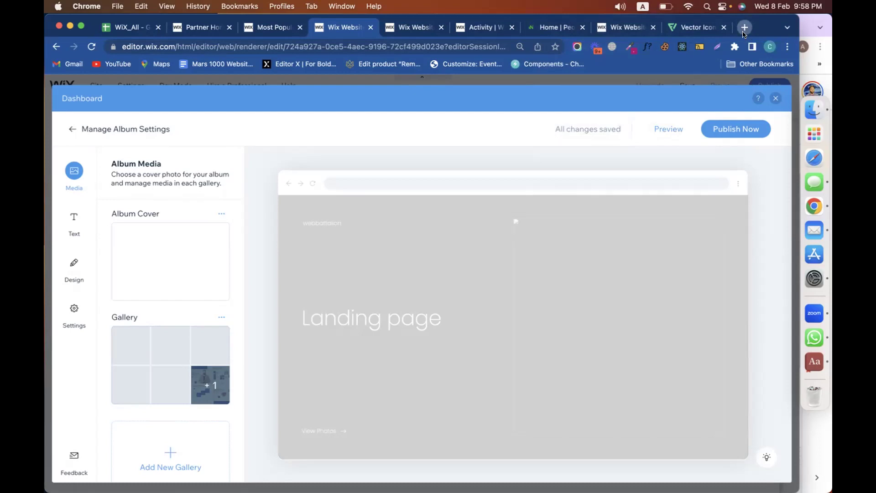
# Test the internet connection by running a web search for "mbmjb" in a new browser tab
pyautogui.click(744, 30)
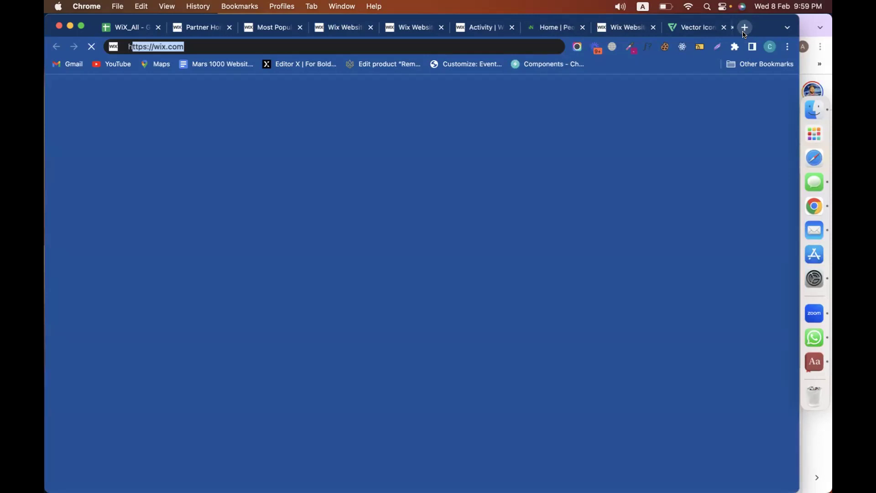
pyautogui.click(744, 30)
pyautogui.write('mbmjb')
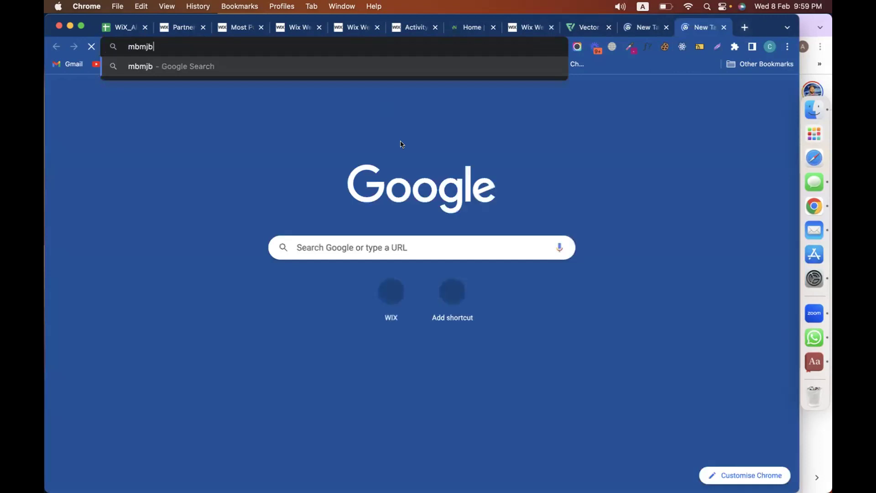
pyautogui.press('Return')
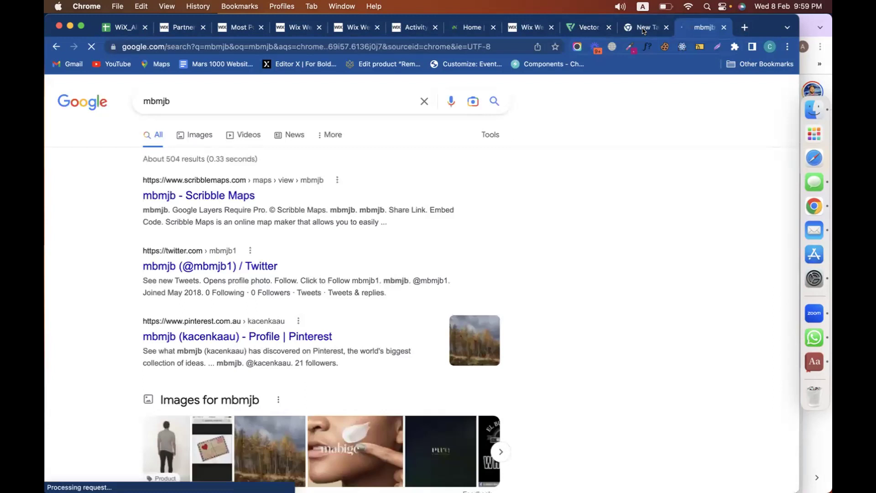
pyautogui.hotkey('ctrl', 'shift', 'Tab')
# Return to the Landing page album editor among the open browser tabs and set 6.jpeg as the album cover
pyautogui.click(525, 31)
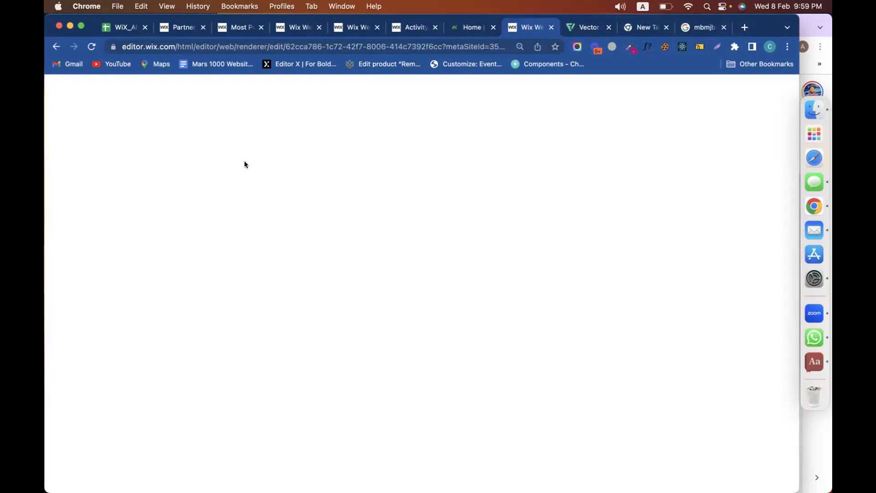
pyautogui.click(397, 30)
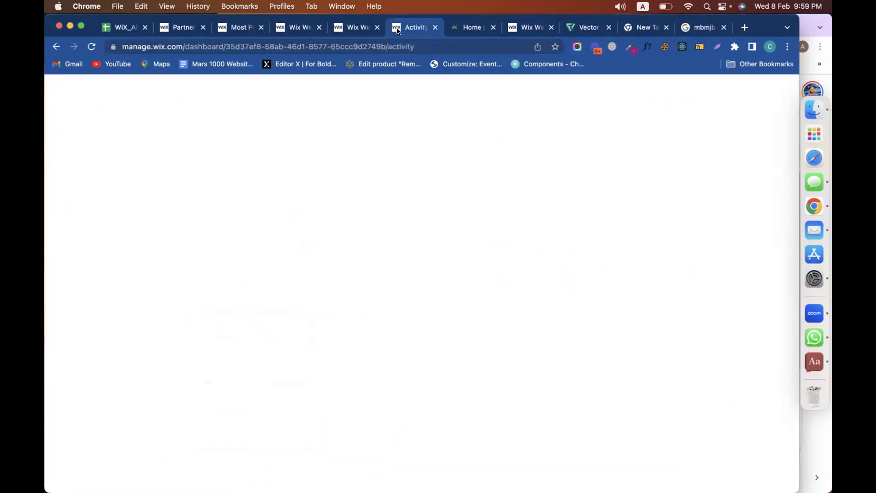
pyautogui.click(359, 29)
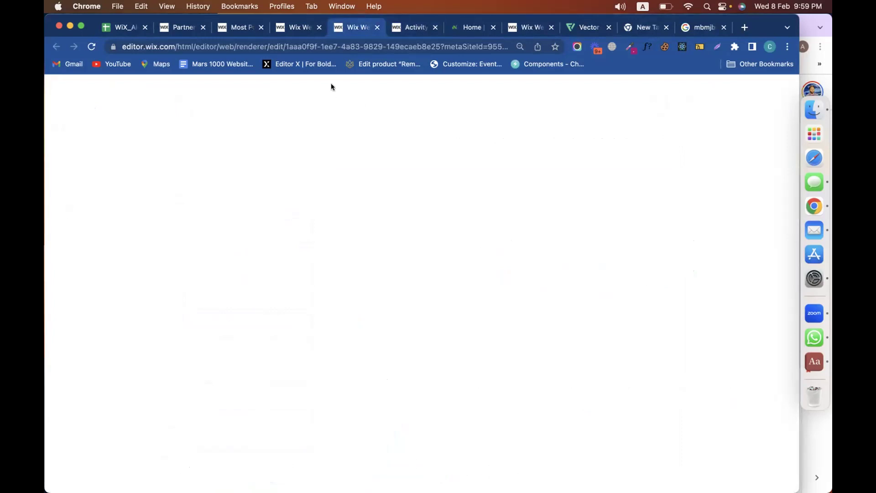
pyautogui.click(240, 30)
pyautogui.click(297, 30)
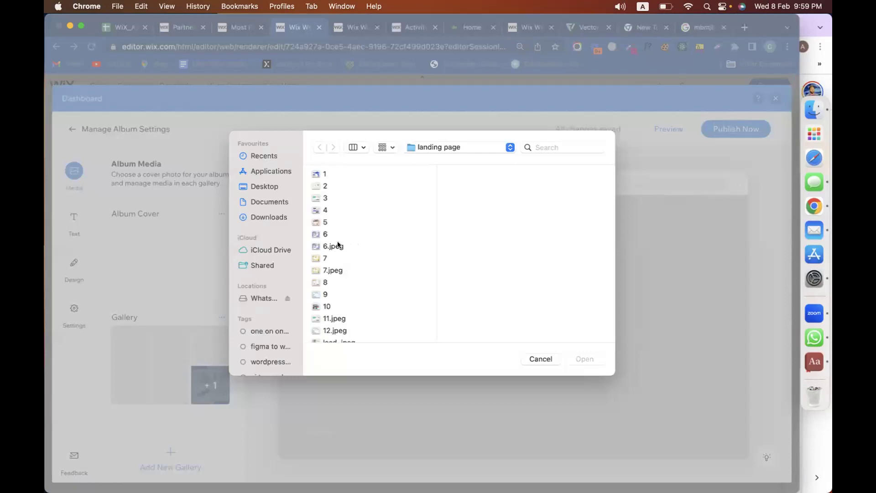
pyautogui.doubleClick(338, 245)
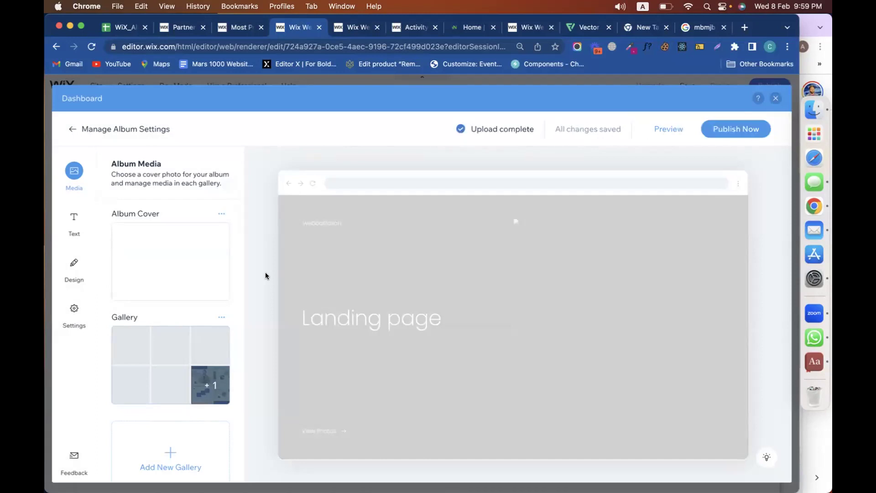
# Open the gallery's media manager and upload additional images from the landing page folder
pyautogui.moveTo(191, 293)
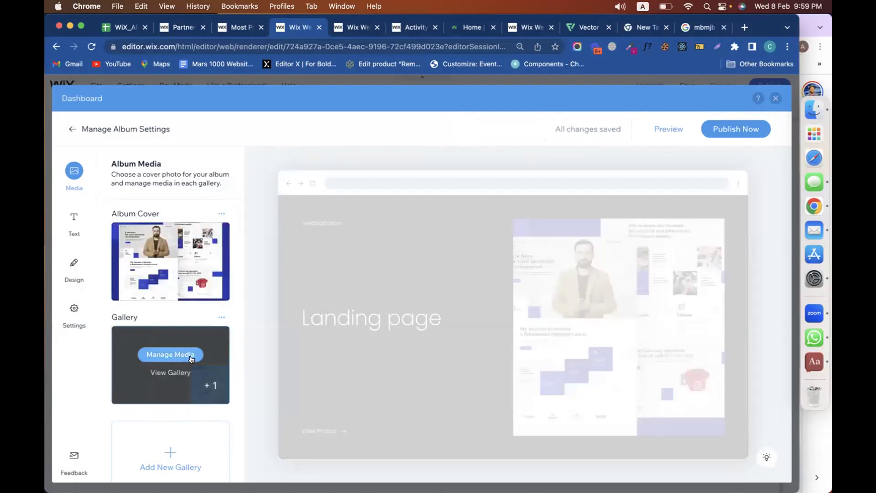
pyautogui.click(192, 355)
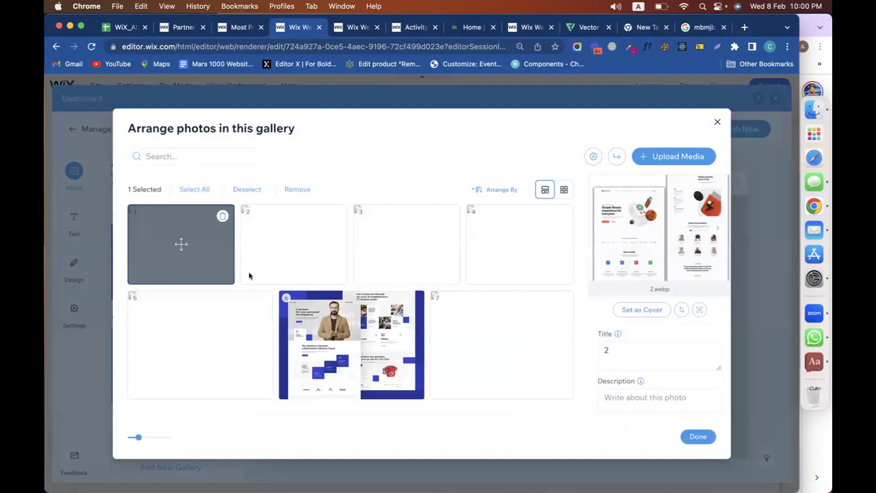
pyautogui.click(666, 159)
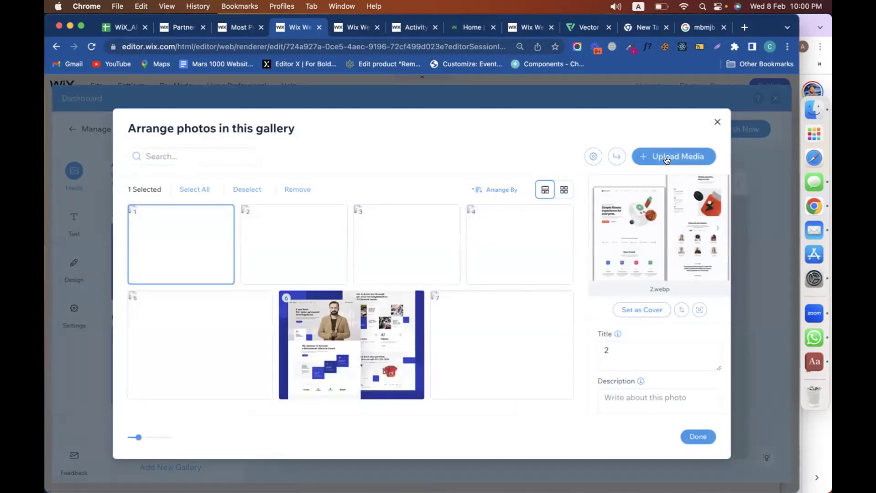
pyautogui.click(363, 207)
pyautogui.keyDown('shift'); pyautogui.click(347, 270); pyautogui.keyUp('shift')
pyautogui.press('Return')
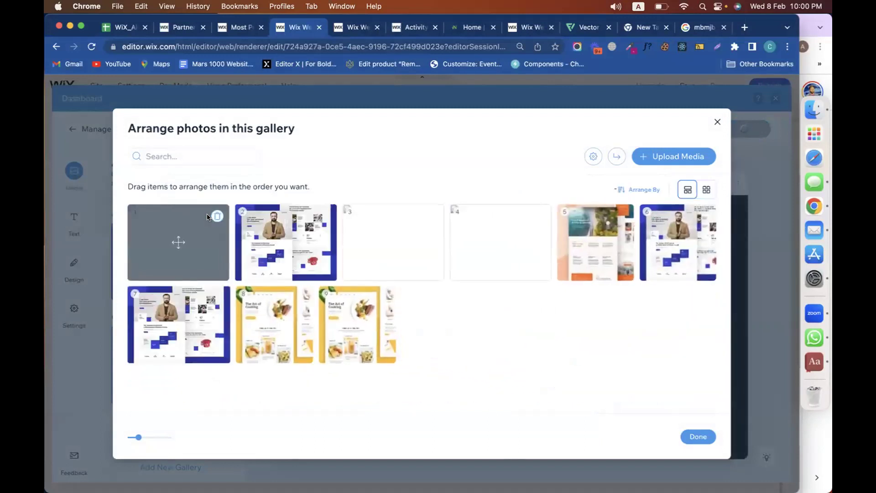
# Remove the blank and duplicate images from the gallery, keeping one blue portfolio image and one yellow cooking image
pyautogui.click(221, 217)
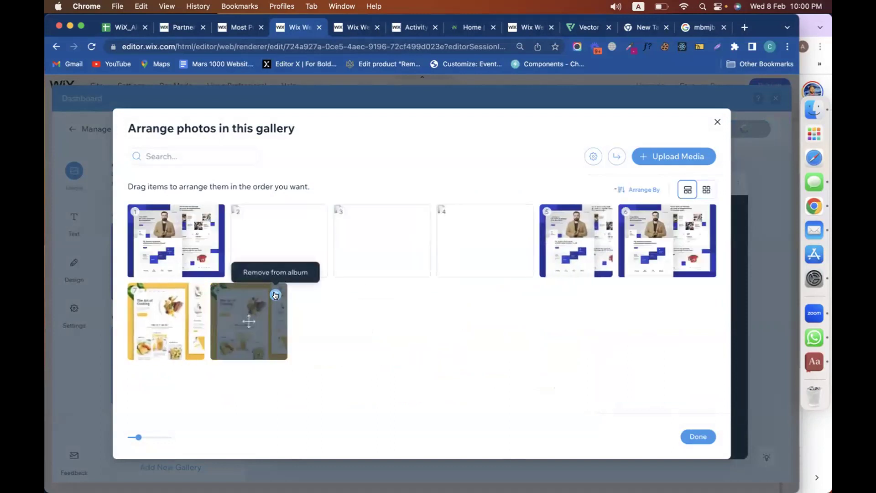
pyautogui.click(280, 299)
pyautogui.click(704, 216)
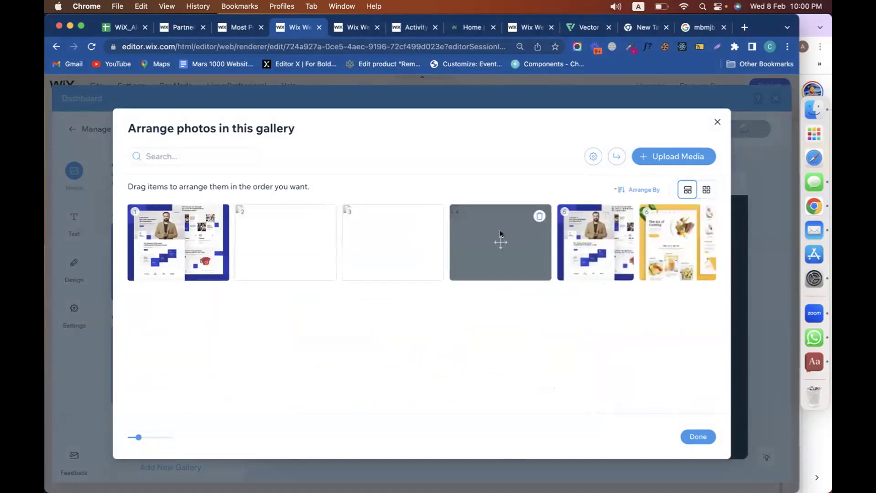
pyautogui.click(314, 217)
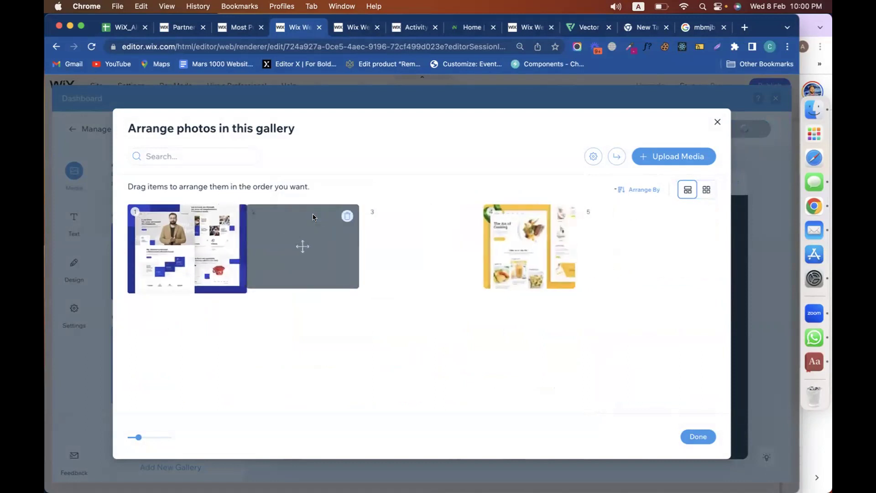
pyautogui.click(354, 217)
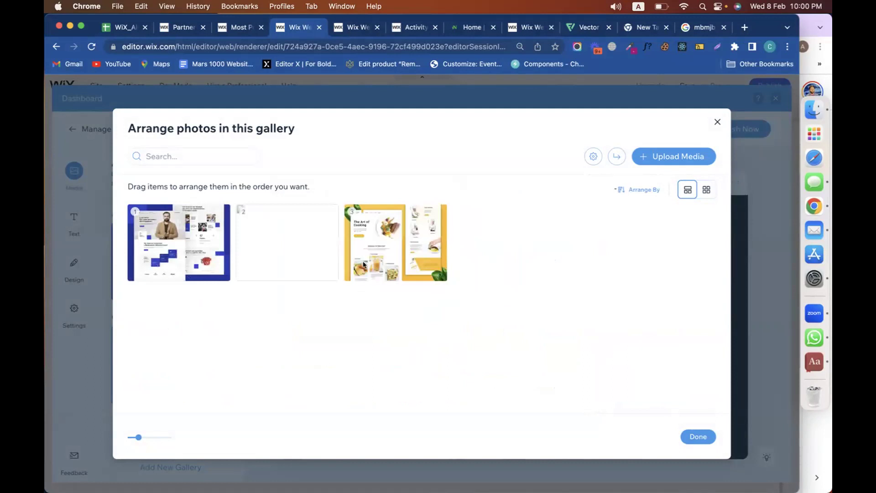
pyautogui.click(327, 217)
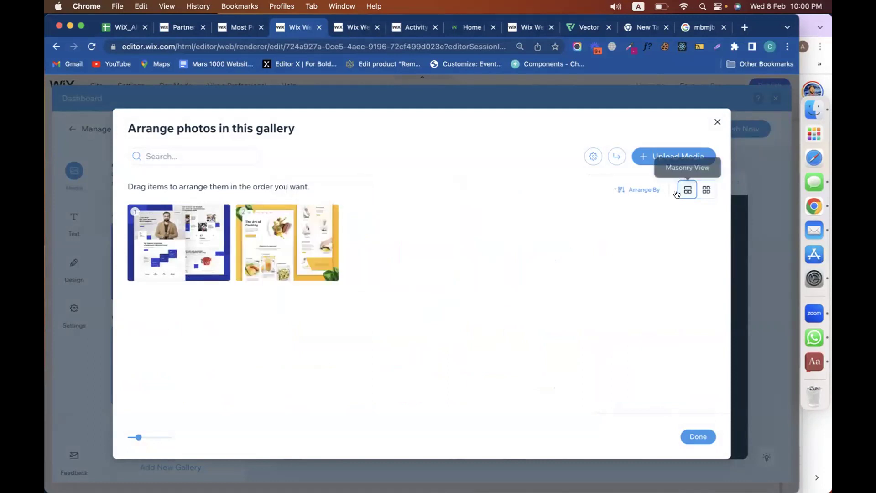
# Upload 10, 11.jpeg and 12.jpeg from the landing page folder to the gallery, finish arranging and close the dashboard
pyautogui.click(666, 154)
pyautogui.click(392, 259)
pyautogui.press('Down')
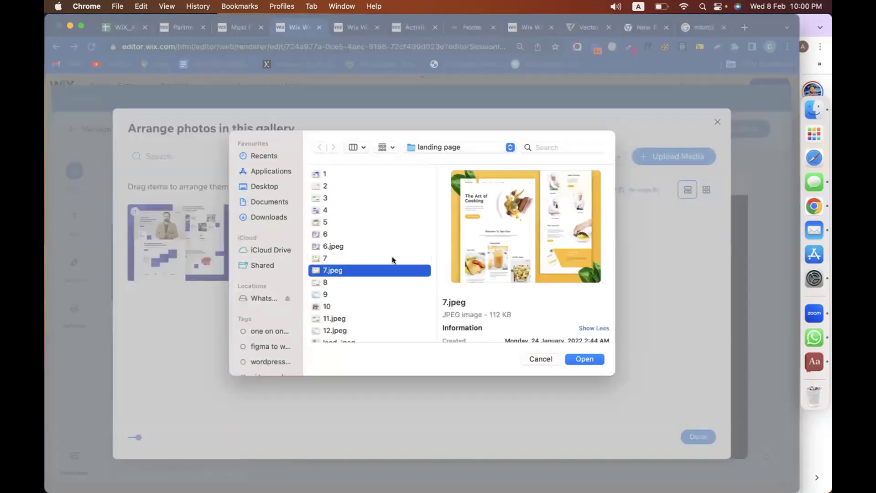
pyautogui.scroll(-2, 393, 259)
pyautogui.click(357, 258)
pyautogui.hotkey('shift', 'Down')
pyautogui.hotkey('shift', 'Down')
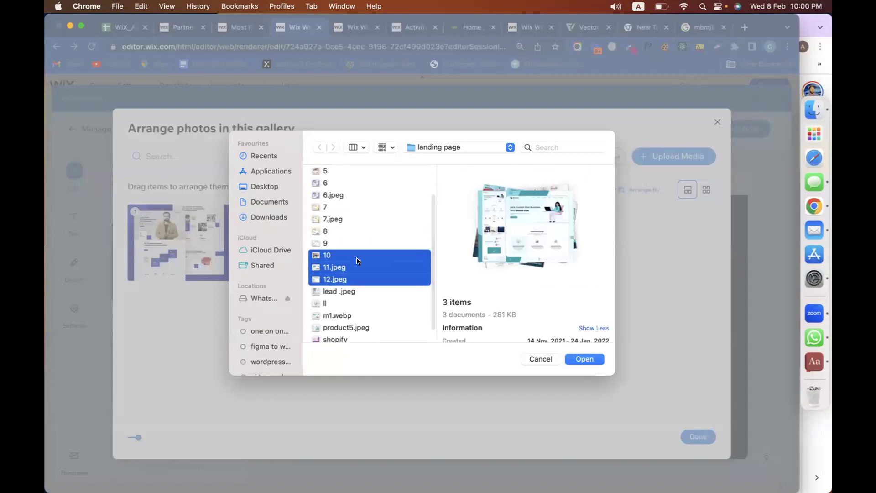
pyautogui.press('Return')
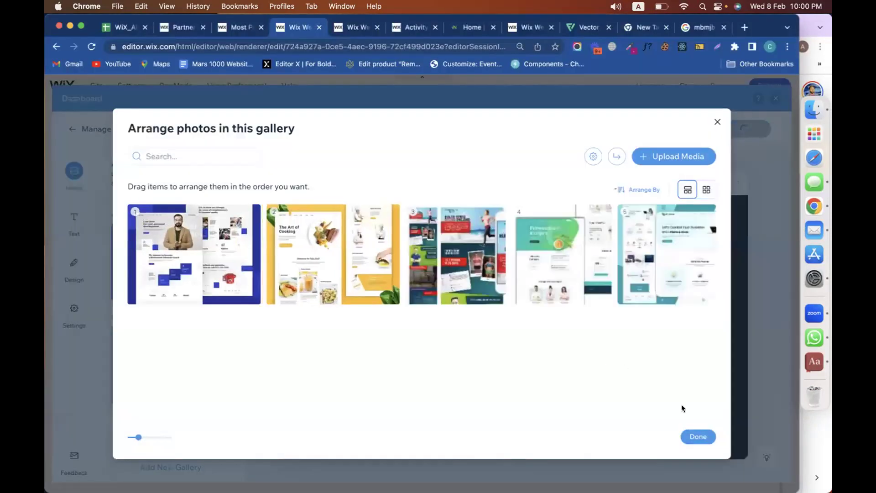
pyautogui.click(683, 438)
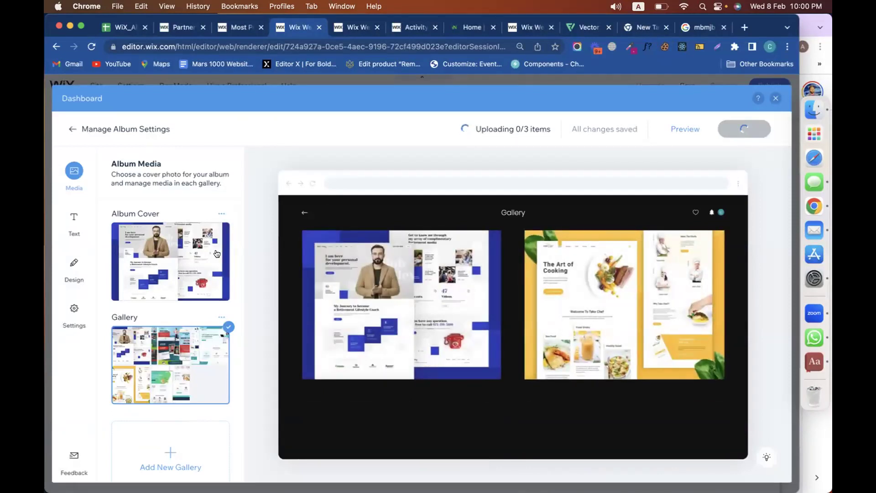
pyautogui.moveTo(176, 258)
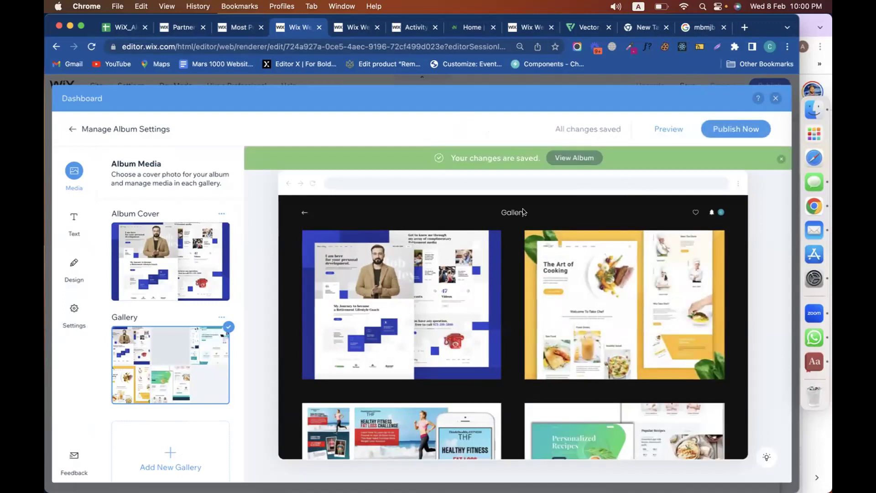
pyautogui.click(774, 98)
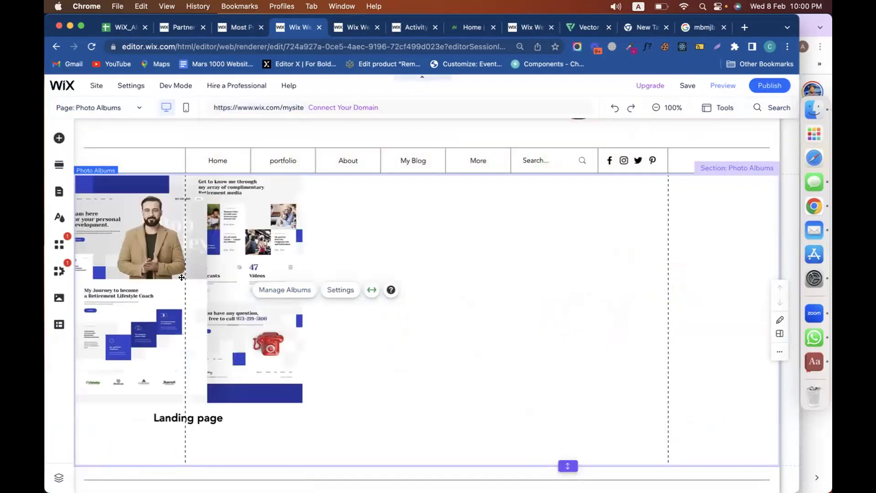
# Start a new album with the Formal cover style, Masonry layout and business name webbattalion, and name it Website design
pyautogui.click(286, 290)
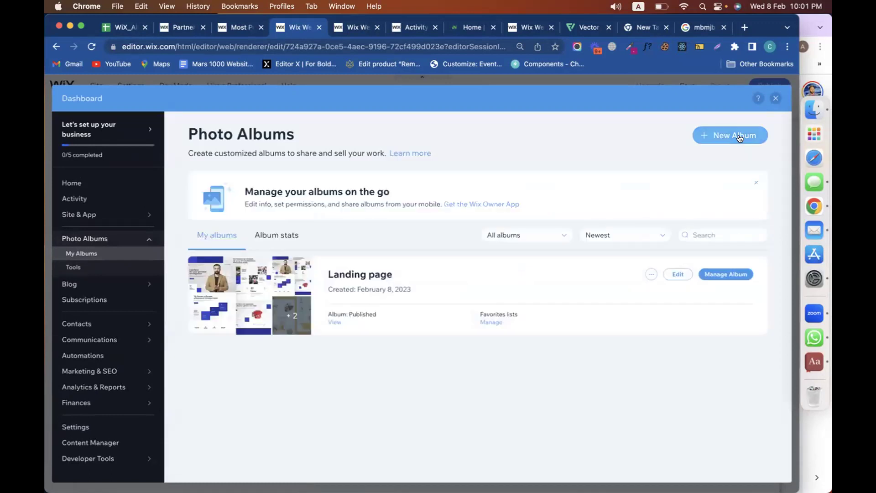
pyautogui.click(740, 137)
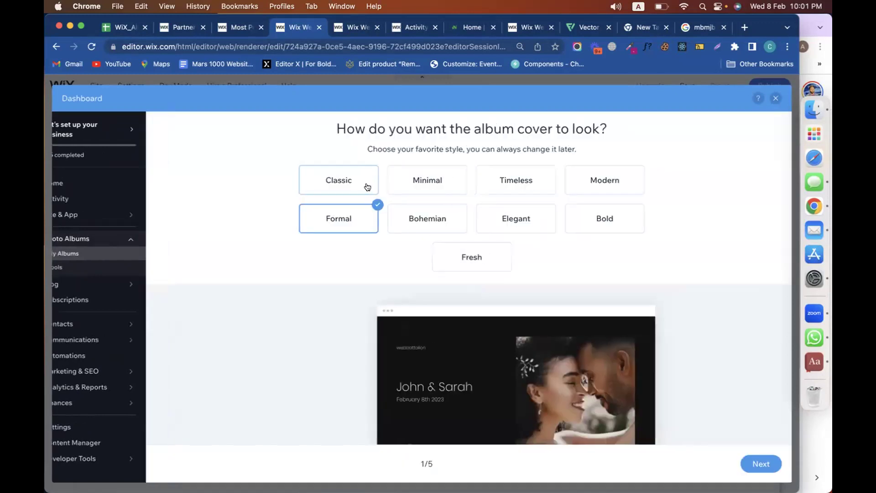
pyautogui.click(764, 464)
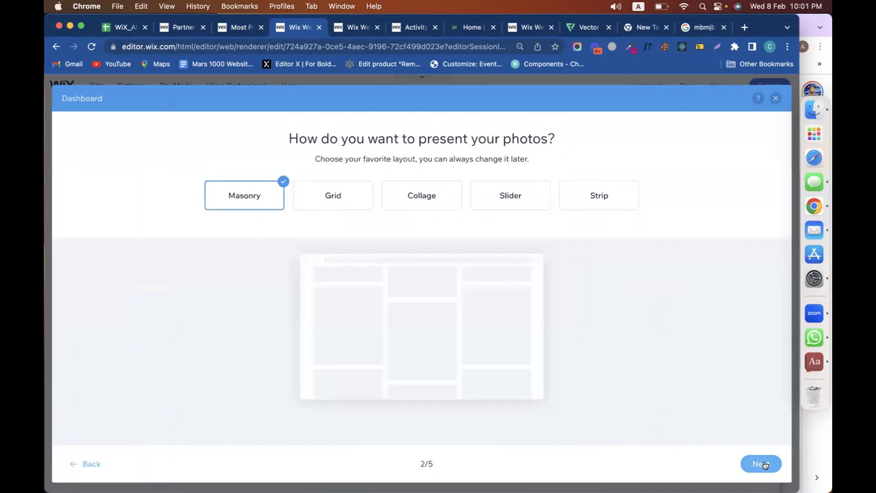
pyautogui.click(765, 464)
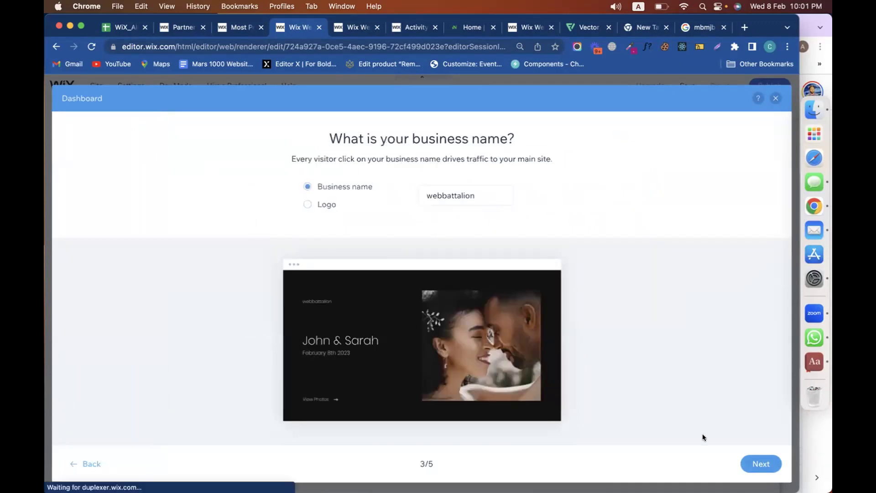
pyautogui.click(761, 464)
pyautogui.click(379, 201)
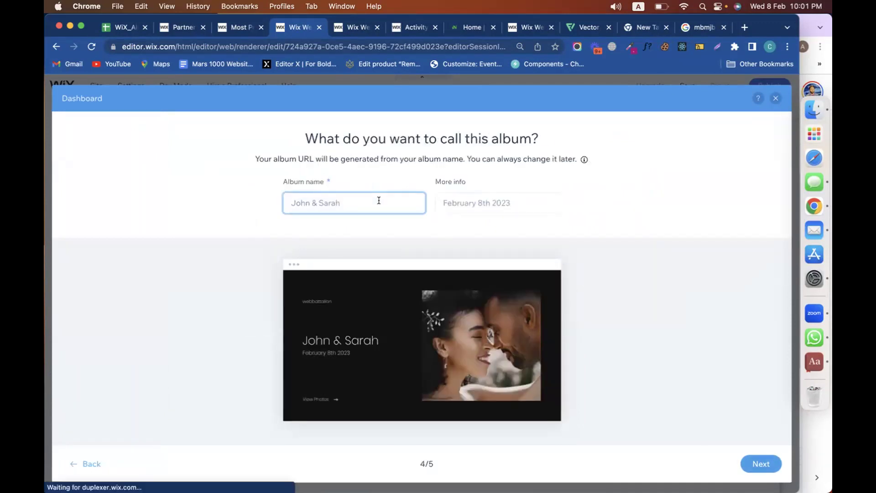
pyautogui.write('Website design')
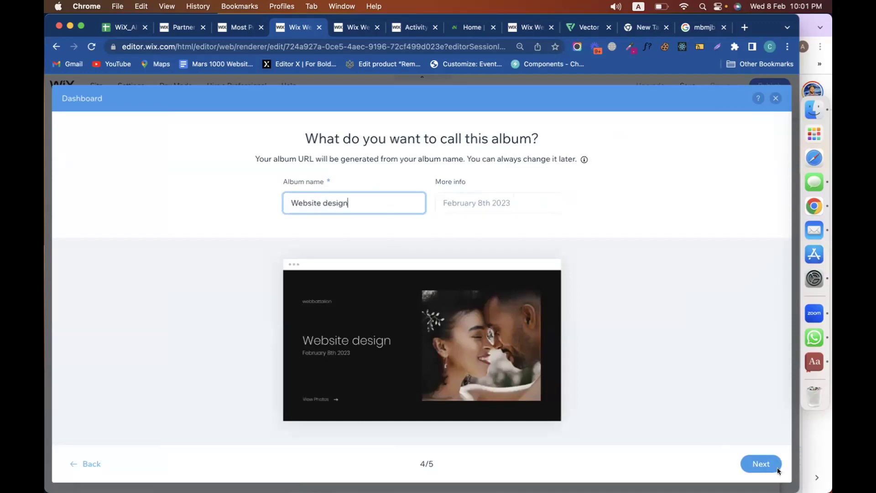
pyautogui.click(779, 471)
# Upload seven consecutive files starting at 12.jpeg from the landing page folder and create the album
pyautogui.click(446, 333)
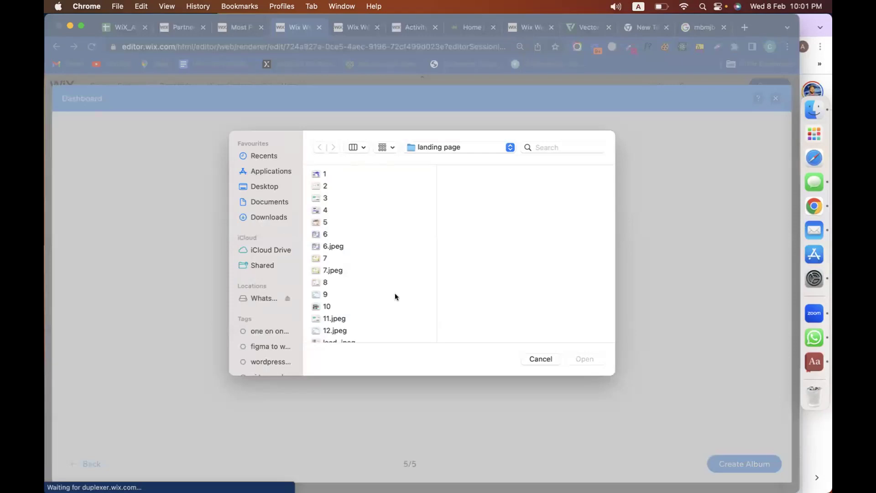
pyautogui.click(347, 257)
pyautogui.scroll(-3, 347, 274)
pyautogui.click(340, 278)
pyautogui.hotkey('shift', 'Down')
pyautogui.hotkey('shift', 'Down')
pyautogui.hotkey('shift', 'Down')
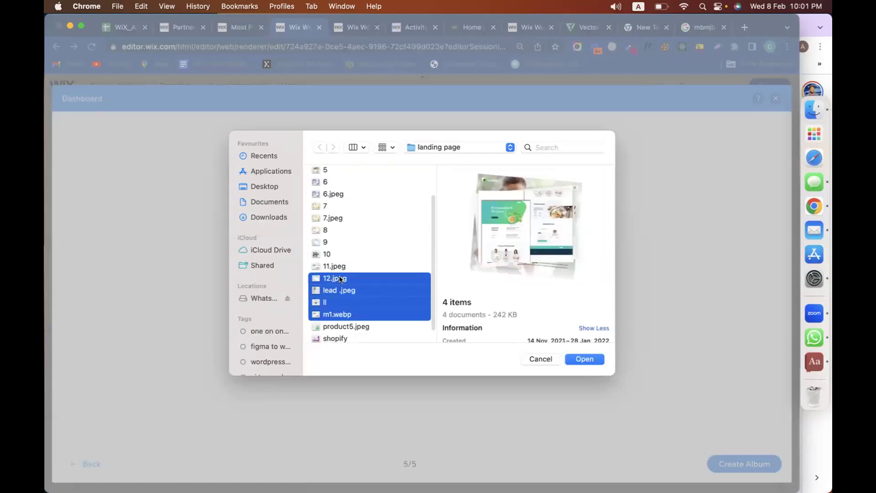
pyautogui.hotkey('shift', 'Down')
pyautogui.hotkey('shift', 'Down')
pyautogui.hotkey('shift', 'Down')
pyautogui.press('Return')
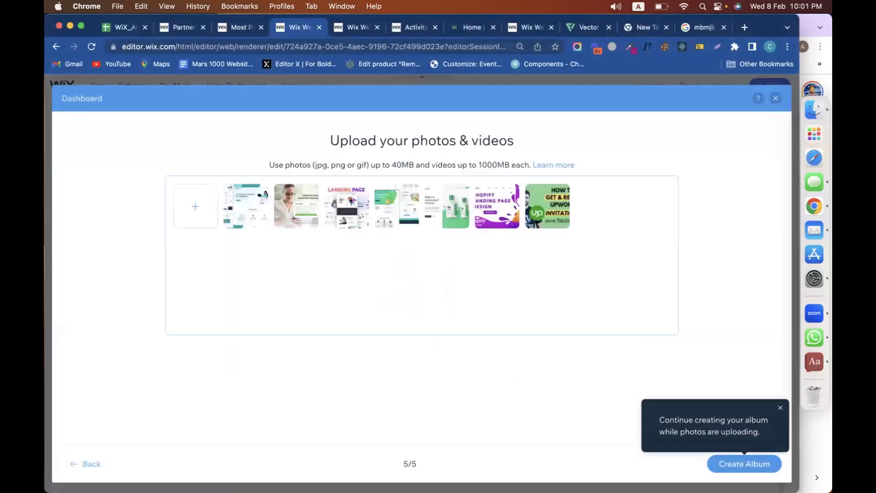
pyautogui.click(717, 465)
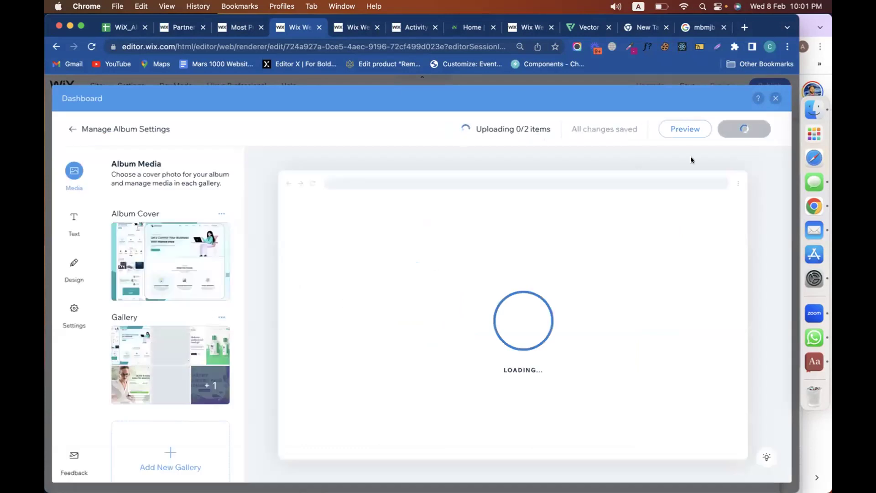
# Publish the Website design album and return to the Photo Albums page in the site editor
pyautogui.click(750, 135)
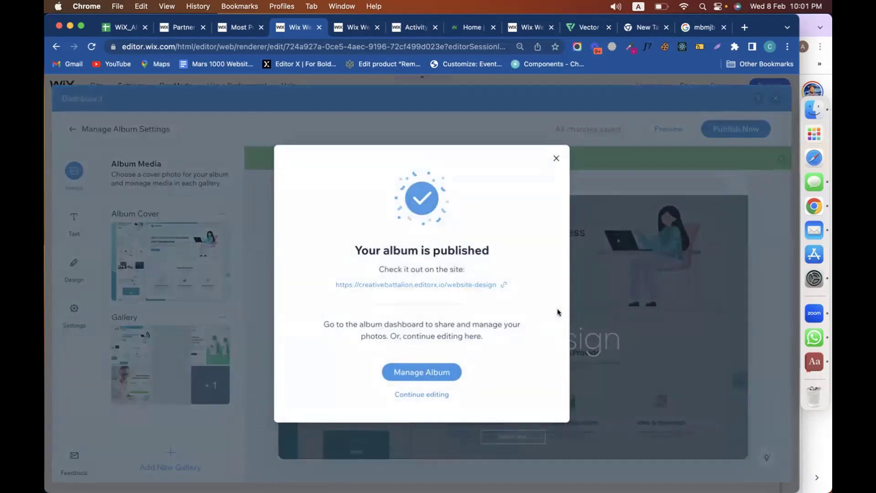
pyautogui.click(556, 159)
pyautogui.click(777, 99)
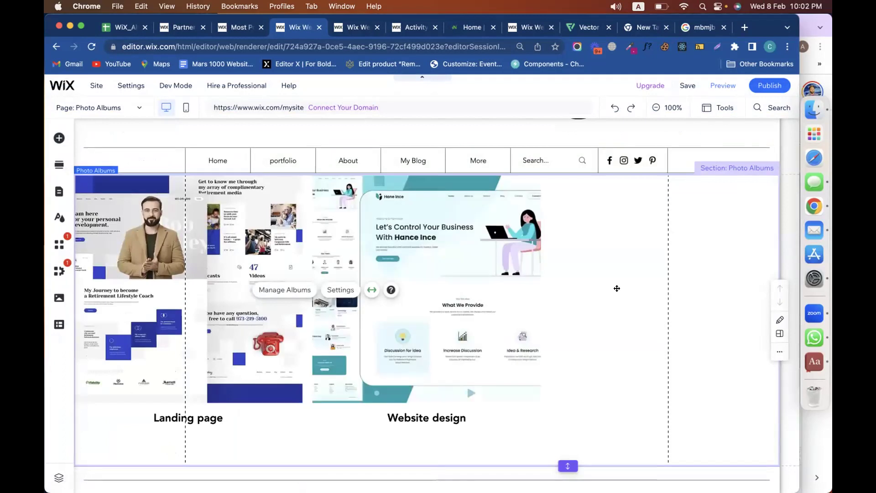
# In the Photo Albums widget settings, display albums by Newest First and make each album open in a pop-up
pyautogui.click(341, 290)
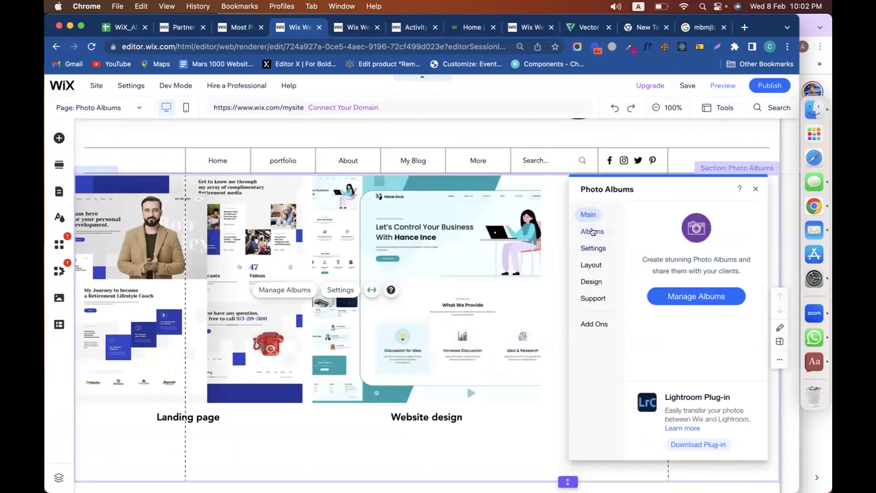
pyautogui.click(592, 230)
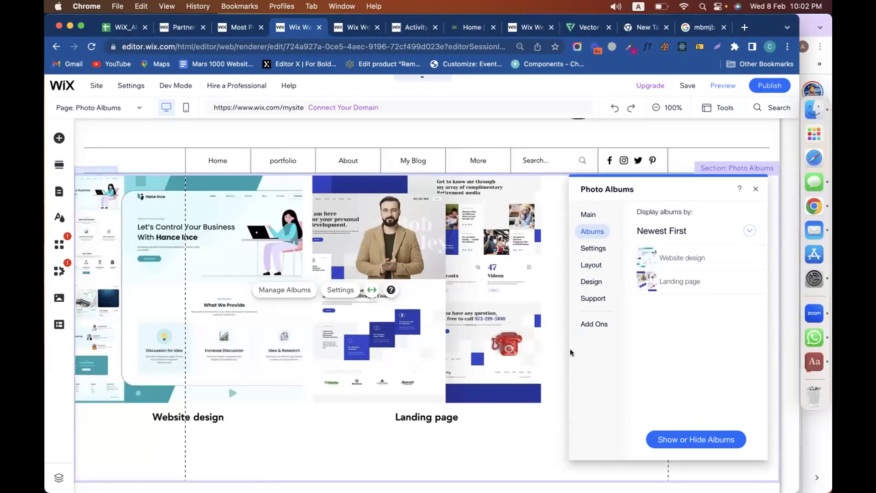
pyautogui.click(600, 249)
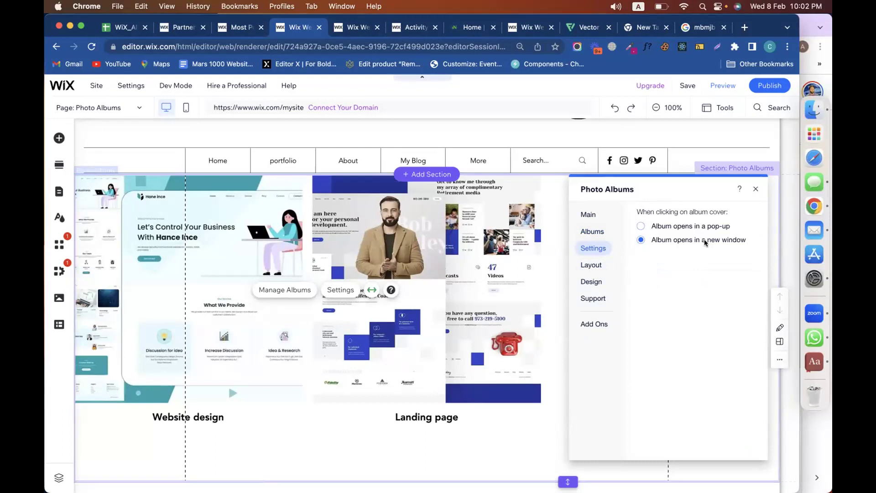
pyautogui.click(697, 226)
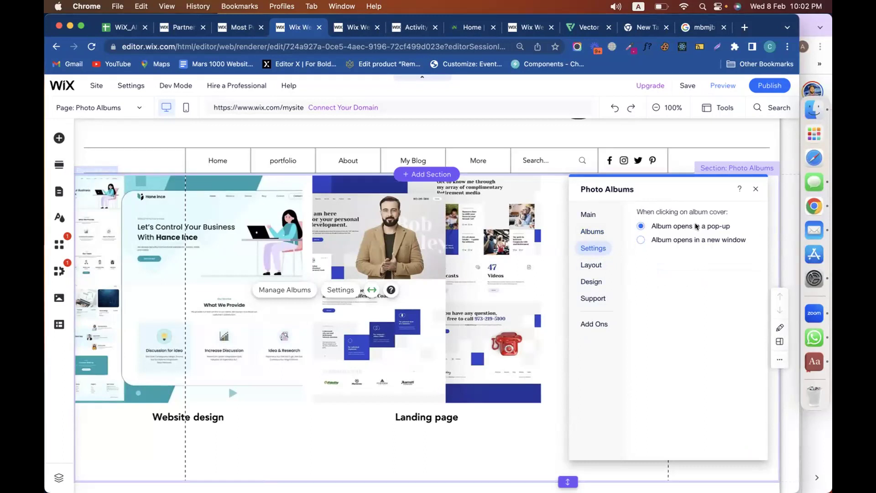
# Try the Masonry, Strip, Mix and Alternate layouts for the albums display and examine how they look on the page
pyautogui.click(591, 265)
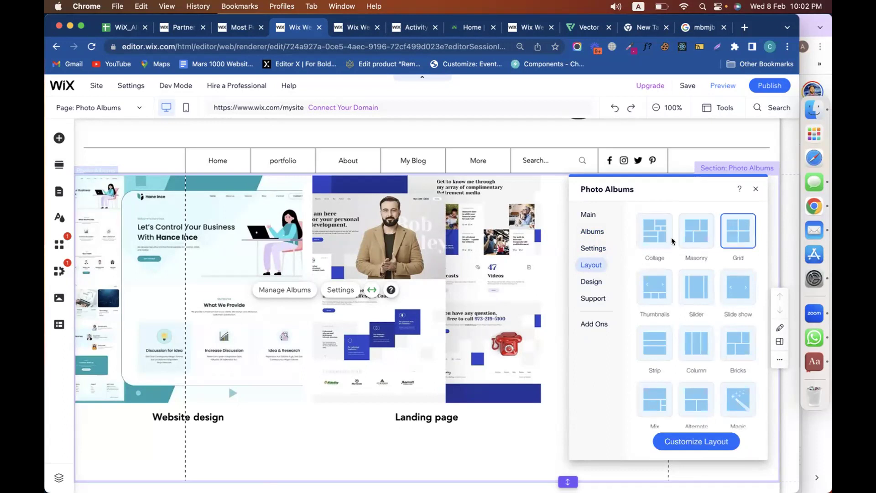
pyautogui.click(691, 236)
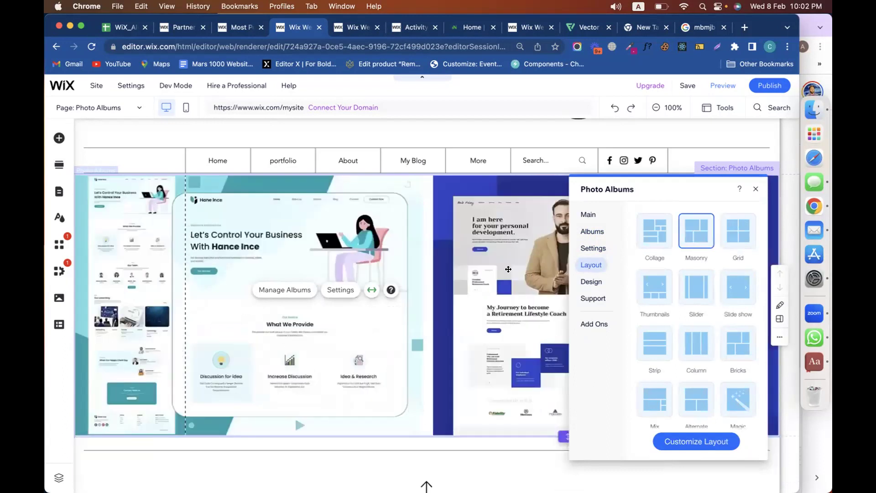
pyautogui.click(654, 345)
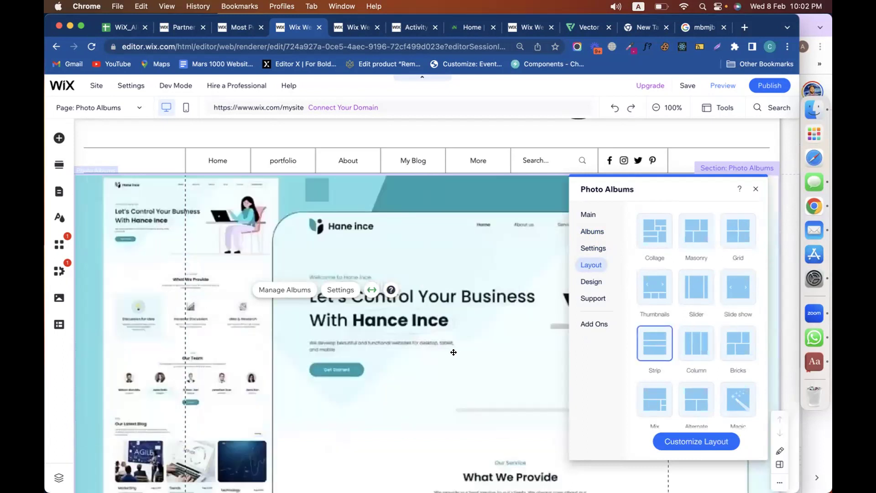
pyautogui.scroll(-15, 454, 352)
pyautogui.scroll(-5, 454, 353)
pyautogui.scroll(15, 453, 352)
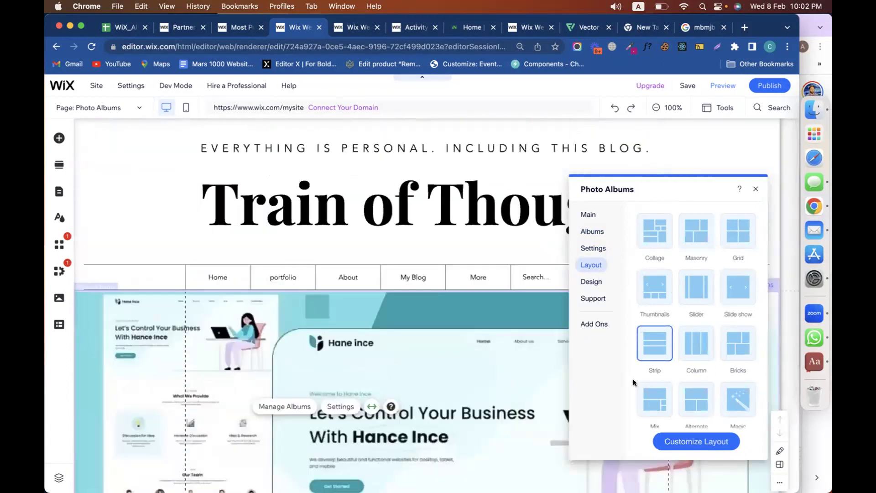
pyautogui.click(658, 393)
pyautogui.click(691, 395)
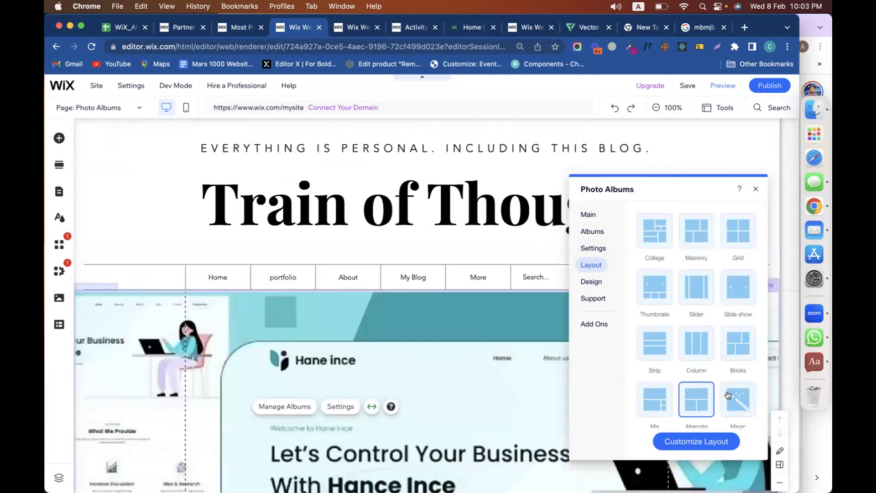
# Apply the Bricks layout to the albums display and check the album covers on the page
pyautogui.click(733, 343)
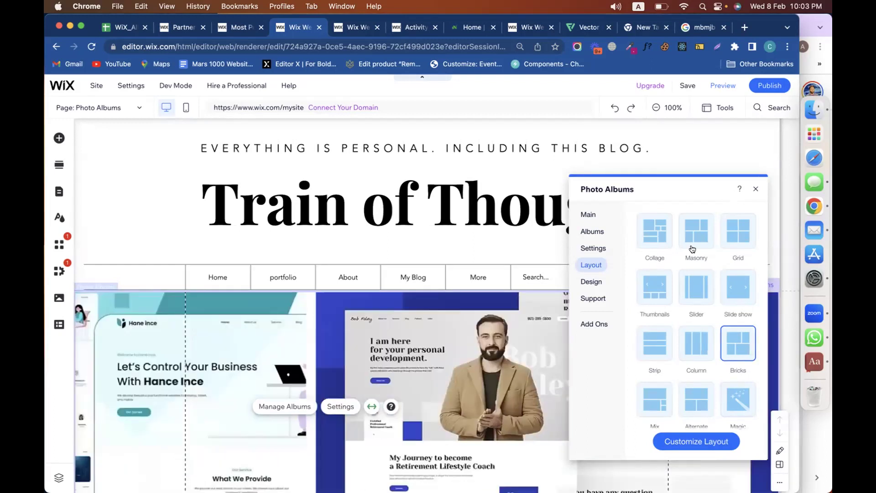
pyautogui.scroll(-10, 434, 322)
pyautogui.scroll(4, 435, 322)
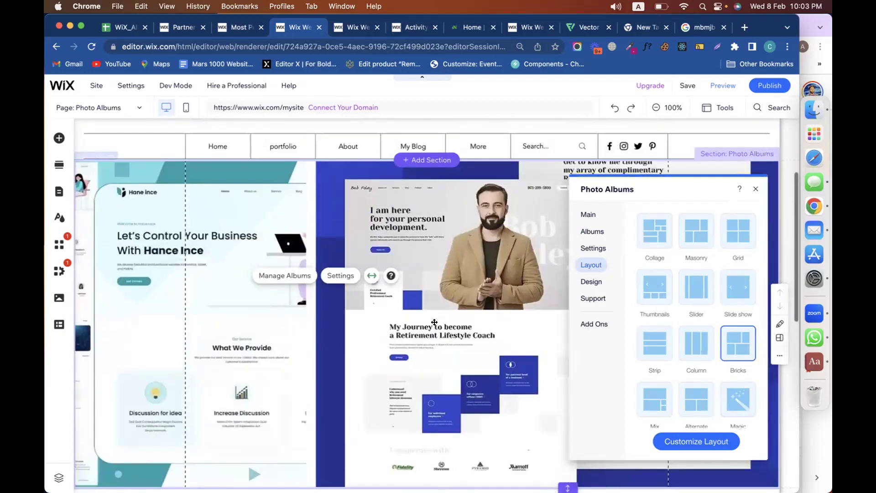
pyautogui.scroll(-3, 395, 331)
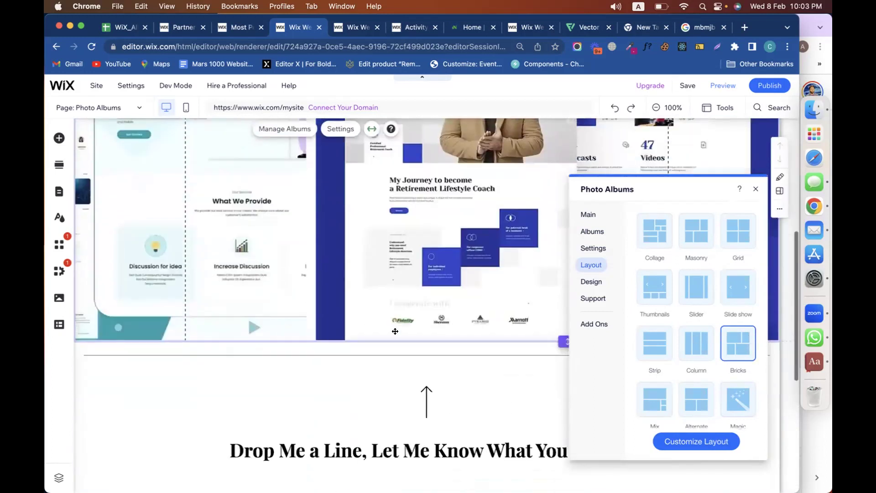
# Close the Photo Albums settings, publish the site with the Bricks layout and dismiss the publishing confirmation
pyautogui.scroll(5, 396, 332)
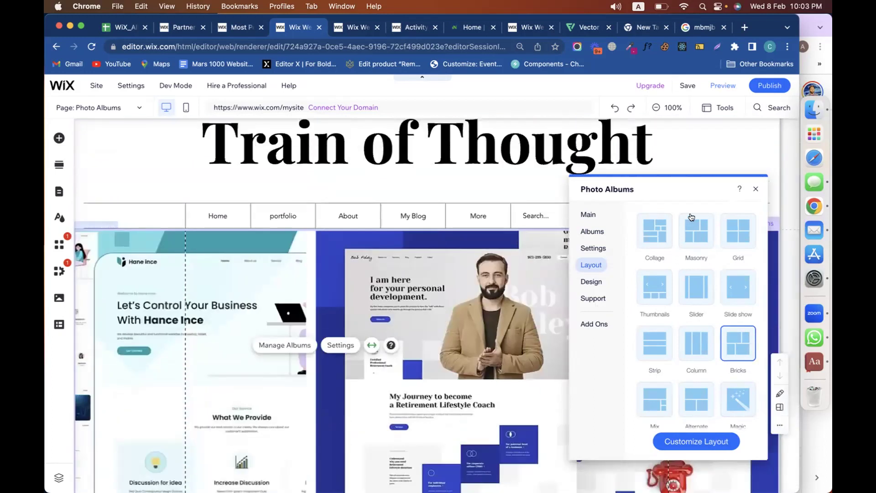
pyautogui.click(754, 188)
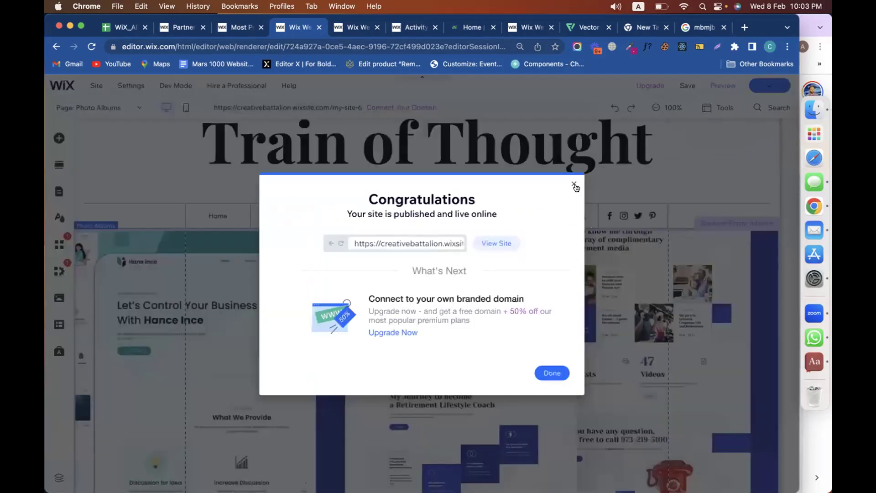
pyautogui.click(574, 184)
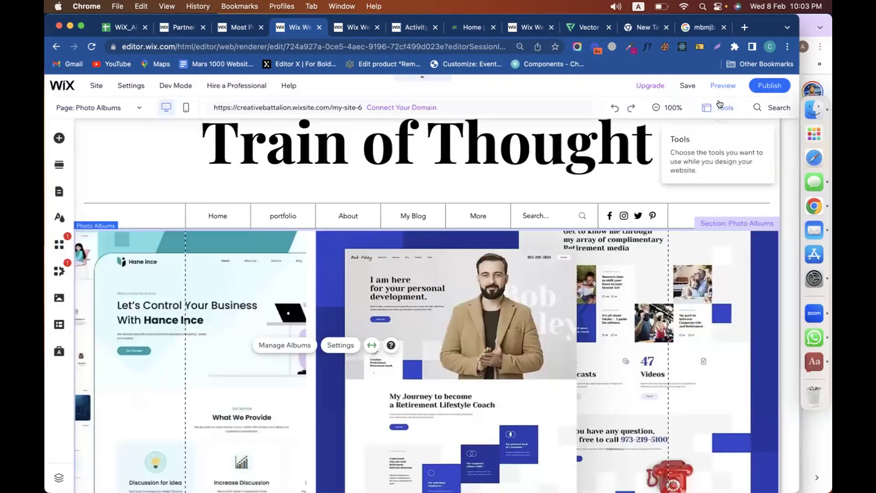
# Preview the site, open the Website design album in its pop-up and look through the photos in its gallery
pyautogui.click(721, 86)
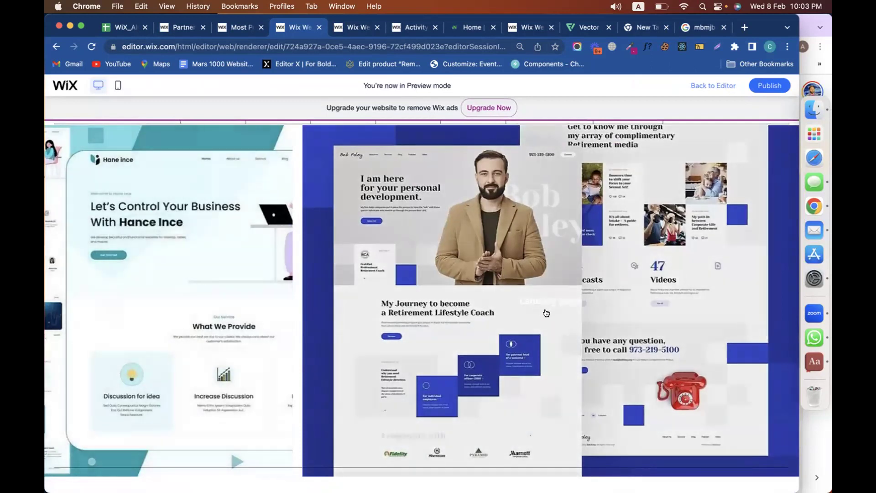
pyautogui.click(196, 263)
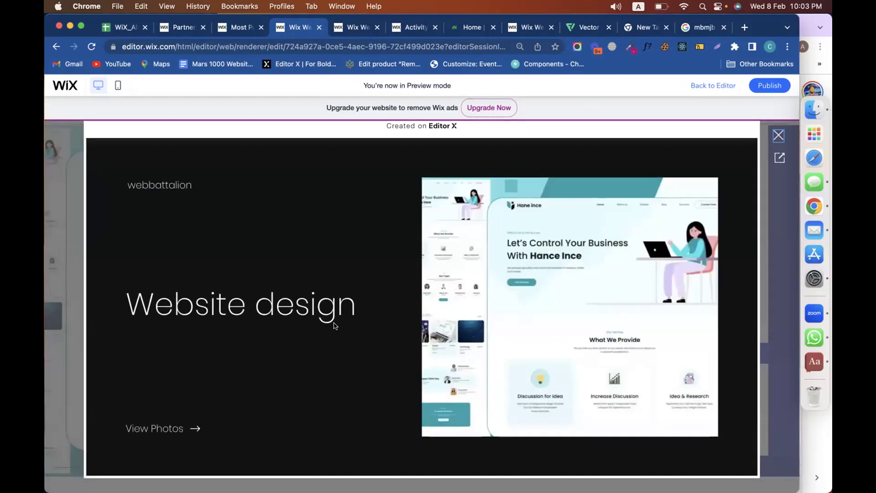
pyautogui.click(175, 429)
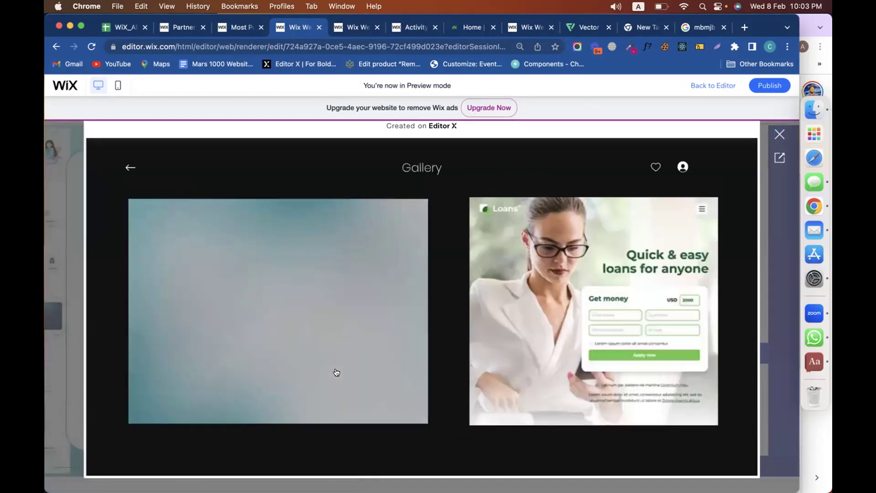
pyautogui.scroll(-10, 421, 376)
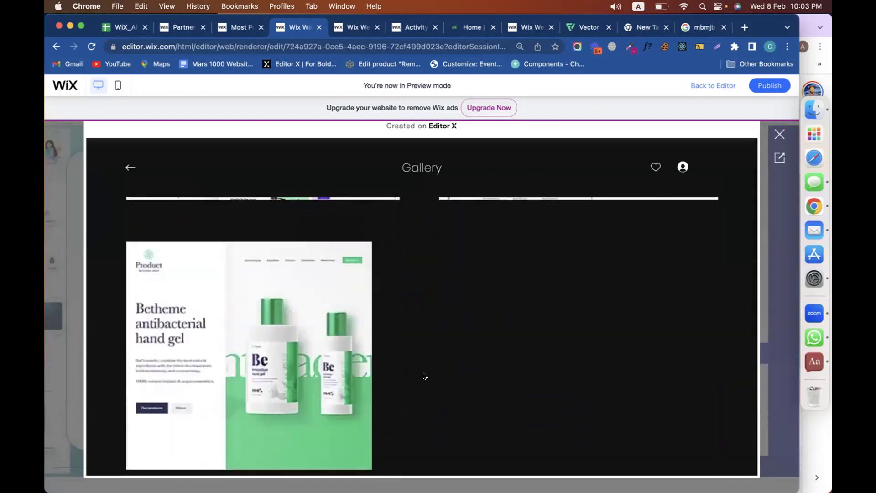
pyautogui.scroll(-3, 421, 375)
pyautogui.scroll(8, 421, 375)
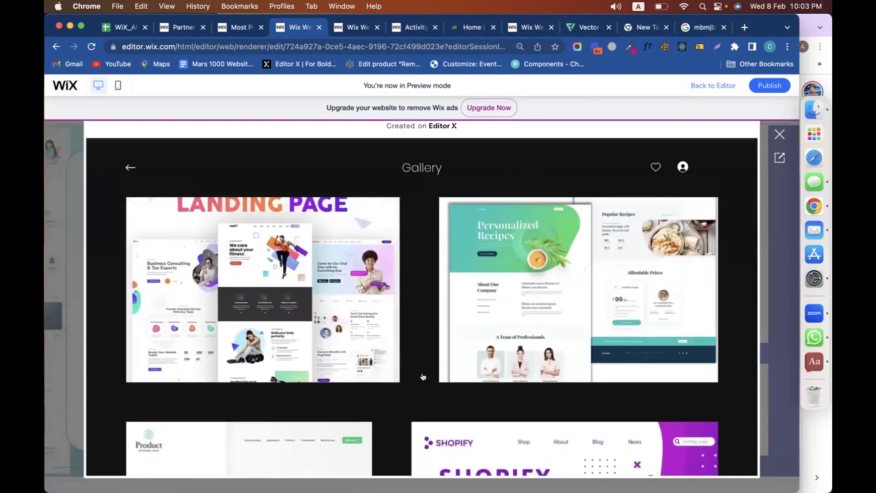
# View the LANDING PAGE image enlarged, advance through the gallery to the shopify image and close the enlarged view
pyautogui.click(289, 261)
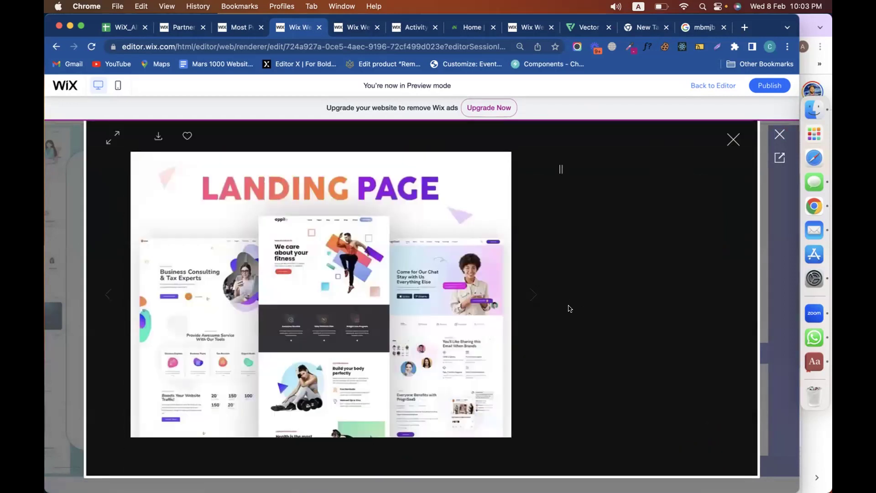
pyautogui.click(530, 293)
pyautogui.click(530, 293)
pyautogui.click(530, 293)
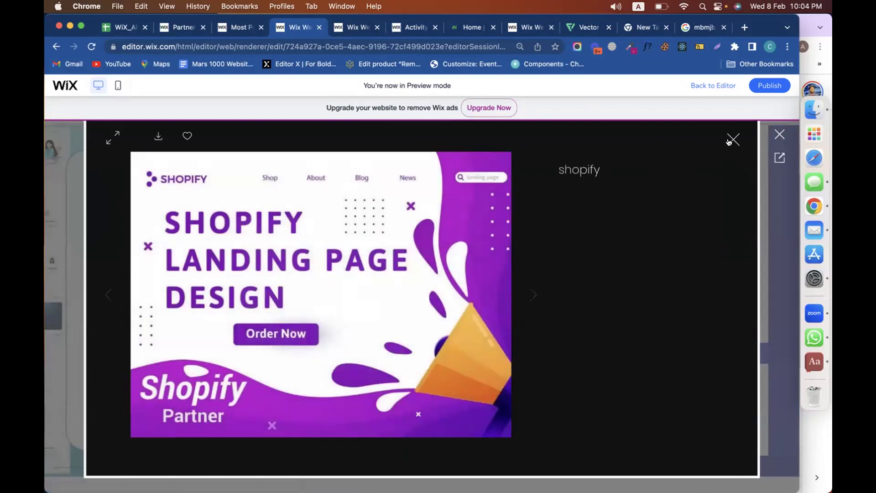
pyautogui.click(729, 142)
# Open the blue-covered album beside Website design in its pop-up and close it again
pyautogui.scroll(3, 358, 349)
pyautogui.scroll(-5, 358, 349)
pyautogui.click(450, 299)
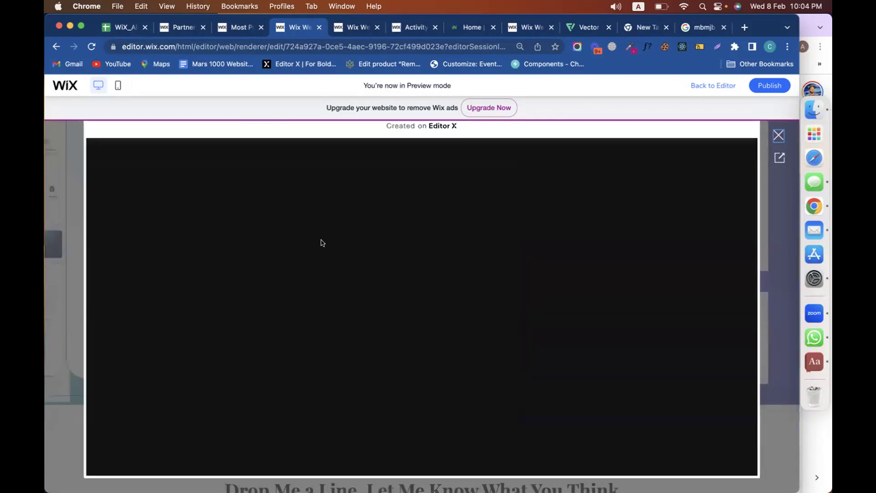
pyautogui.click(779, 135)
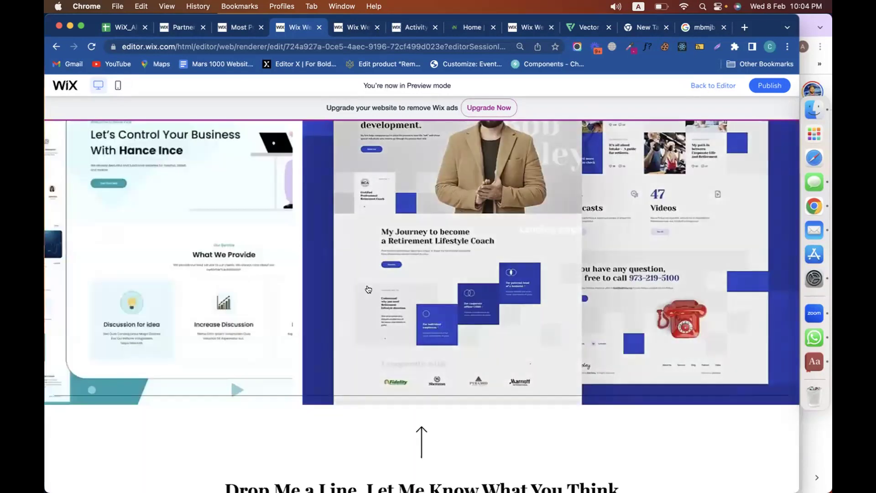
# Switch to the WiX_All spreadsheet and fill the WiX Portfolio/Photo Gallery cell E10 with the light cream used for WiX Search
pyautogui.press('super+1')
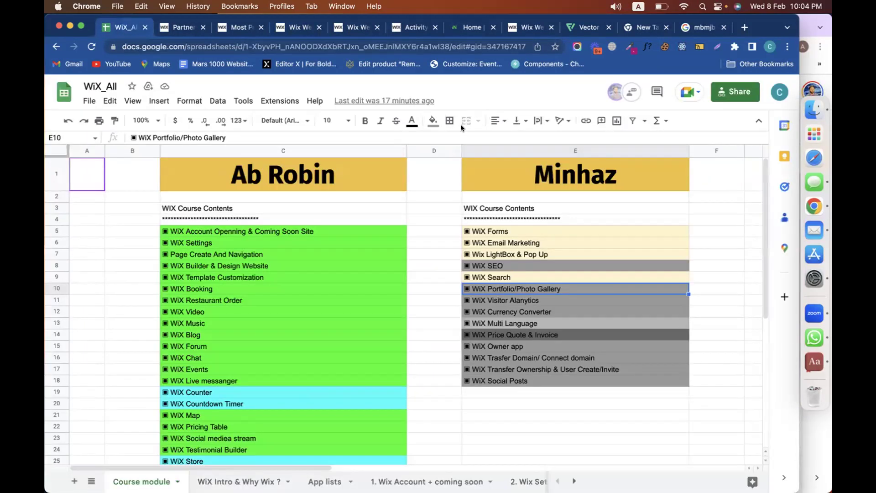
pyautogui.click(433, 121)
pyautogui.click(472, 179)
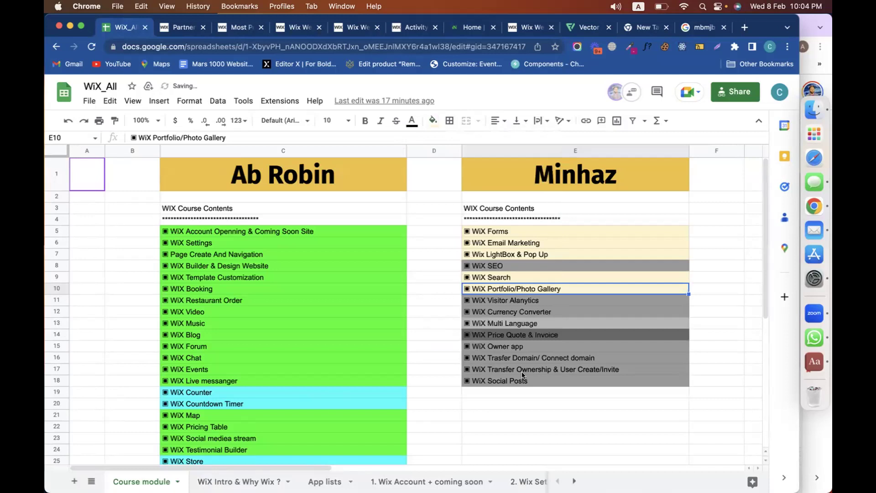
# Review the remaining course topics from WiX Visitor Alanytics down and the rest of the Course module sheet
pyautogui.moveTo(498, 301); pyautogui.dragTo(498, 331)
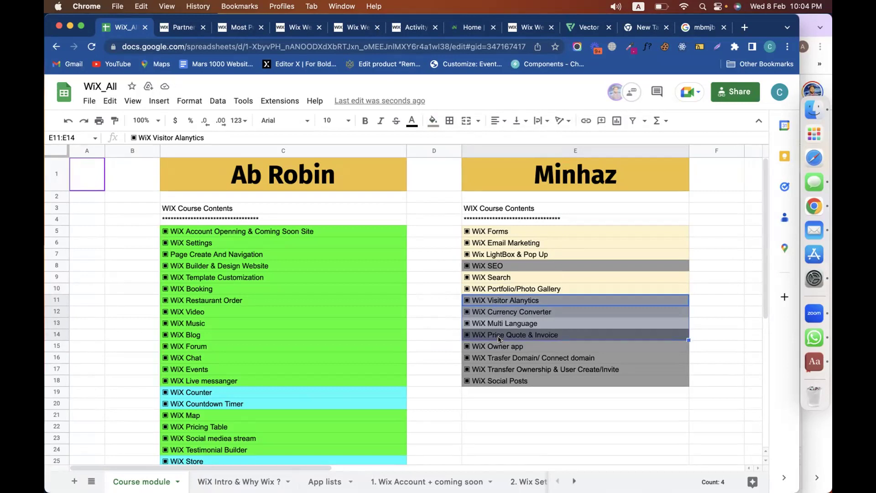
pyautogui.click(441, 322)
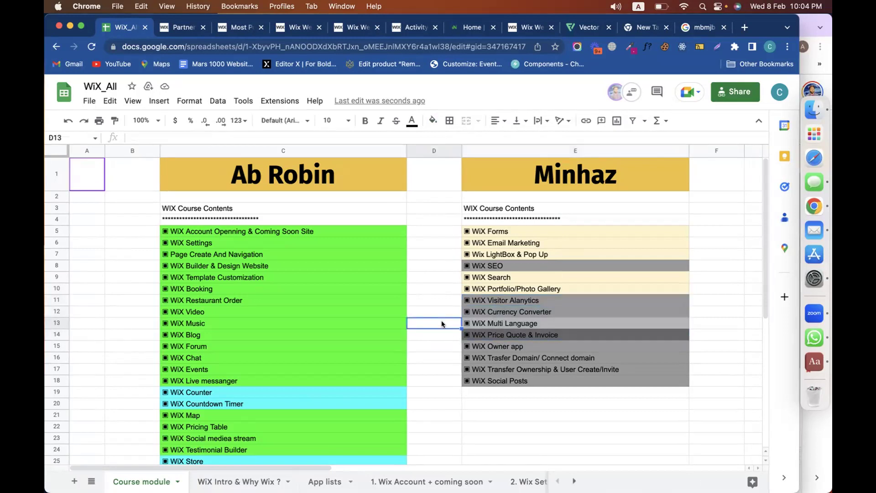
pyautogui.scroll(-3, 442, 324)
pyautogui.click(498, 326)
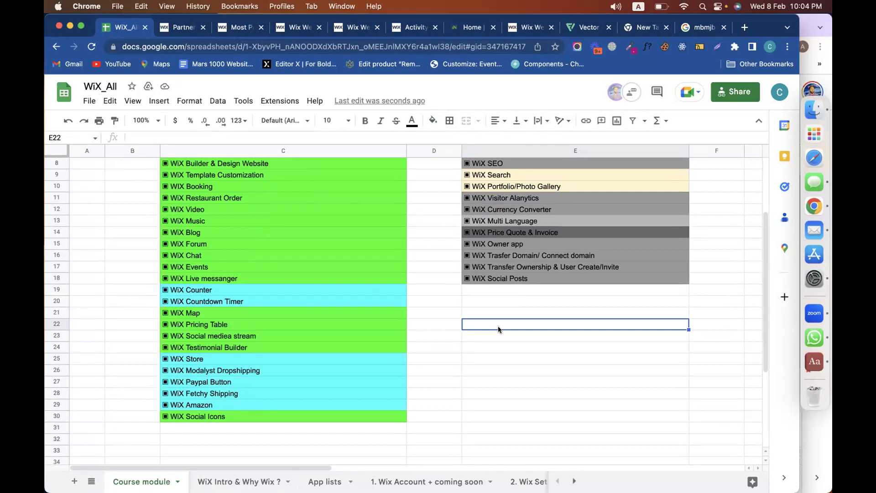
pyautogui.click(588, 335)
pyautogui.scroll(3, 591, 337)
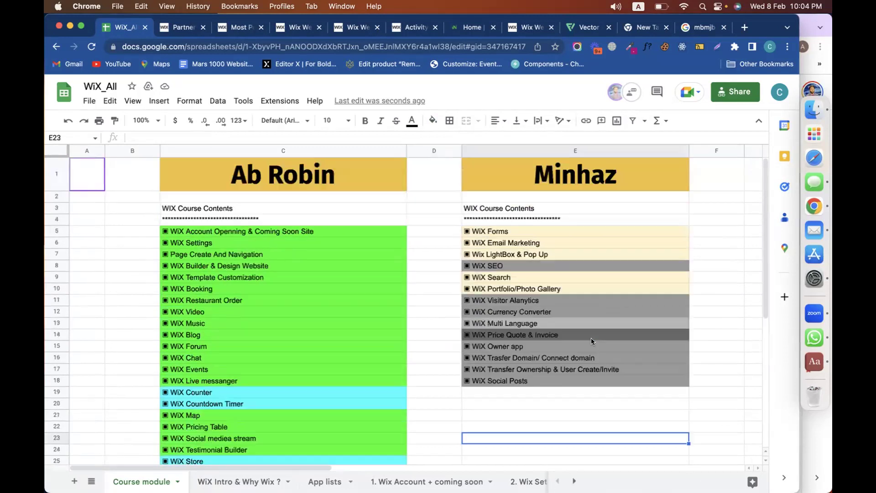
pyautogui.click(445, 195)
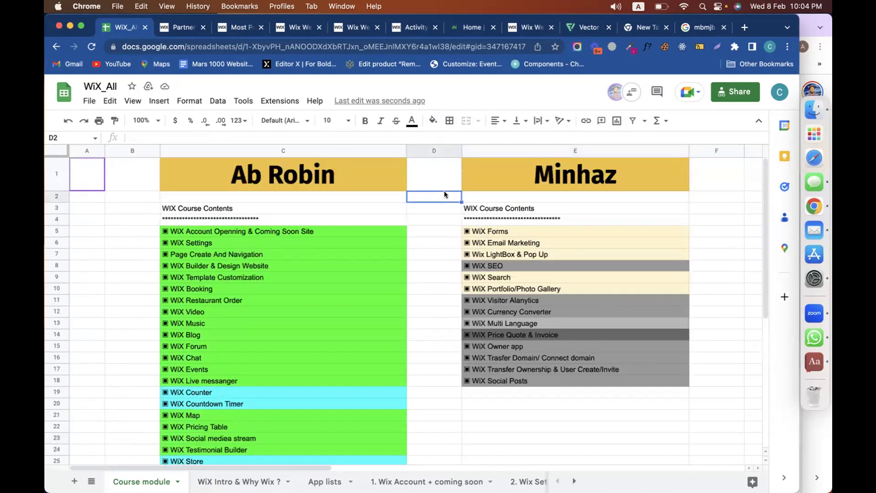
# Switch to the other browser window, open the Upwork freelancer profile and highlight its total earnings
pyautogui.hotkey('ctrl', 'Right')
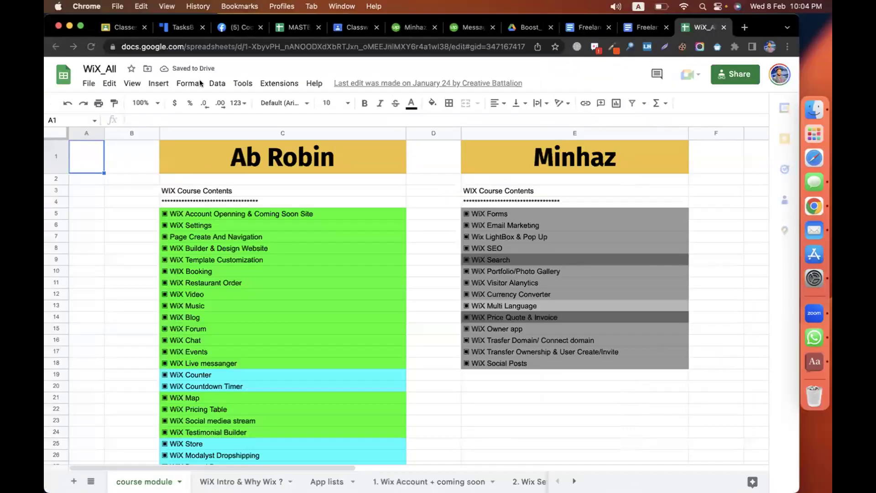
pyautogui.click(402, 28)
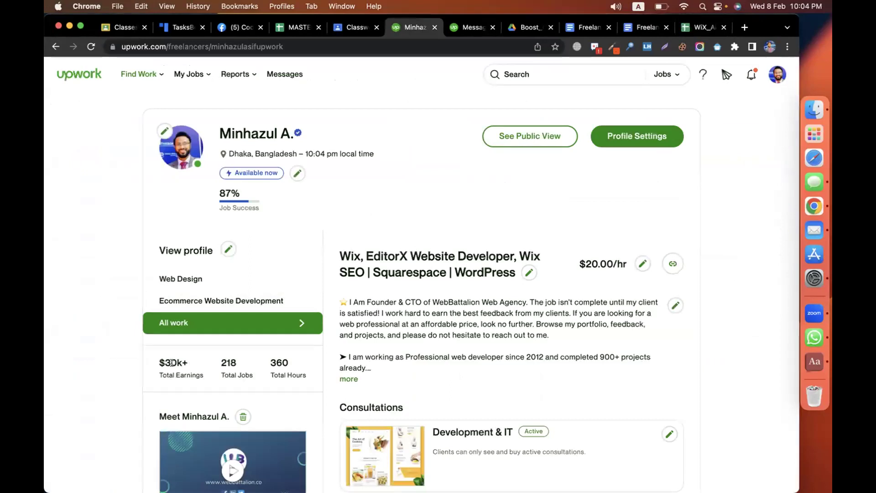
pyautogui.moveTo(190, 363); pyautogui.dragTo(144, 361)
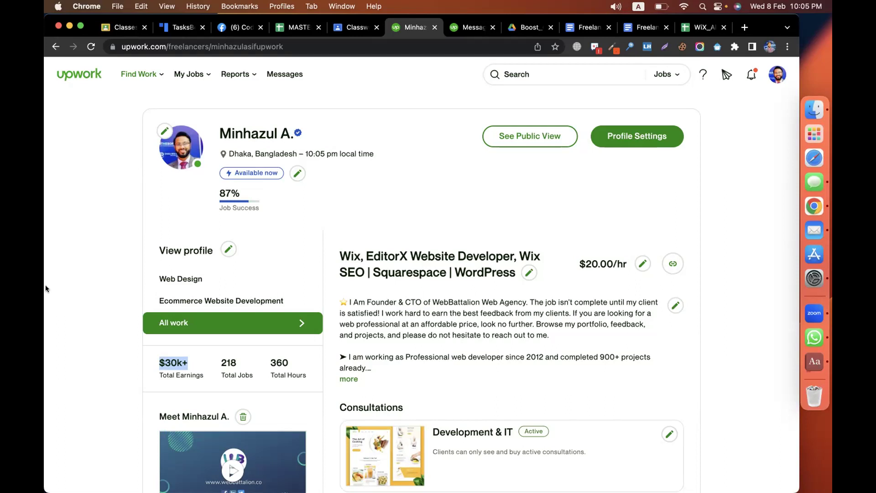
# Switch to Google Classroom and open the classwork page of CMBD-169(Wix & Squarespace-10)
pyautogui.click(122, 27)
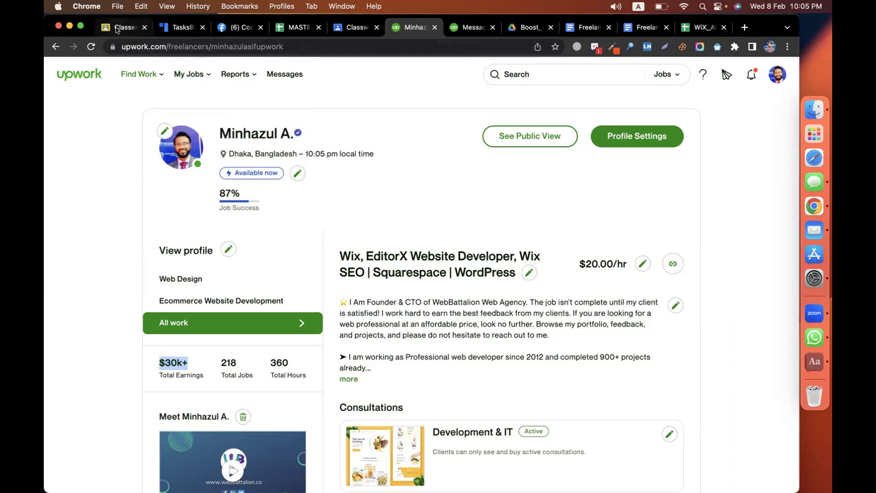
pyautogui.hotkey('ctrl', 'Right')
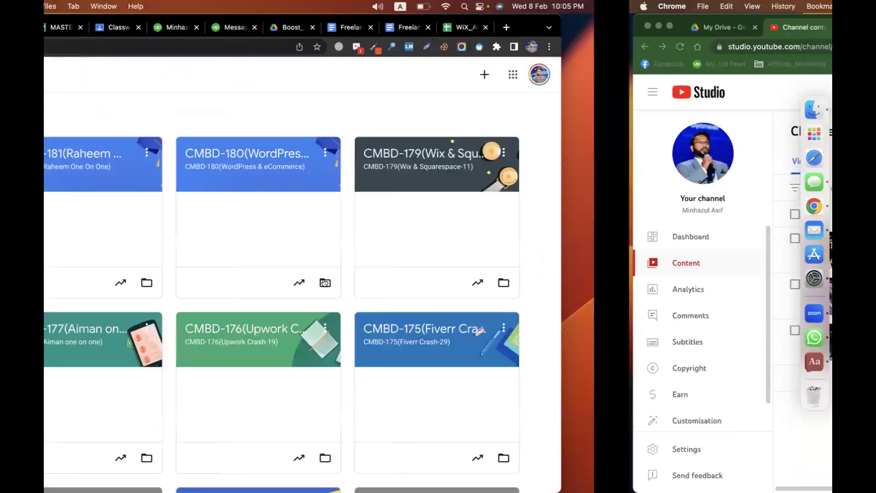
pyautogui.hotkey('ctrl', 'Left')
pyautogui.hotkey('ctrl', 'Left')
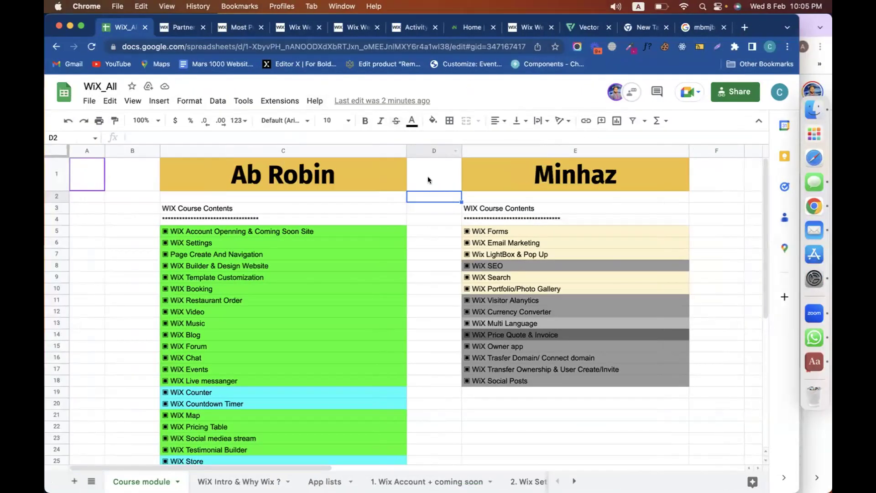
pyautogui.hotkey('ctrl', 'Right')
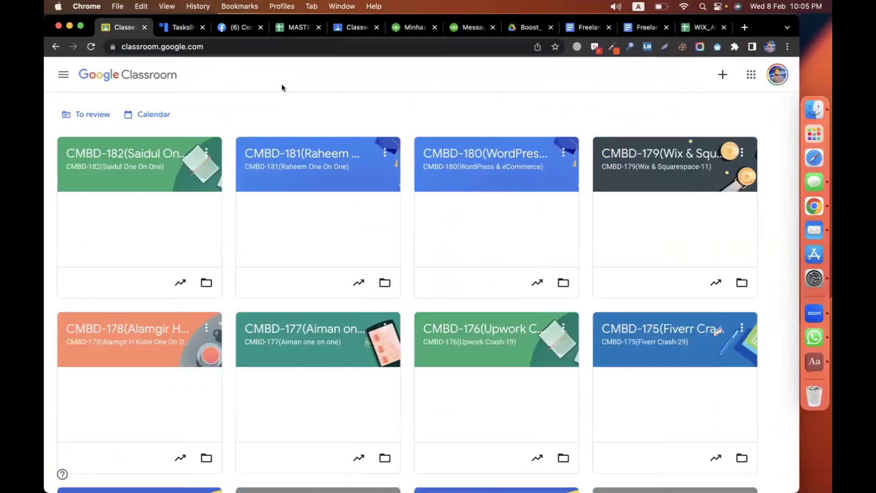
pyautogui.click(348, 30)
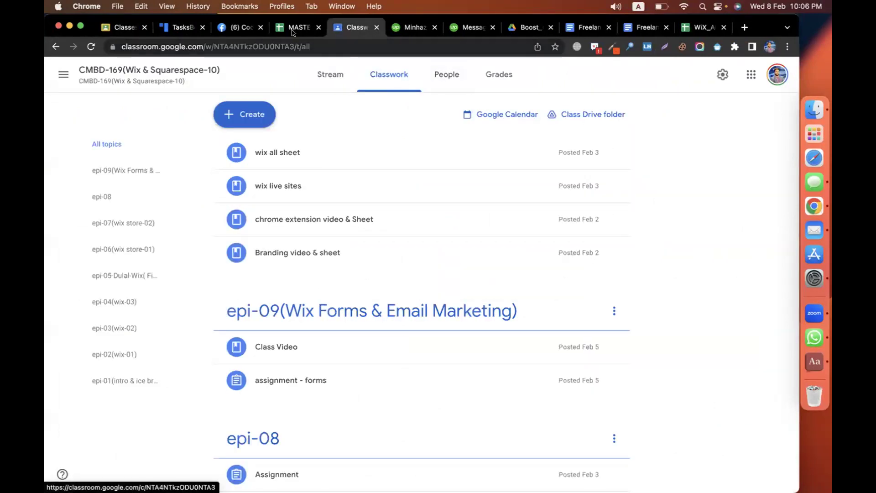
# In the MASTER DATABASE spreadsheet, open the MY_OCCUPANCY sheet and examine Wednesday's 9:00, 10:00 and 11:00 PM classes
pyautogui.hotkey('ctrl', 'shift', 'Tab')
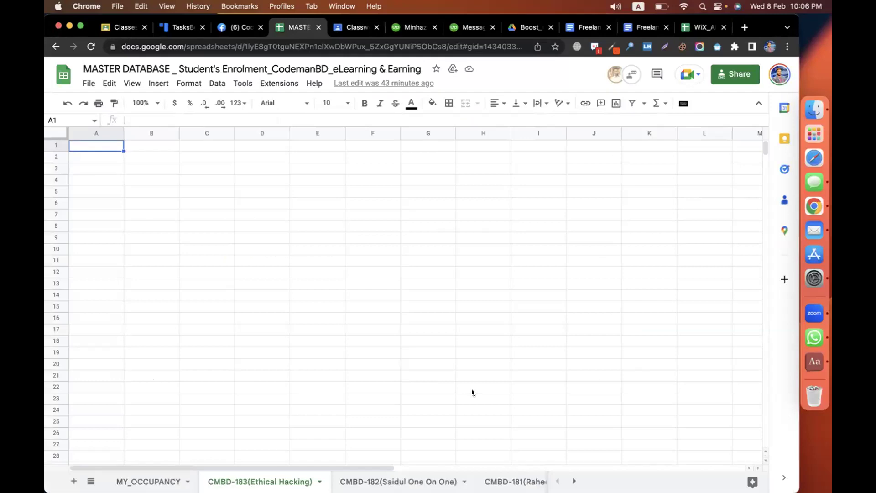
pyautogui.hotkey('alt', 'Up')
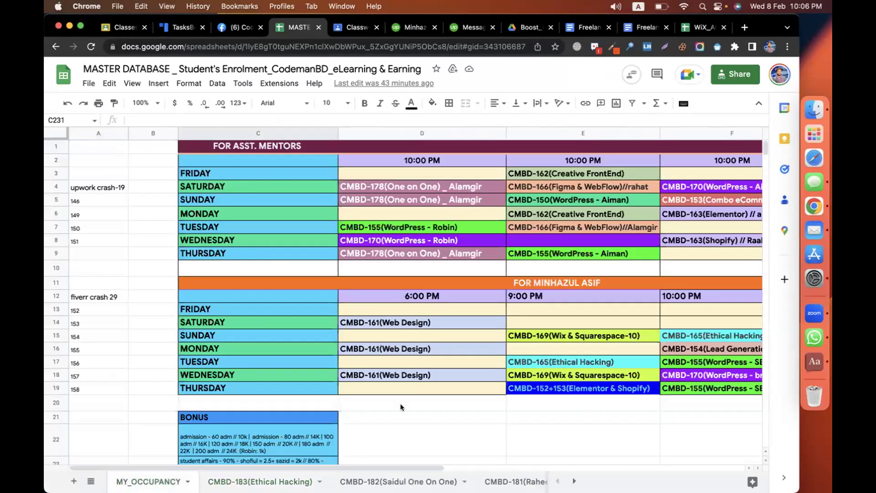
pyautogui.hscroll(2, 572, 339)
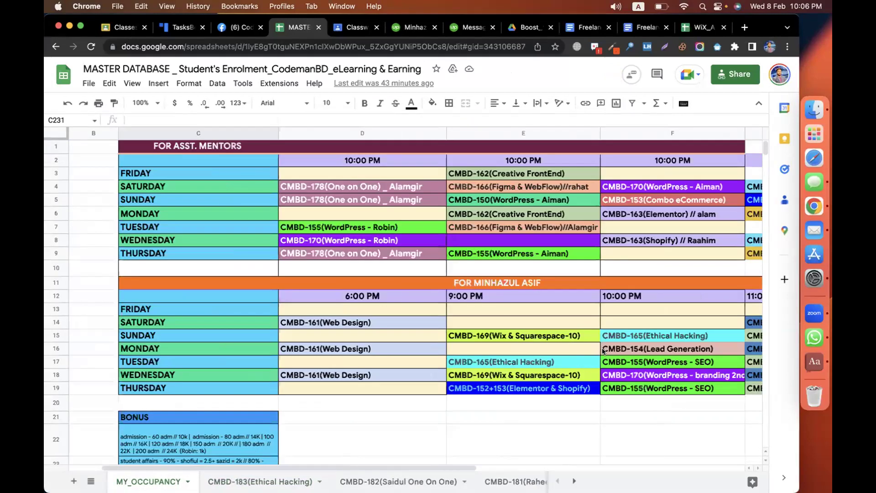
pyautogui.hscroll(2, 603, 366)
pyautogui.click(603, 365)
pyautogui.click(606, 371)
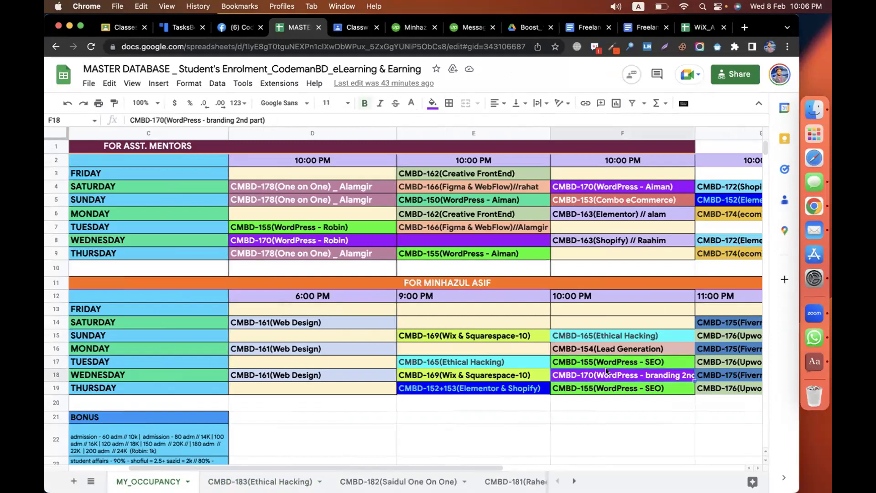
pyautogui.click(481, 374)
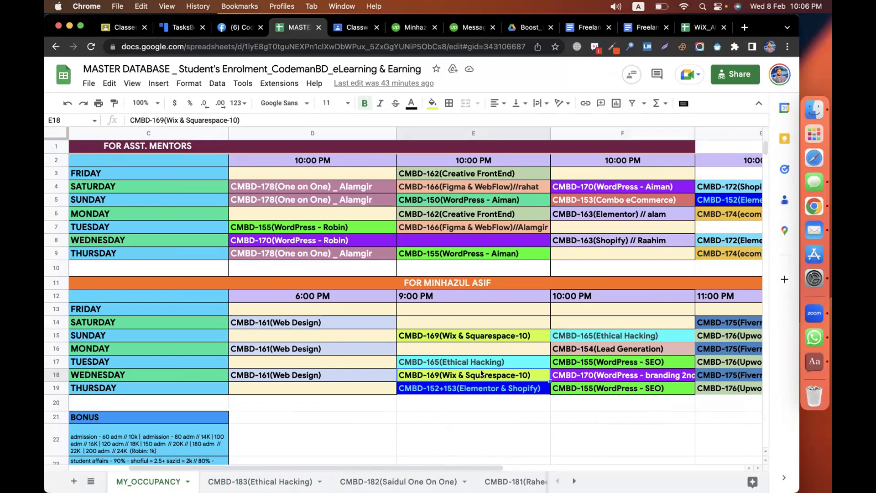
pyautogui.click(592, 372)
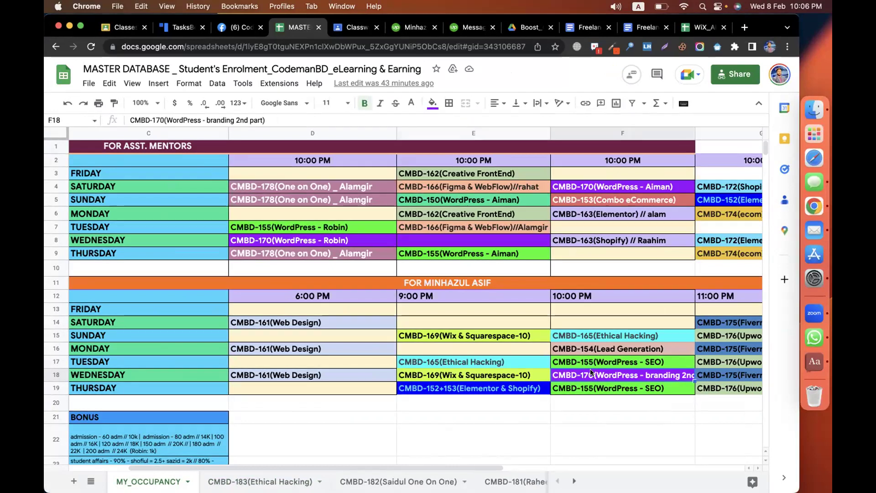
pyautogui.hscroll(5, 591, 372)
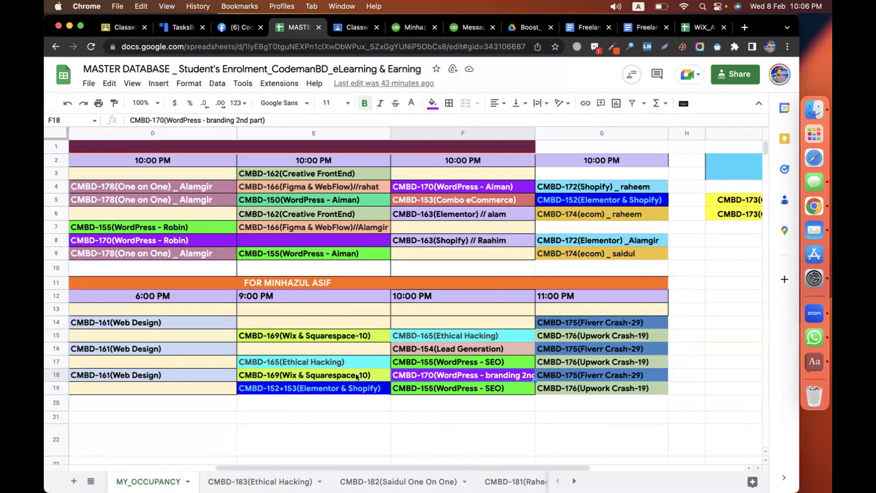
pyautogui.click(590, 376)
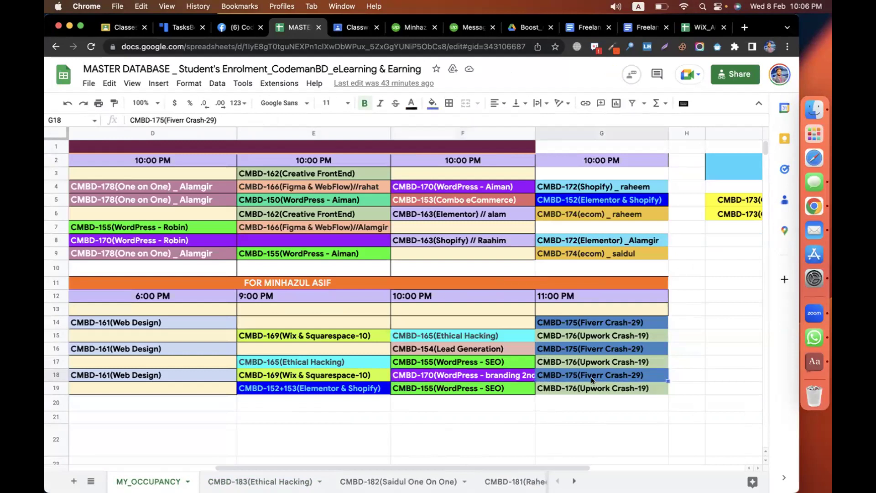
# Return to the CMBD-169 classwork page in Google Classroom and add the topic "epi-10(Wix pop up + site search + photo album)"
pyautogui.click(602, 404)
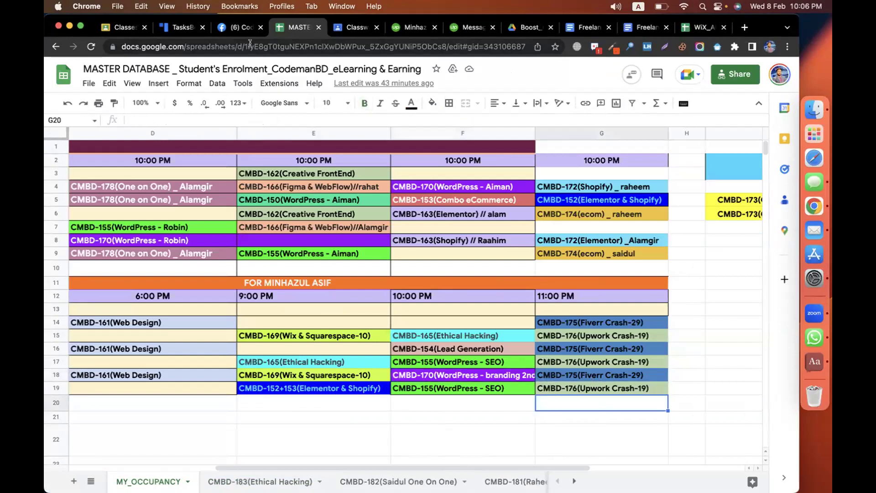
pyautogui.click(354, 28)
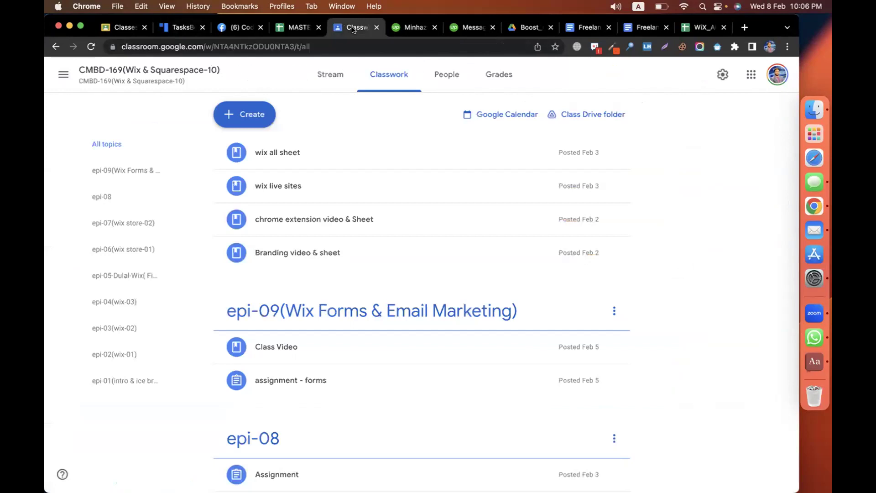
pyautogui.click(247, 117)
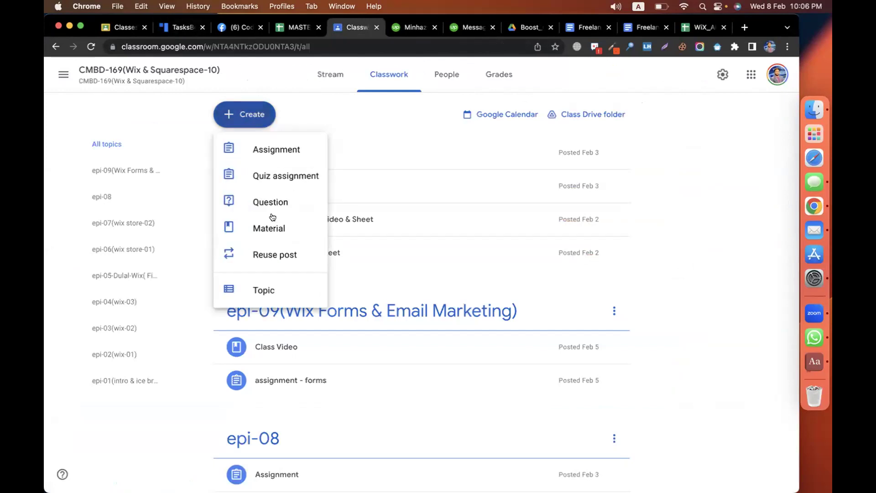
pyautogui.click(268, 290)
pyautogui.write('epi-10(Wix')
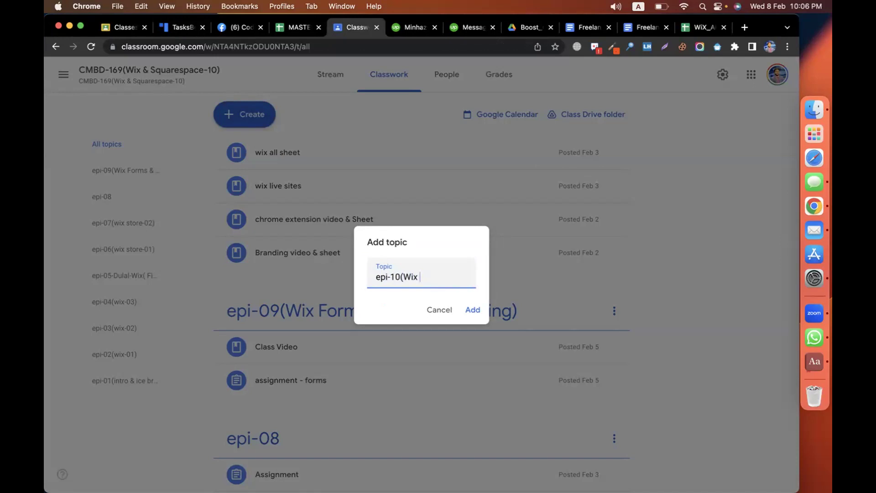
pyautogui.write('pop up + site s')
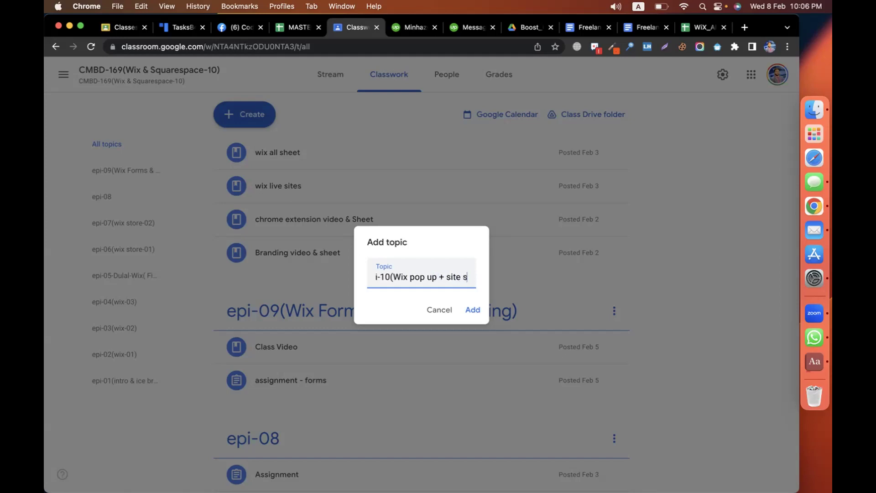
pyautogui.write('earch + ph')
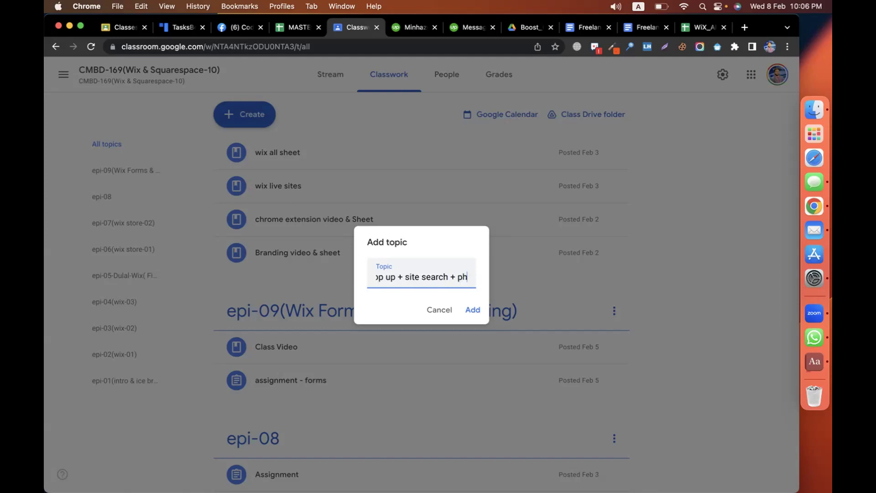
pyautogui.write('oto album)')
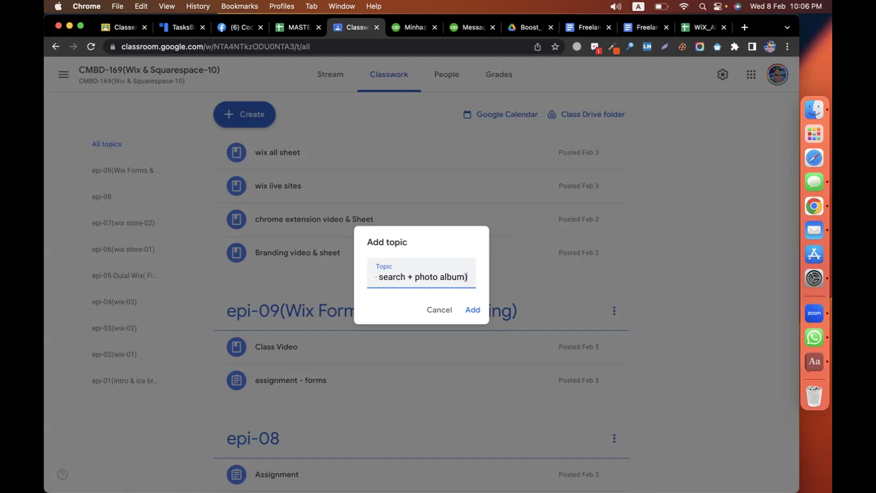
pyautogui.press('Return')
# Create a new assignment titled "assignment - wix"
pyautogui.click(242, 115)
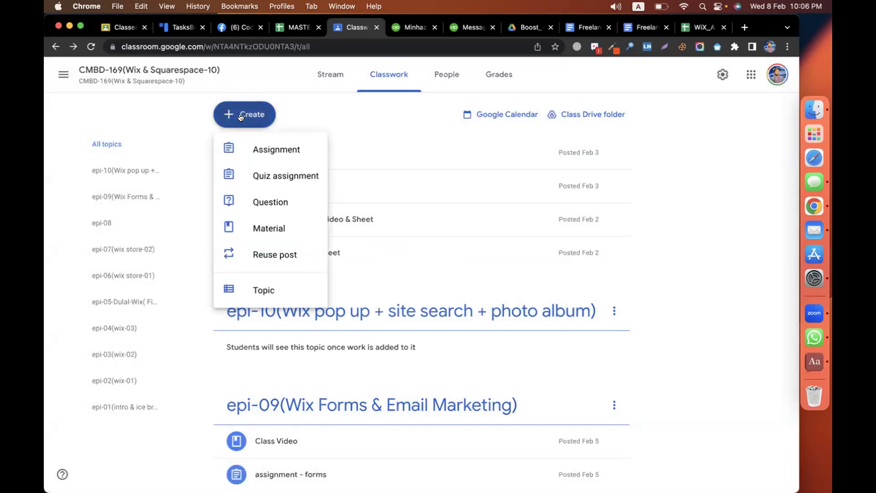
pyautogui.click(269, 150)
pyautogui.write('as')
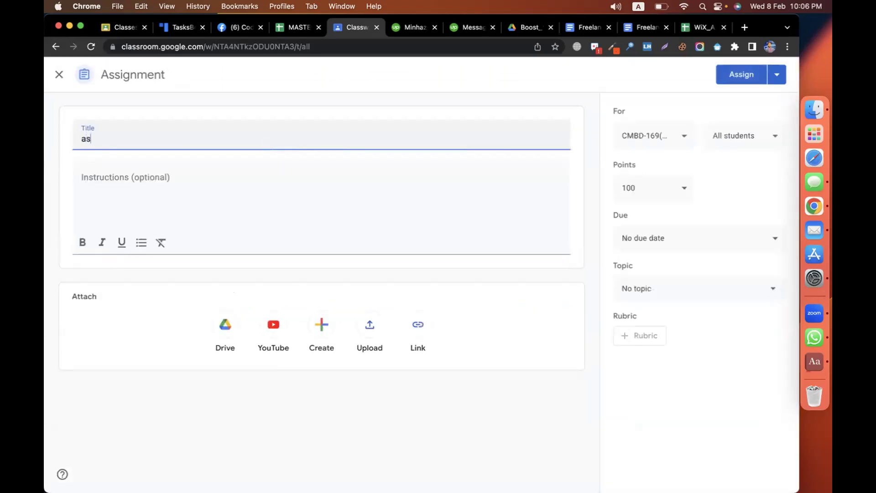
pyautogui.write('signment - wix')
# Write the first instruction line of the assignment as "- create on page load pop up (show on home page)"
pyautogui.click(233, 179)
pyautogui.write('- create ')
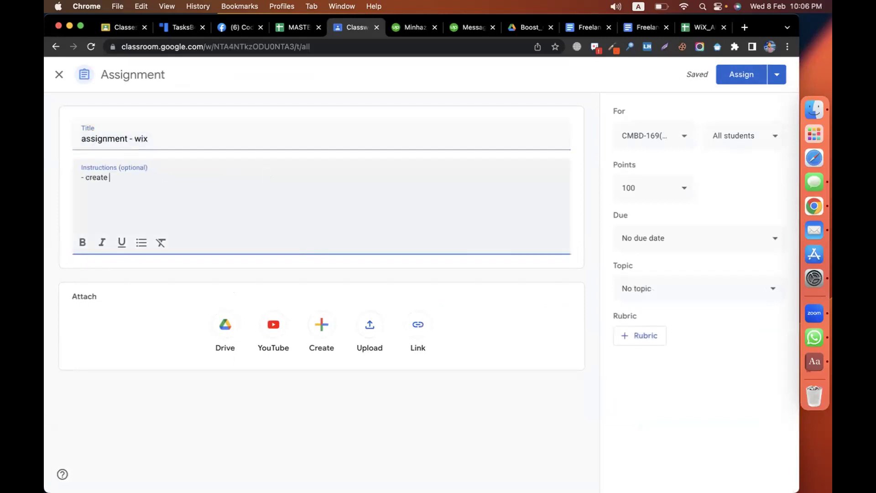
pyautogui.write('on page load pop up')
pyautogui.press('Return')
pyautogui.write('-')
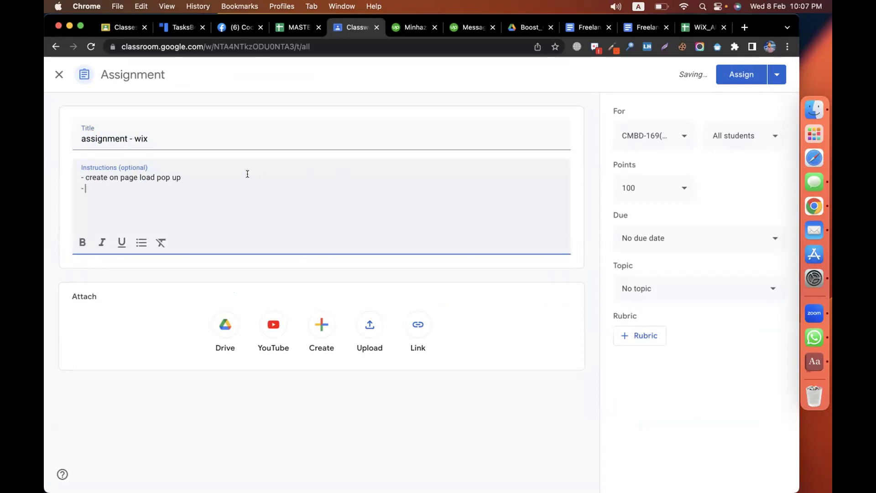
pyautogui.click(182, 177)
pyautogui.write('(show on home pa')
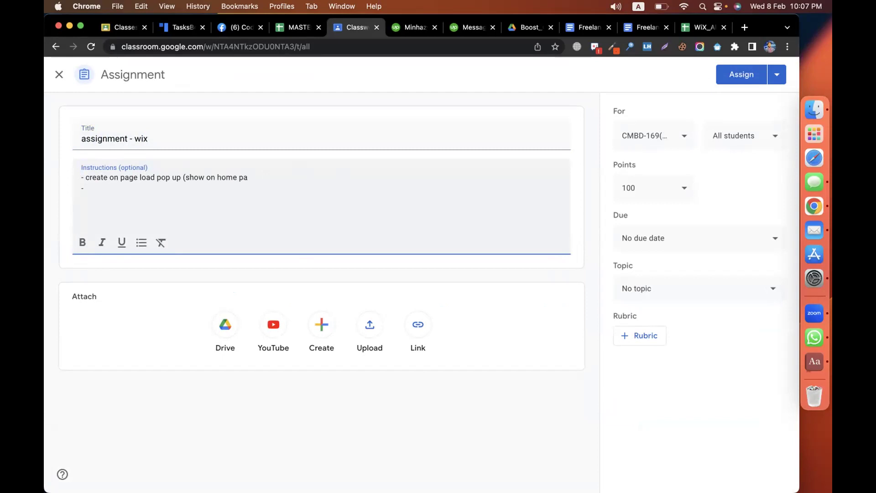
pyautogui.write('ge) -')
# Write the second instruction line as "- site serach - add to menu"
pyautogui.write(' site')
pyautogui.write(' ser')
pyautogui.write('ach - a')
pyautogui.write('dd to me')
pyautogui.write('nu')
pyautogui.press('Return')
# Add the third instruction line "- 3 album - portfolio page (landing page - website design - ecommerce store design)"
pyautogui.write('- 3 t')
pyautogui.press('BackSpace')
pyautogui.write('album ')
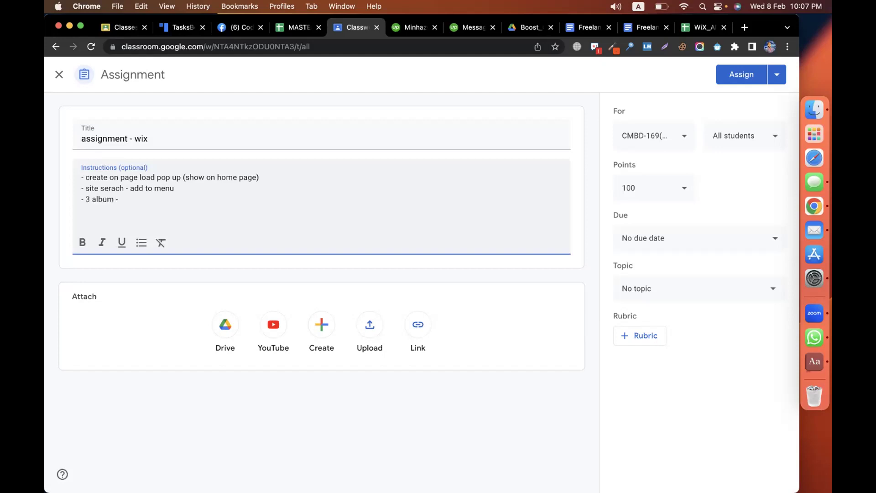
pyautogui.write('- portfolio page (landing p')
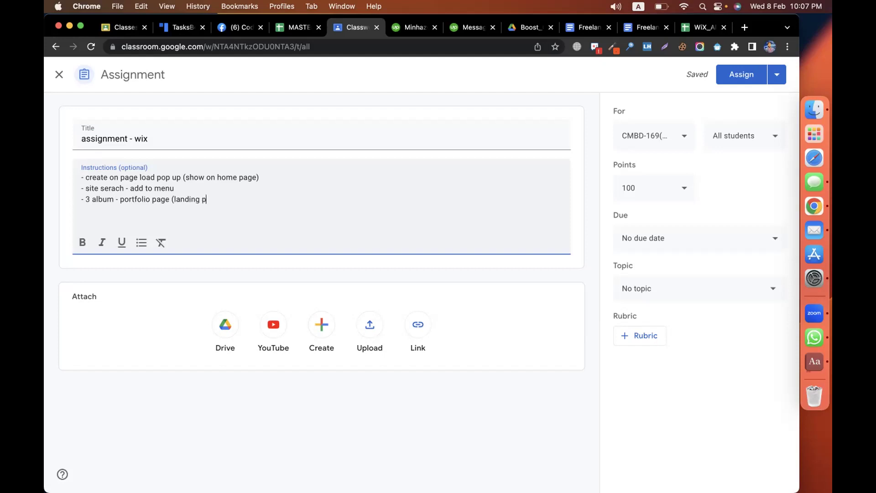
pyautogui.write('age - website design - ecommerce store design)')
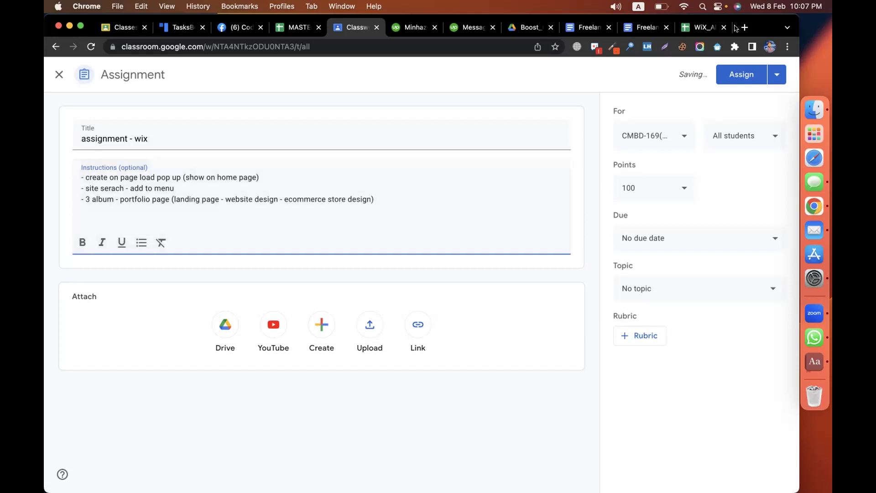
# Search Google for "dribbble landing page" in a new browser tab and open Dribbble's Landing Page tag results
pyautogui.click(744, 27)
pyautogui.write('drib')
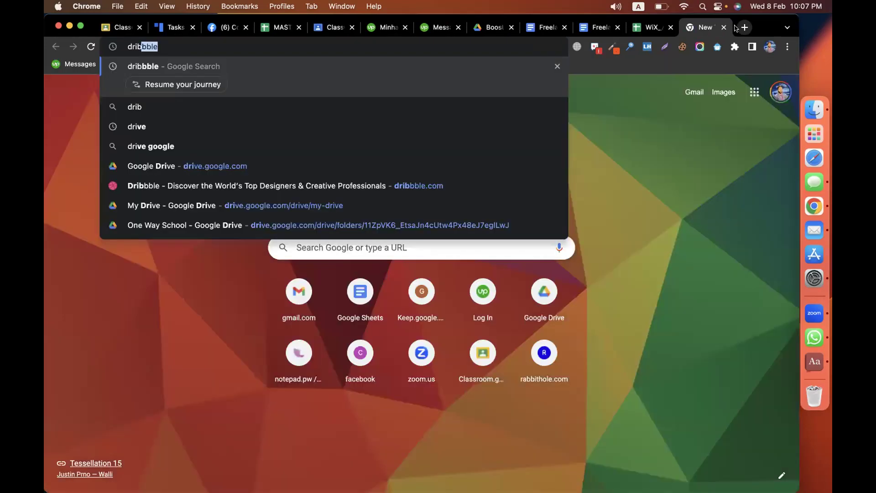
pyautogui.write('bblr')
pyautogui.press('BackSpace')
pyautogui.write('e ')
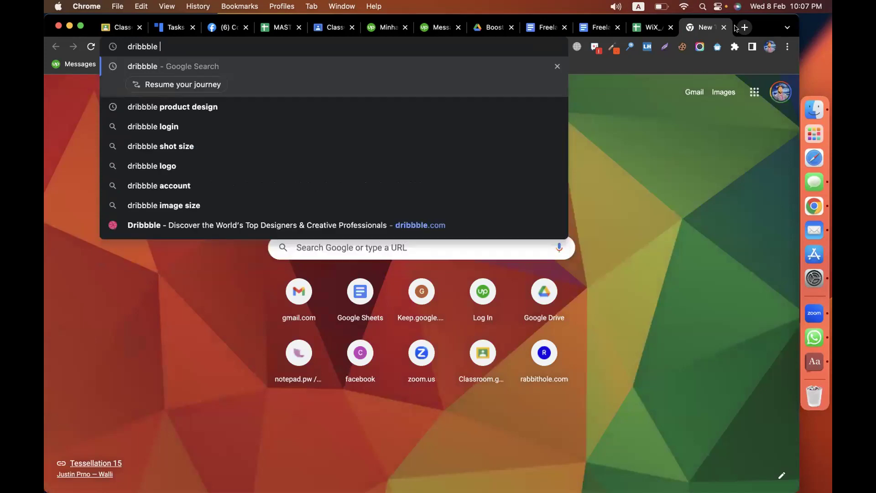
pyautogui.write('landing page')
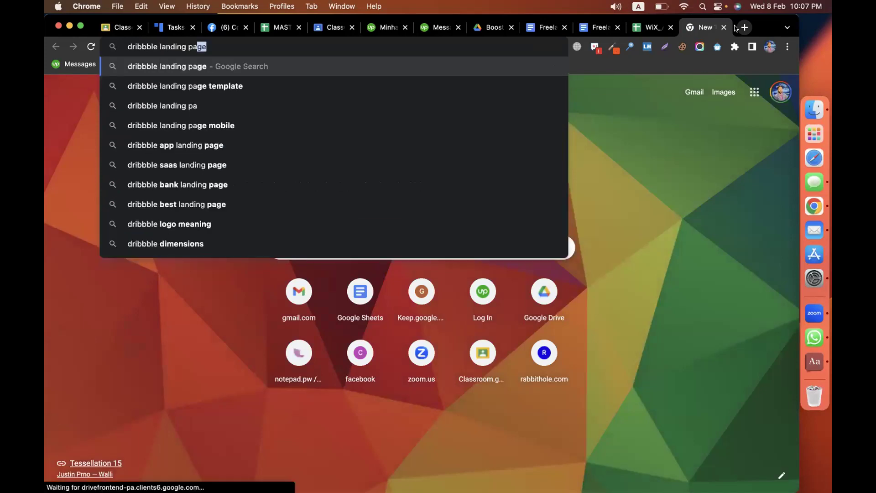
pyautogui.press('Return')
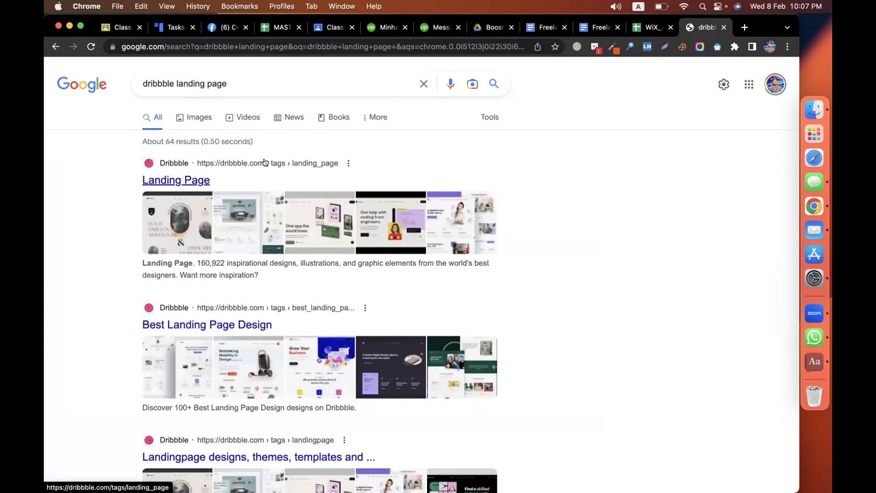
pyautogui.click(264, 162)
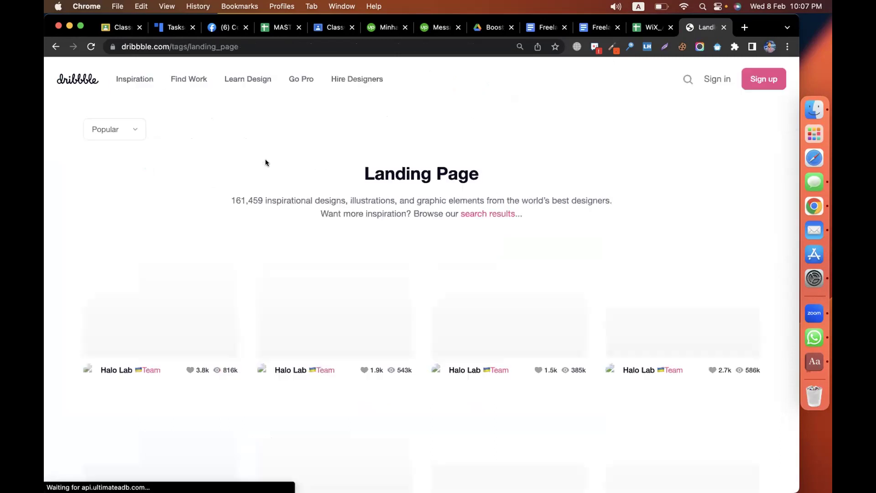
# Open the Cruste Web Site Design landing page shot, dismiss the Google sign-in prompt and examine the design
pyautogui.scroll(-2, 264, 183)
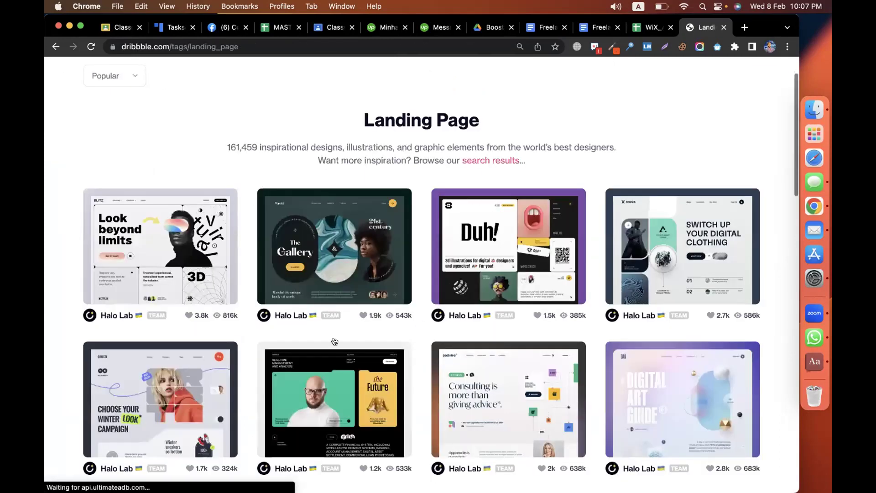
pyautogui.scroll(-1, 334, 341)
pyautogui.click(168, 330)
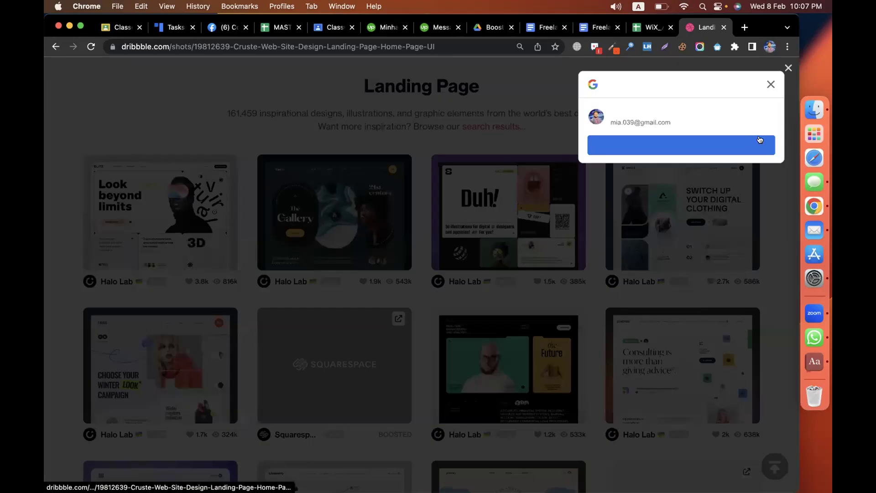
pyautogui.click(766, 81)
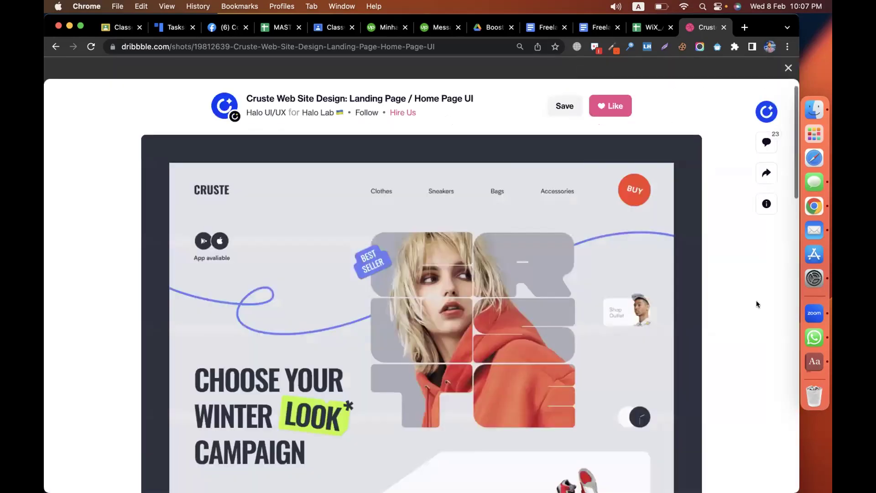
pyautogui.scroll(-1, 756, 304)
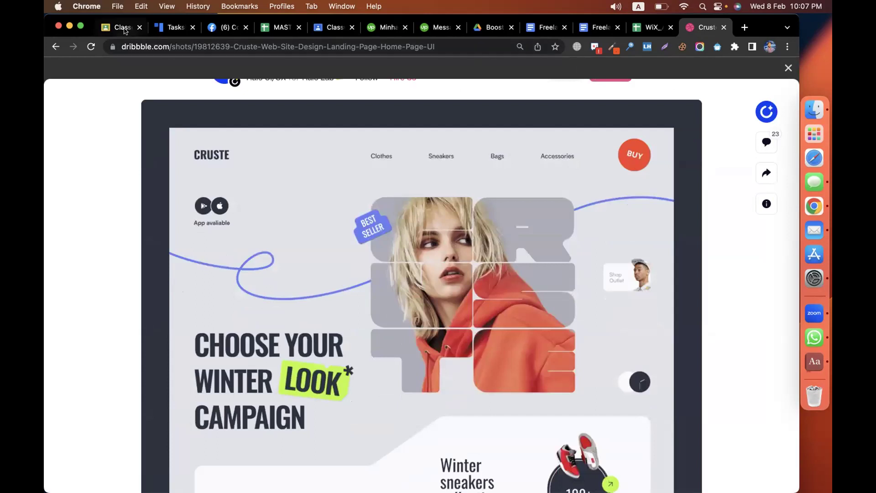
pyautogui.scroll(-3, 180, 293)
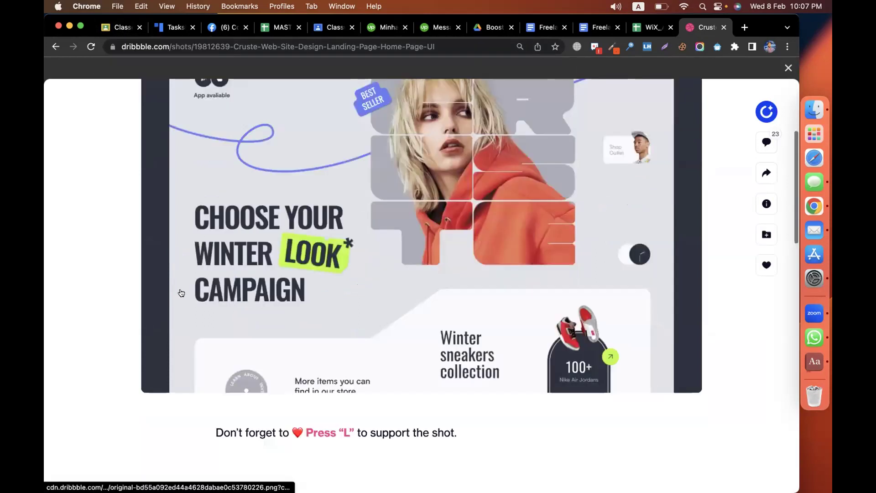
pyautogui.scroll(3, 181, 293)
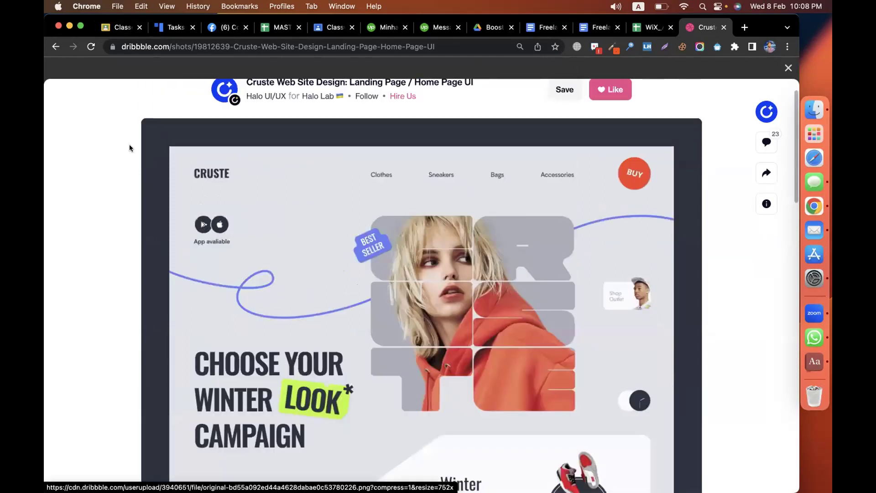
# Return to the assignment draft and add "link or snap" below the instructions after a blank line
pyautogui.click(119, 27)
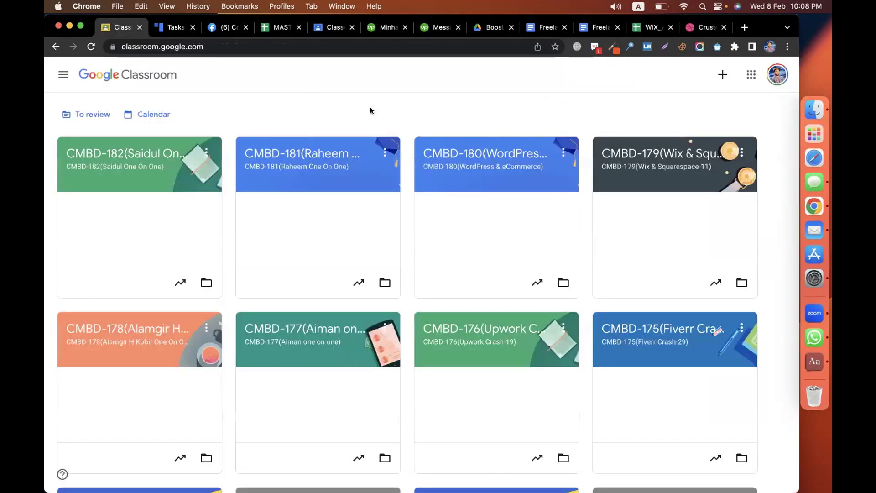
pyautogui.click(332, 26)
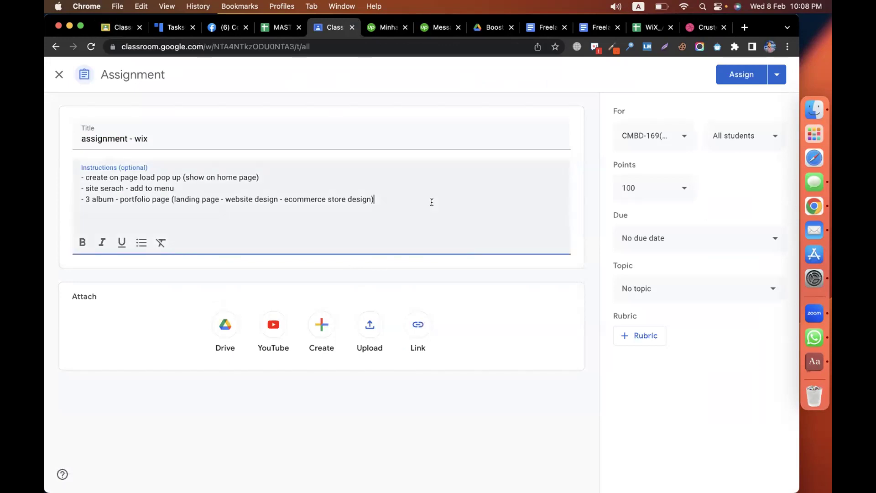
pyautogui.click(300, 180)
pyautogui.click(415, 196)
pyautogui.press('Return')
pyautogui.press('Return')
pyautogui.write('I')
pyautogui.write('ink o')
pyautogui.write('r ')
pyautogui.write('snap')
# File the assignment under the epi-10 topic and assign it to all students
pyautogui.click(676, 295)
pyautogui.click(666, 464)
pyautogui.click(742, 76)
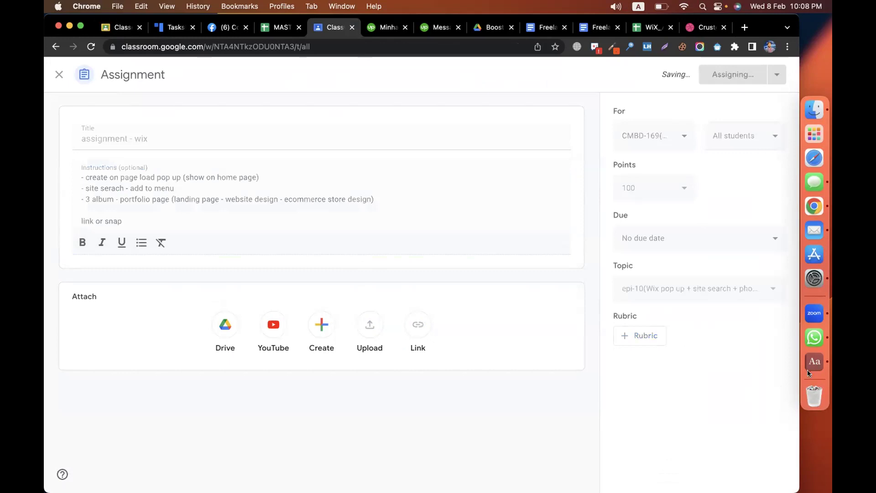
# Switch to Zoom and bring up its application options to quit it
pyautogui.click(796, 320)
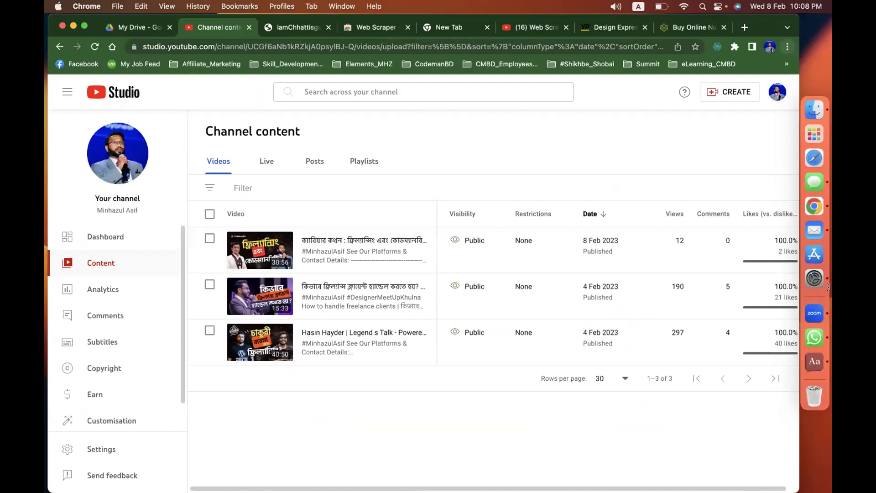
pyautogui.click(809, 323)
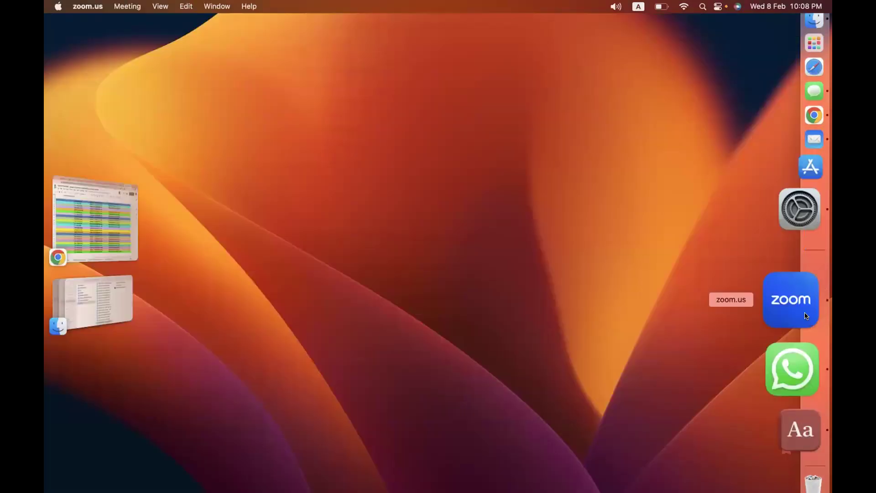
pyautogui.rightClick(806, 314)
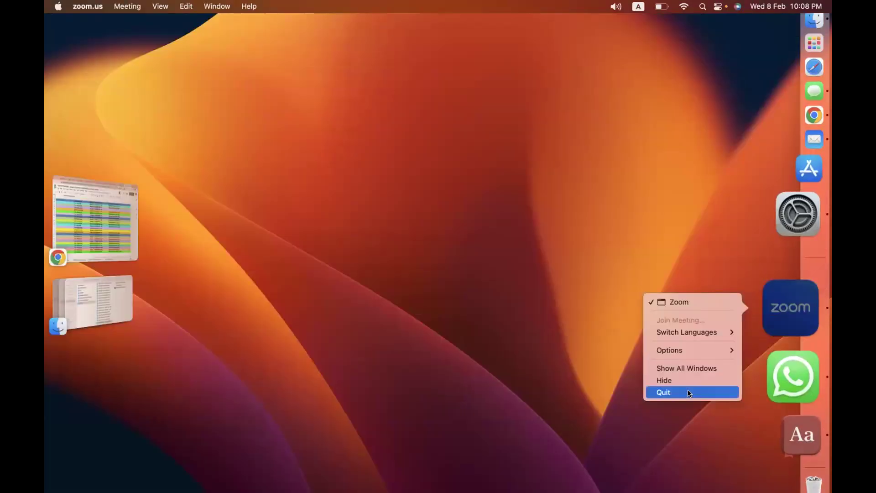